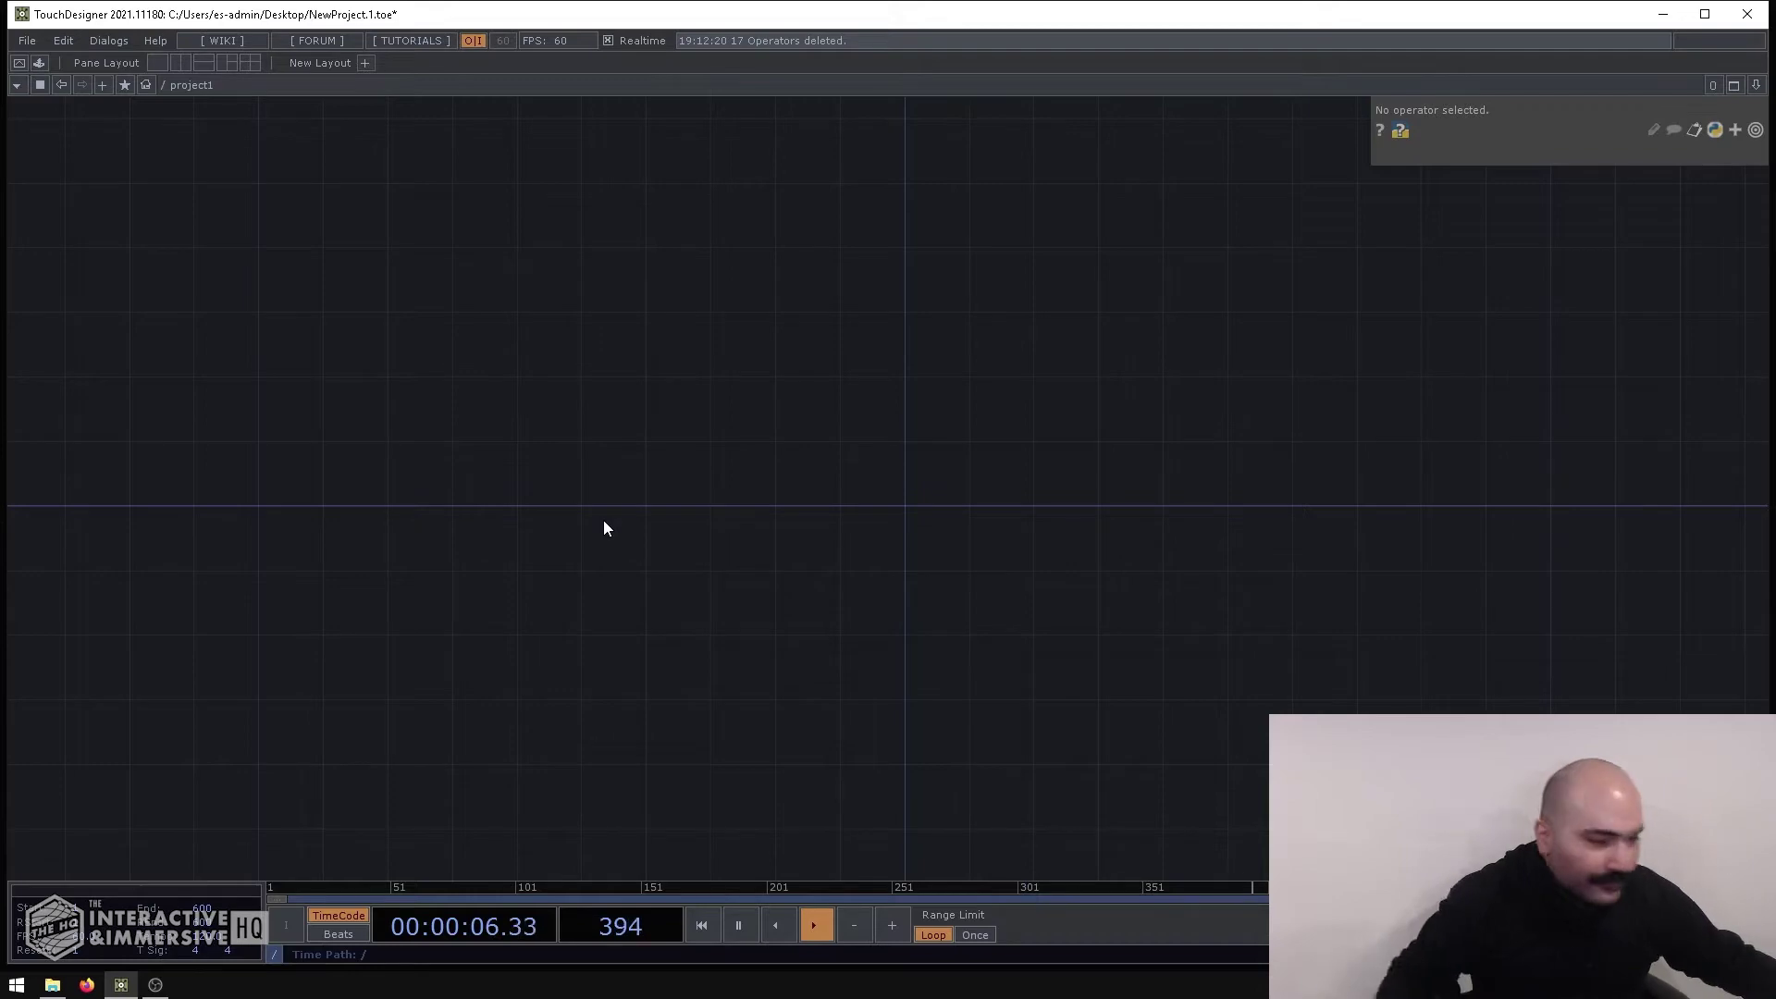
# Add a Geometry COMP to the empty project1 network
pyautogui.press('Tab')
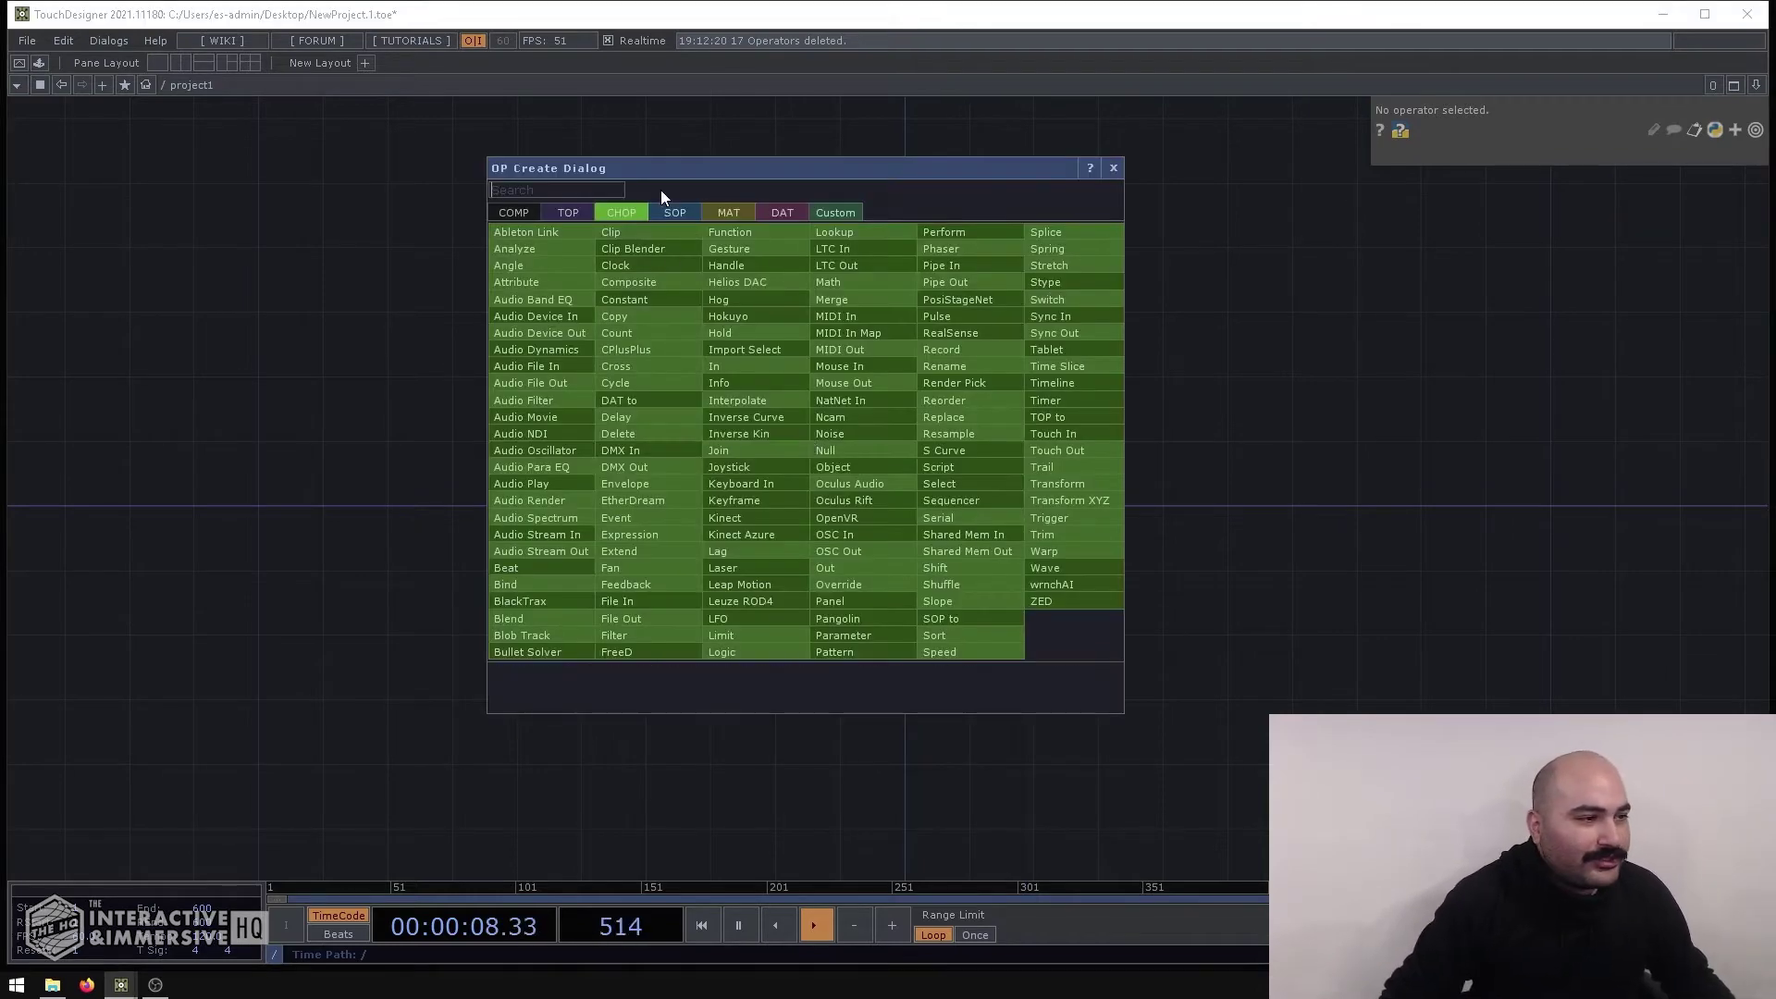
pyautogui.click(514, 212)
pyautogui.click(544, 368)
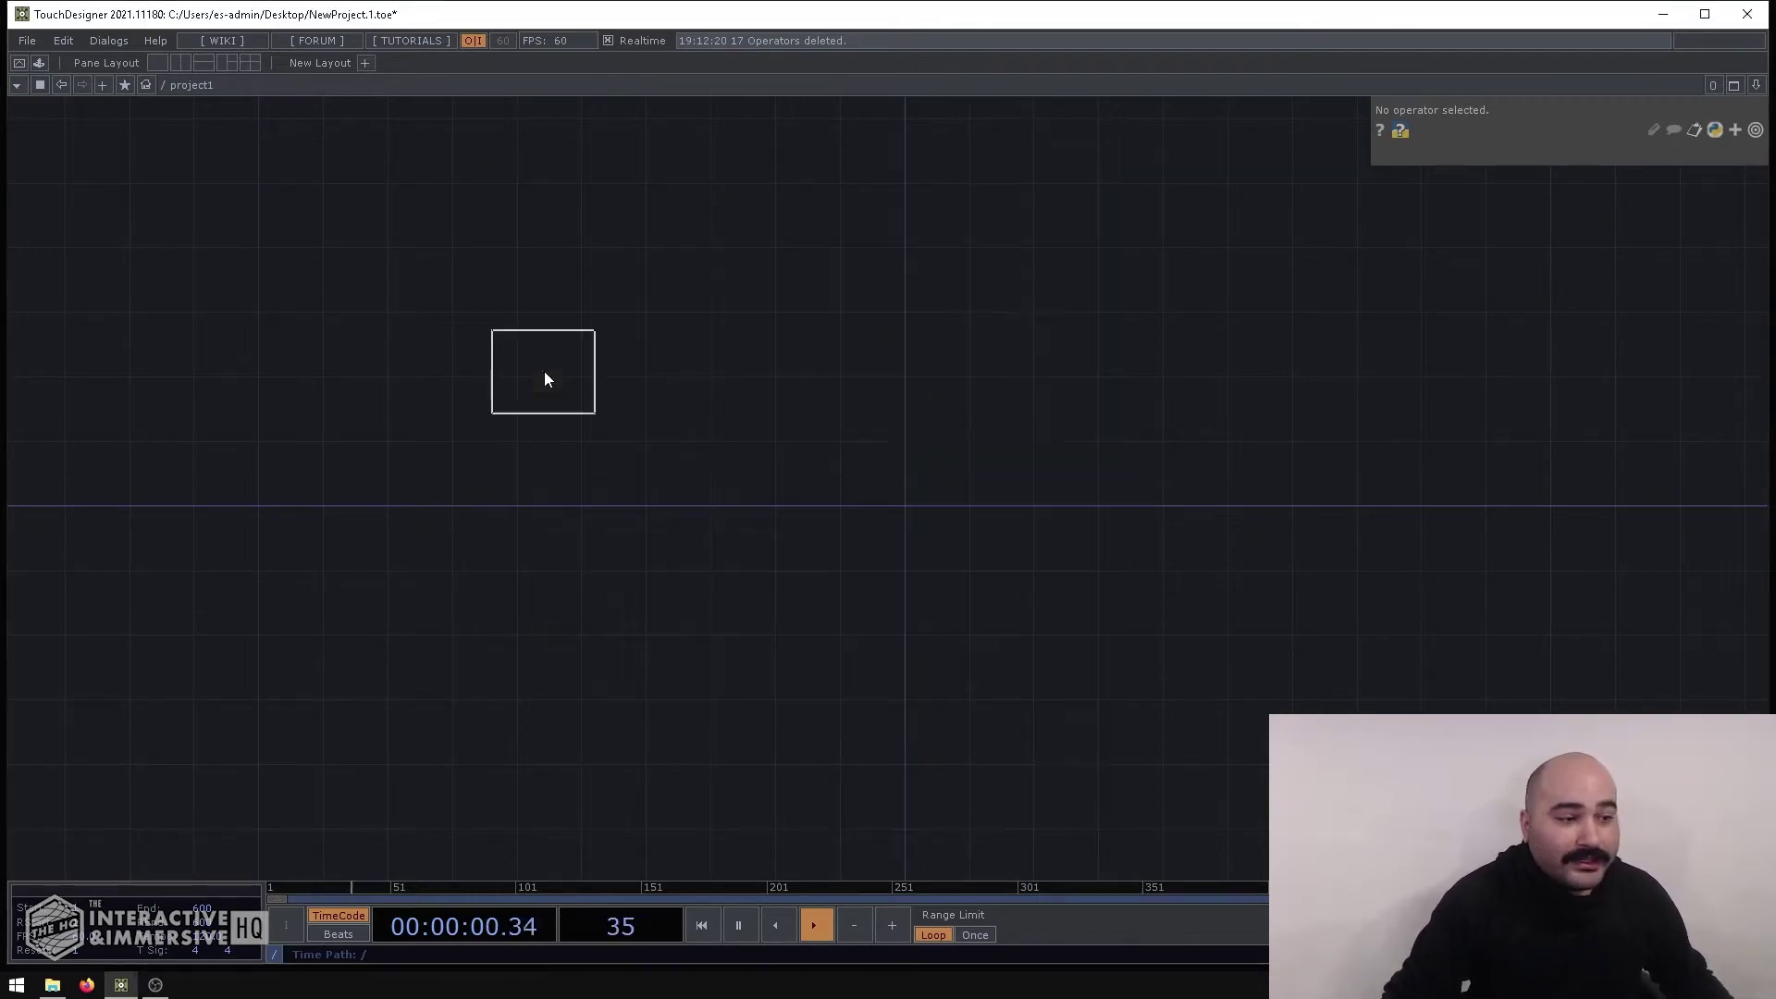
pyautogui.click(1050, 401)
pyautogui.scroll(3, 919, 476)
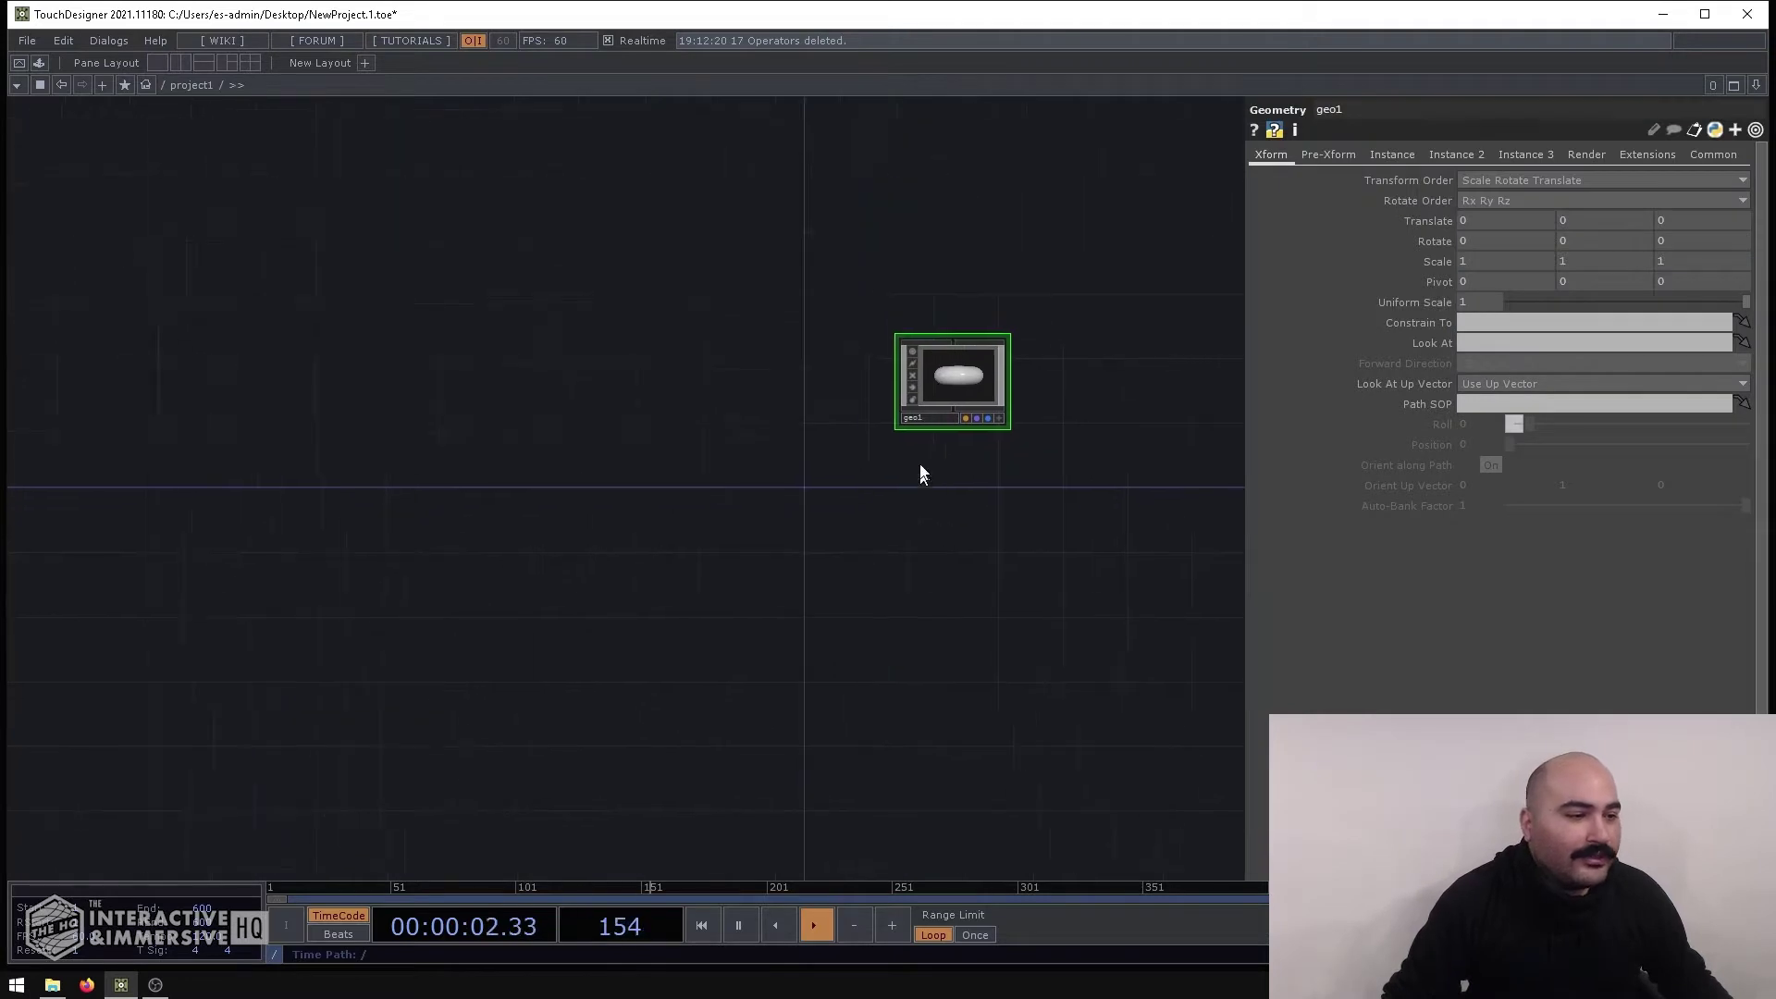
# Add a Camera COMP directly below the Geometry COMP
pyautogui.press('Tab')
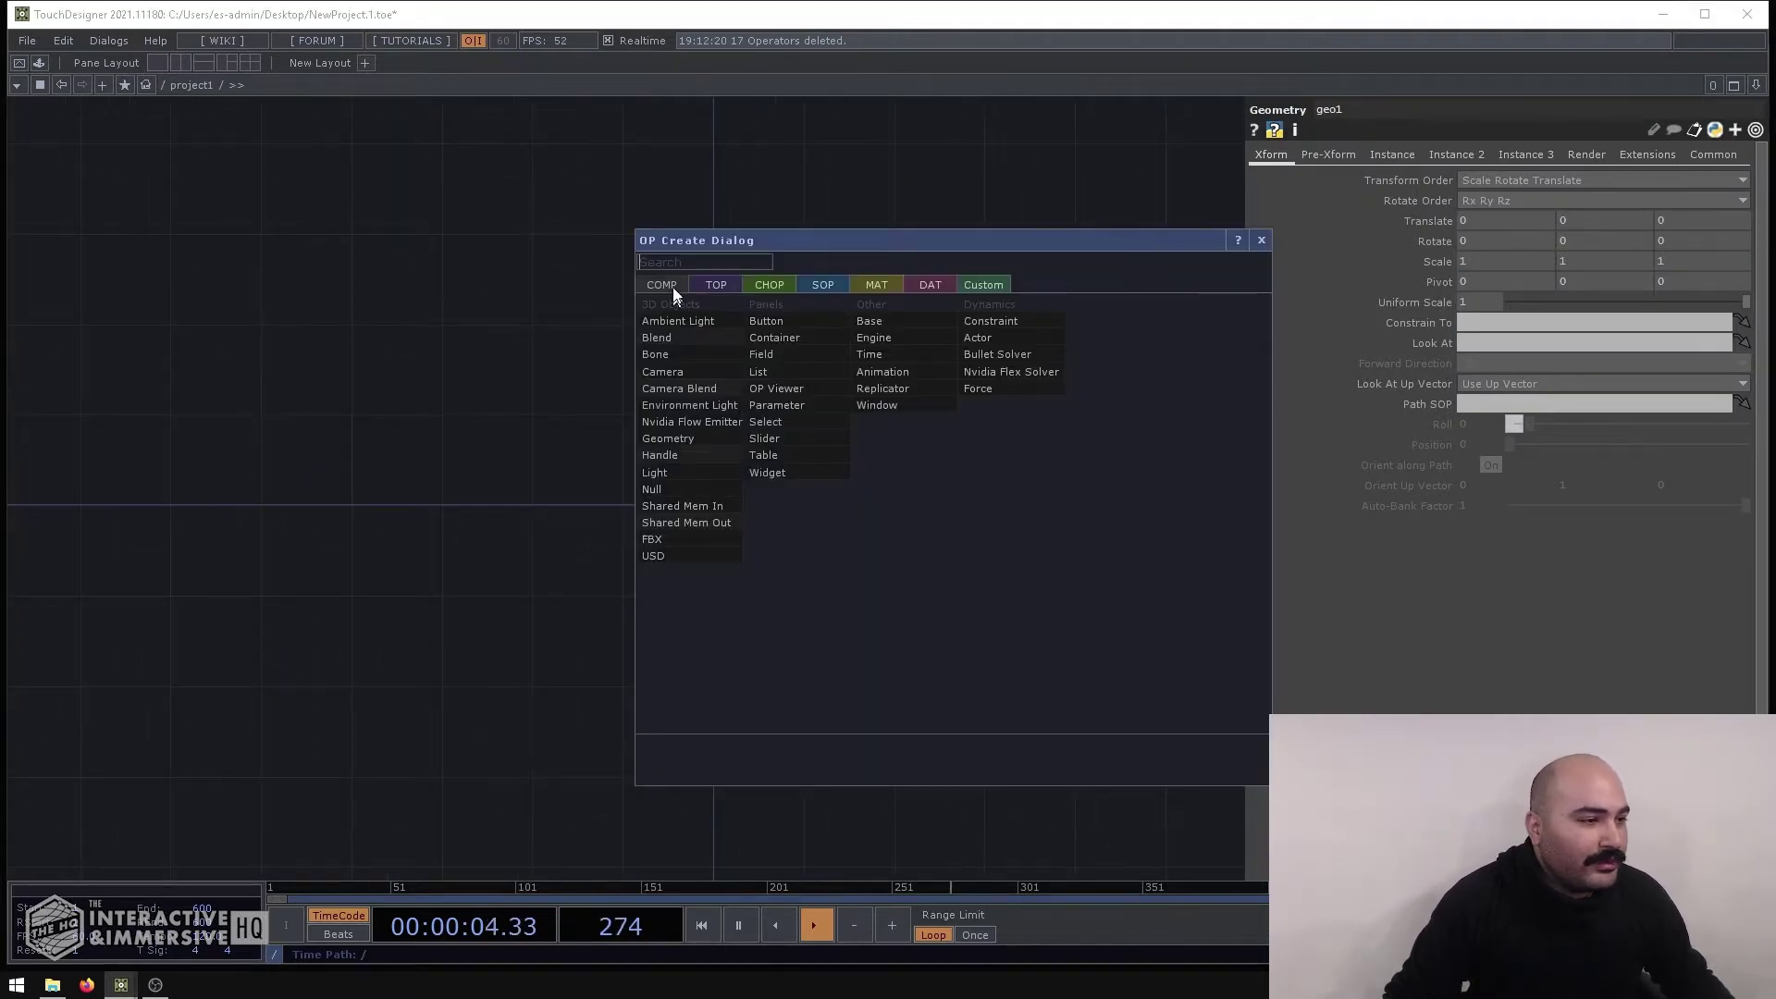
pyautogui.click(681, 371)
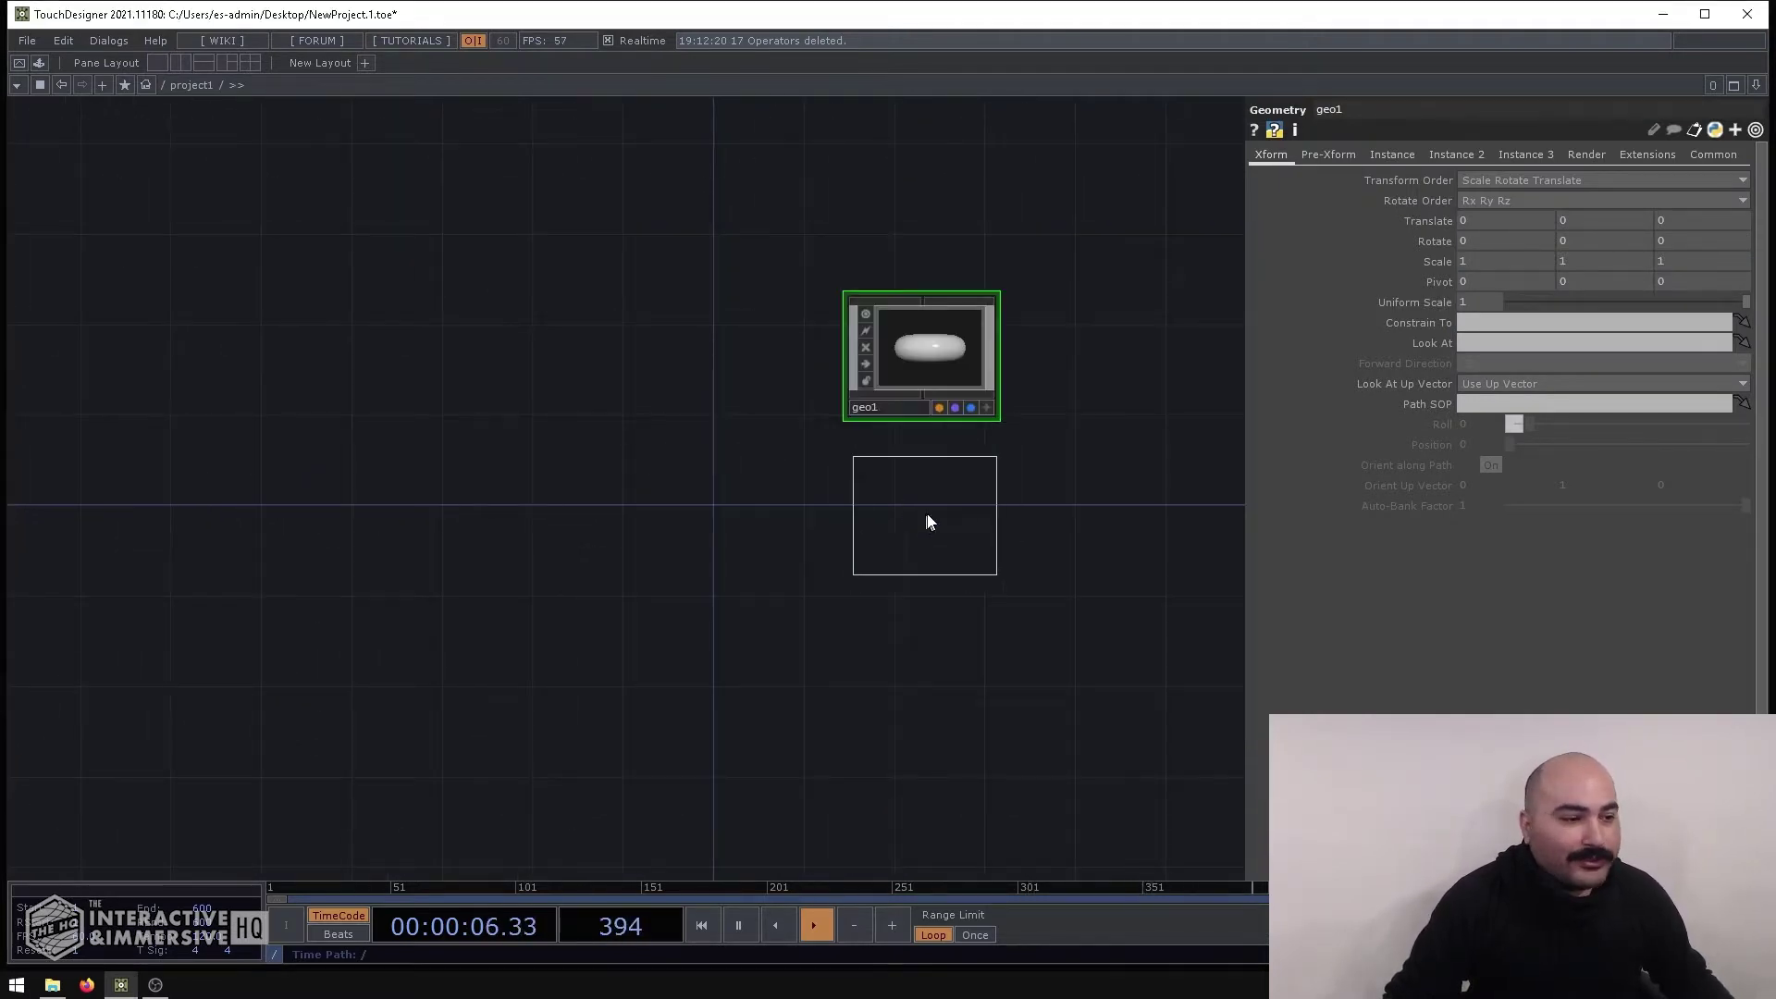
pyautogui.click(930, 523)
# Add a Light COMP above the Geometry COMP and move it closer to the geometry node
pyautogui.moveTo(928, 253); pyautogui.dragTo(903, 444)
pyautogui.press('Tab')
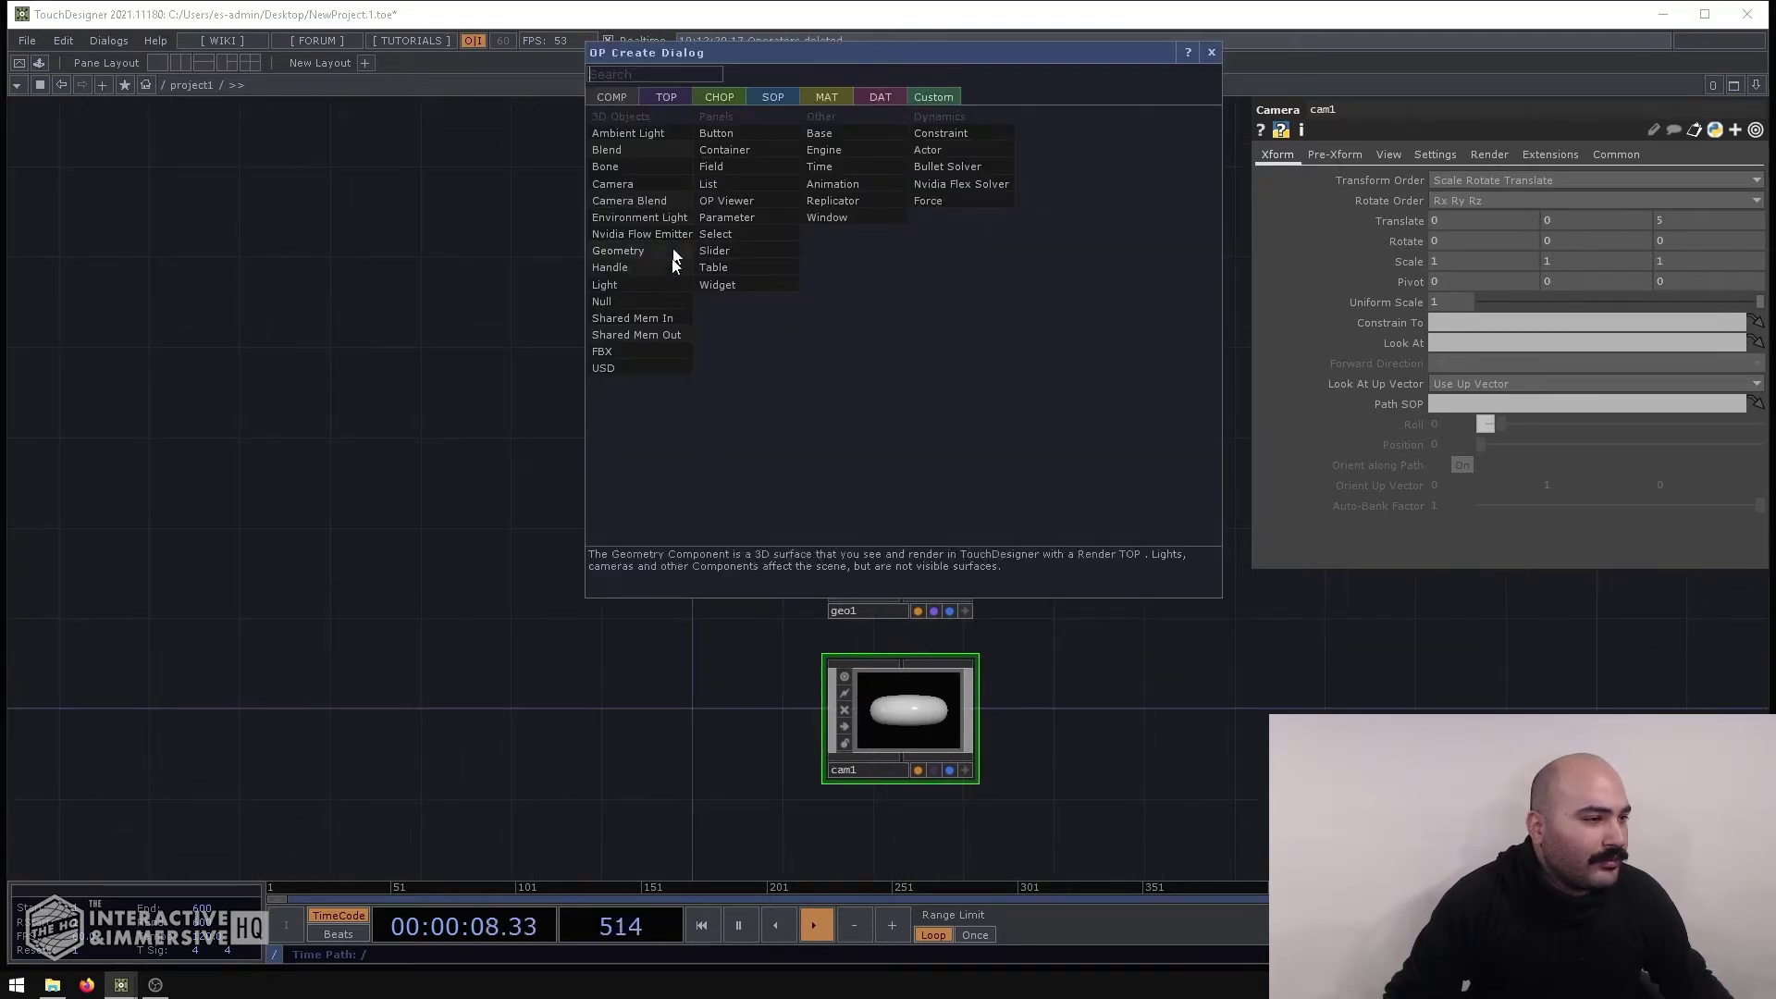
pyautogui.click(640, 287)
pyautogui.click(908, 370)
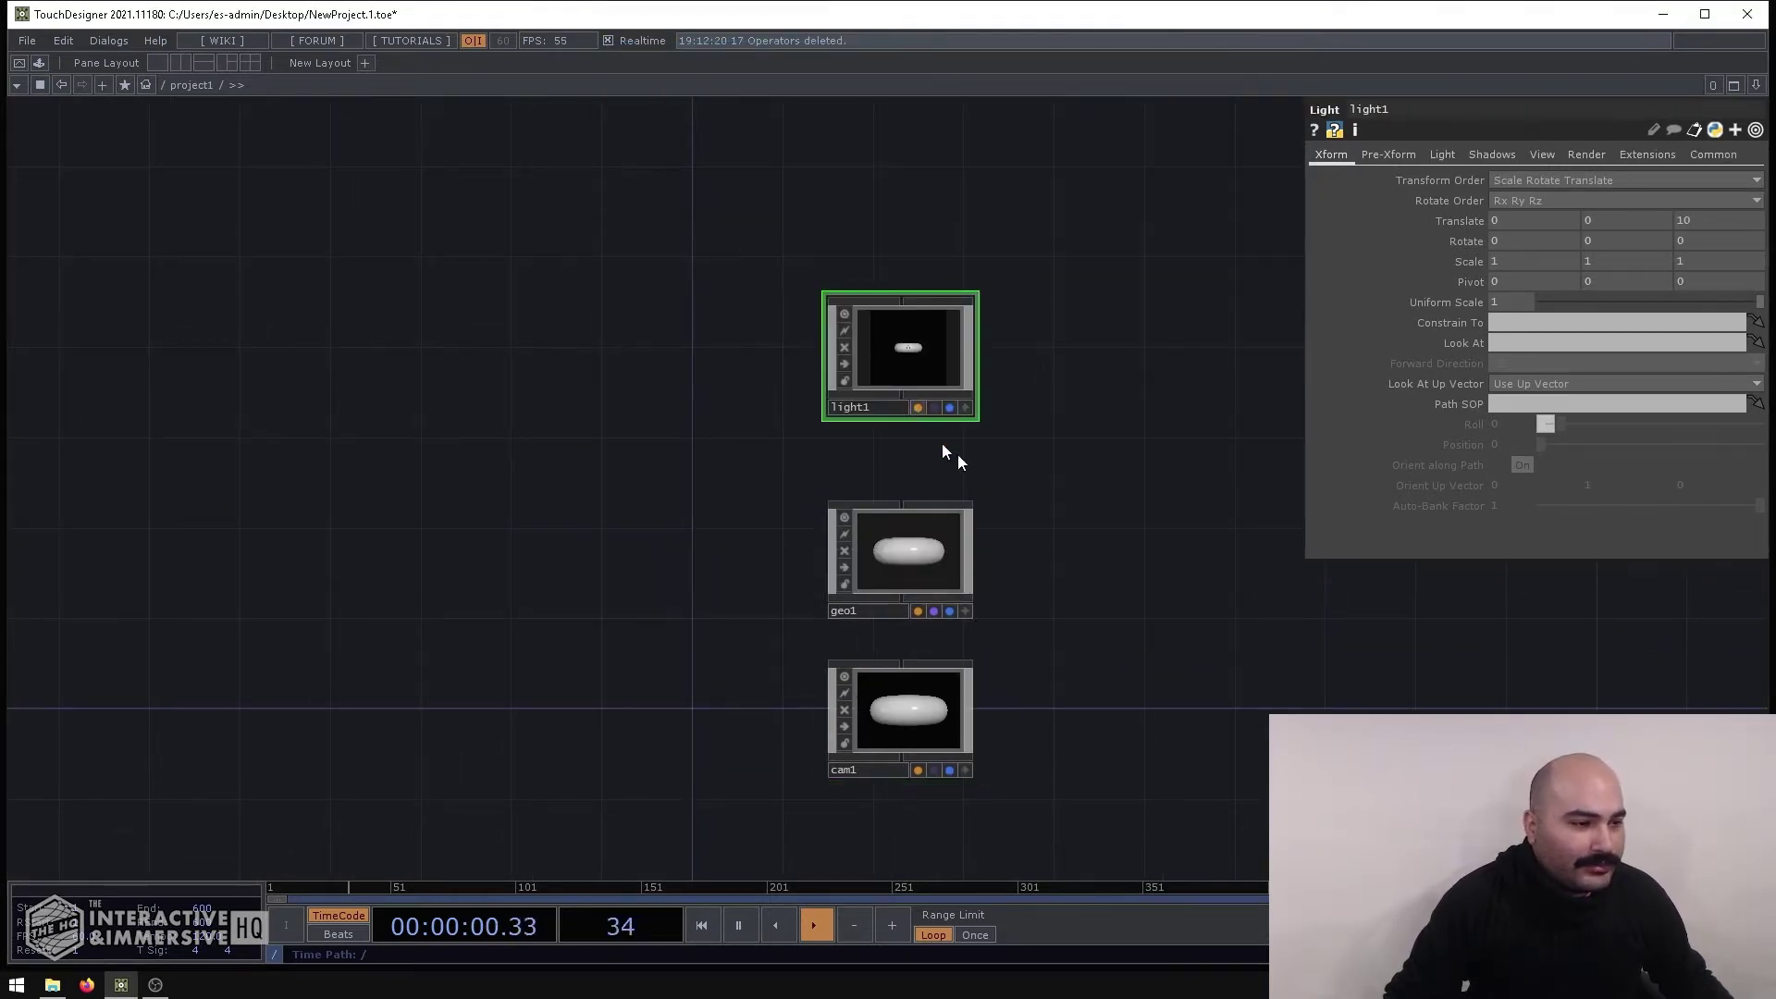
pyautogui.moveTo(907, 356); pyautogui.dragTo(906, 408)
# Add a Render TOP beside the light, geometry and camera, and display its output as the network background
pyautogui.moveTo(1090, 468); pyautogui.dragTo(1002, 411)
pyautogui.press('Tab')
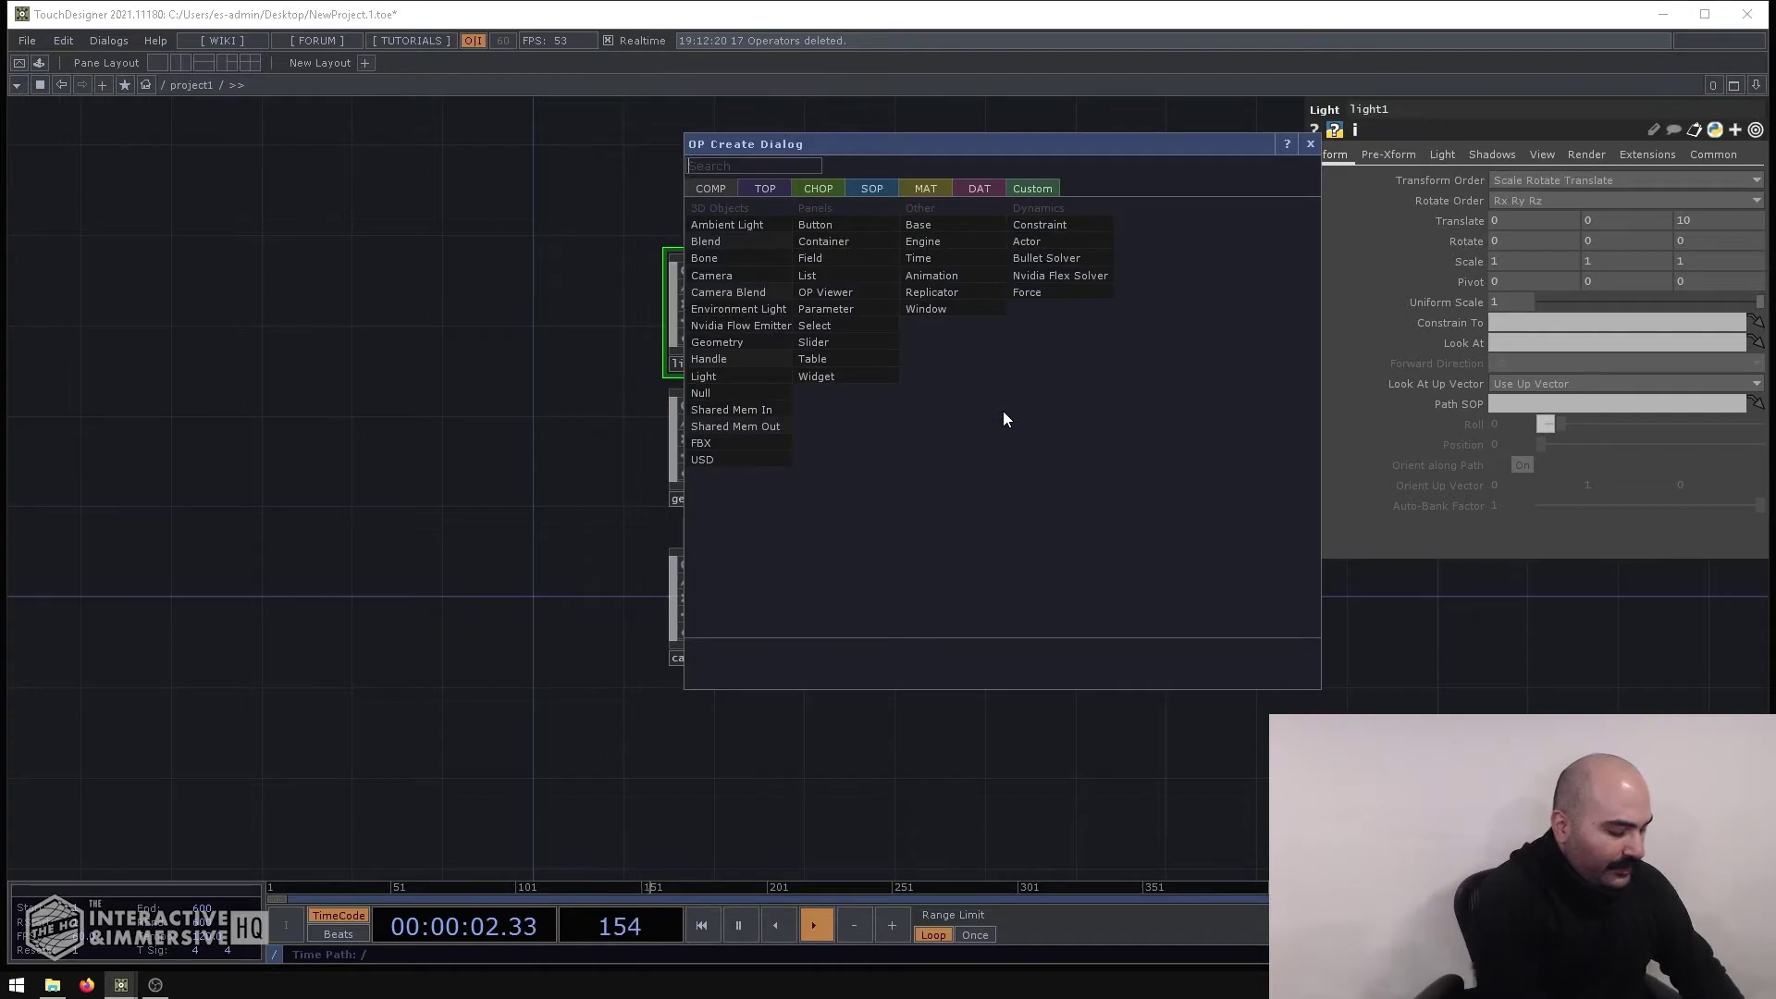
pyautogui.write('rend')
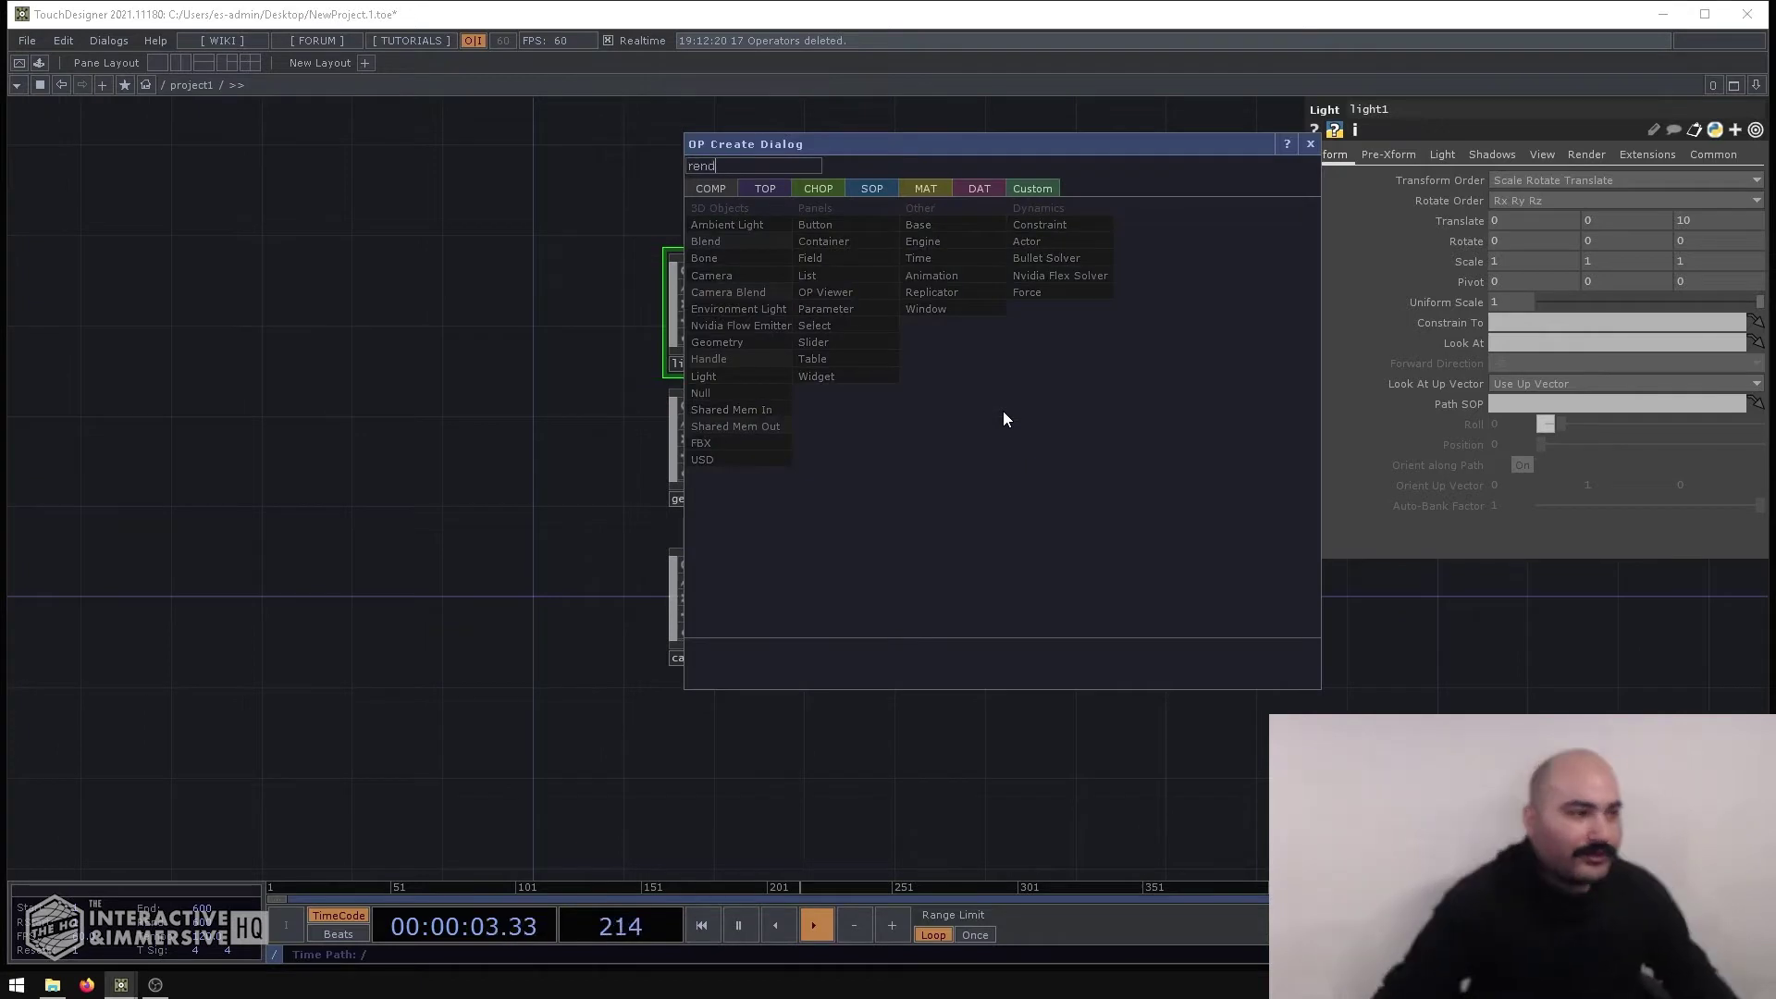
pyautogui.click(781, 184)
pyautogui.click(1031, 308)
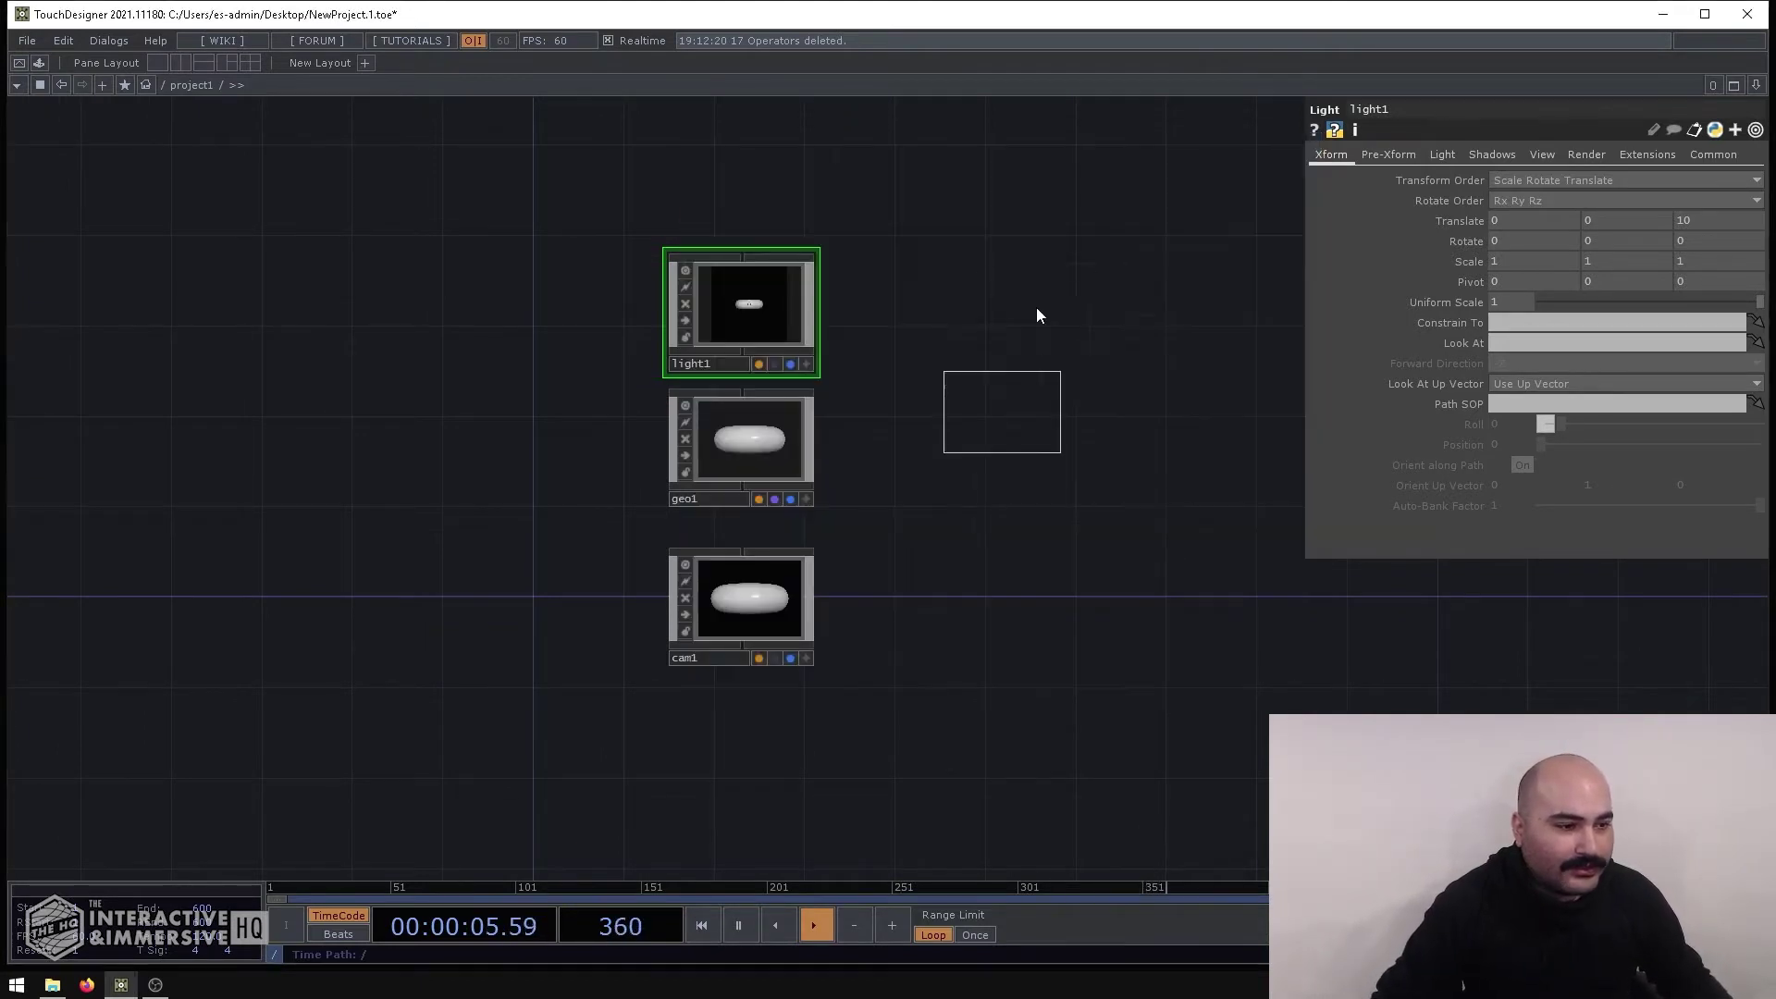
pyautogui.click(991, 429)
pyautogui.moveTo(1008, 424); pyautogui.dragTo(988, 448)
pyautogui.scroll(5, 990, 449)
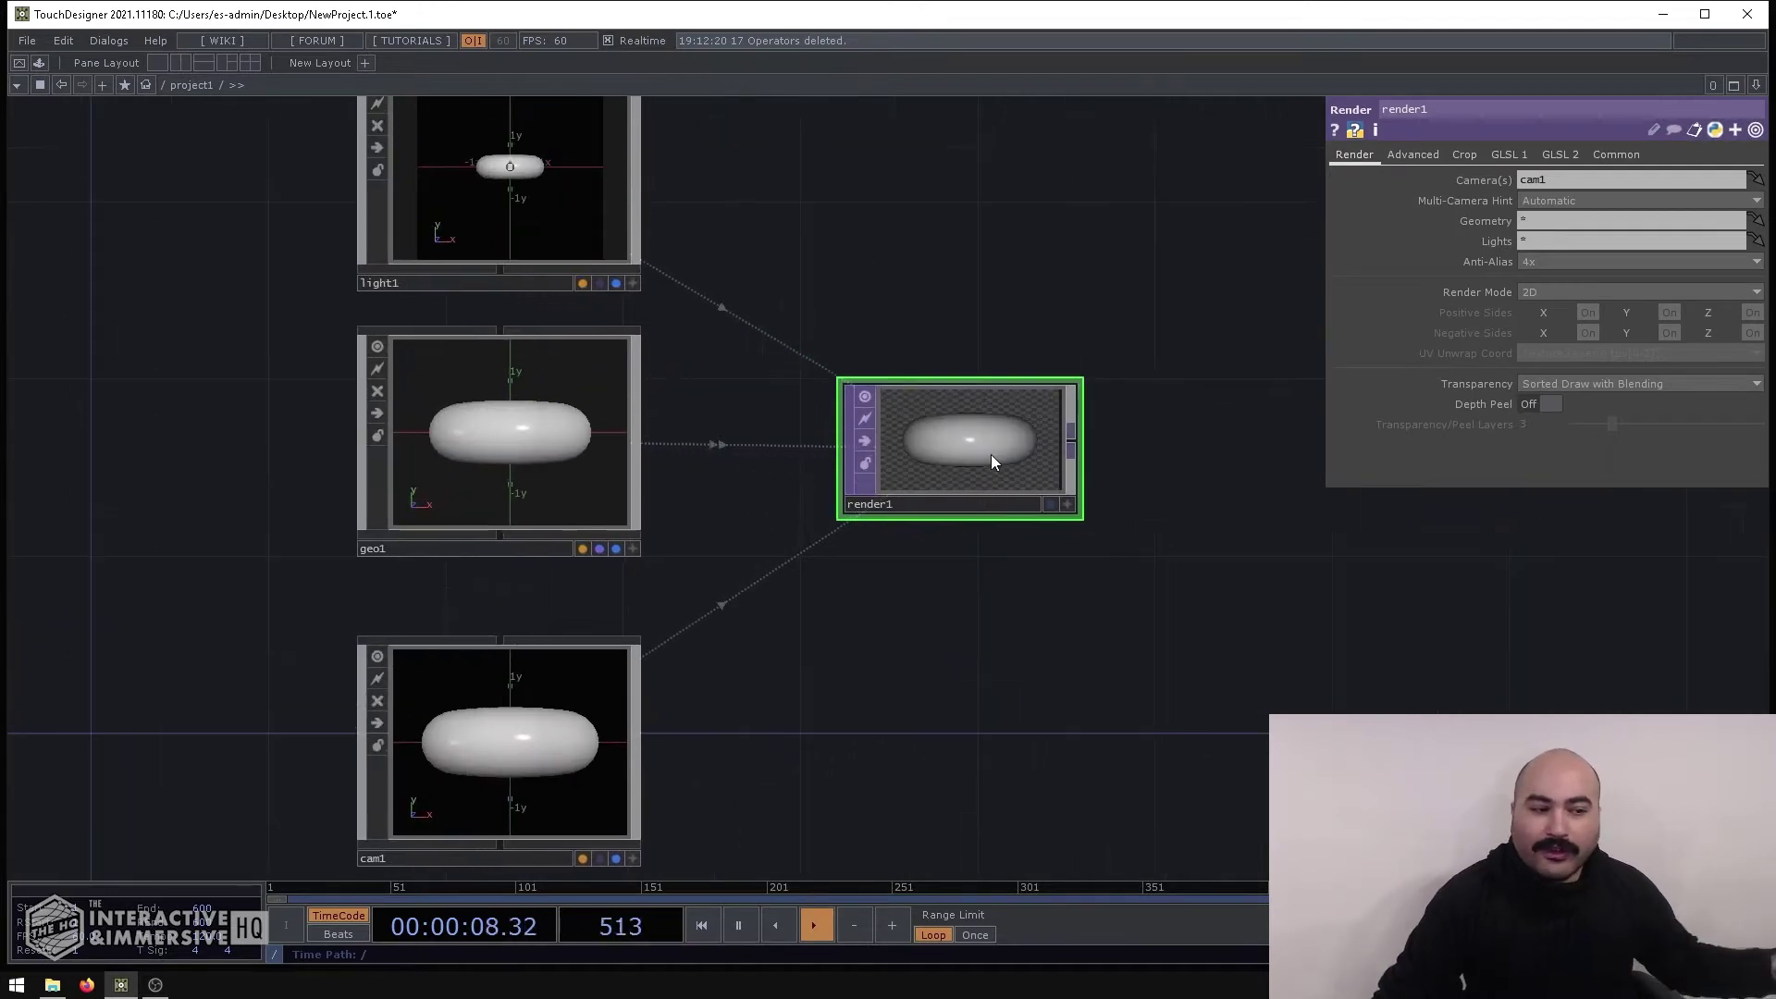
pyautogui.click(1056, 502)
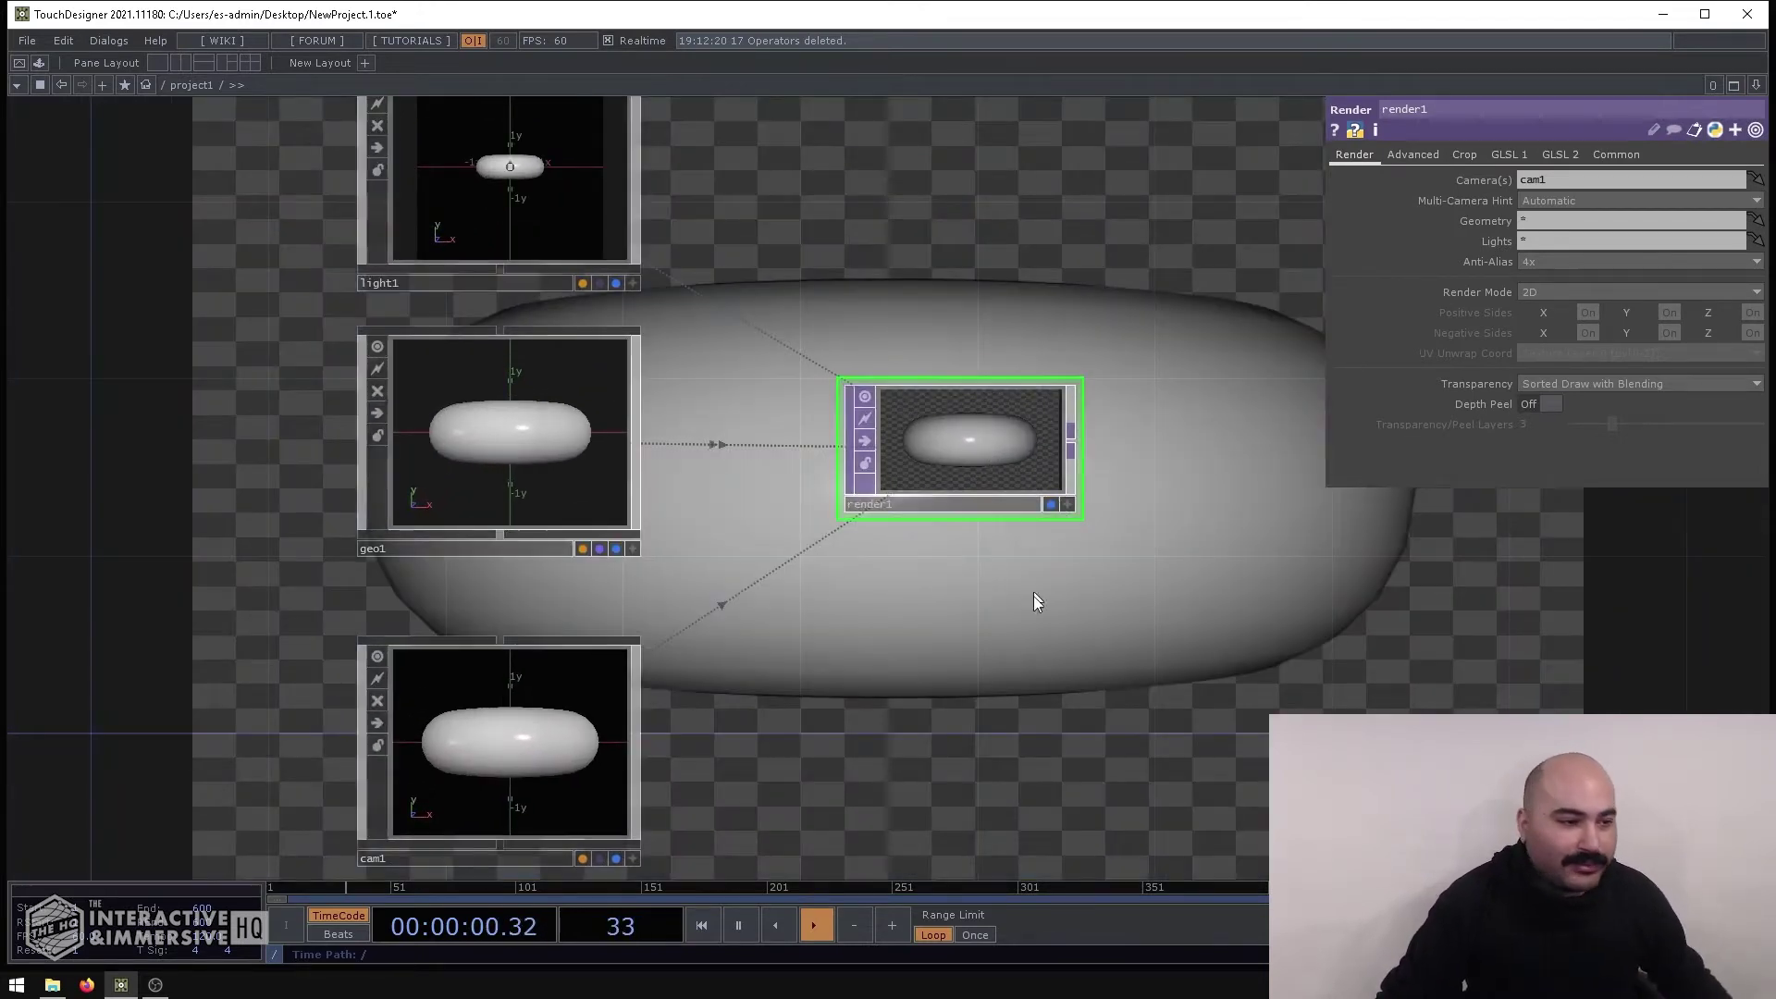
# Add a Joystick CHOP in the empty network area away from the rendering nodes
pyautogui.scroll(-5, 1047, 603)
pyautogui.moveTo(639, 590); pyautogui.dragTo(814, 583)
pyautogui.doubleClick(814, 583)
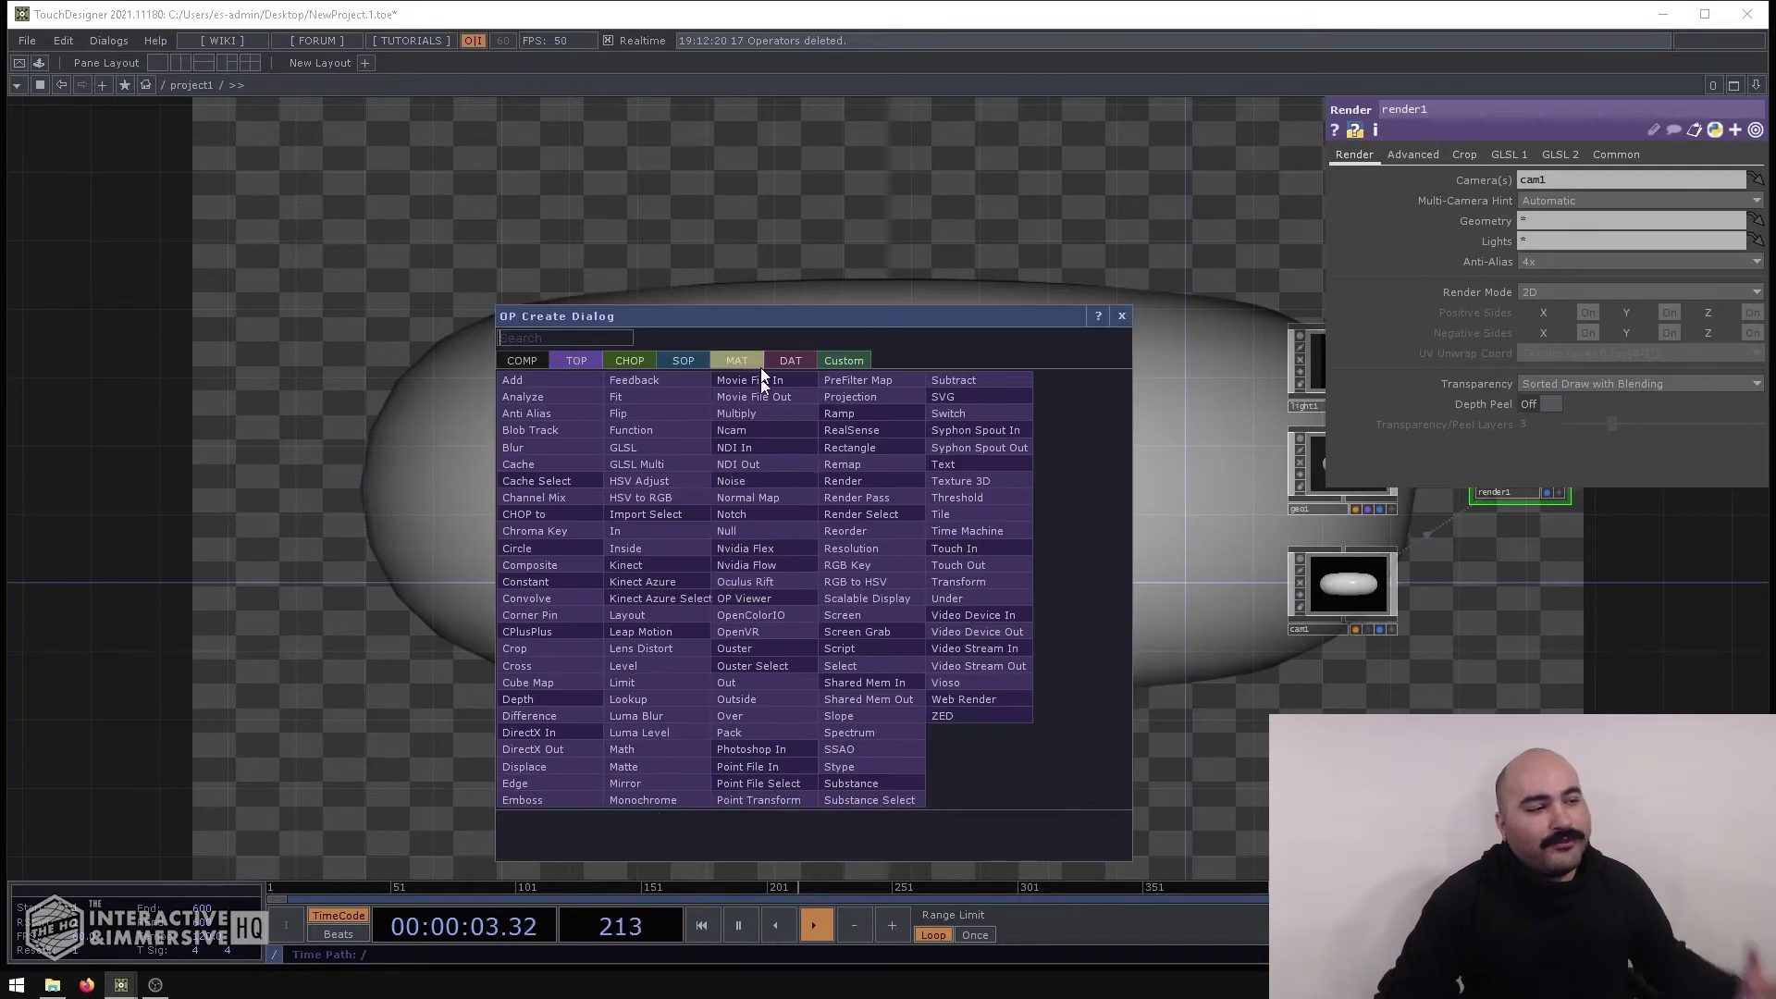
pyautogui.click(641, 359)
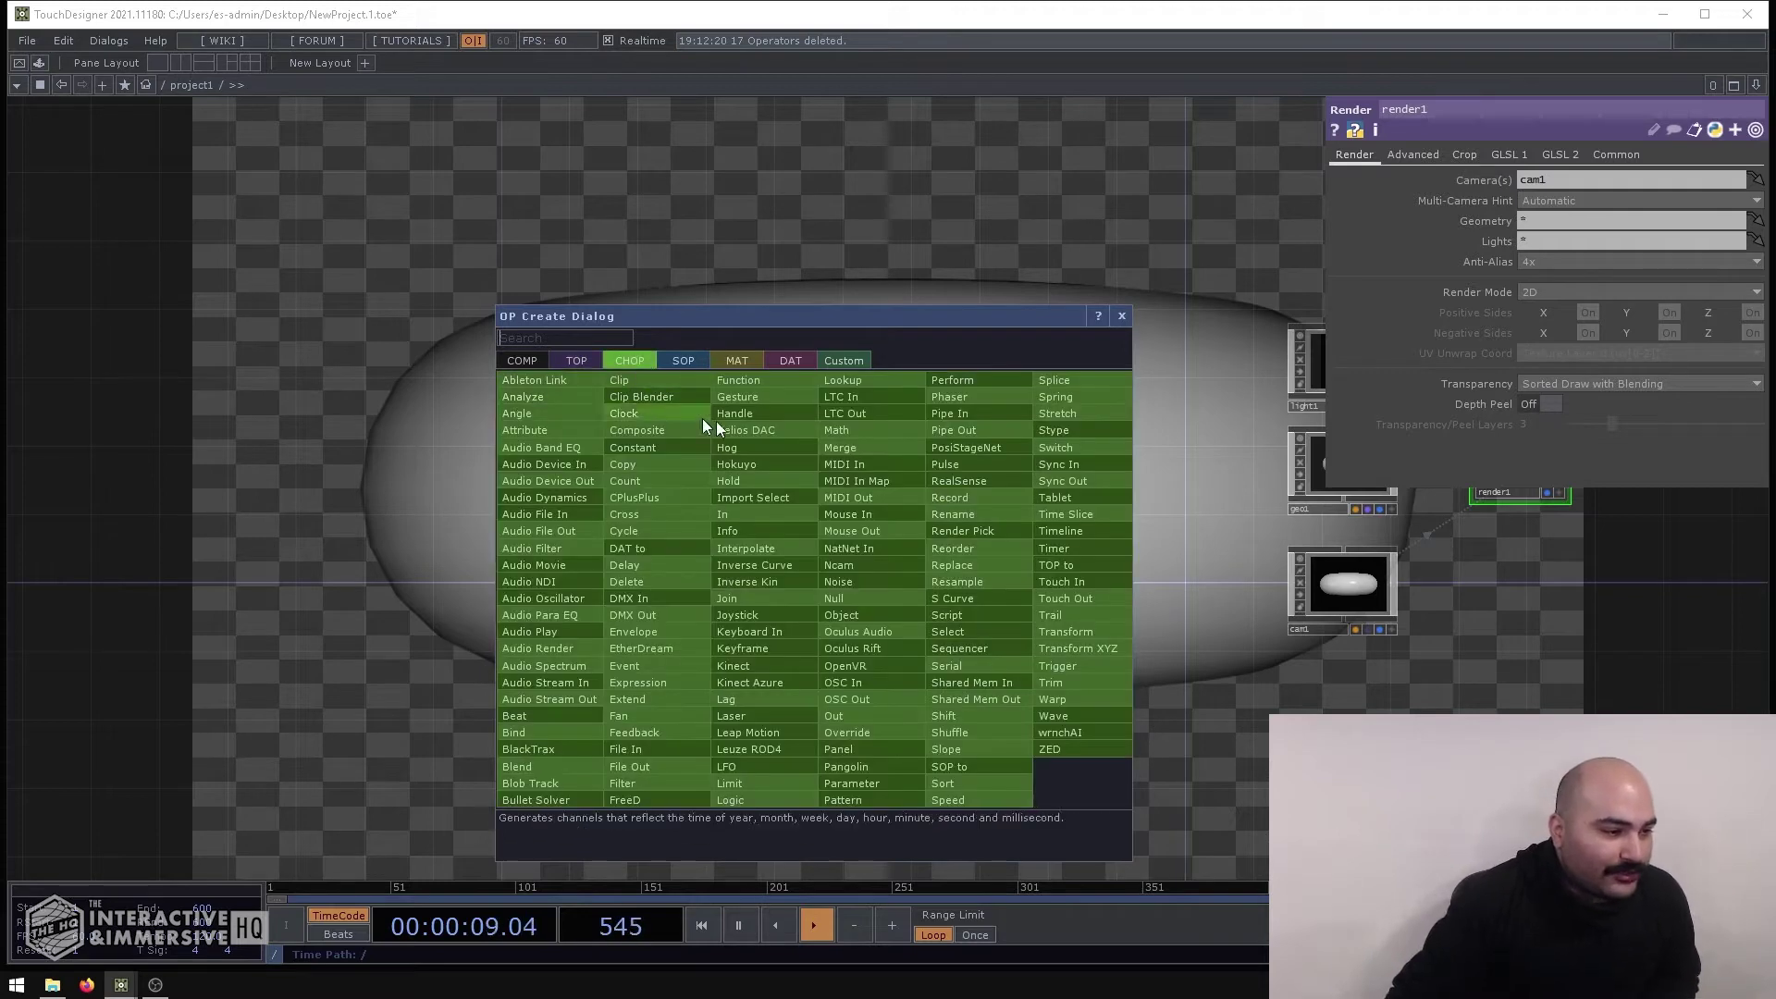
pyautogui.click(741, 612)
pyautogui.click(727, 544)
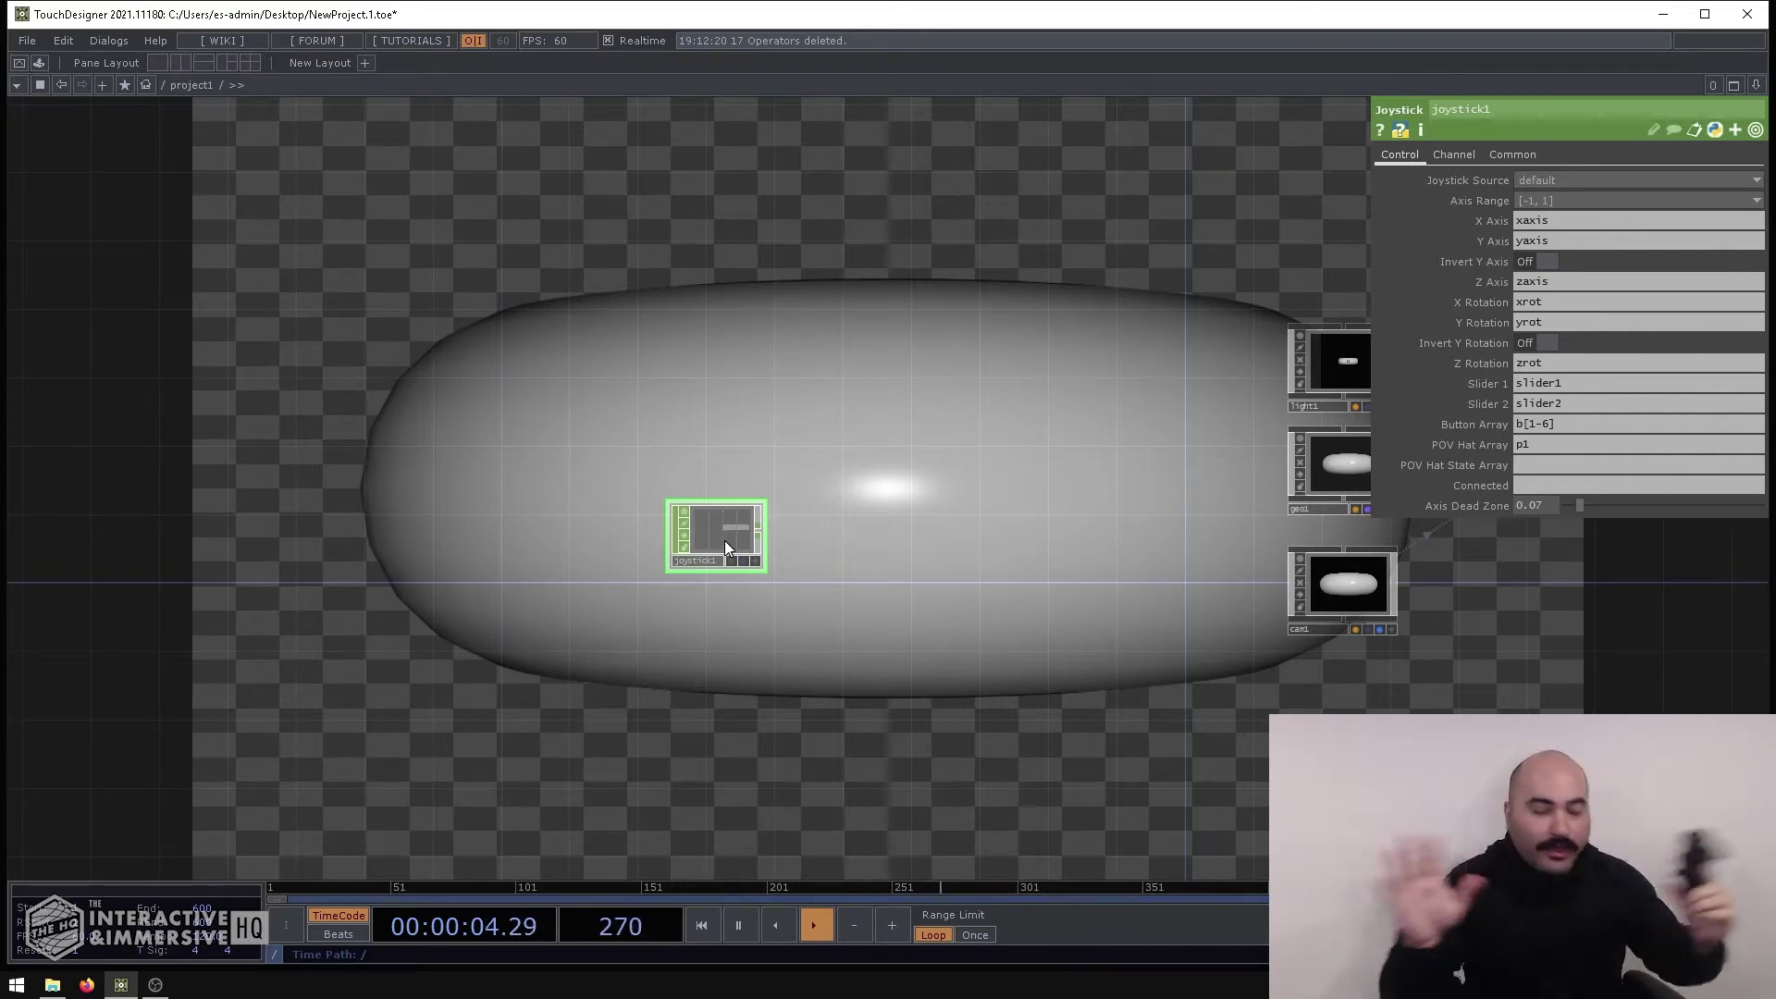
# Switch to the Windows Bluetooth & other devices settings, check the Xbox Wireless Controller's connection, and close the settings
pyautogui.press('super')
pyautogui.write('blue')
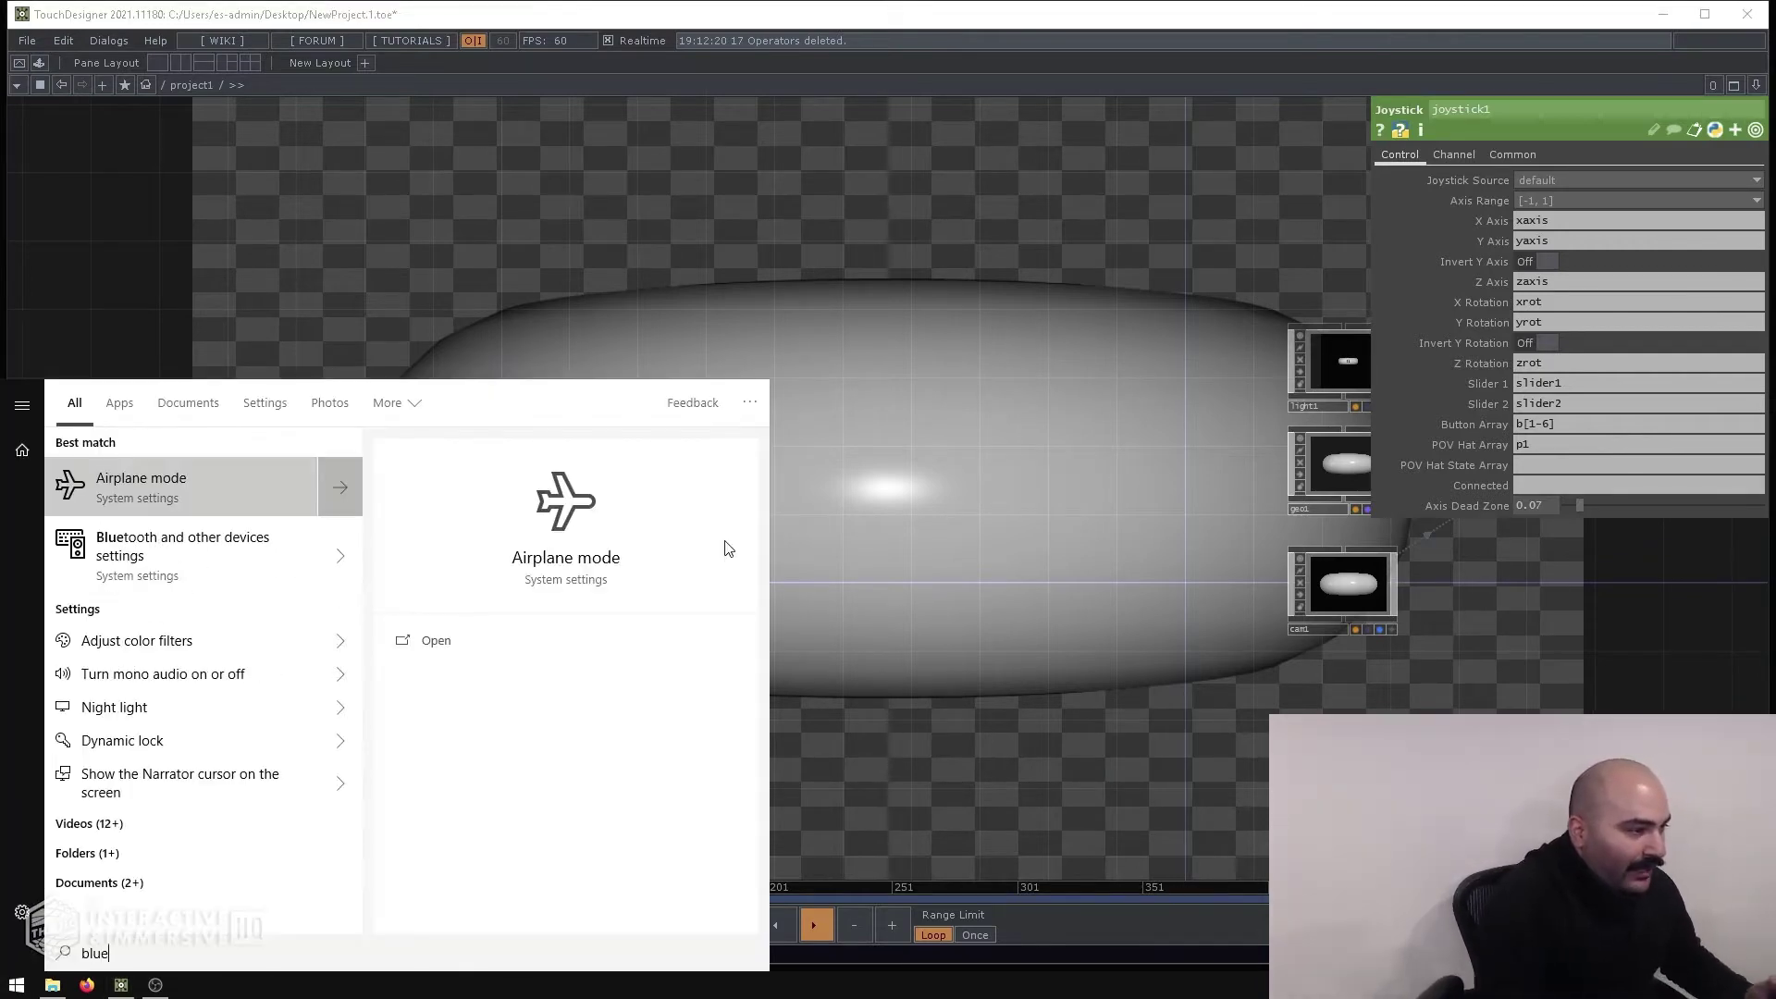
pyautogui.press('Down')
pyautogui.press('Return')
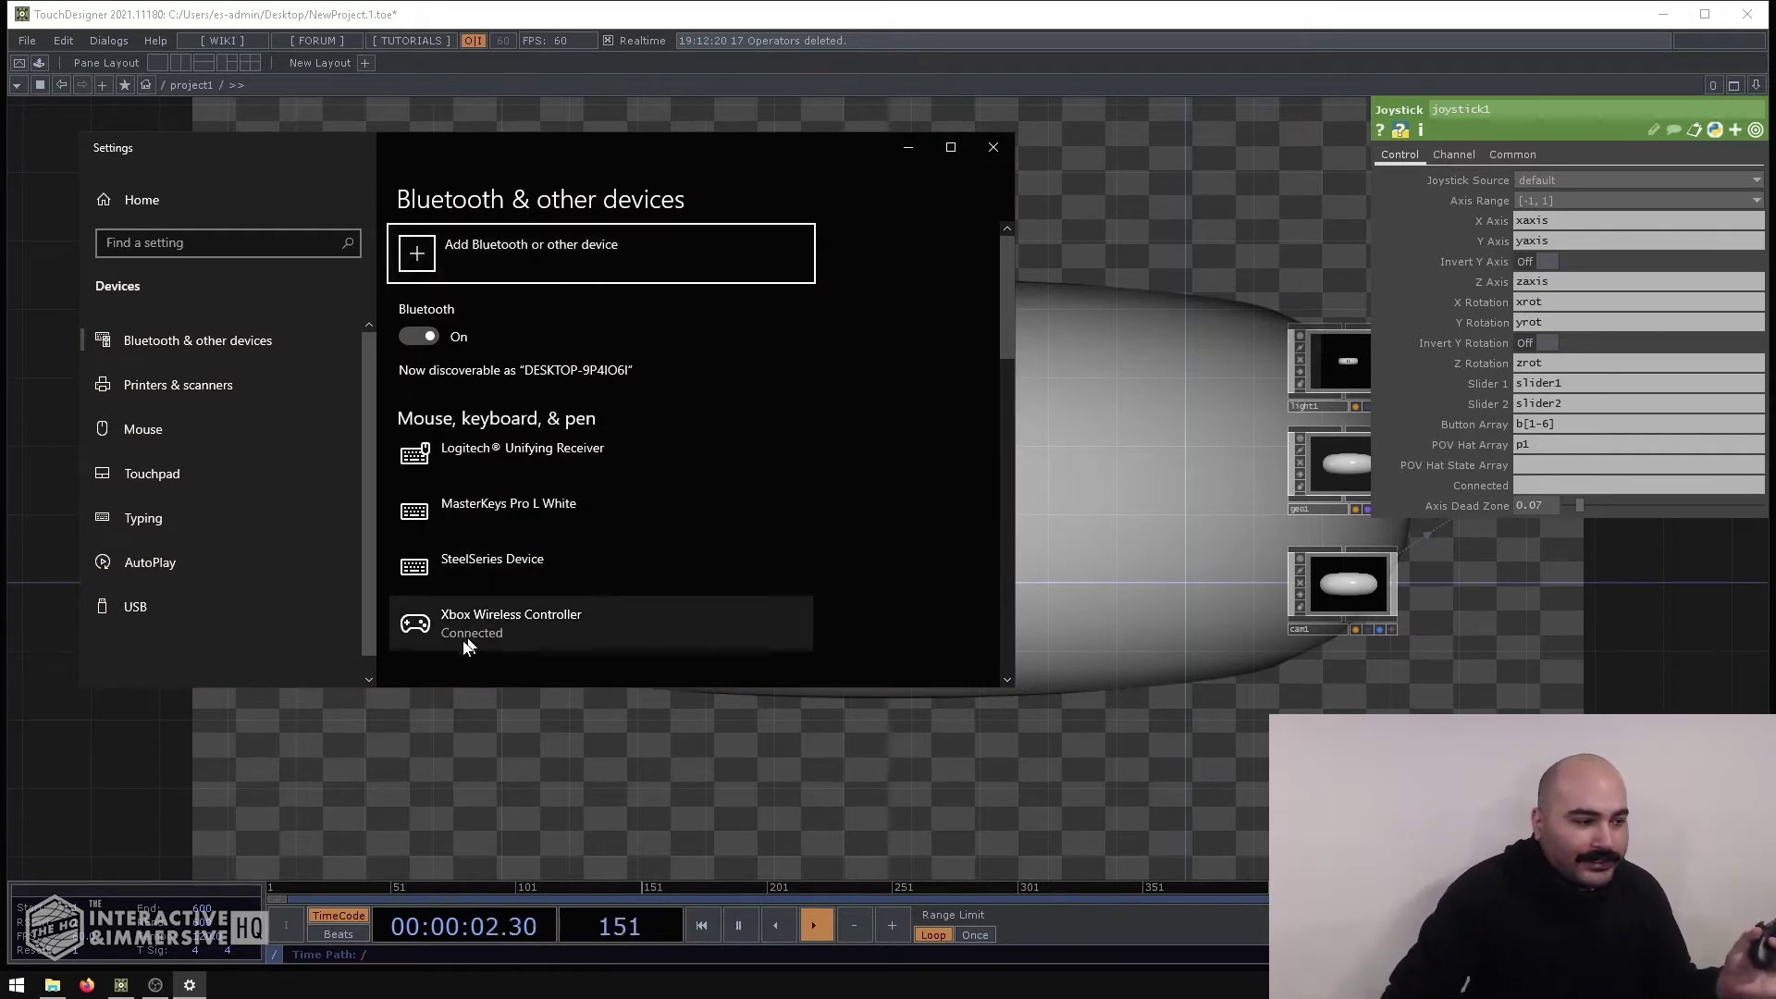
pyautogui.click(995, 150)
# Try Player 1 Controller as the Joystick CHOP's source and return the source to default
pyautogui.scroll(4, 708, 430)
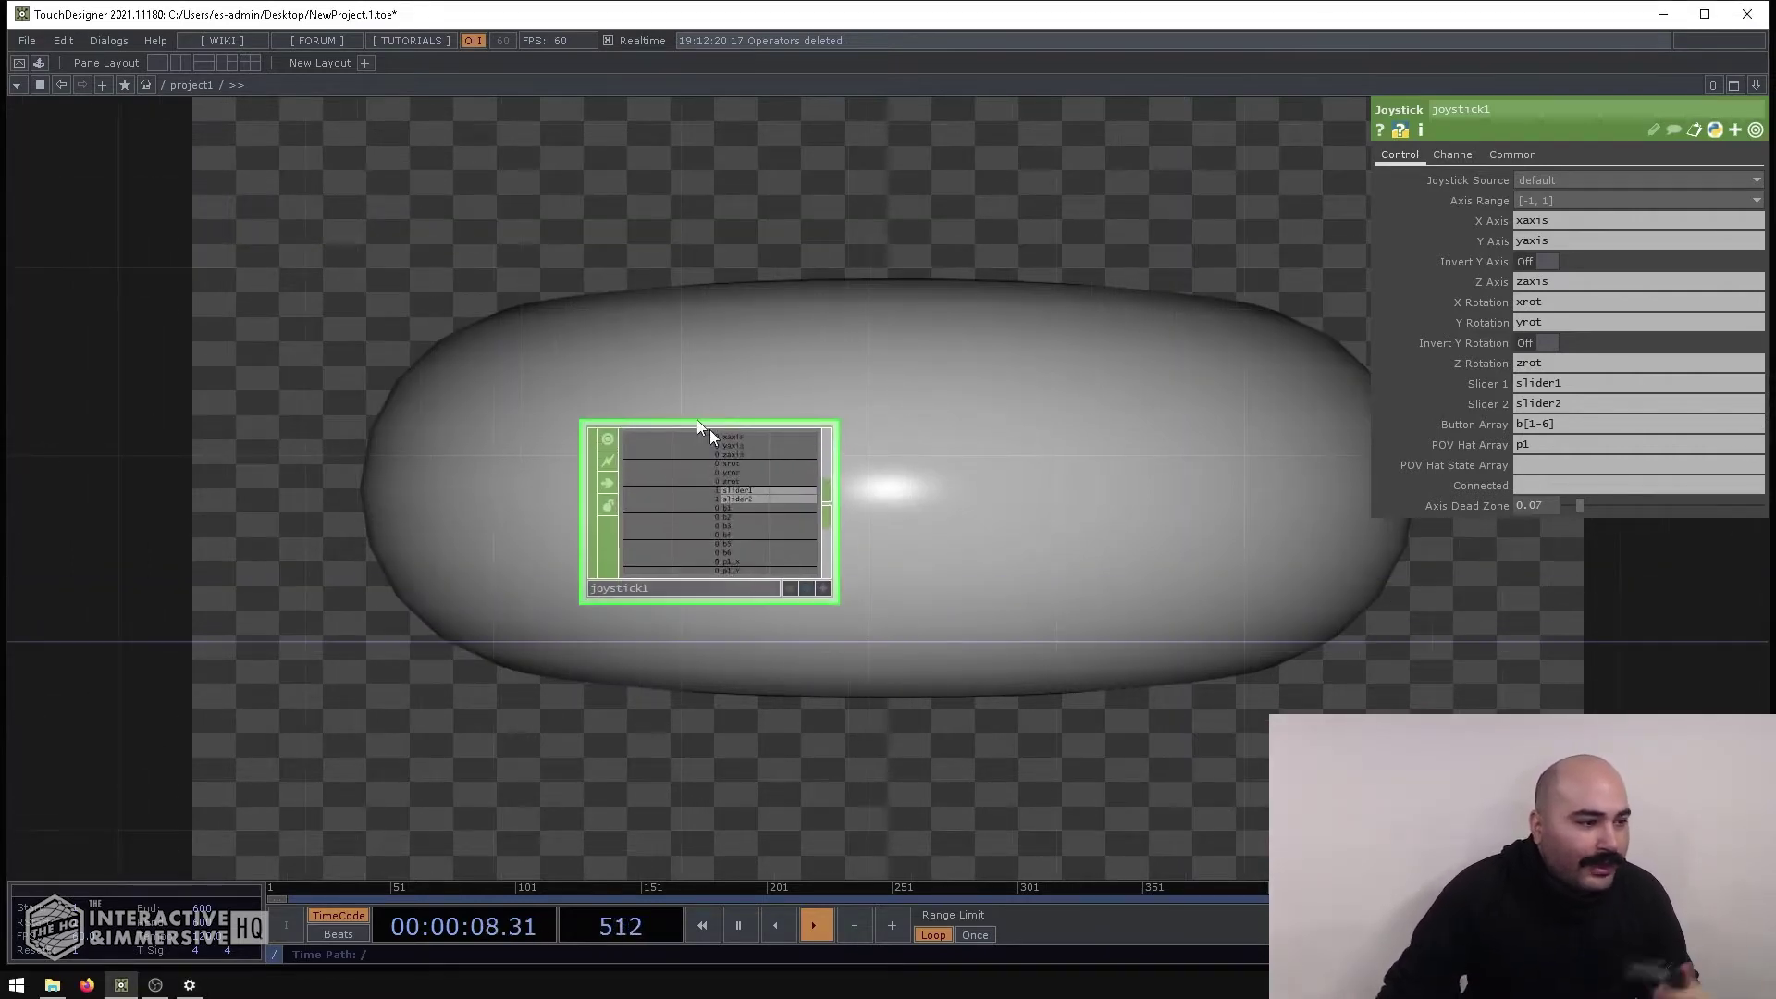
pyautogui.scroll(4, 735, 497)
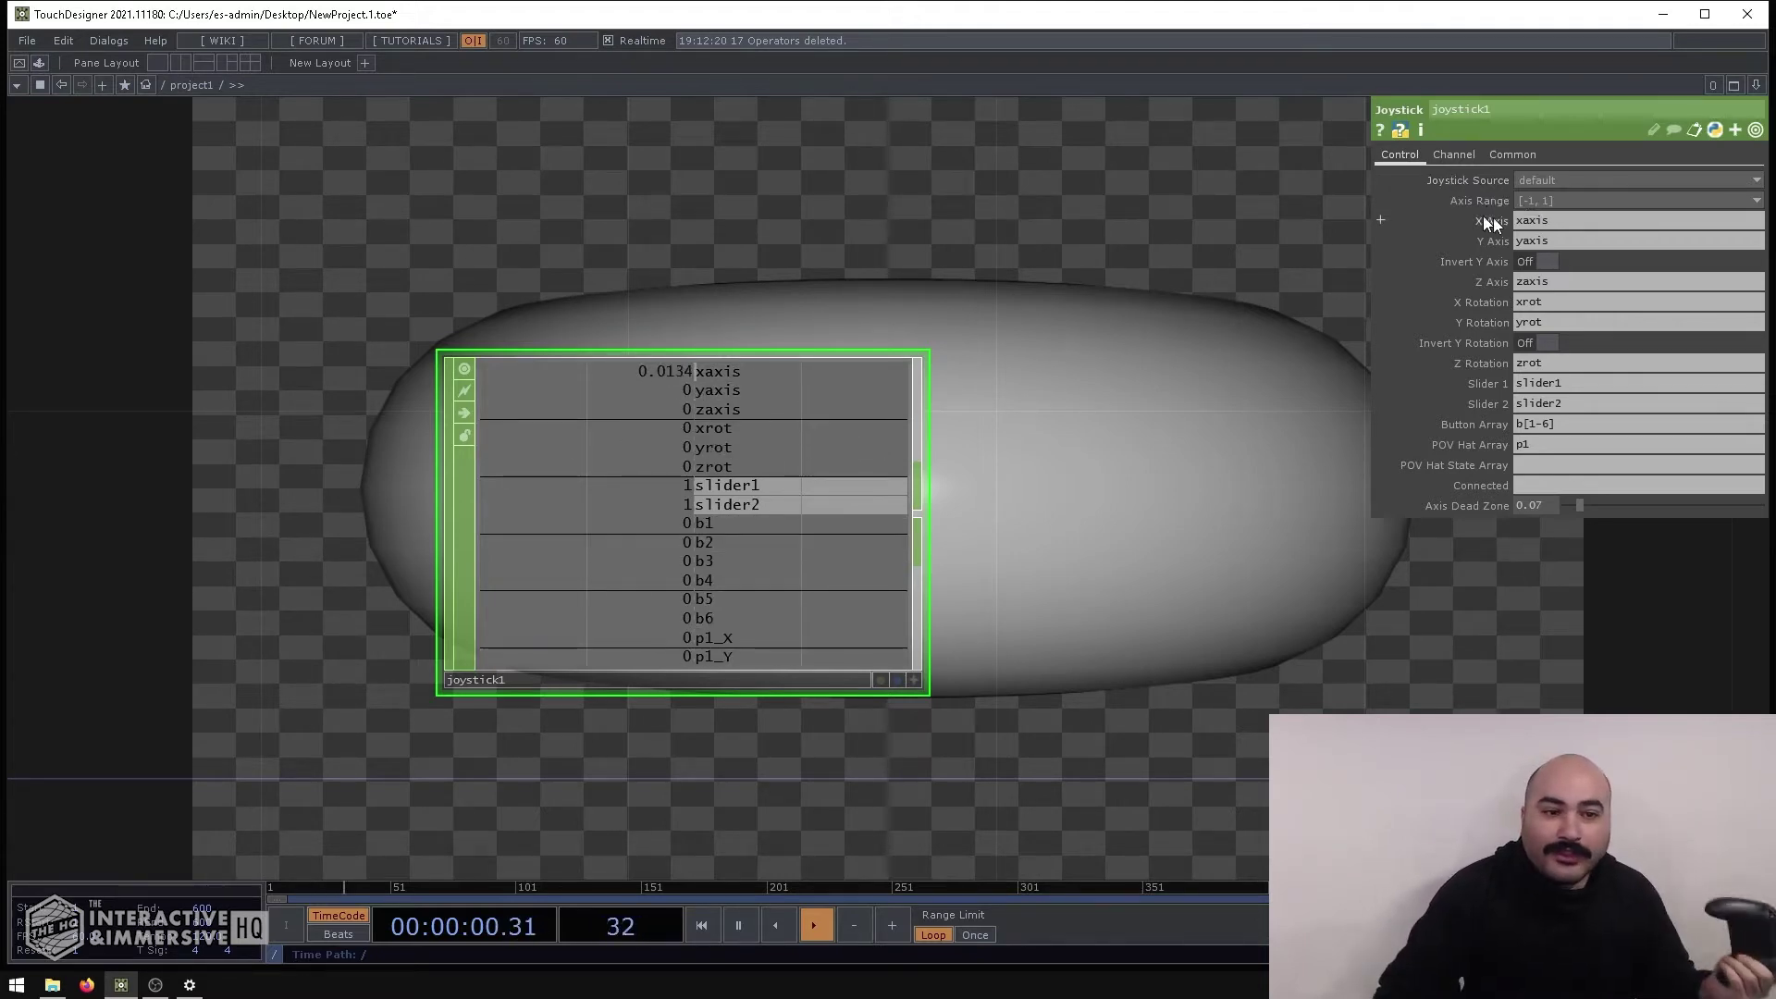
pyautogui.click(1541, 179)
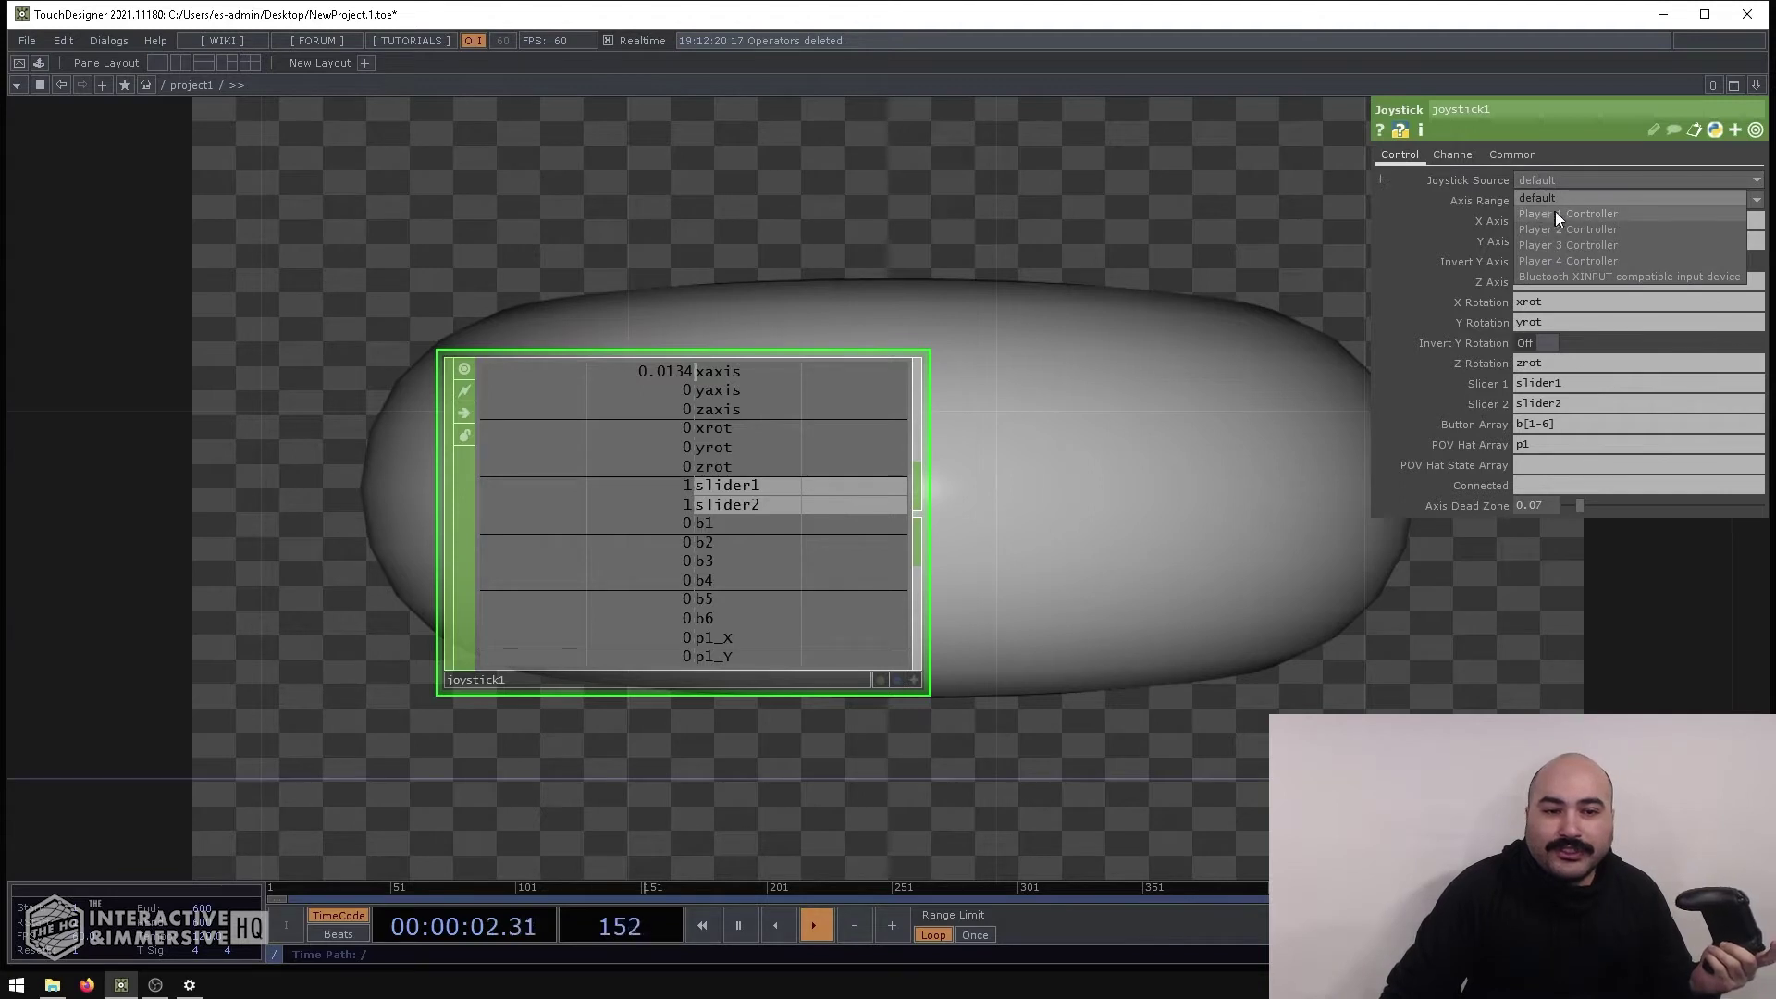
pyautogui.click(1539, 213)
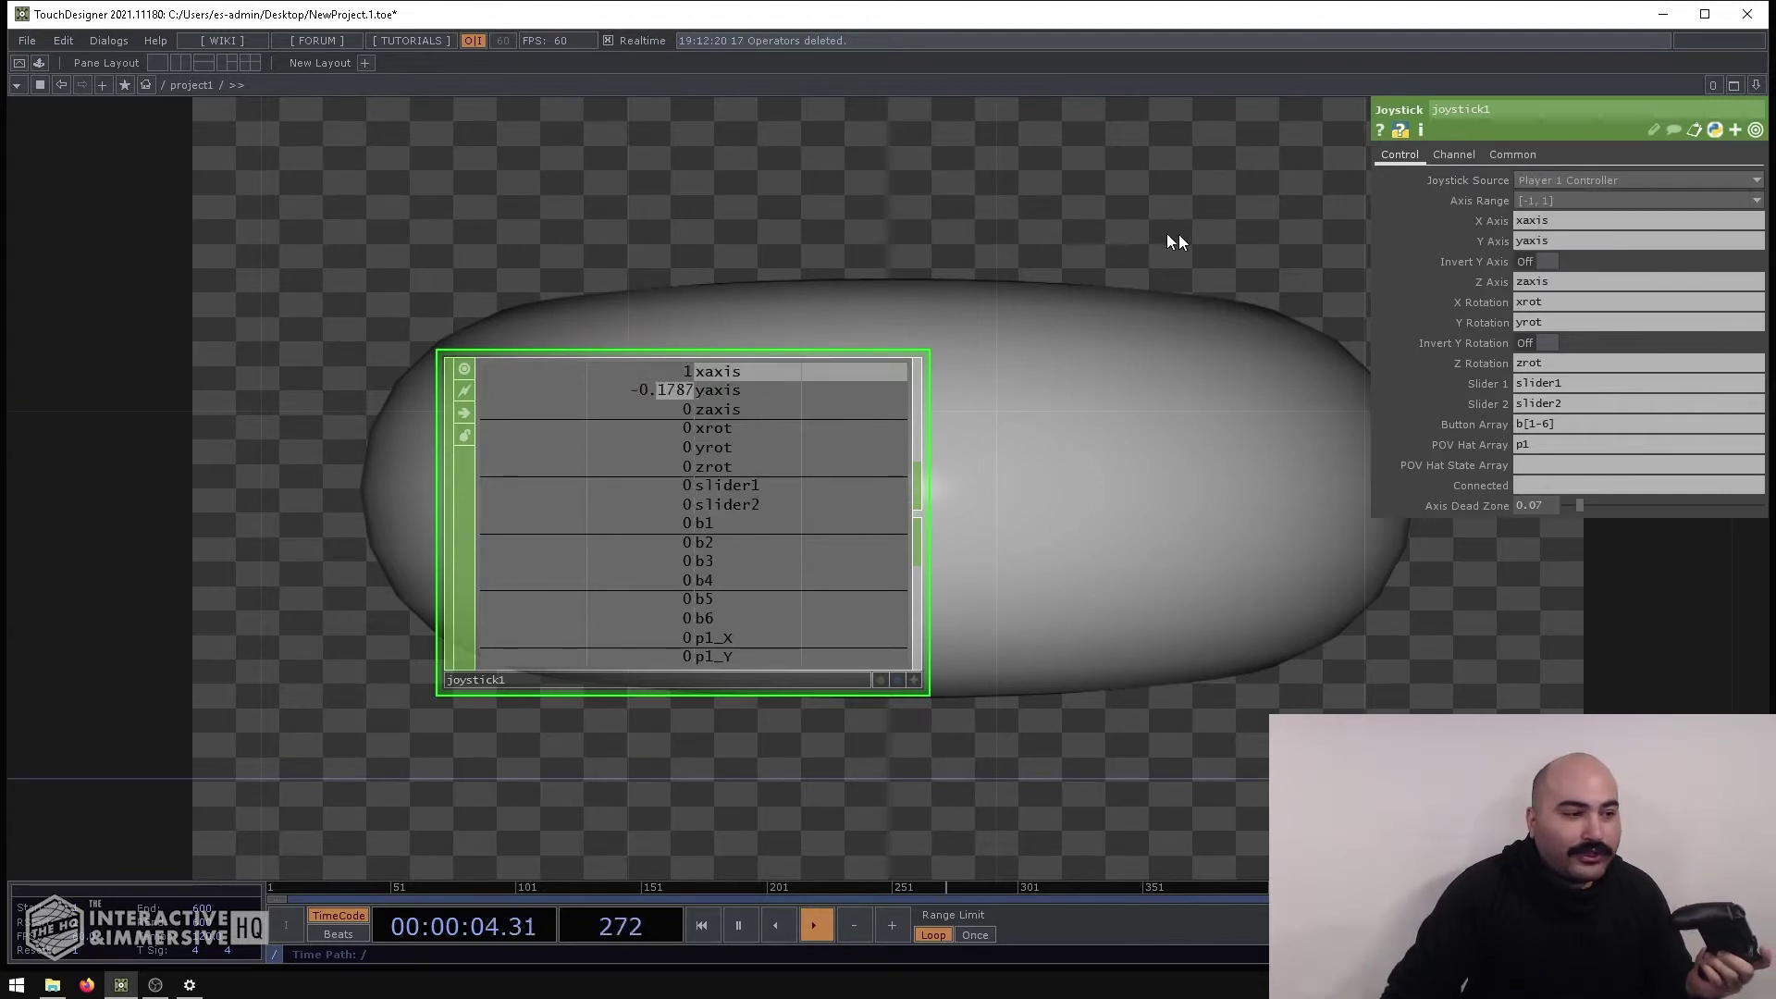
pyautogui.click(1572, 183)
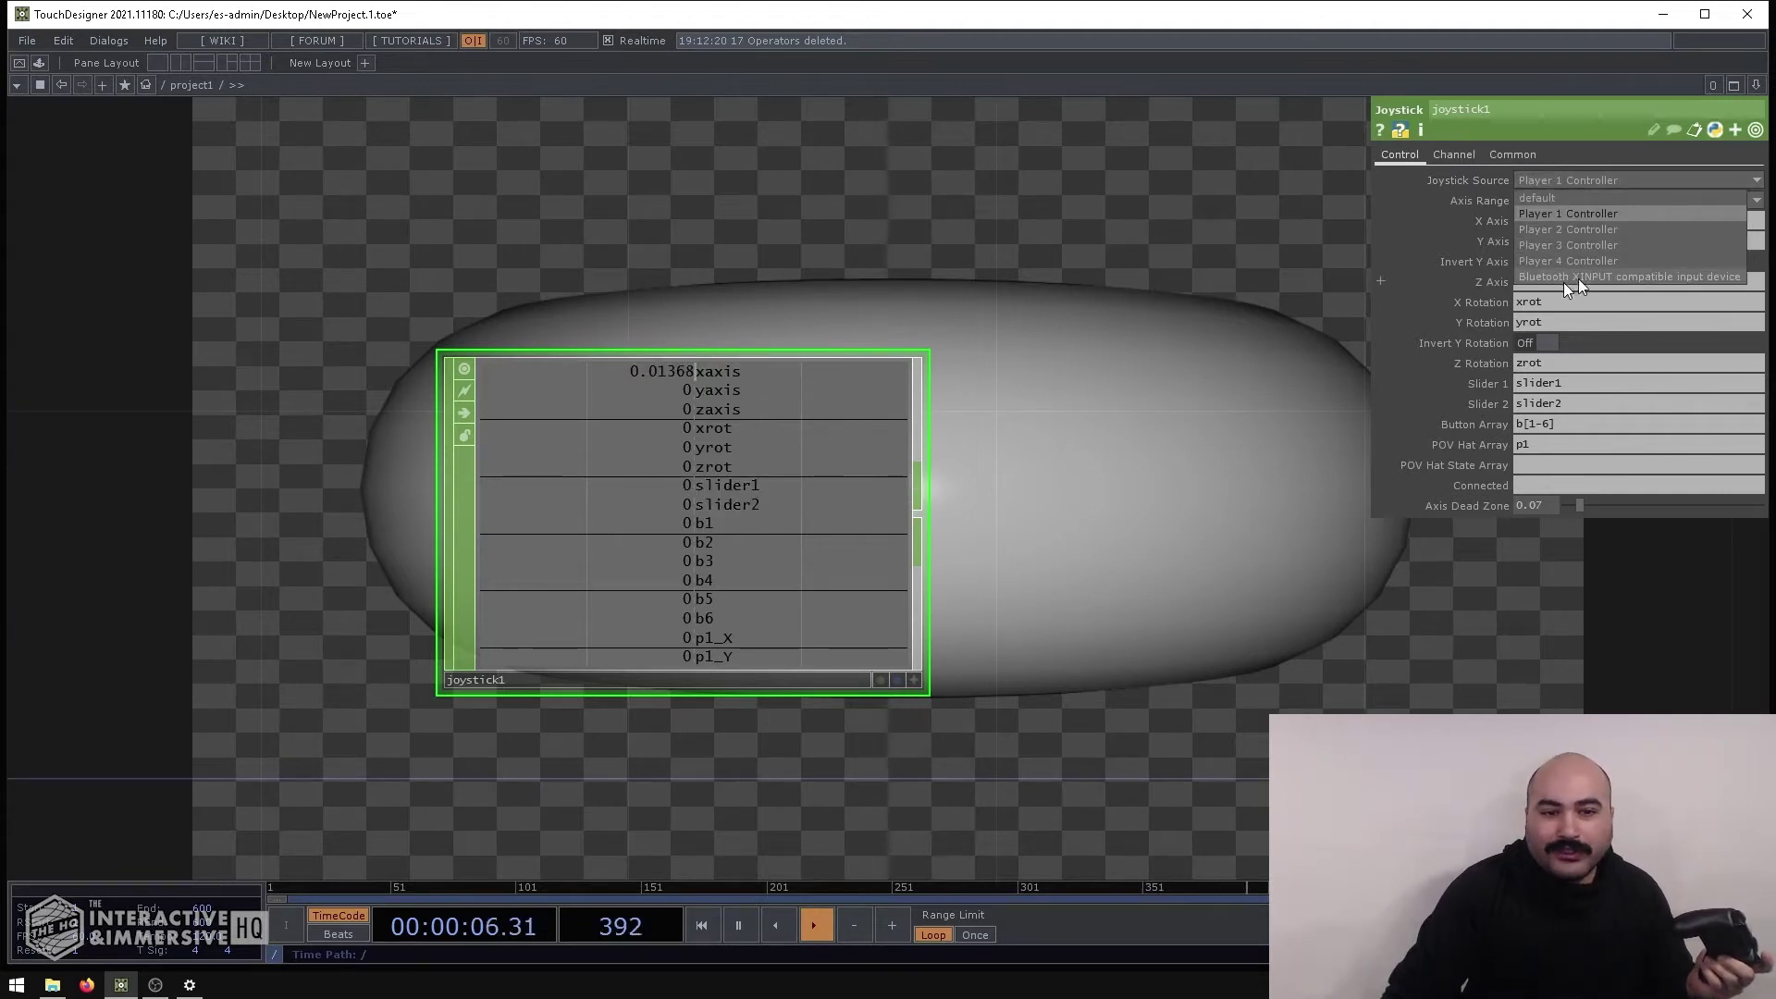
pyautogui.click(1556, 198)
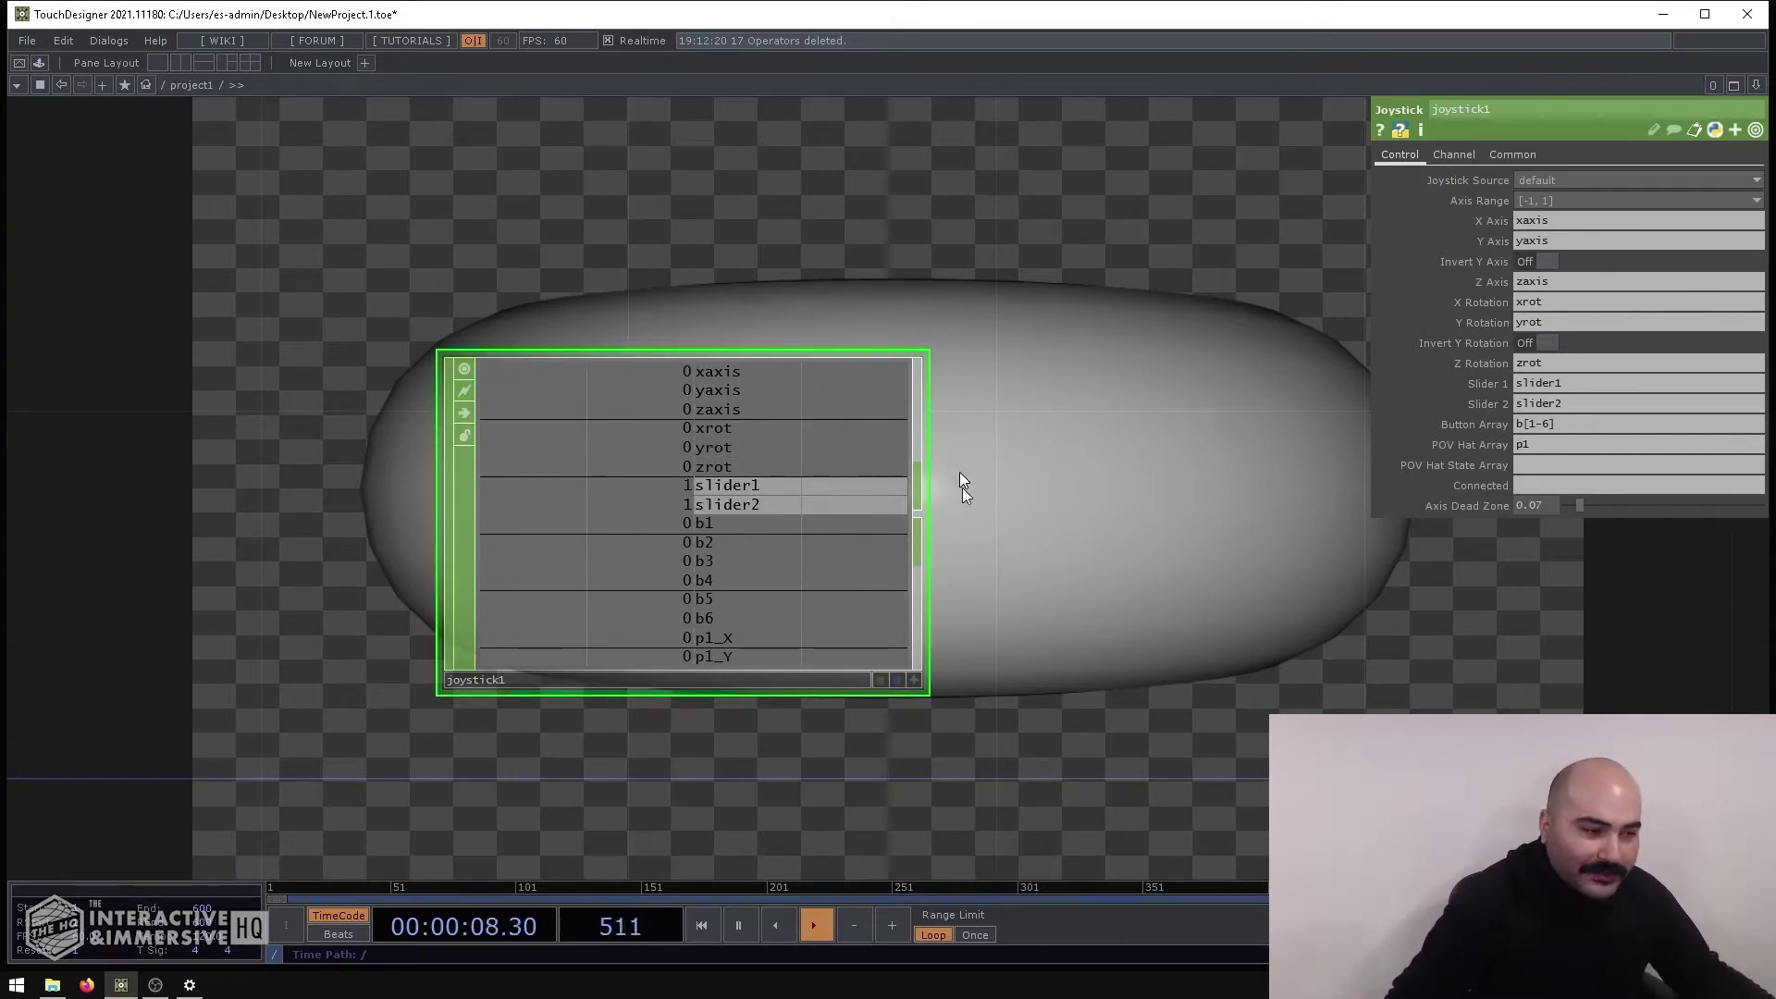
# Add a Select CHOP wired to the Joystick CHOP and set its channel names to xaxis
pyautogui.moveTo(1087, 516); pyautogui.dragTo(960, 514)
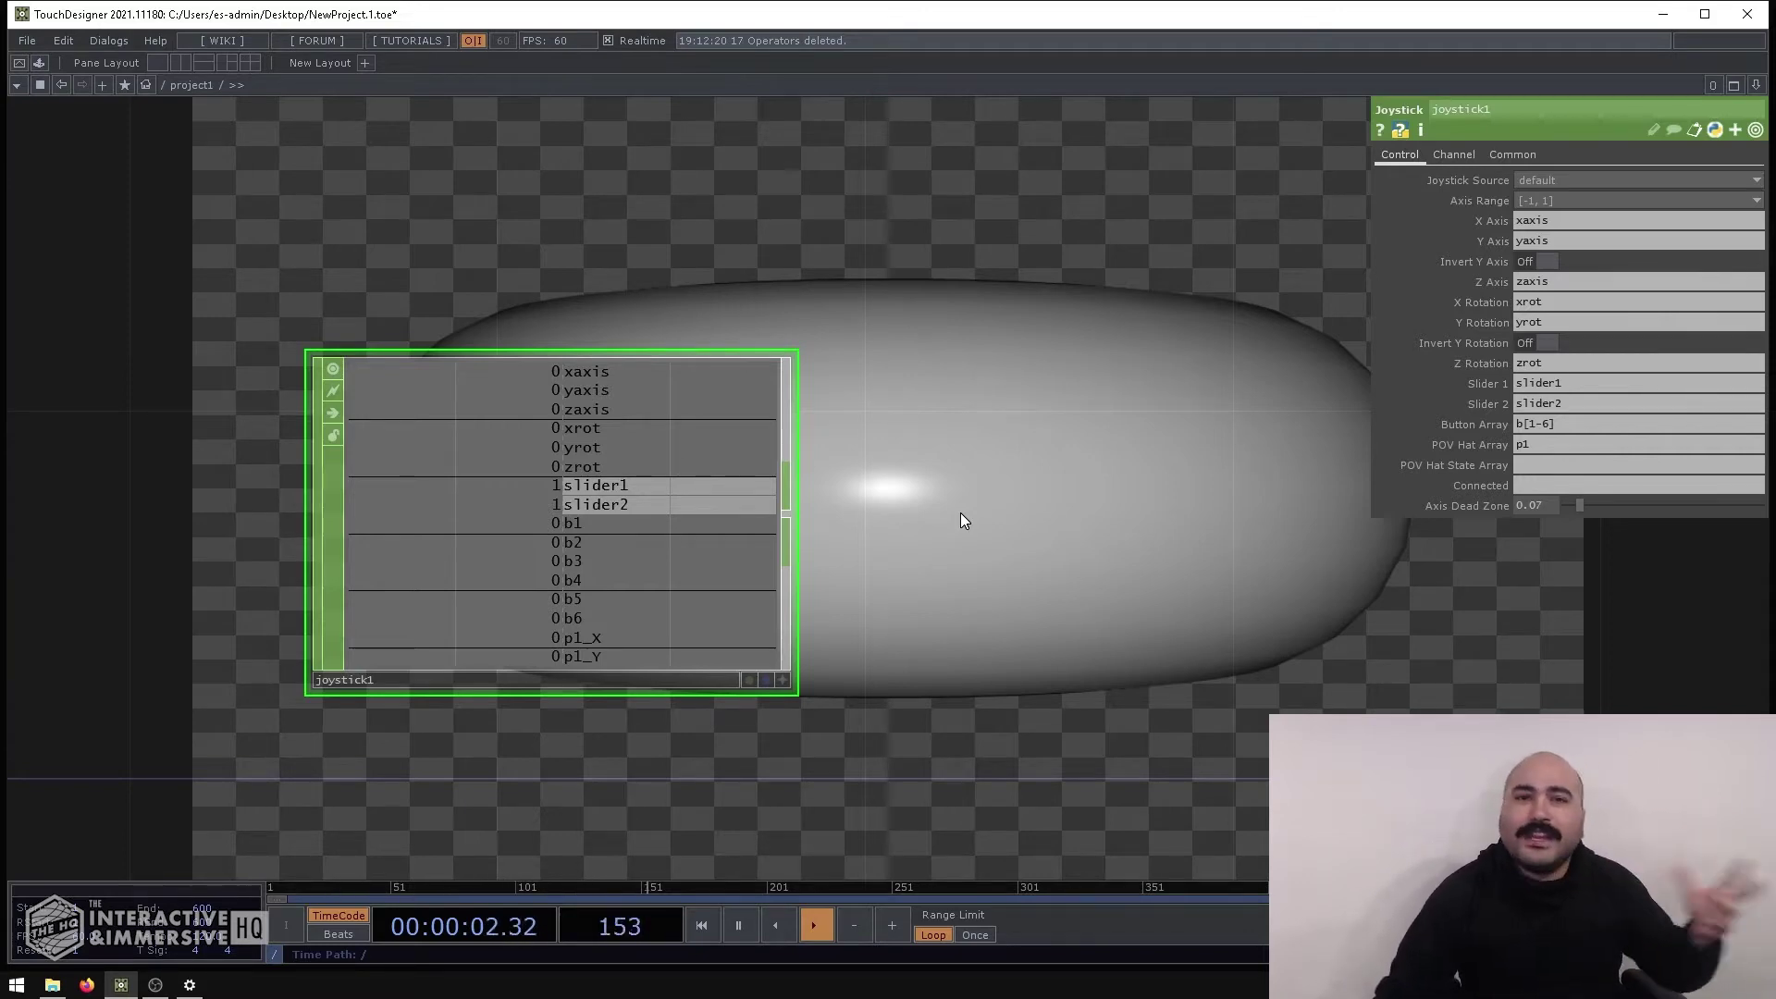
pyautogui.moveTo(874, 541); pyautogui.dragTo(751, 610)
pyautogui.scroll(-2, 751, 610)
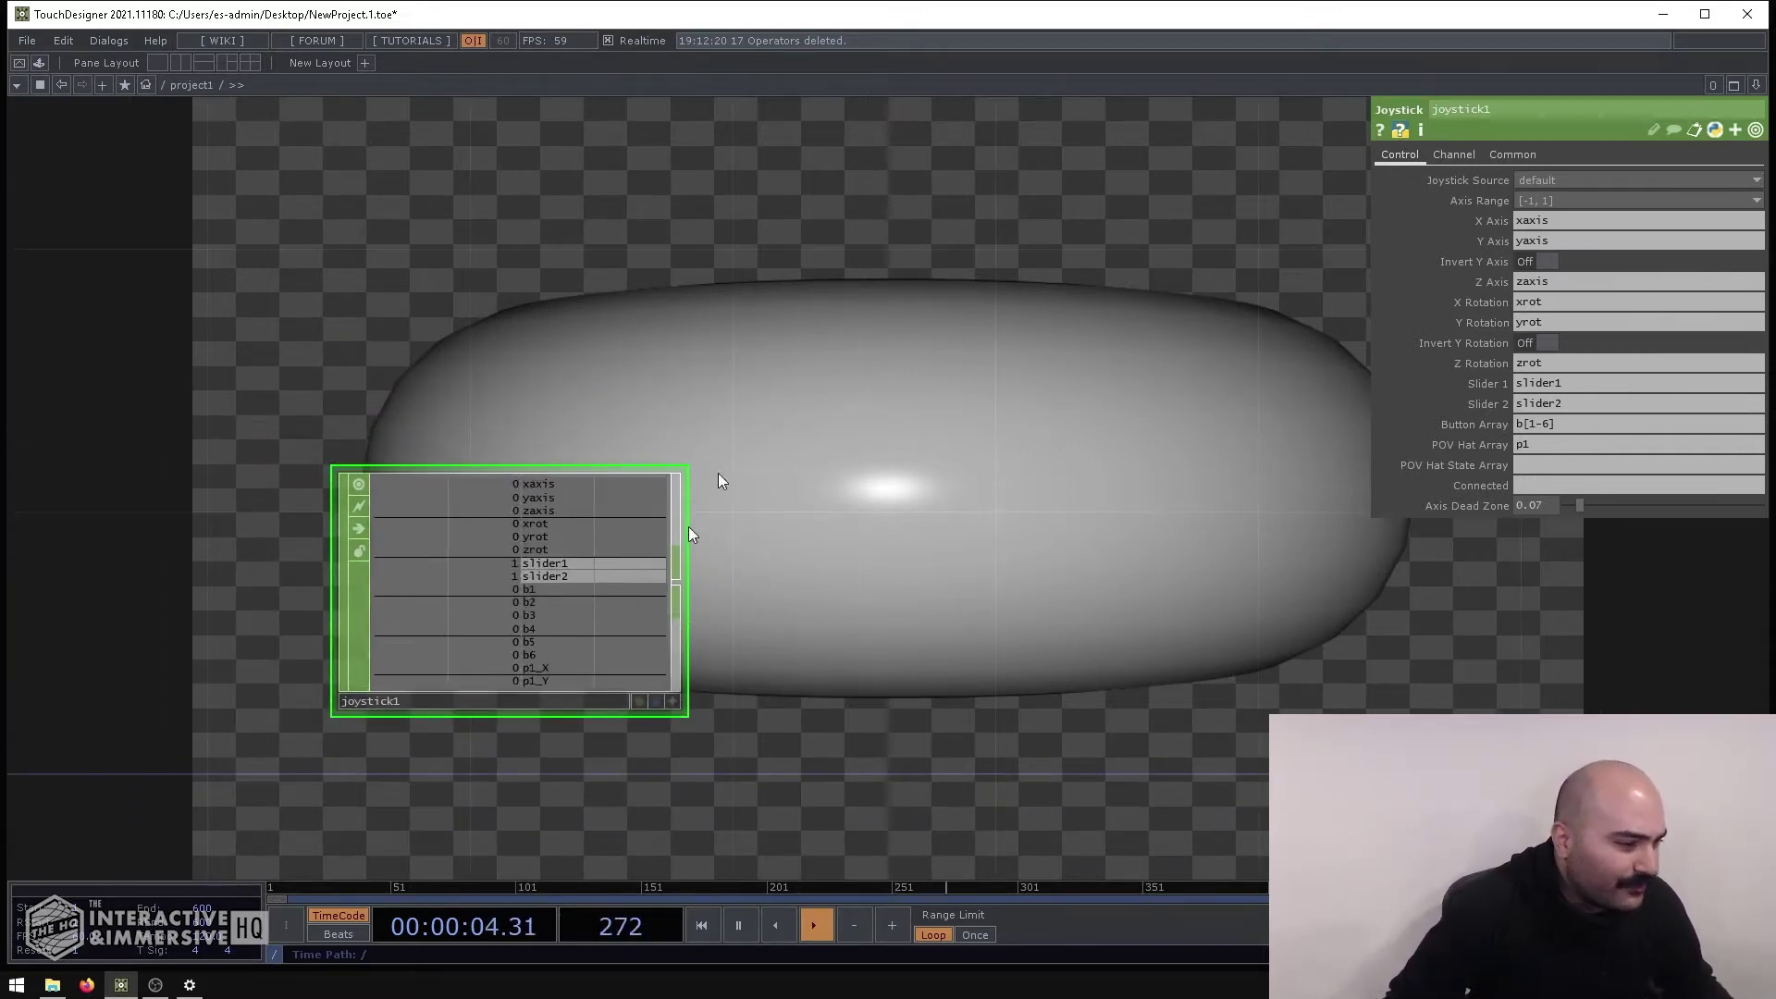
pyautogui.moveTo(718, 473); pyautogui.dragTo(519, 503)
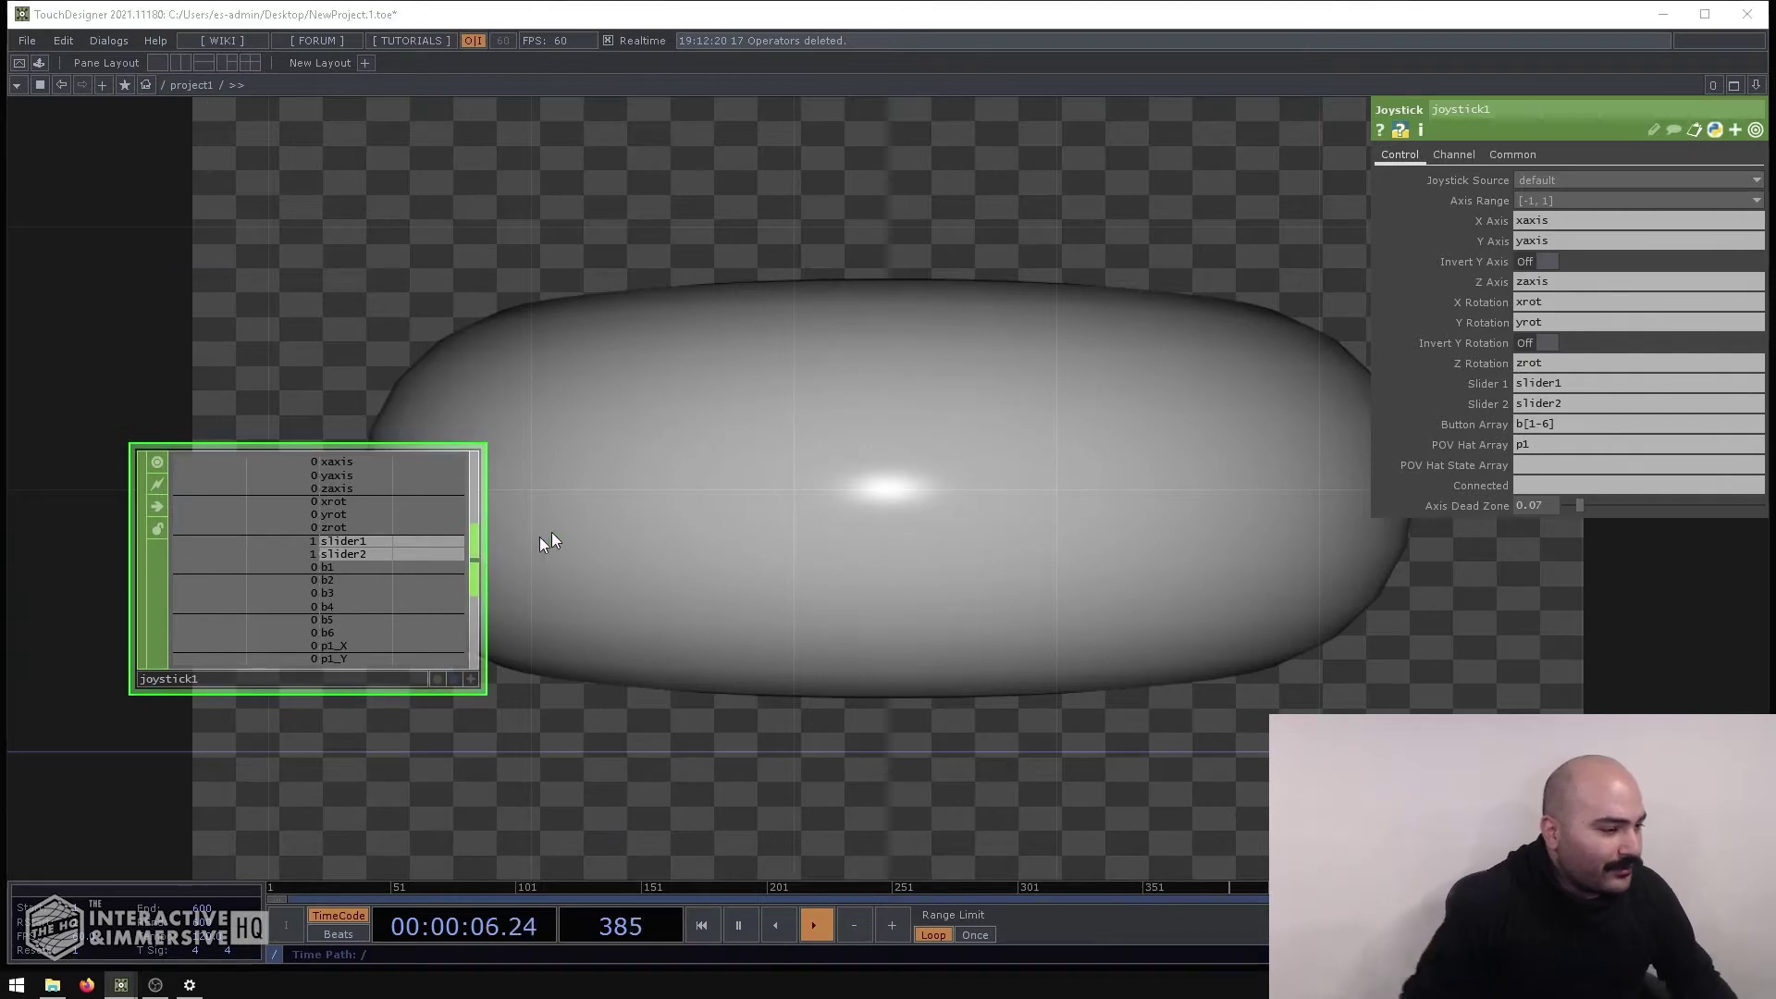
pyautogui.press('Tab')
pyautogui.write('sel')
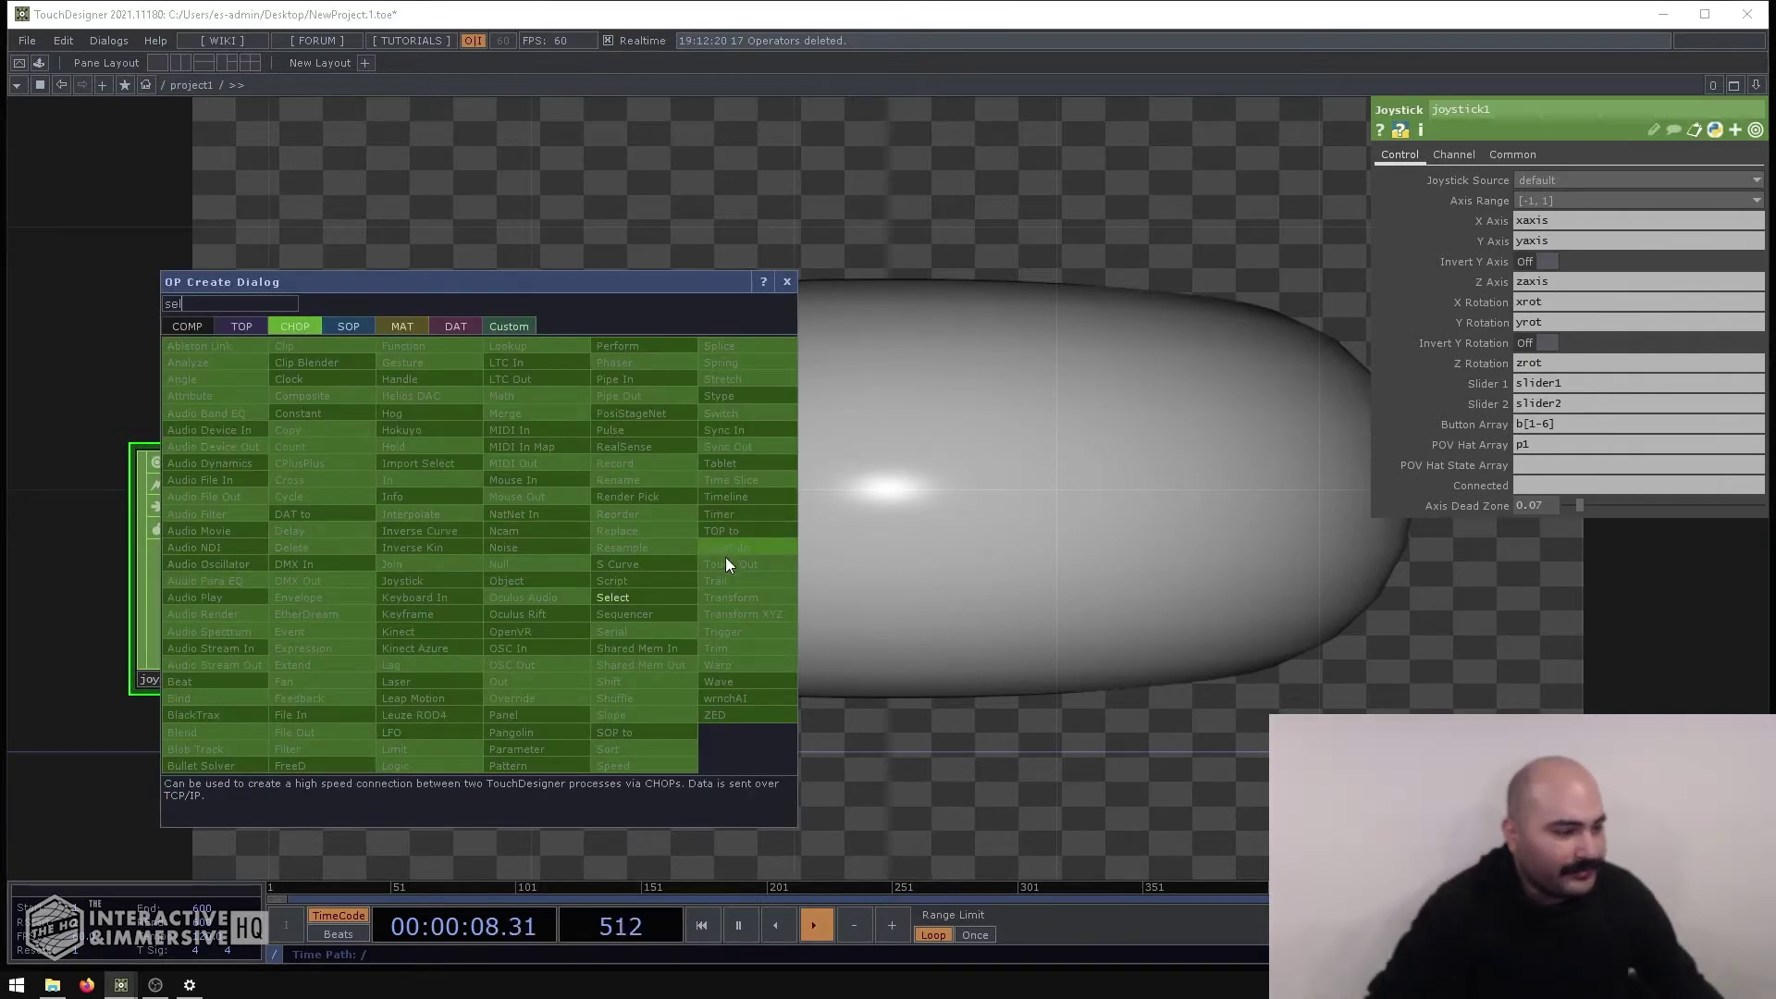
pyautogui.click(657, 591)
pyautogui.click(801, 363)
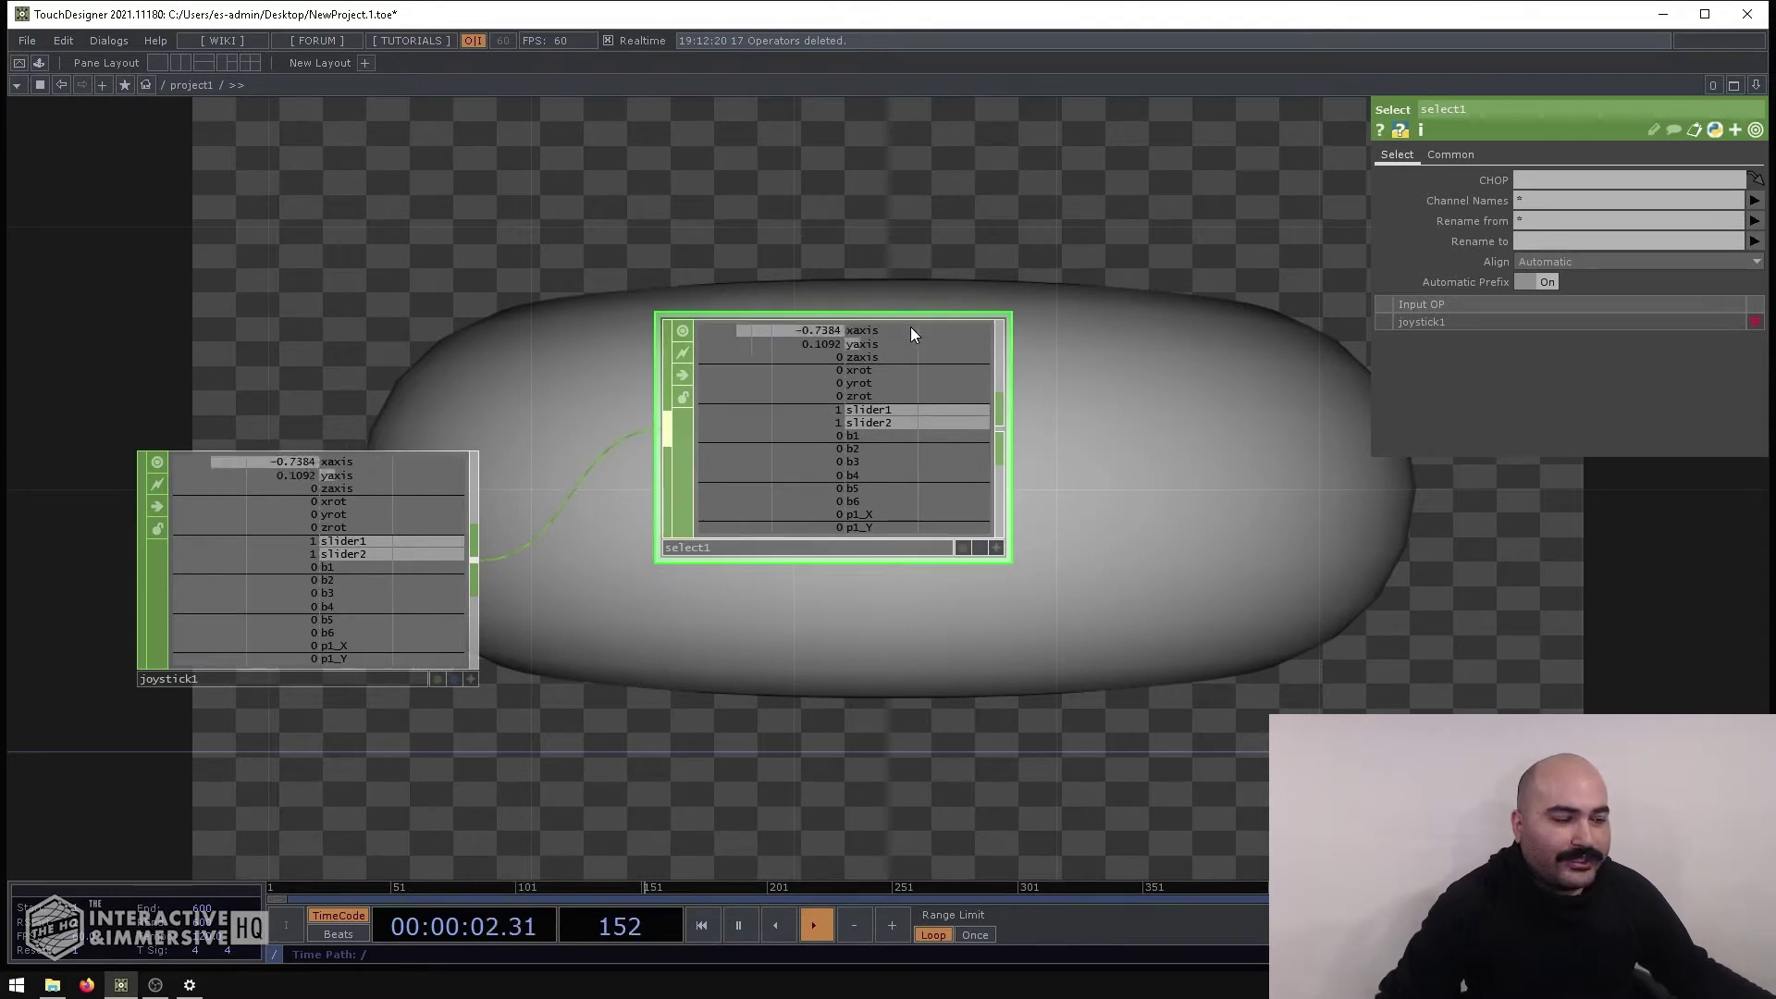
pyautogui.click(1753, 200)
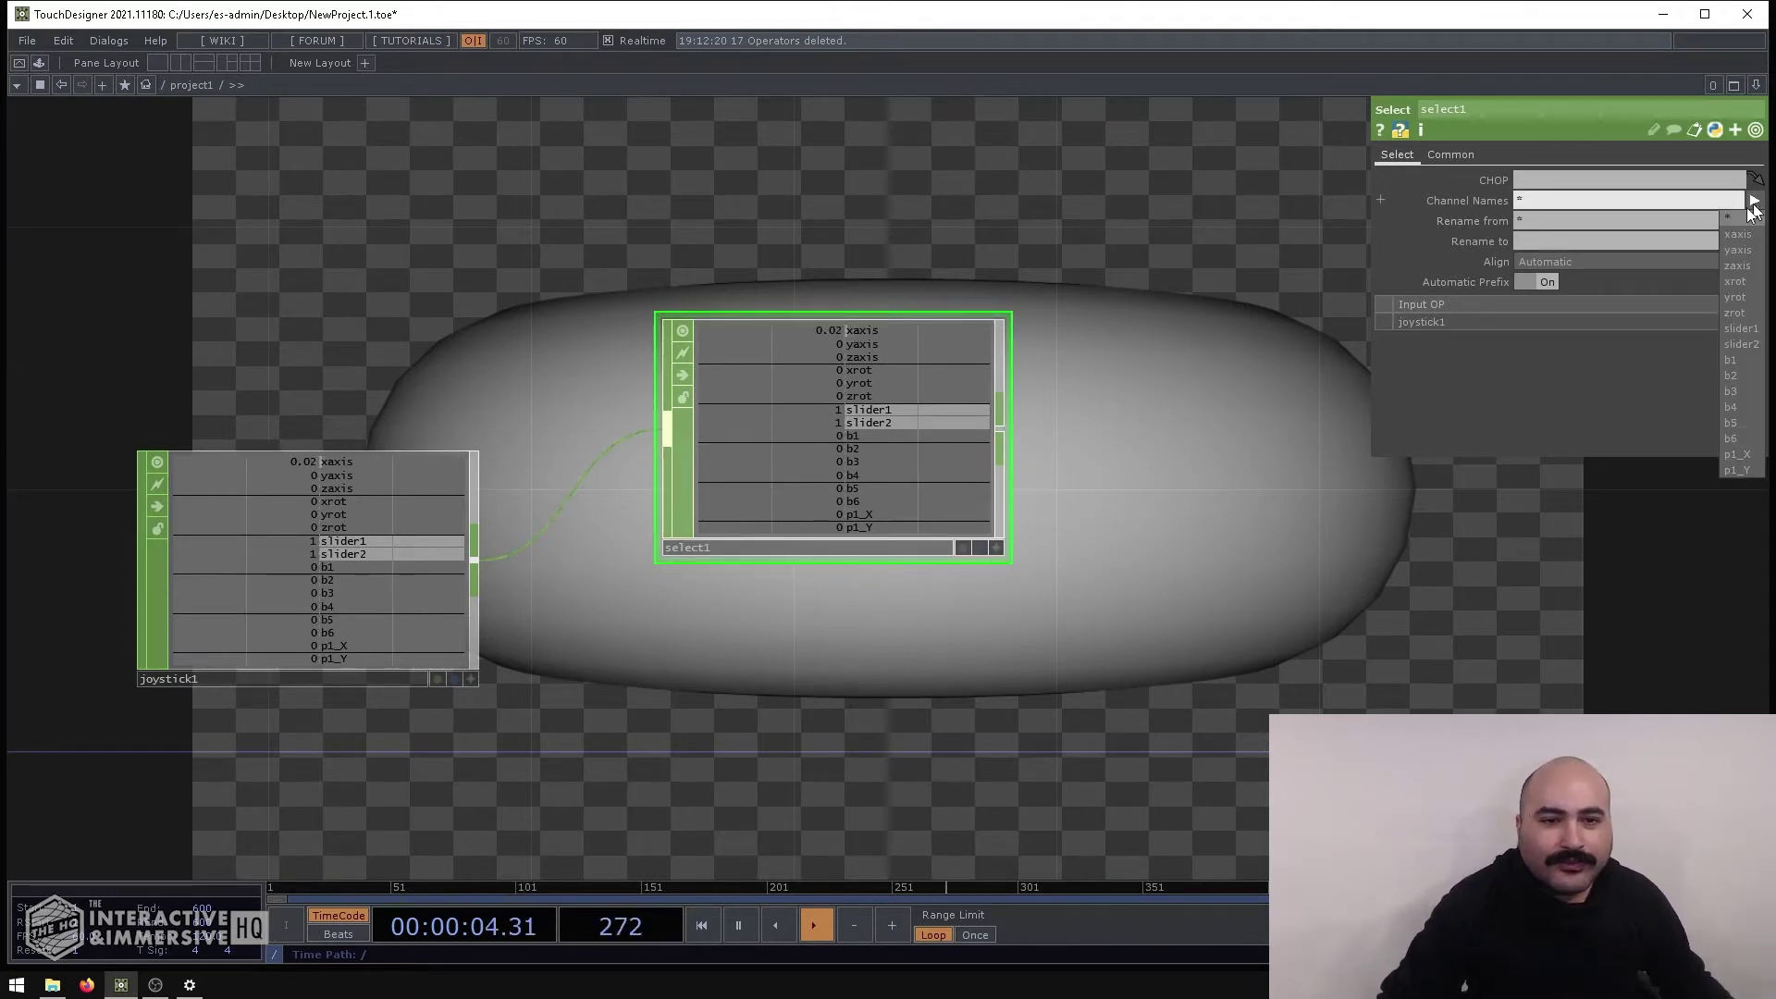
pyautogui.click(1729, 200)
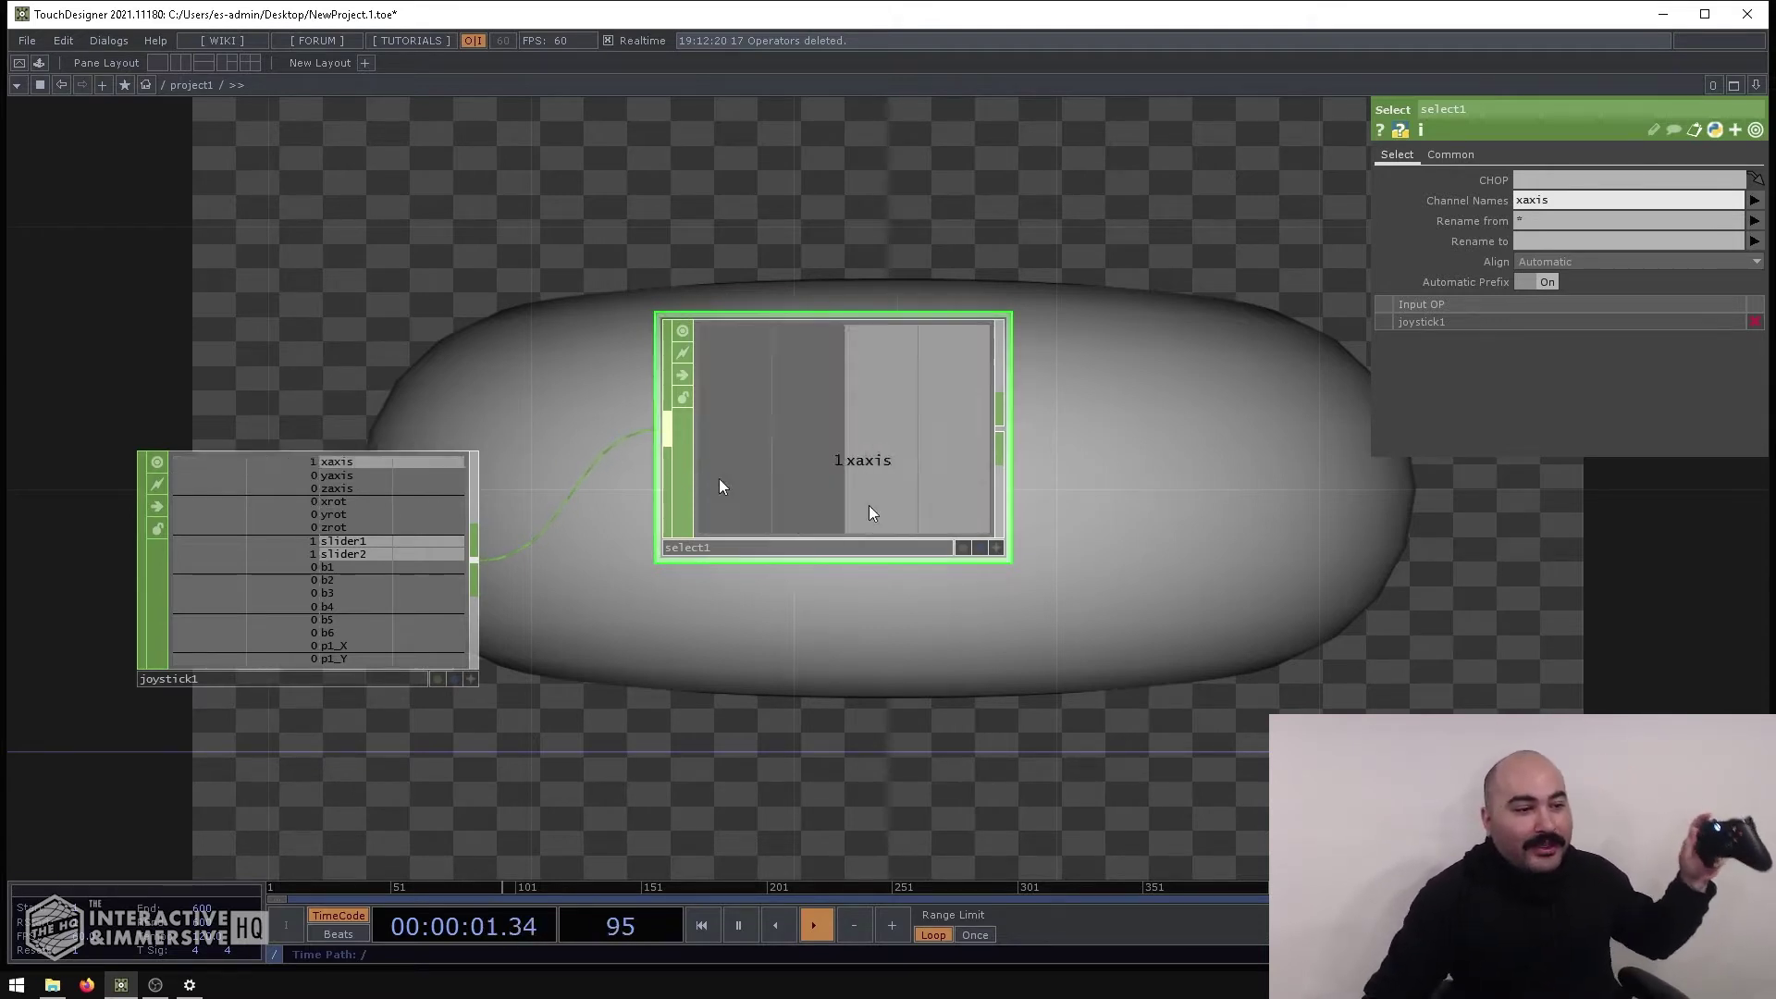
# Add a Speed CHOP and place it below and to the right of the Select CHOP
pyautogui.moveTo(1121, 518); pyautogui.dragTo(1065, 538)
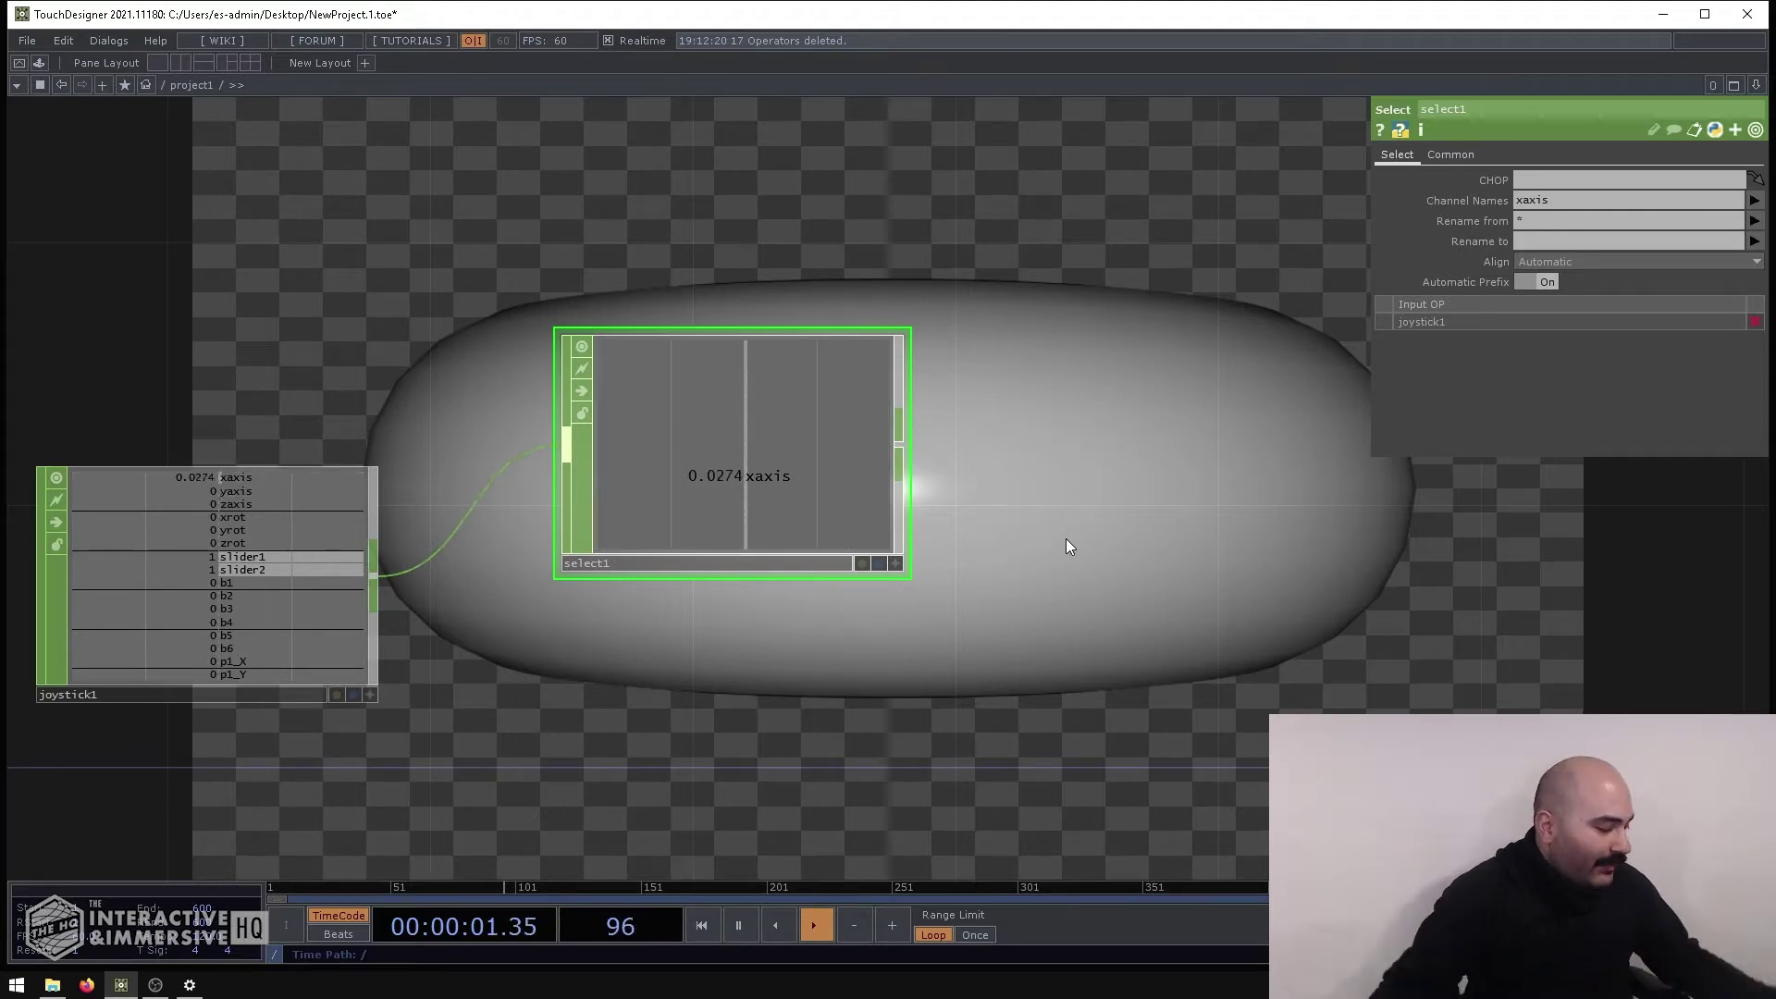
pyautogui.moveTo(973, 555); pyautogui.dragTo(986, 347)
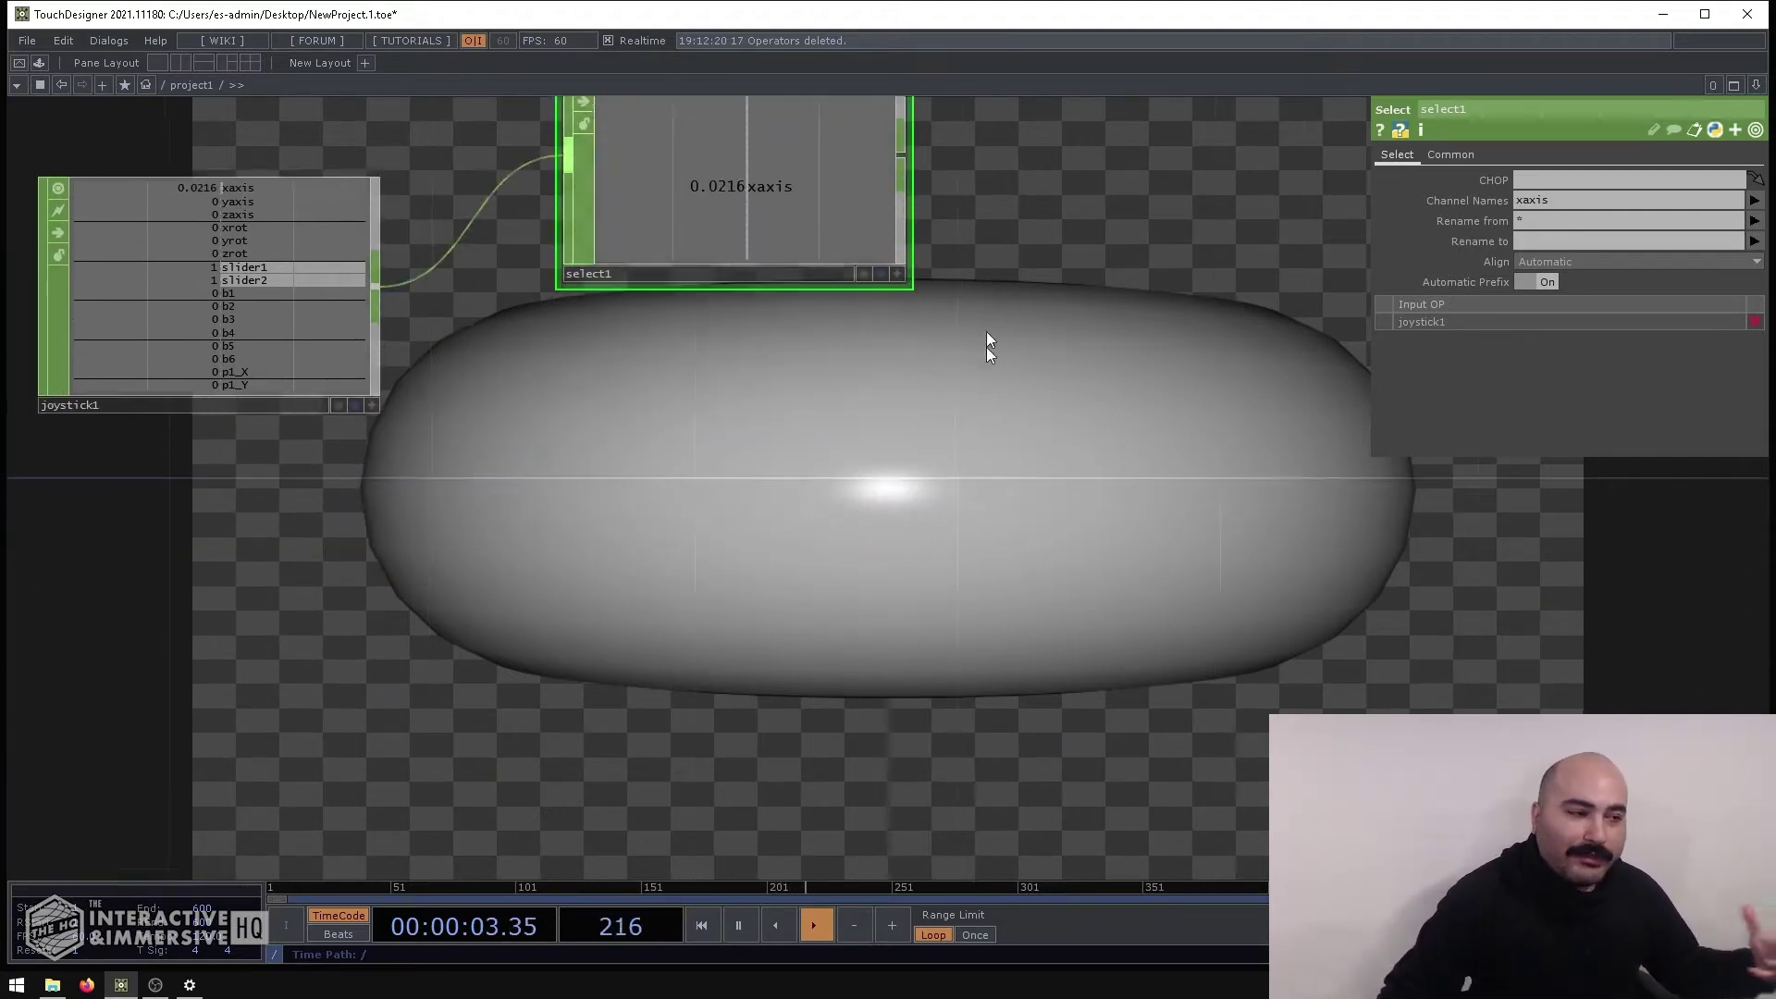
pyautogui.scroll(-2, 951, 475)
pyautogui.press('Tab')
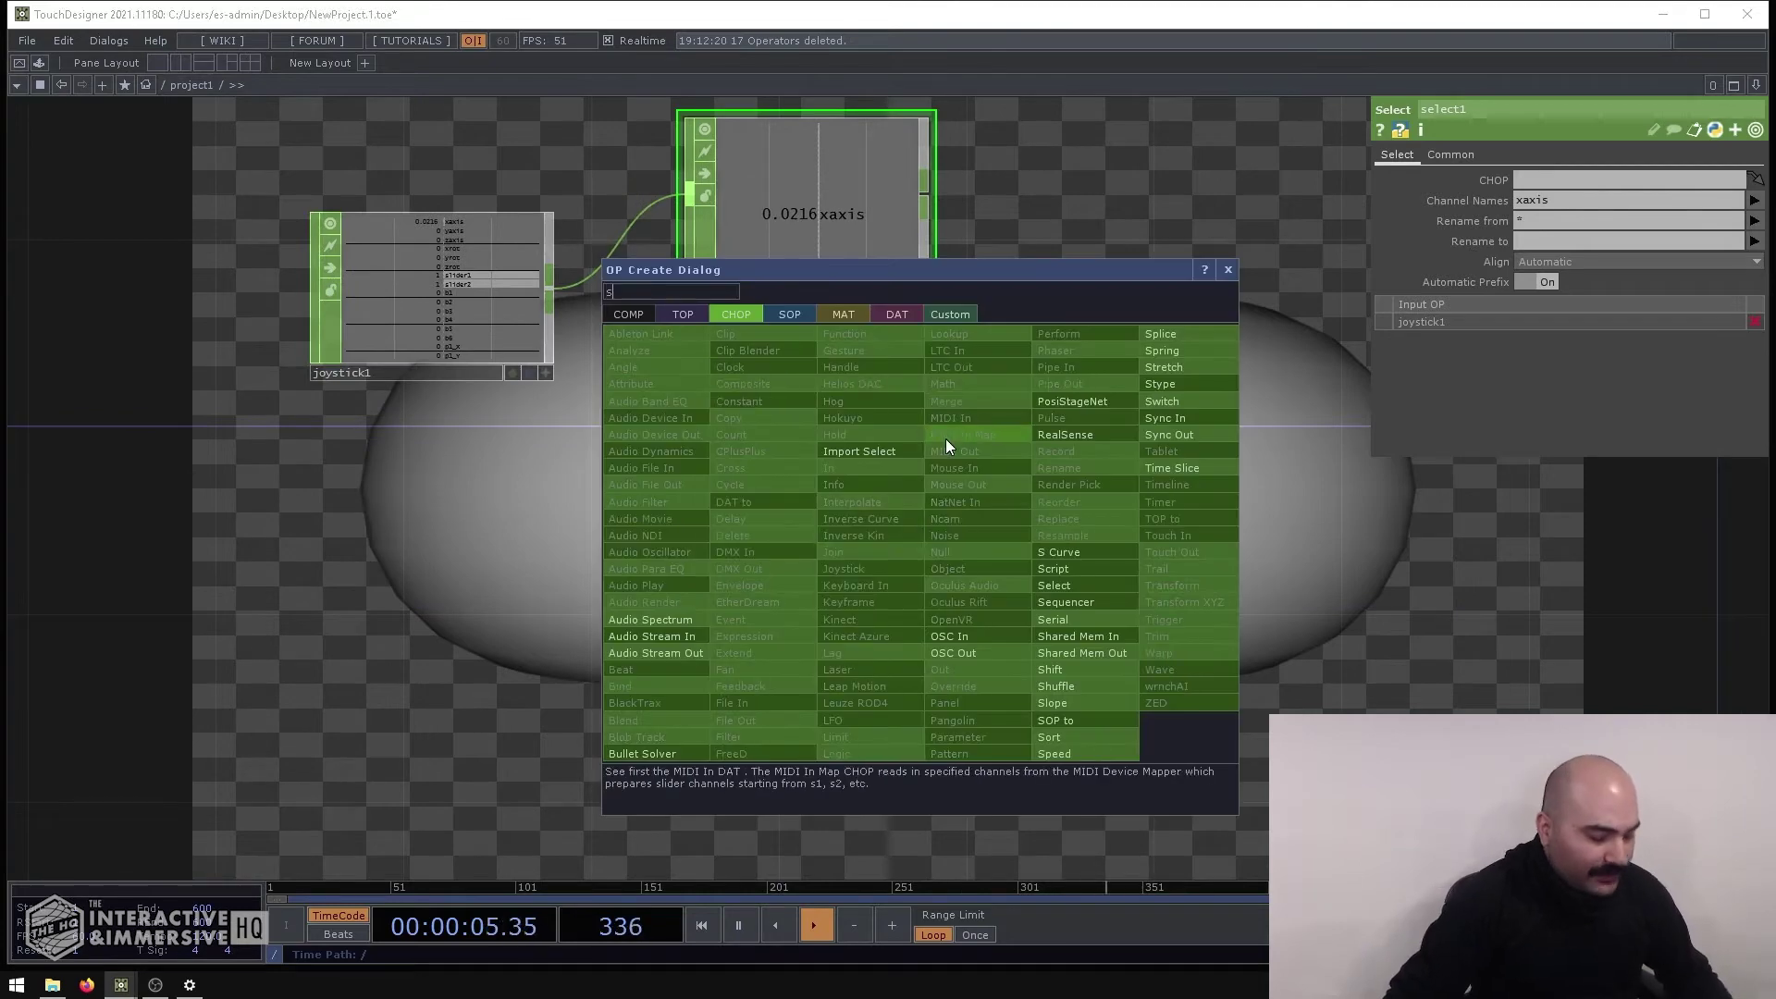
pyautogui.write('sp')
pyautogui.click(1084, 751)
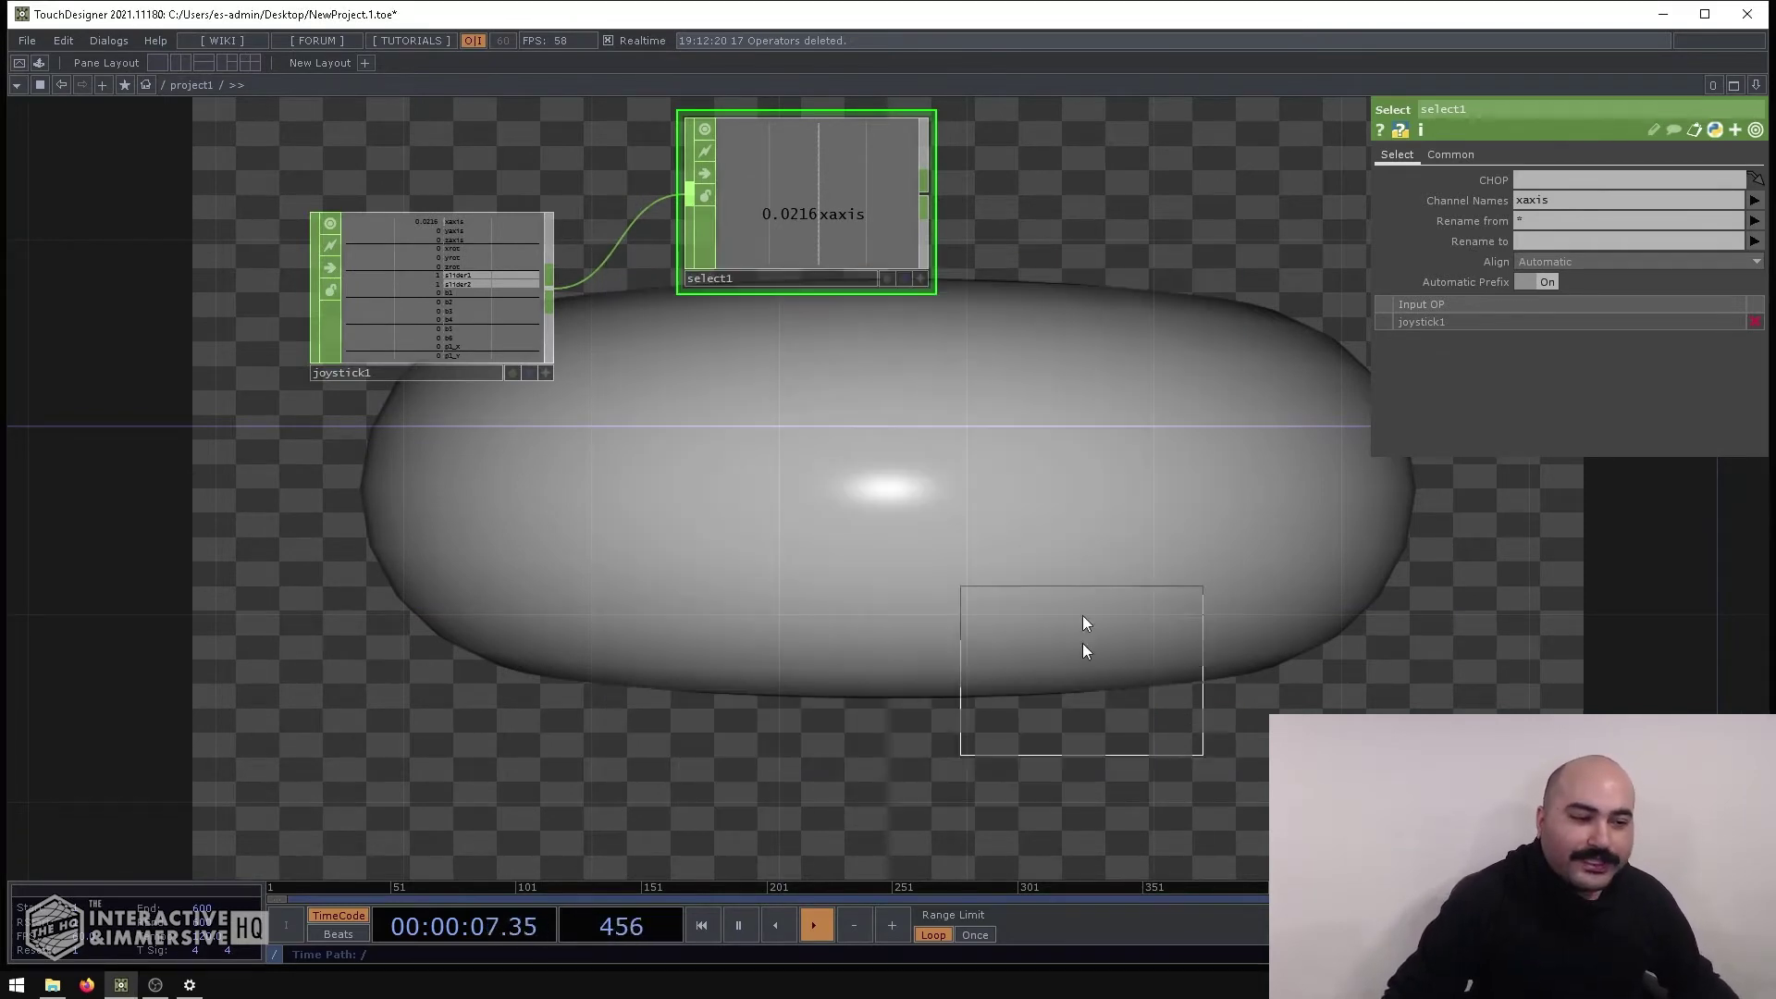
pyautogui.click(1055, 527)
pyautogui.moveTo(1054, 528); pyautogui.dragTo(1129, 602)
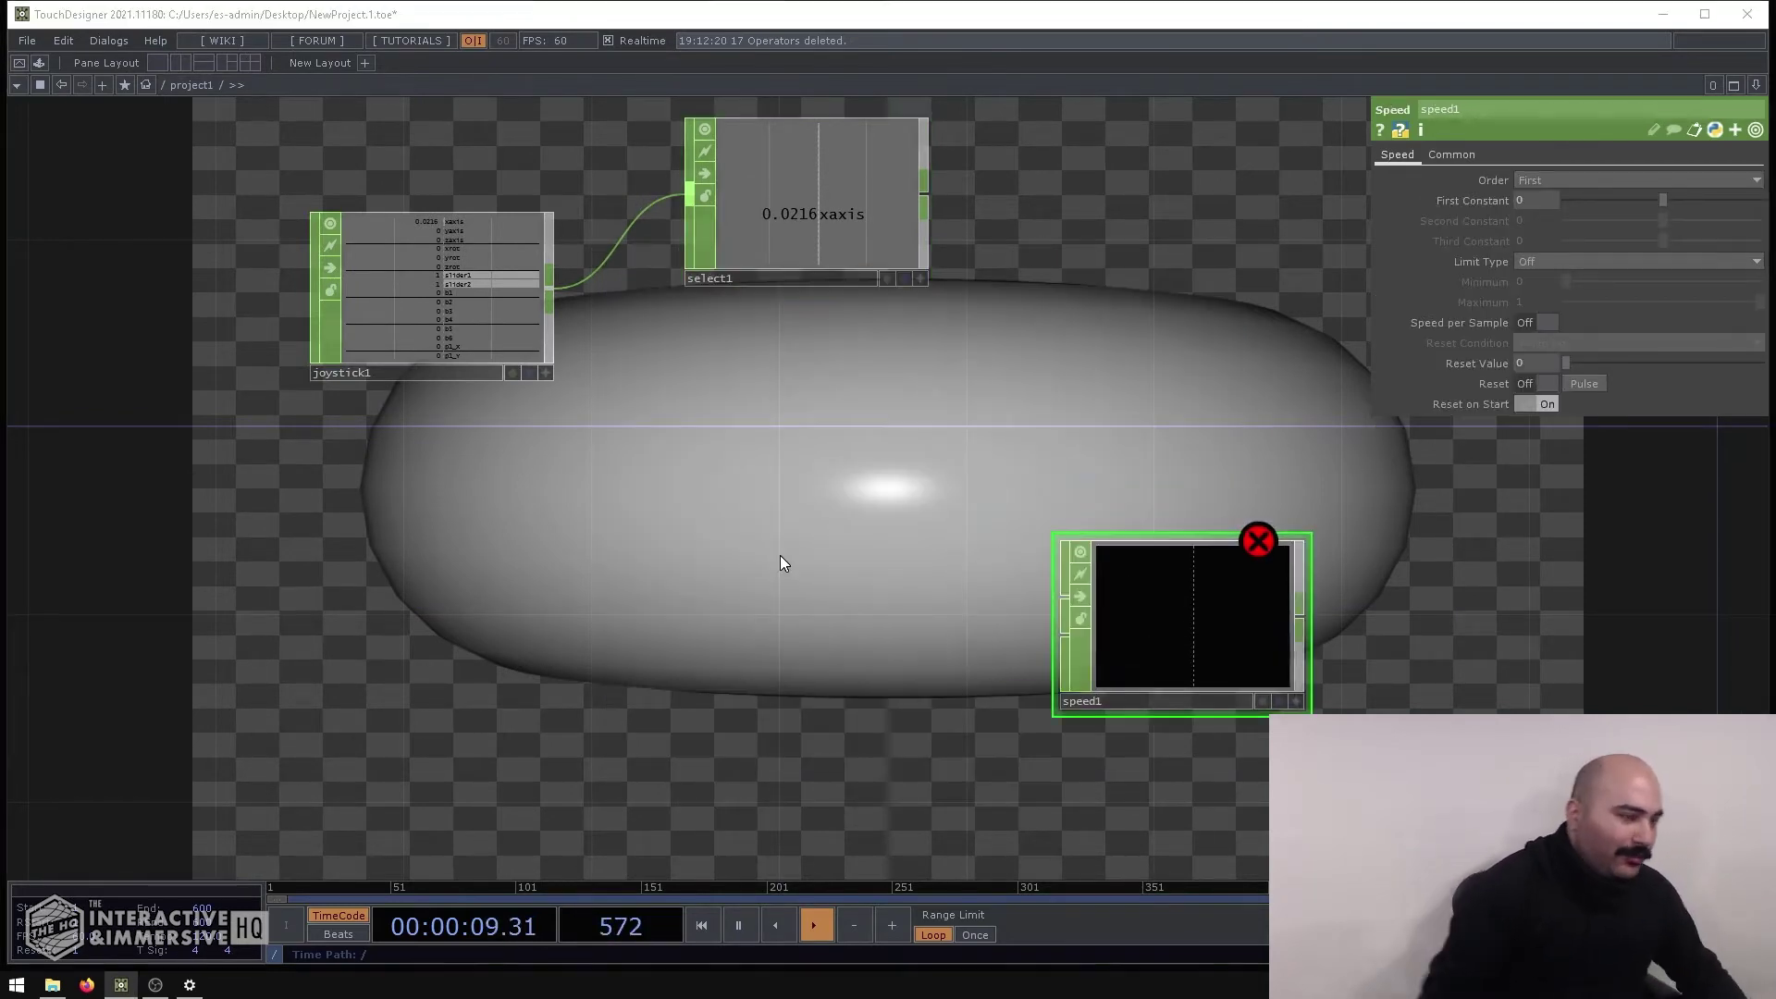
# Add a Constant CHOP wired into the Speed CHOP and set its chan1 value to 1
pyautogui.press('Tab')
pyautogui.write('con')
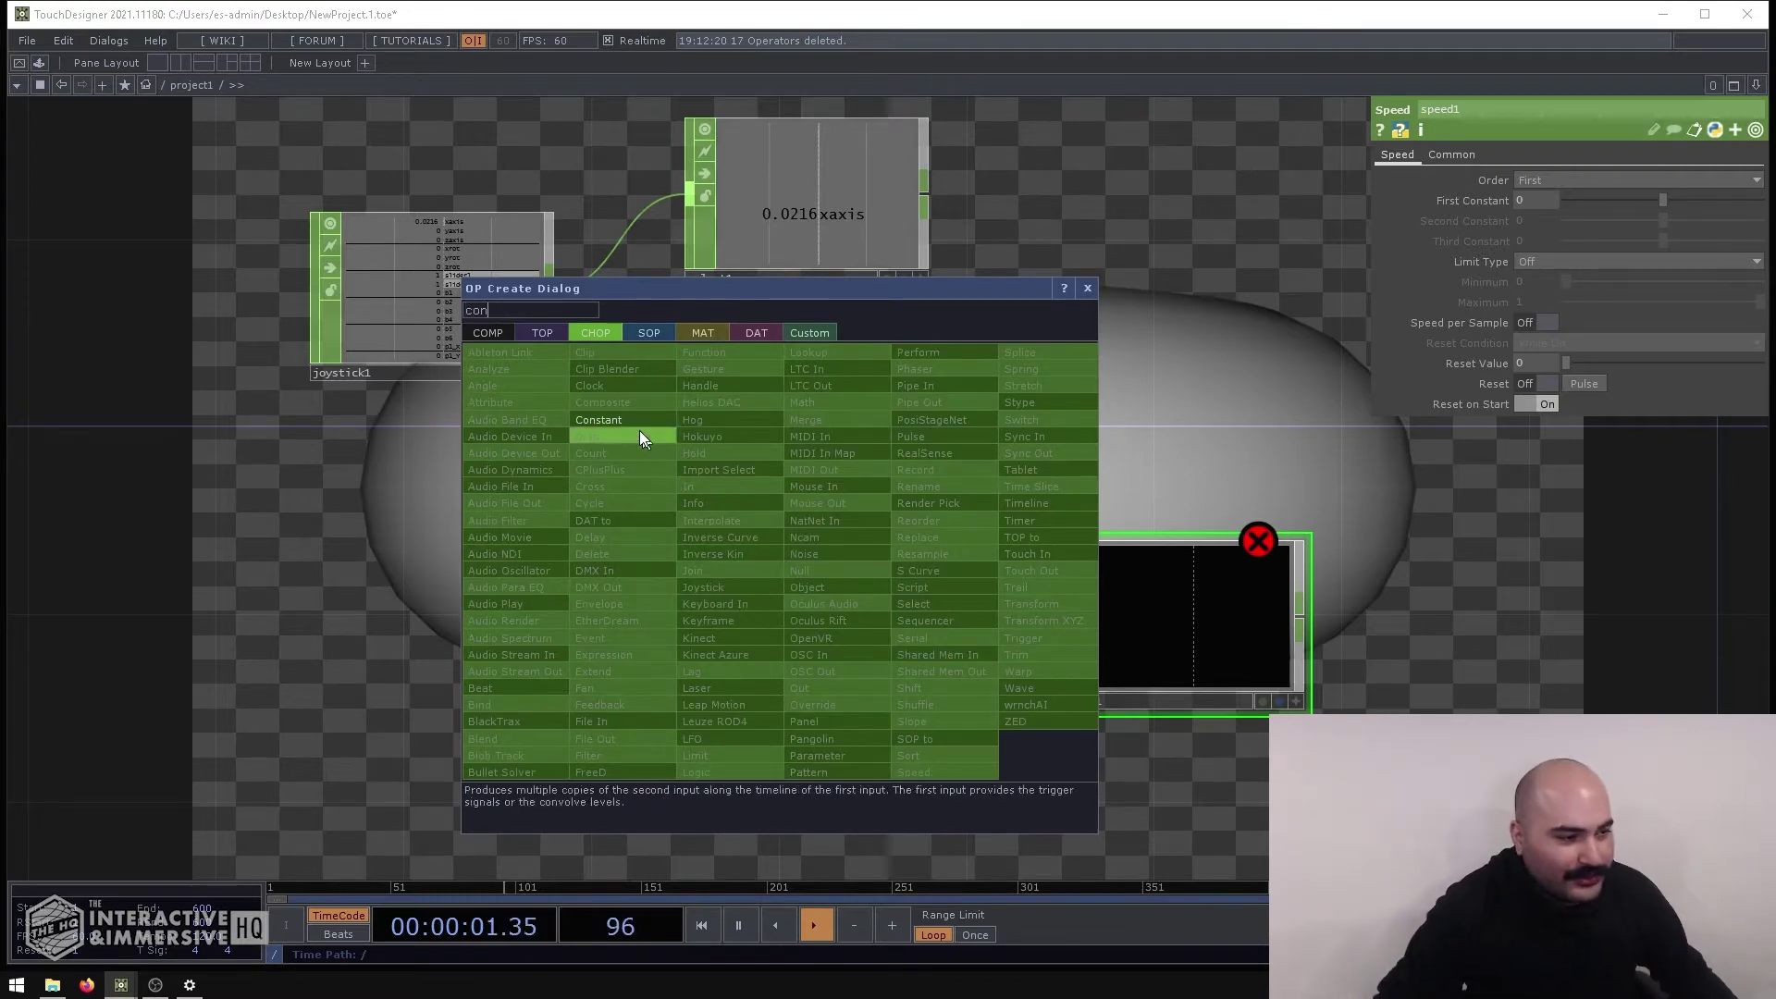
pyautogui.click(599, 420)
pyautogui.click(807, 620)
pyautogui.moveTo(918, 626); pyautogui.dragTo(1036, 594)
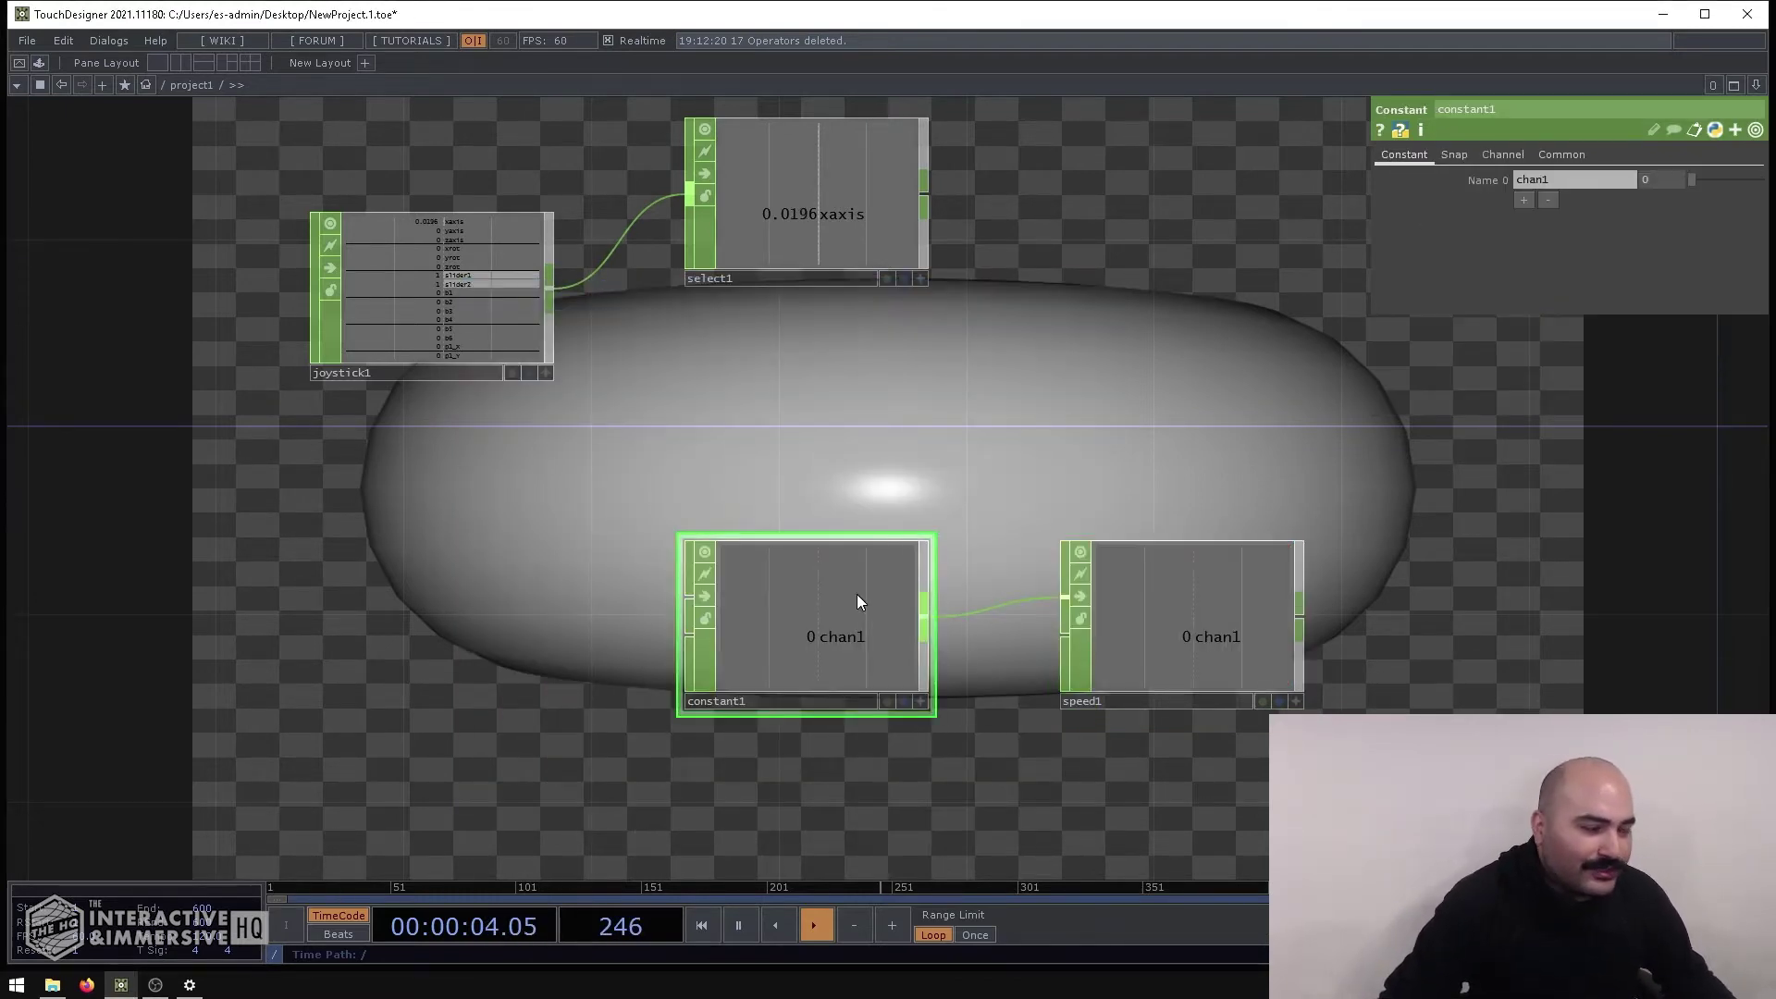
pyautogui.click(1646, 182)
pyautogui.write('1')
pyautogui.press('Return')
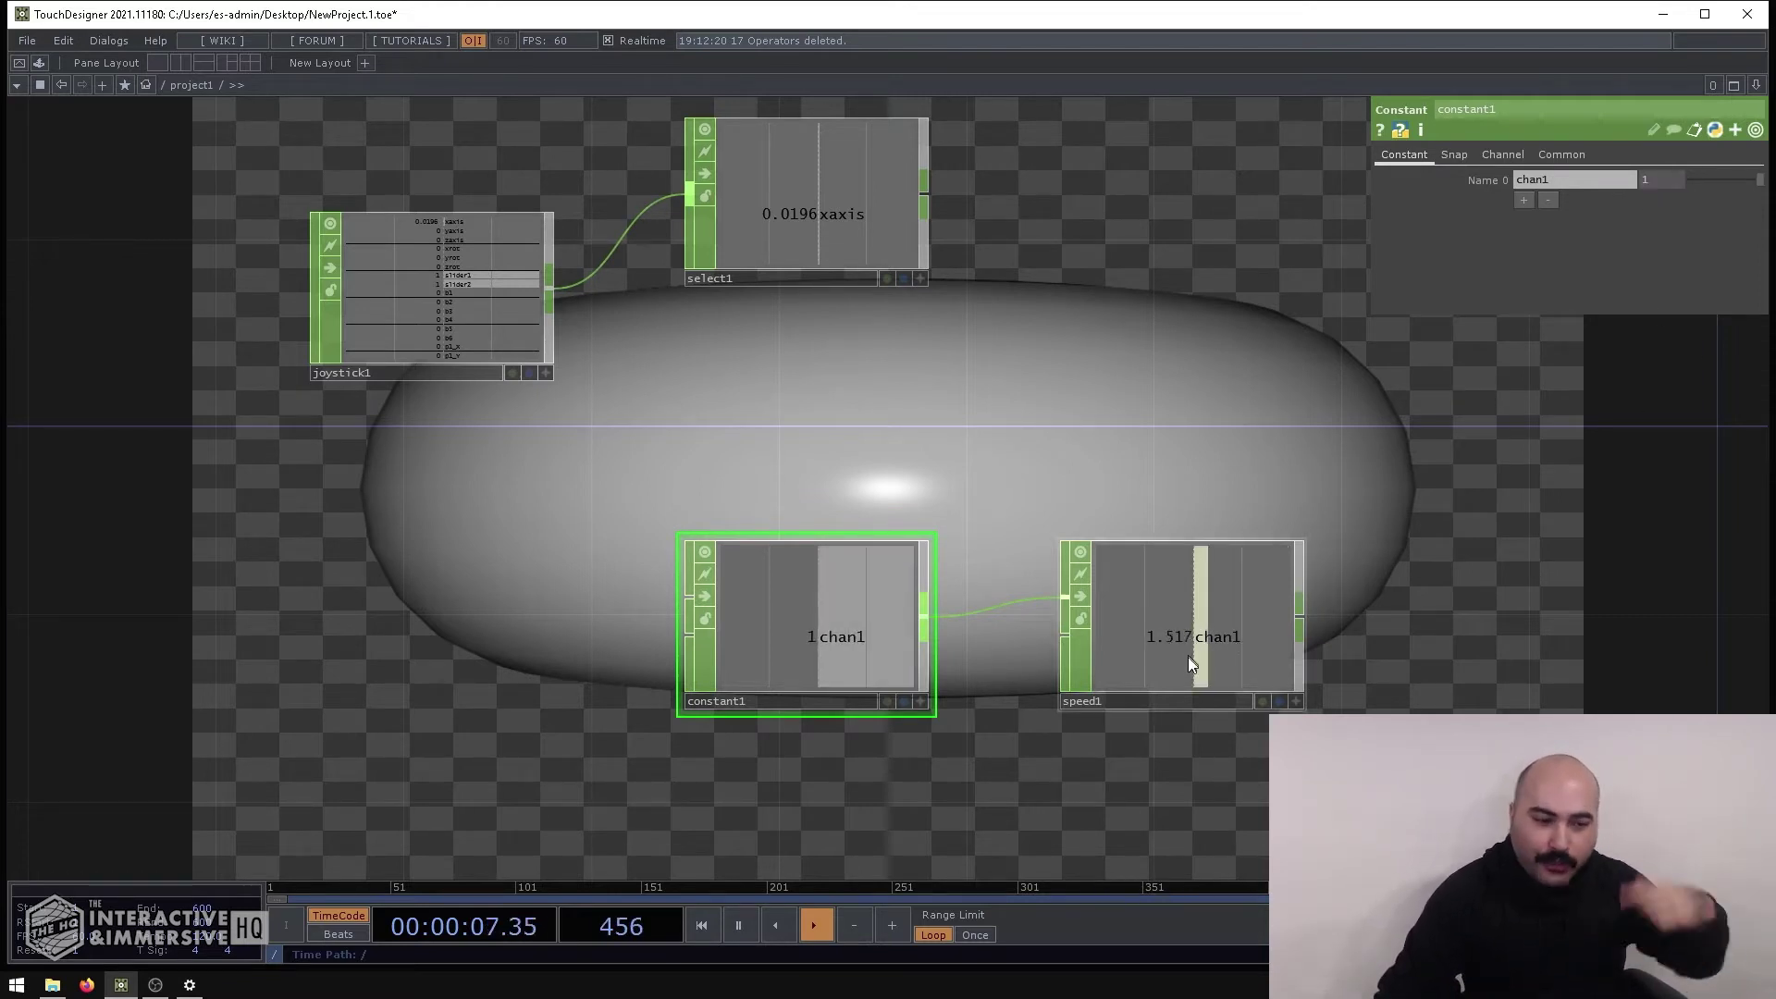
# Try chan1 values of 10, 30 and 60 in the Constant CHOP, and delete the Constant CHOP
pyautogui.click(1650, 181)
pyautogui.write('10')
pyautogui.press('Return')
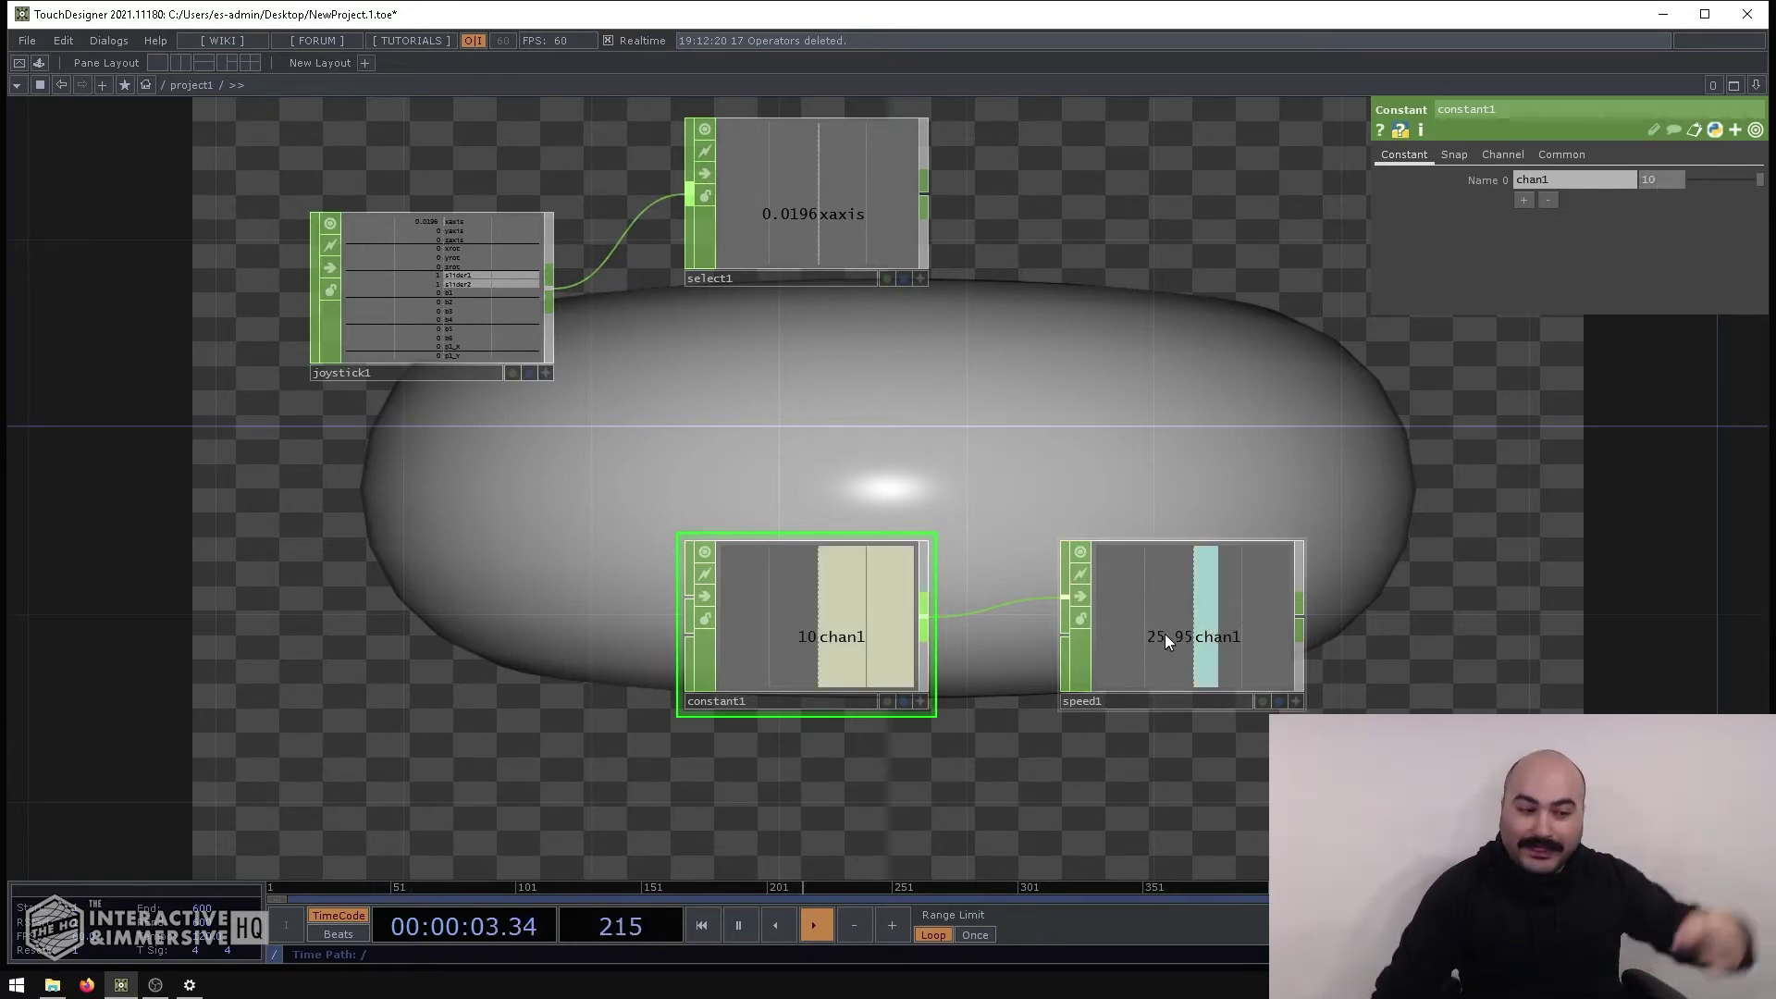
pyautogui.click(1661, 180)
pyautogui.write('30')
pyautogui.press('Return')
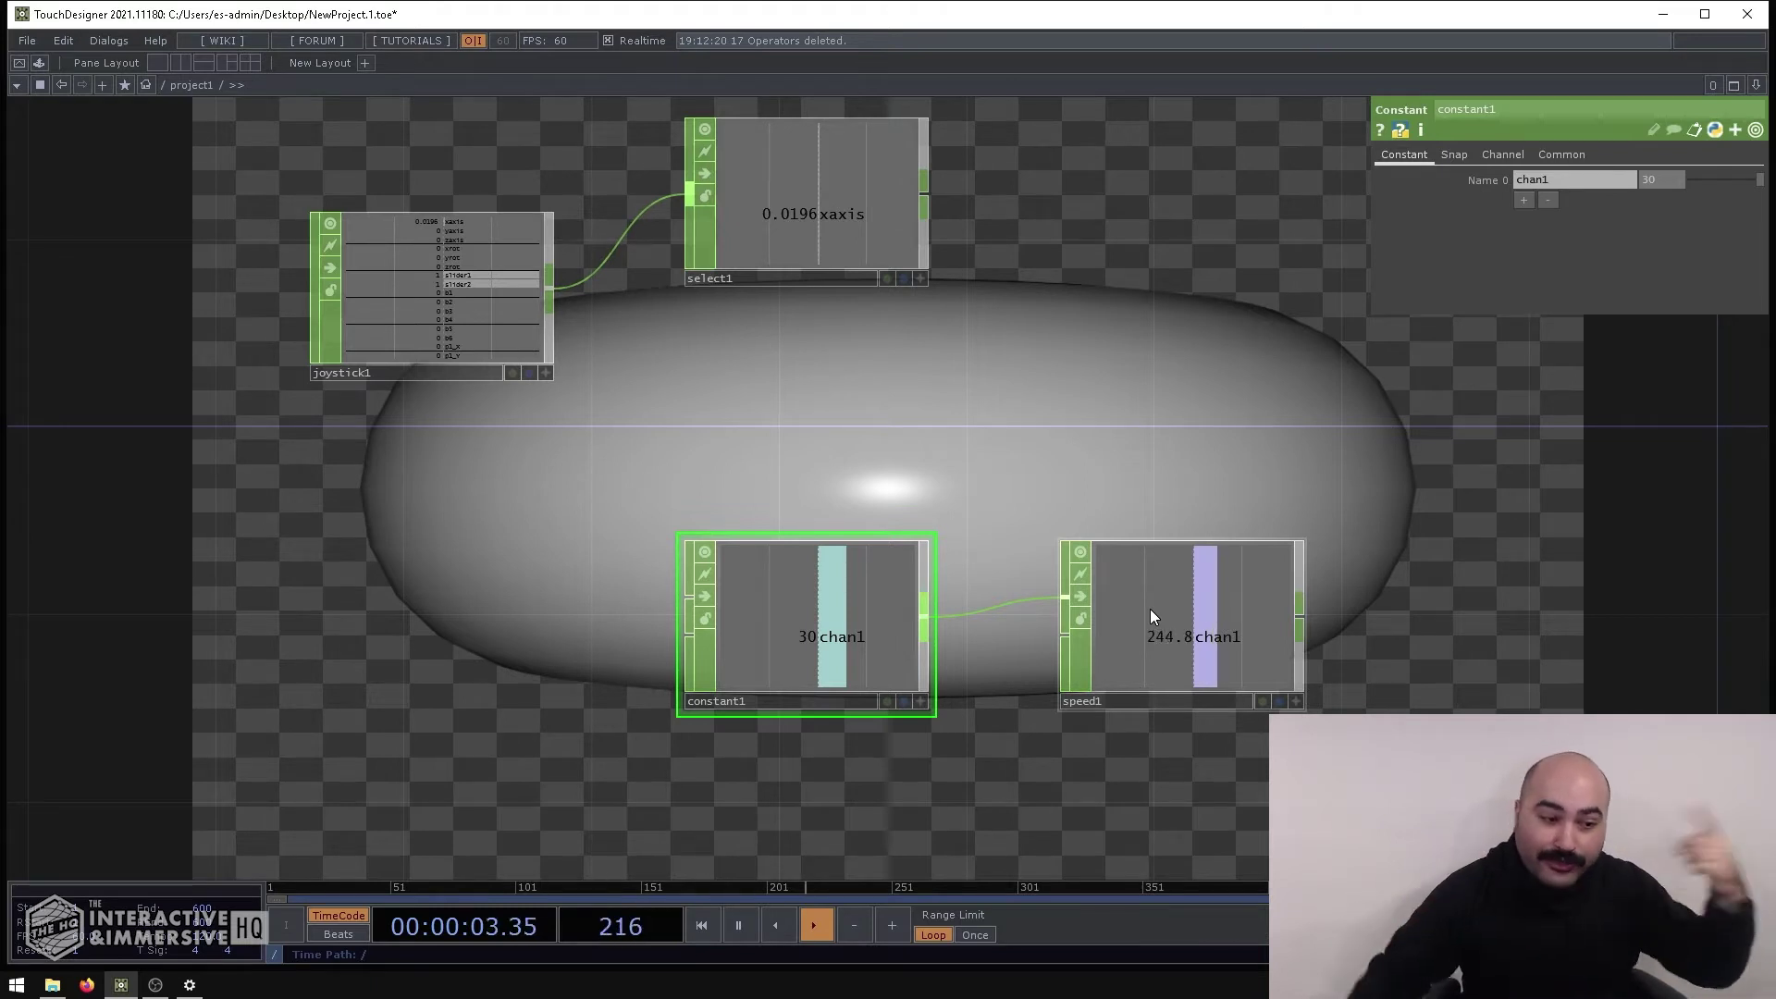
pyautogui.click(1665, 179)
pyautogui.write('60')
pyautogui.press('Return')
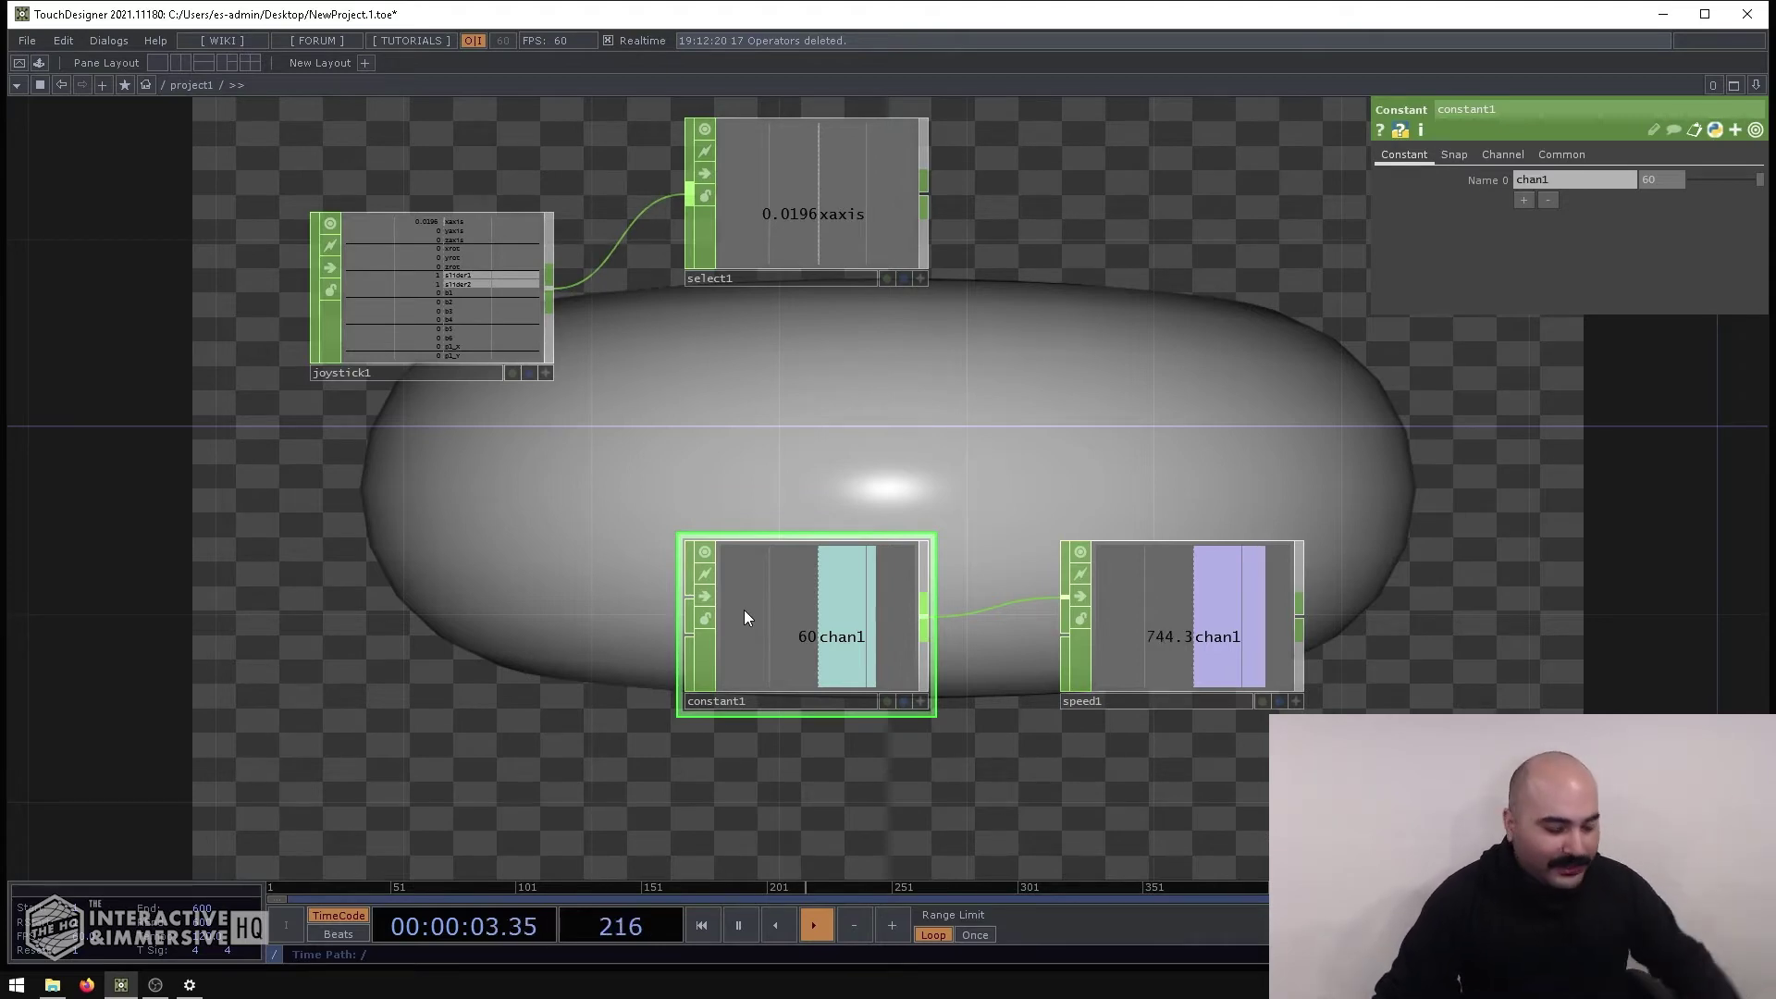
pyautogui.press('Delete')
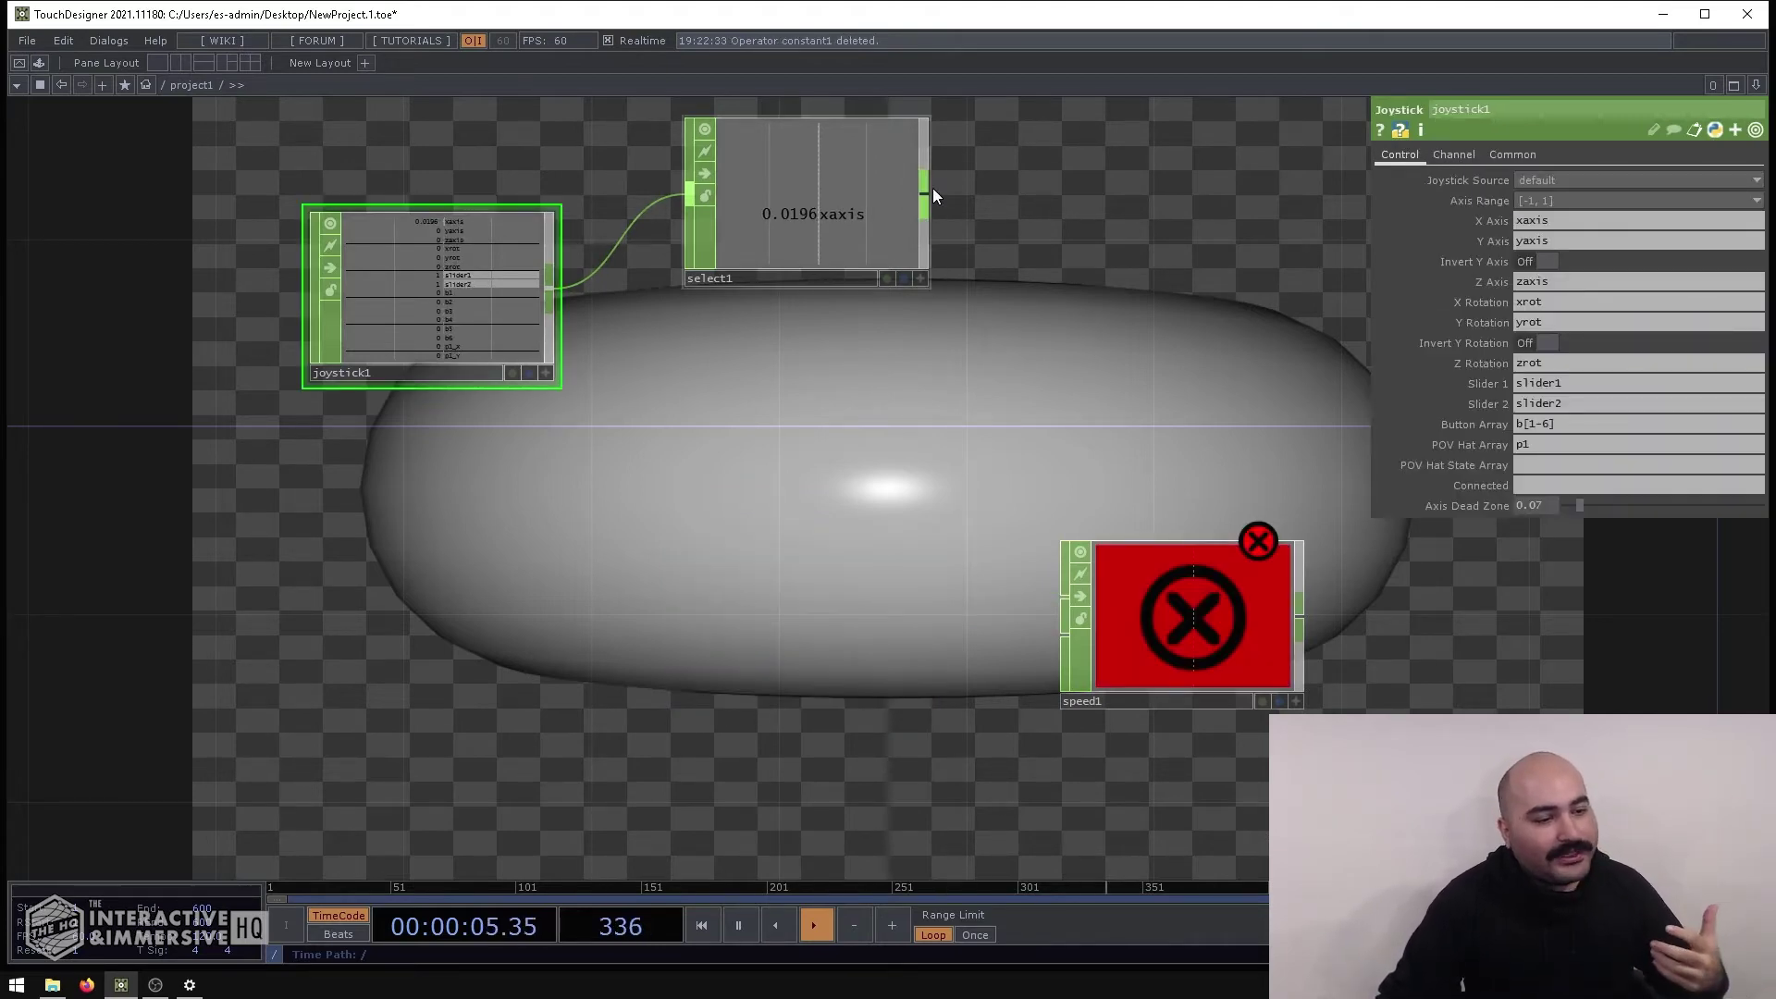
# Add another Constant CHOP wired into the Speed CHOP and adjust its chan1 value to -1
pyautogui.press('Tab')
pyautogui.write('cn')
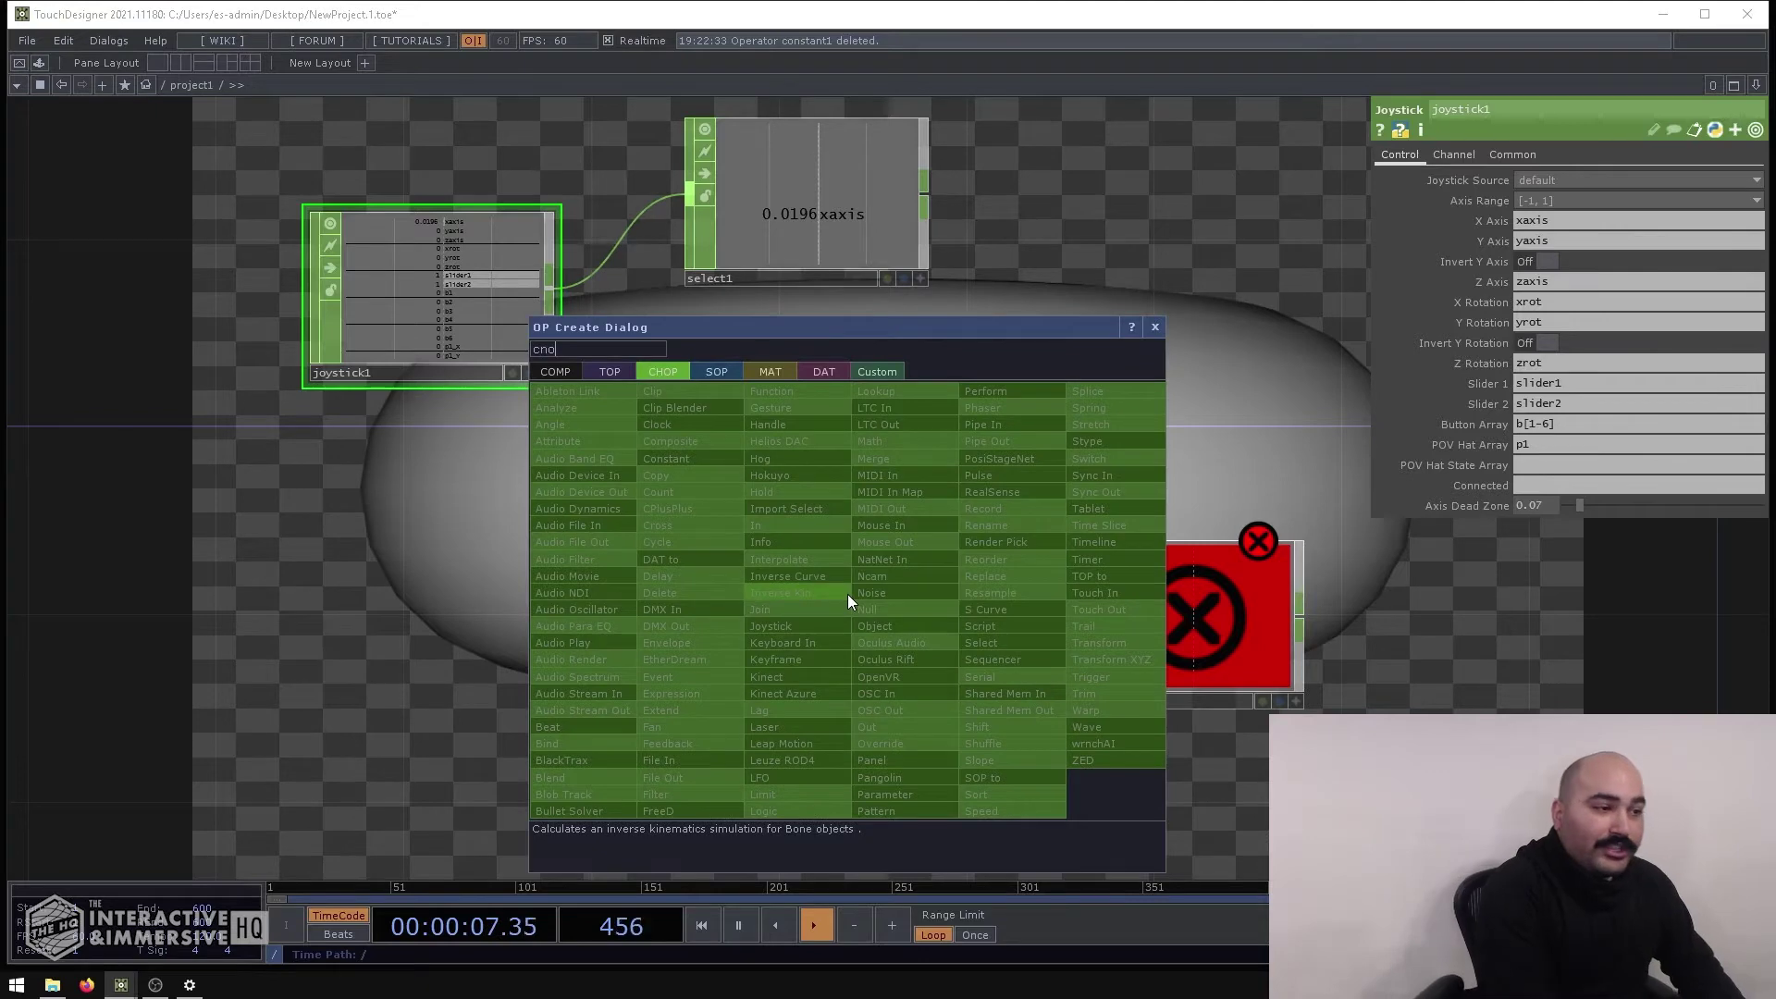
pyautogui.press('Return')
pyautogui.click(847, 594)
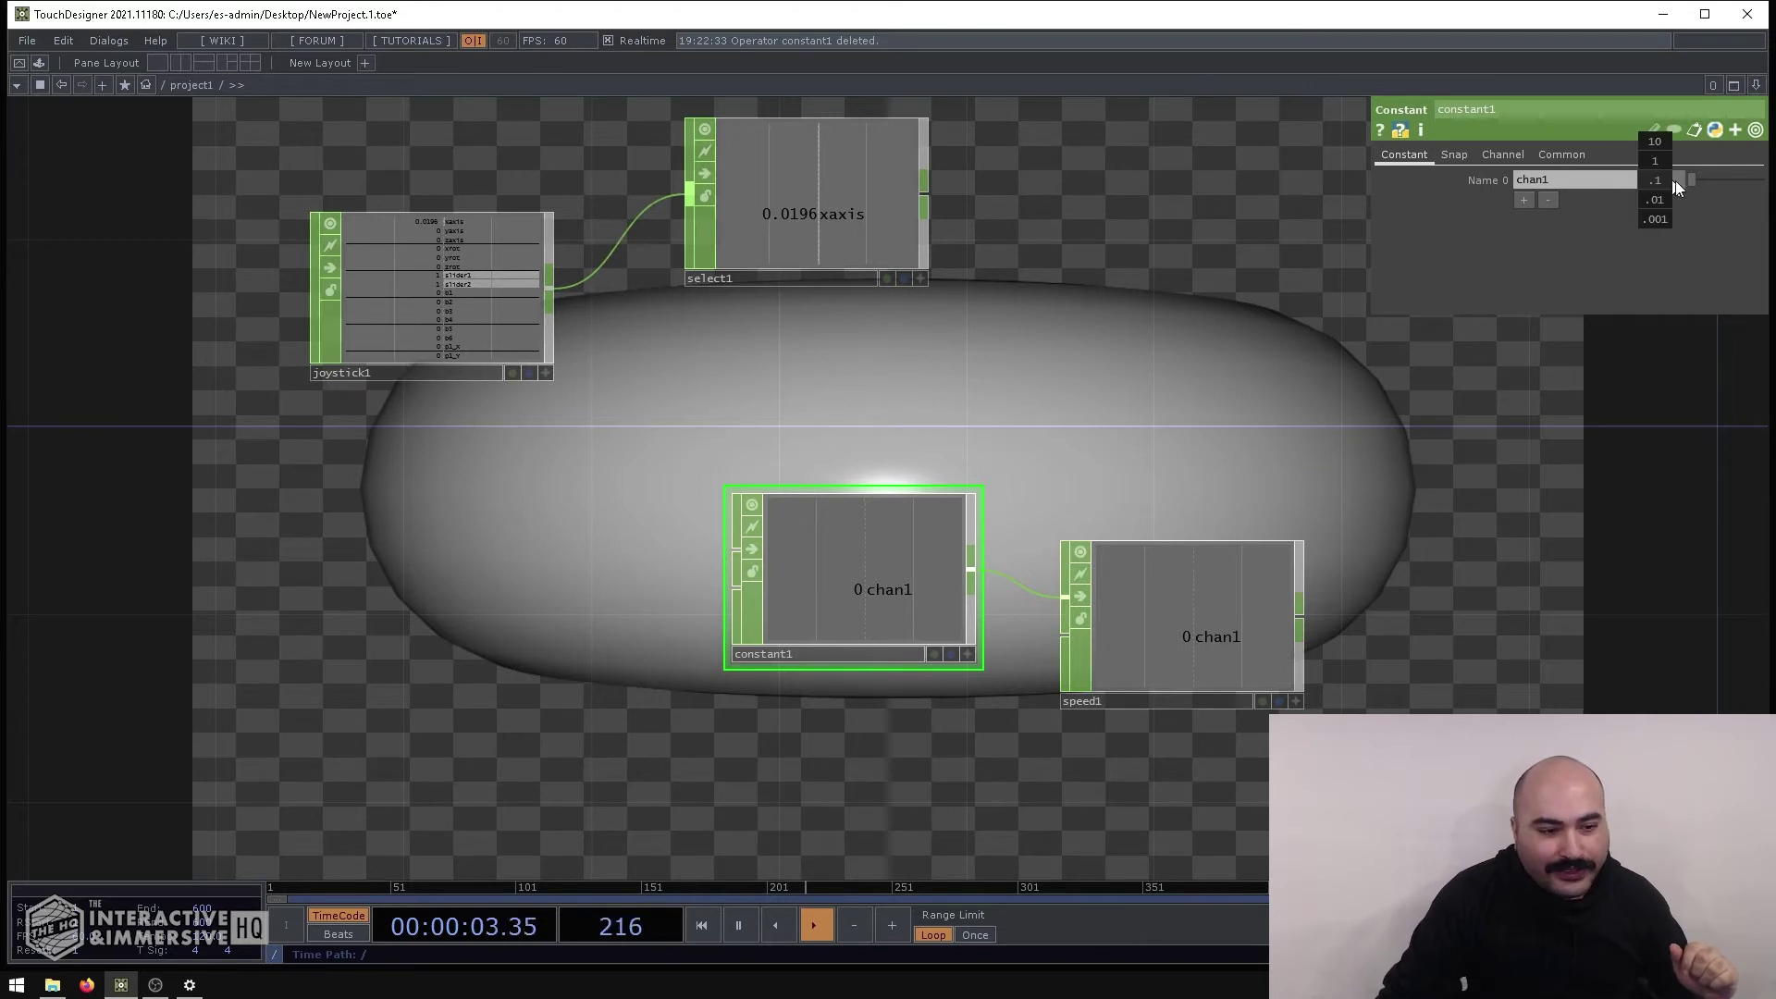
pyautogui.moveTo(1674, 180); pyautogui.dragTo(1597, 182, button='middle')
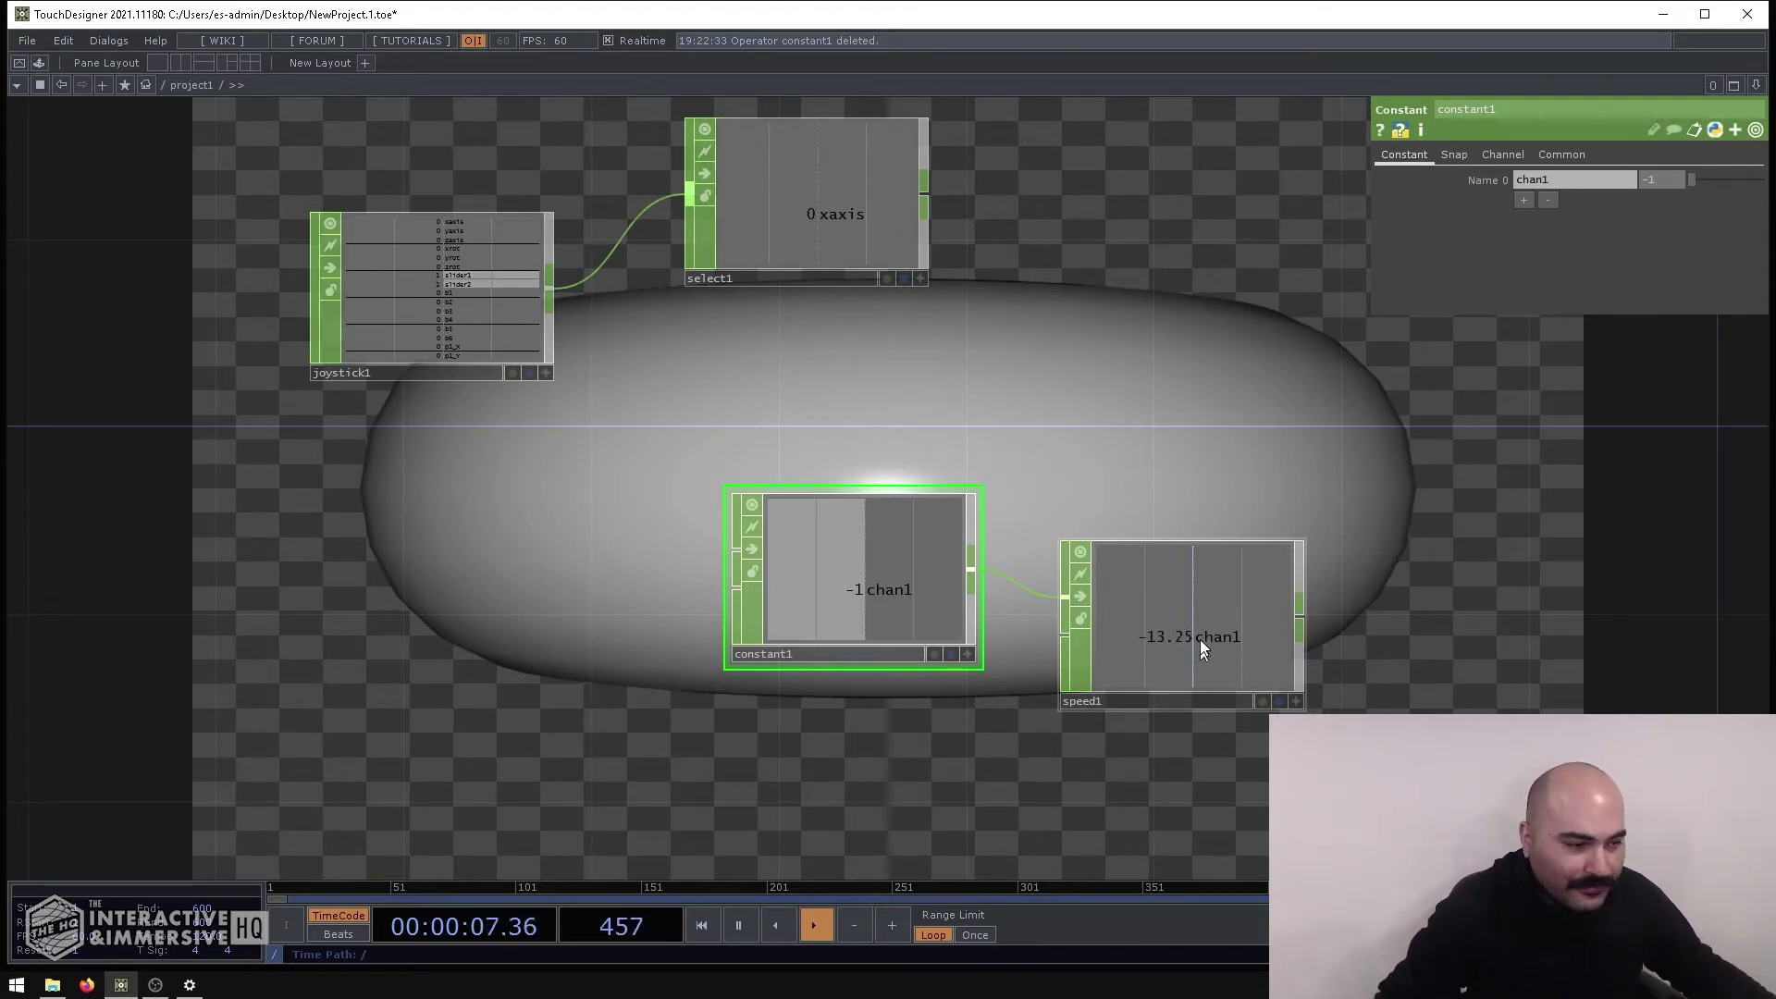
# Replace the Constant CHOP with the Select CHOP as the Speed CHOP's input, and move the Speed CHOP beside the Select CHOP
pyautogui.moveTo(924, 185); pyautogui.dragTo(1063, 595)
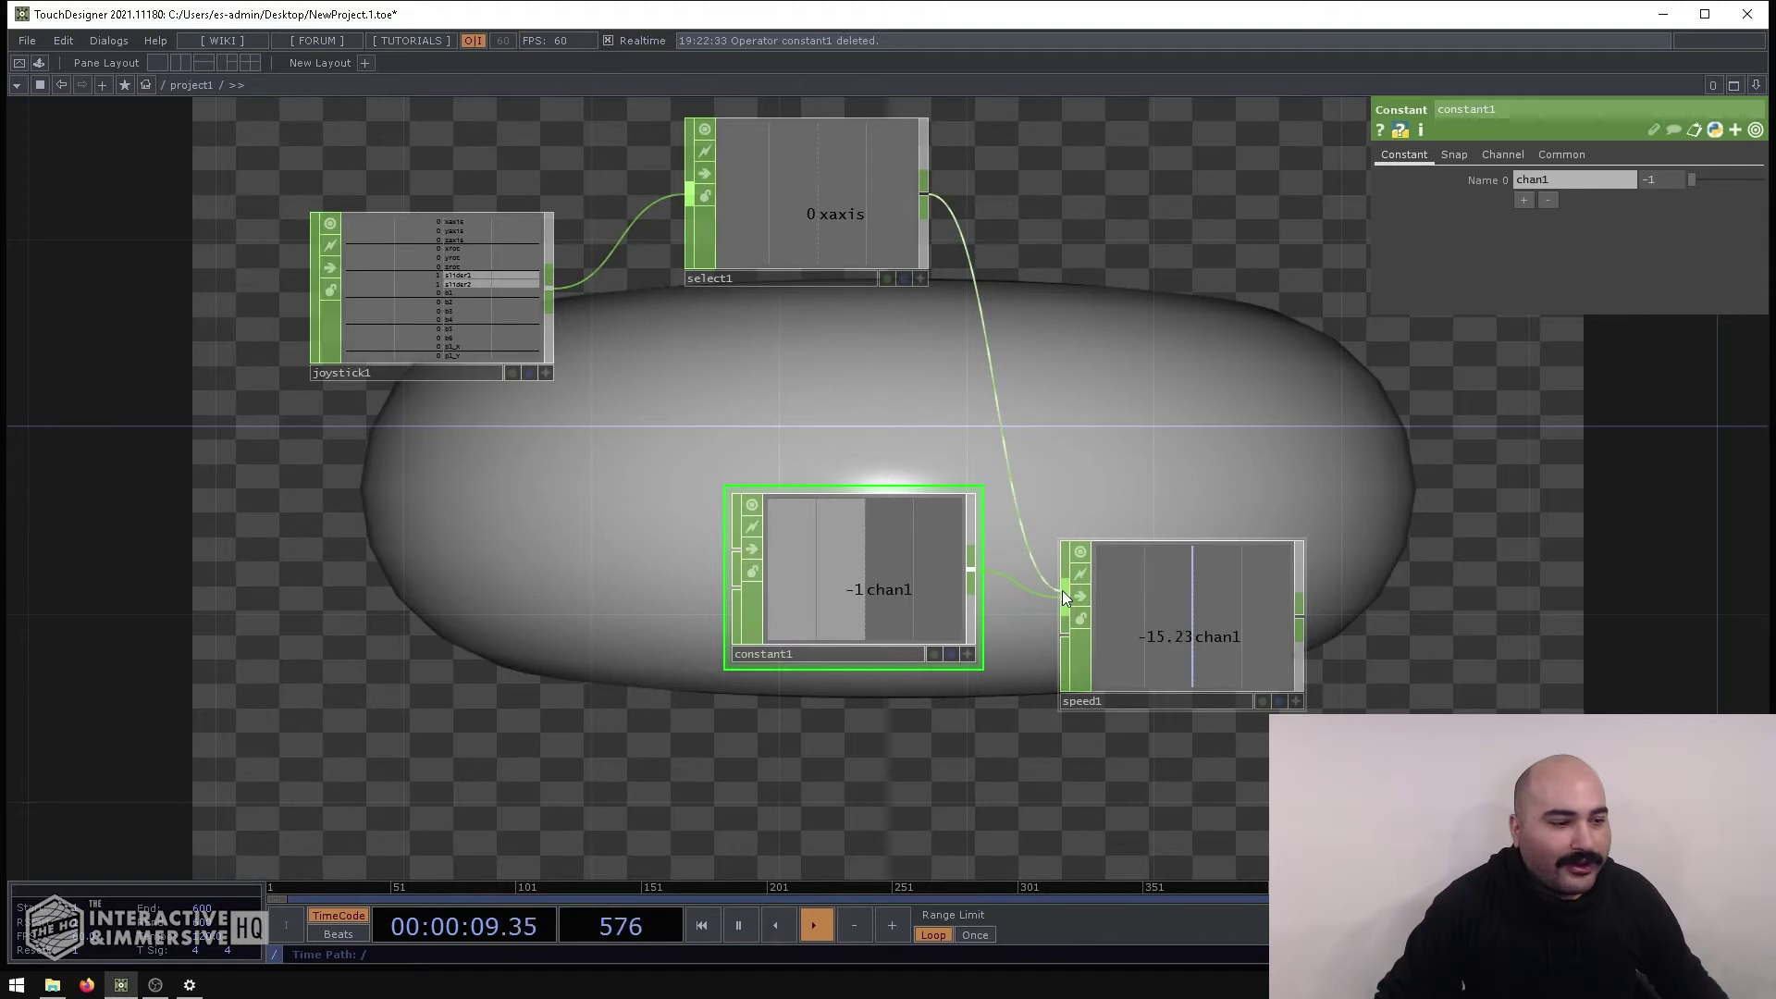
pyautogui.press('Delete')
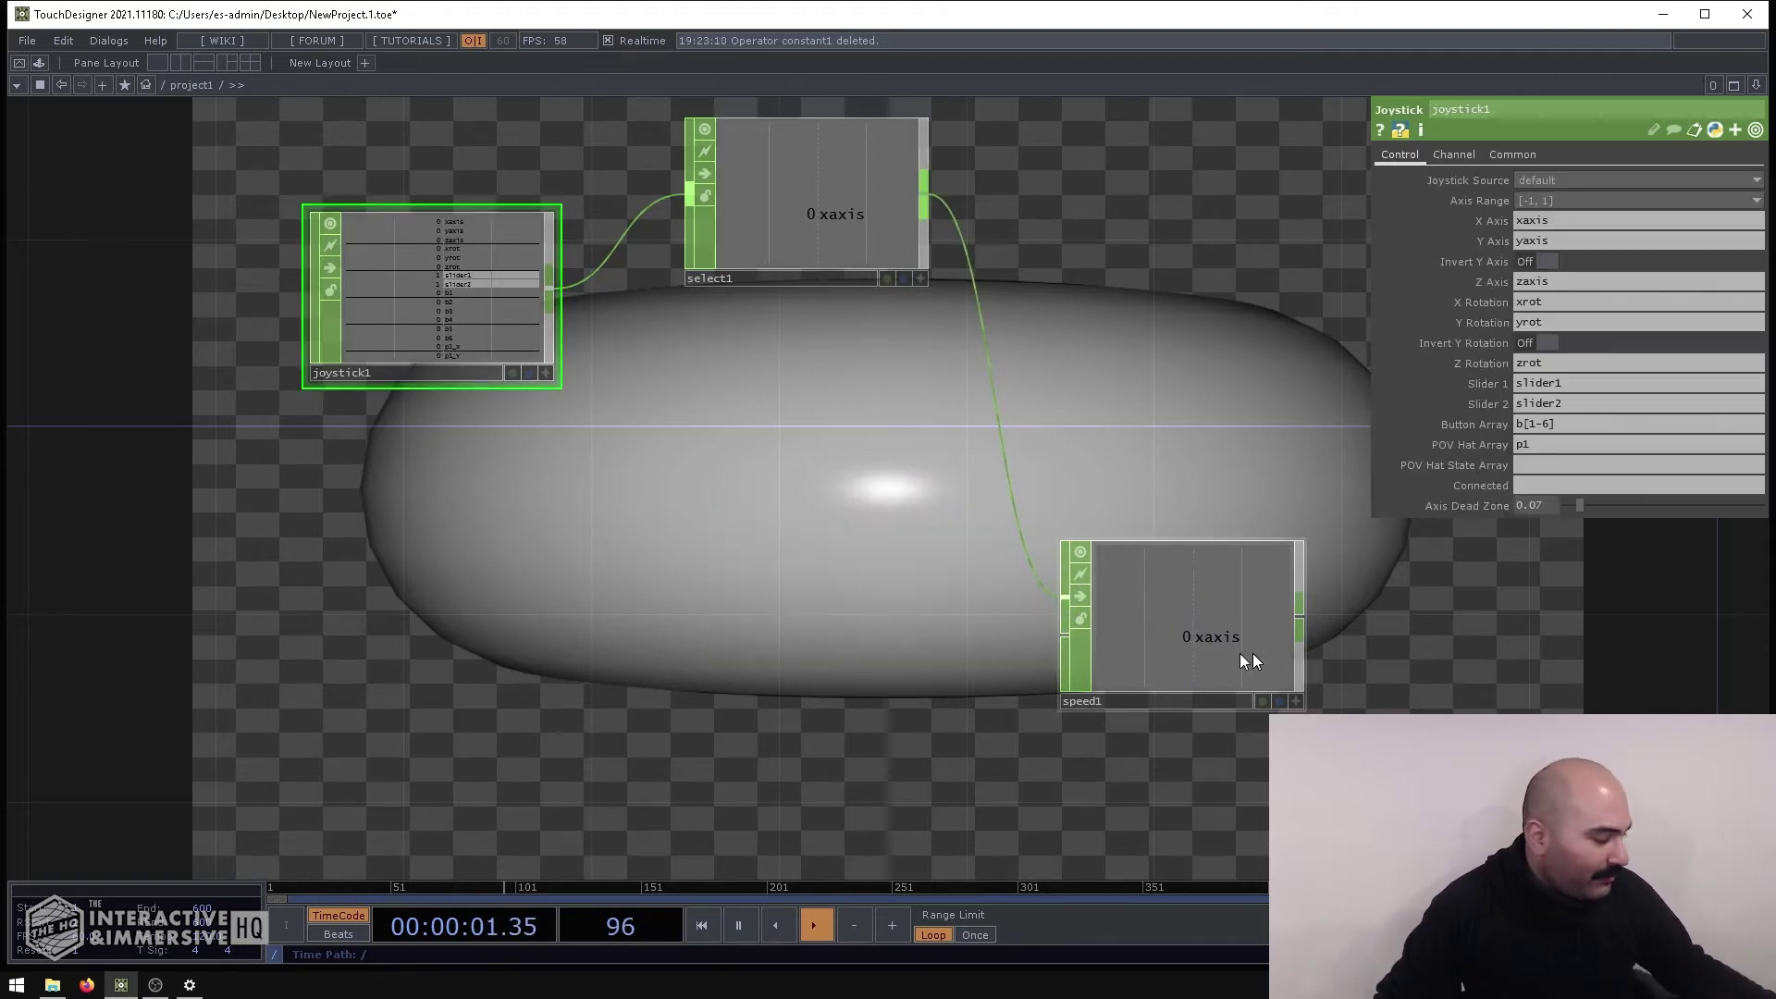
pyautogui.moveTo(1239, 653); pyautogui.dragTo(1237, 278)
pyautogui.moveTo(1098, 548); pyautogui.dragTo(985, 585)
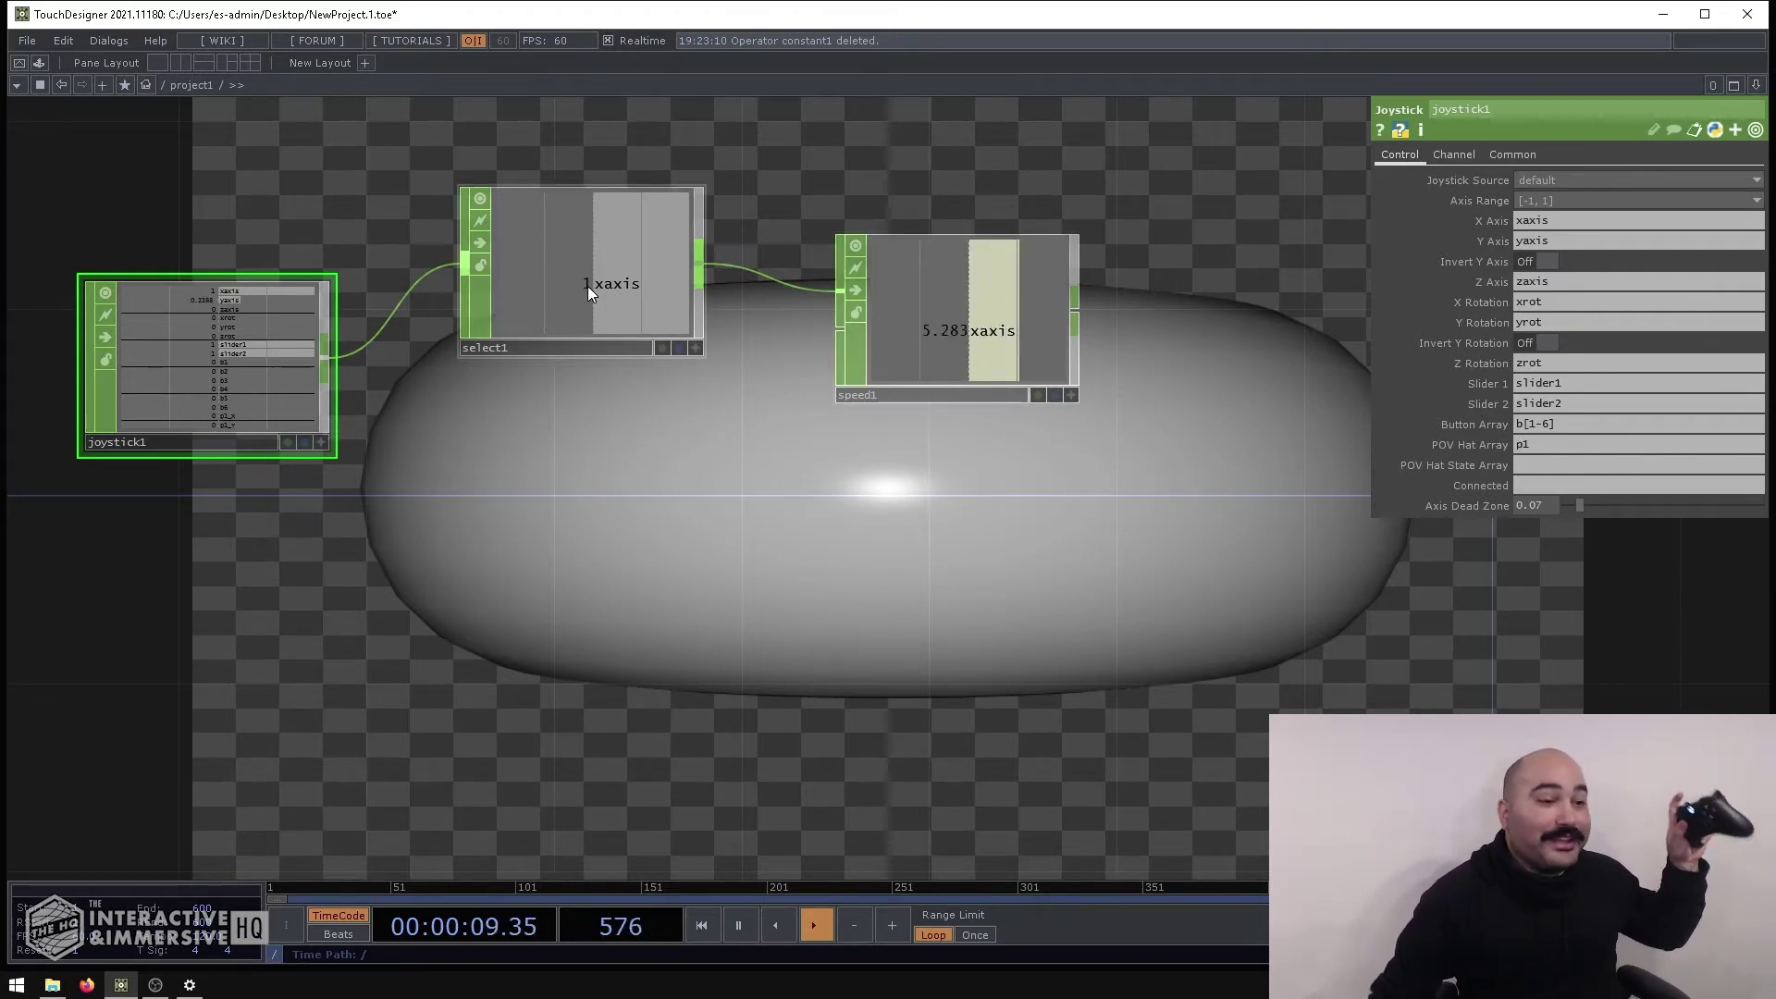
pyautogui.scroll(2, 969, 347)
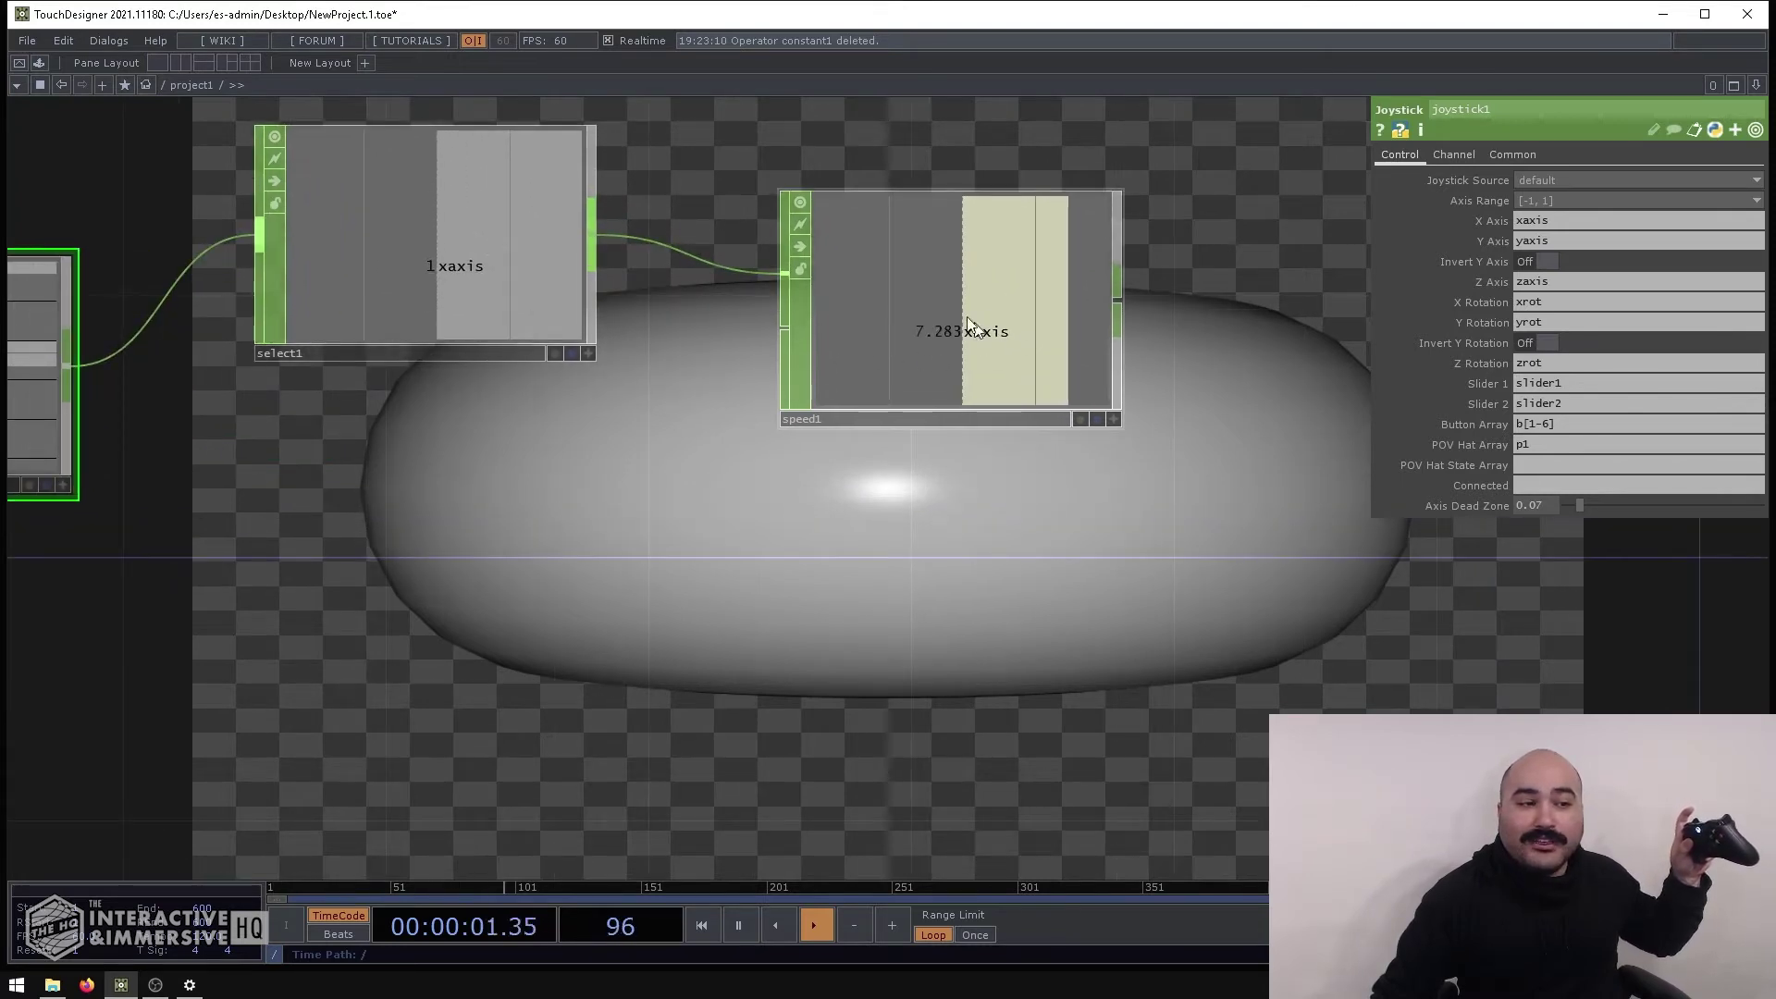
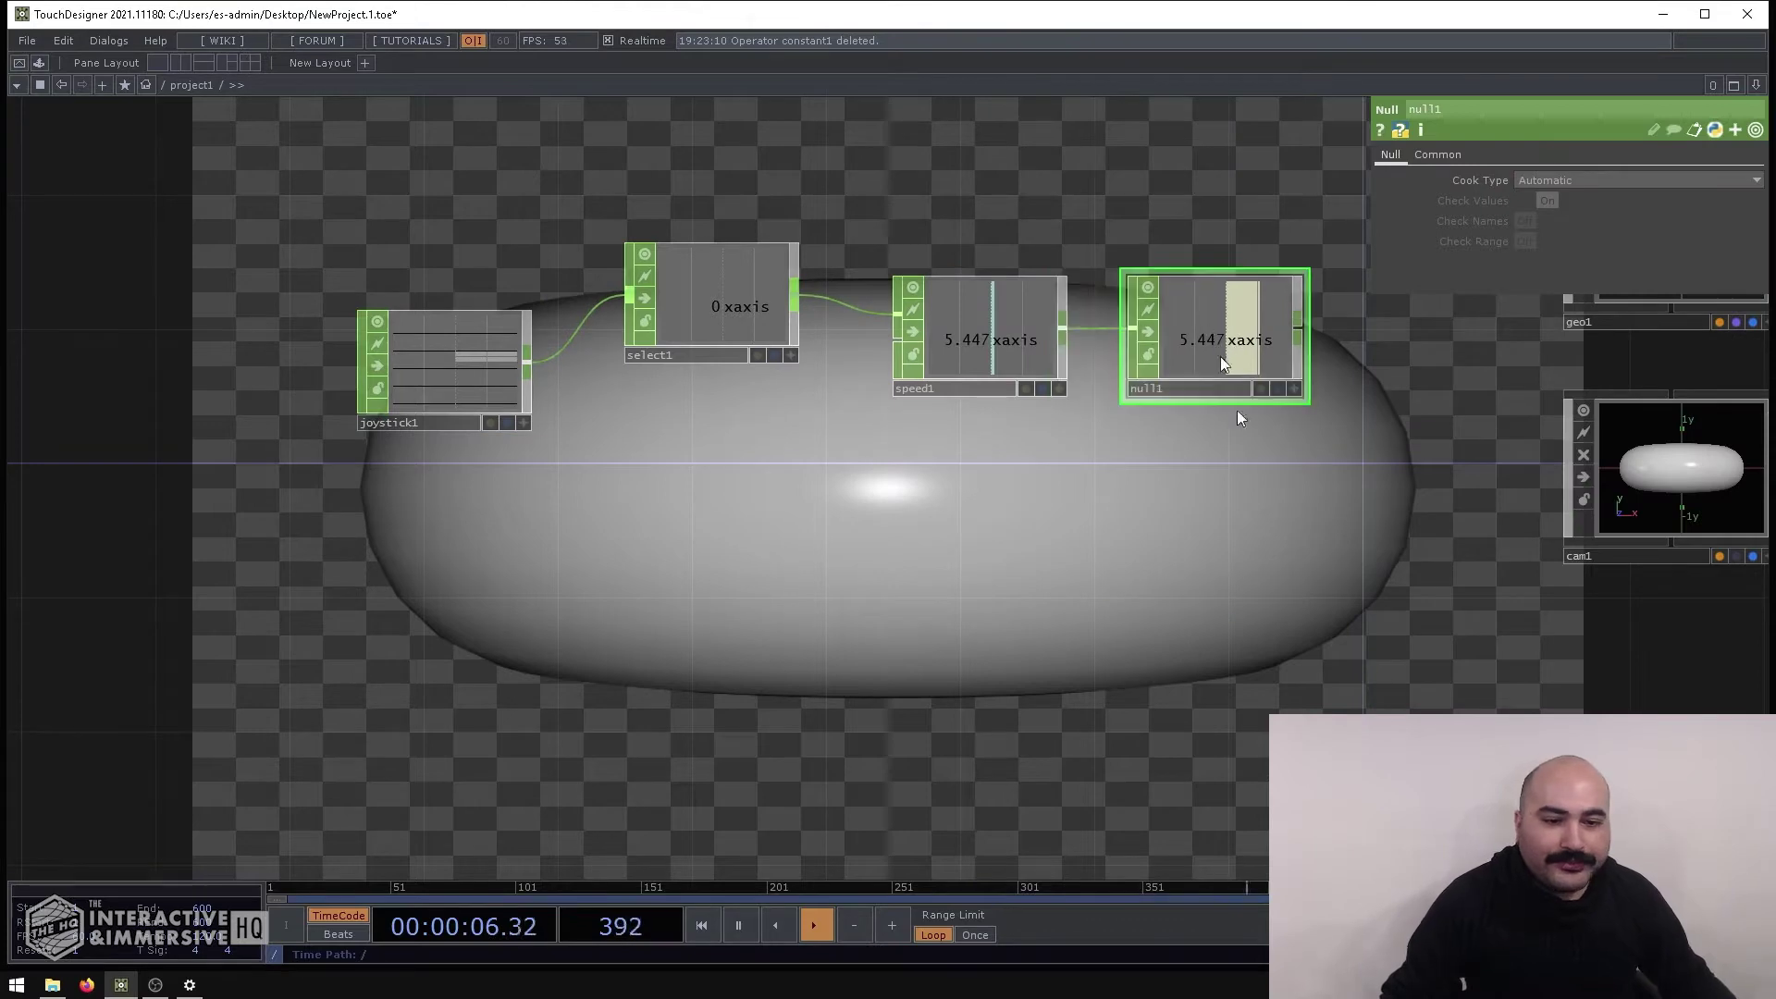
# Link the Null CHOP's xaxis channel to the X value of the camera's Translate parameter
pyautogui.press('h')
pyautogui.click(1134, 446)
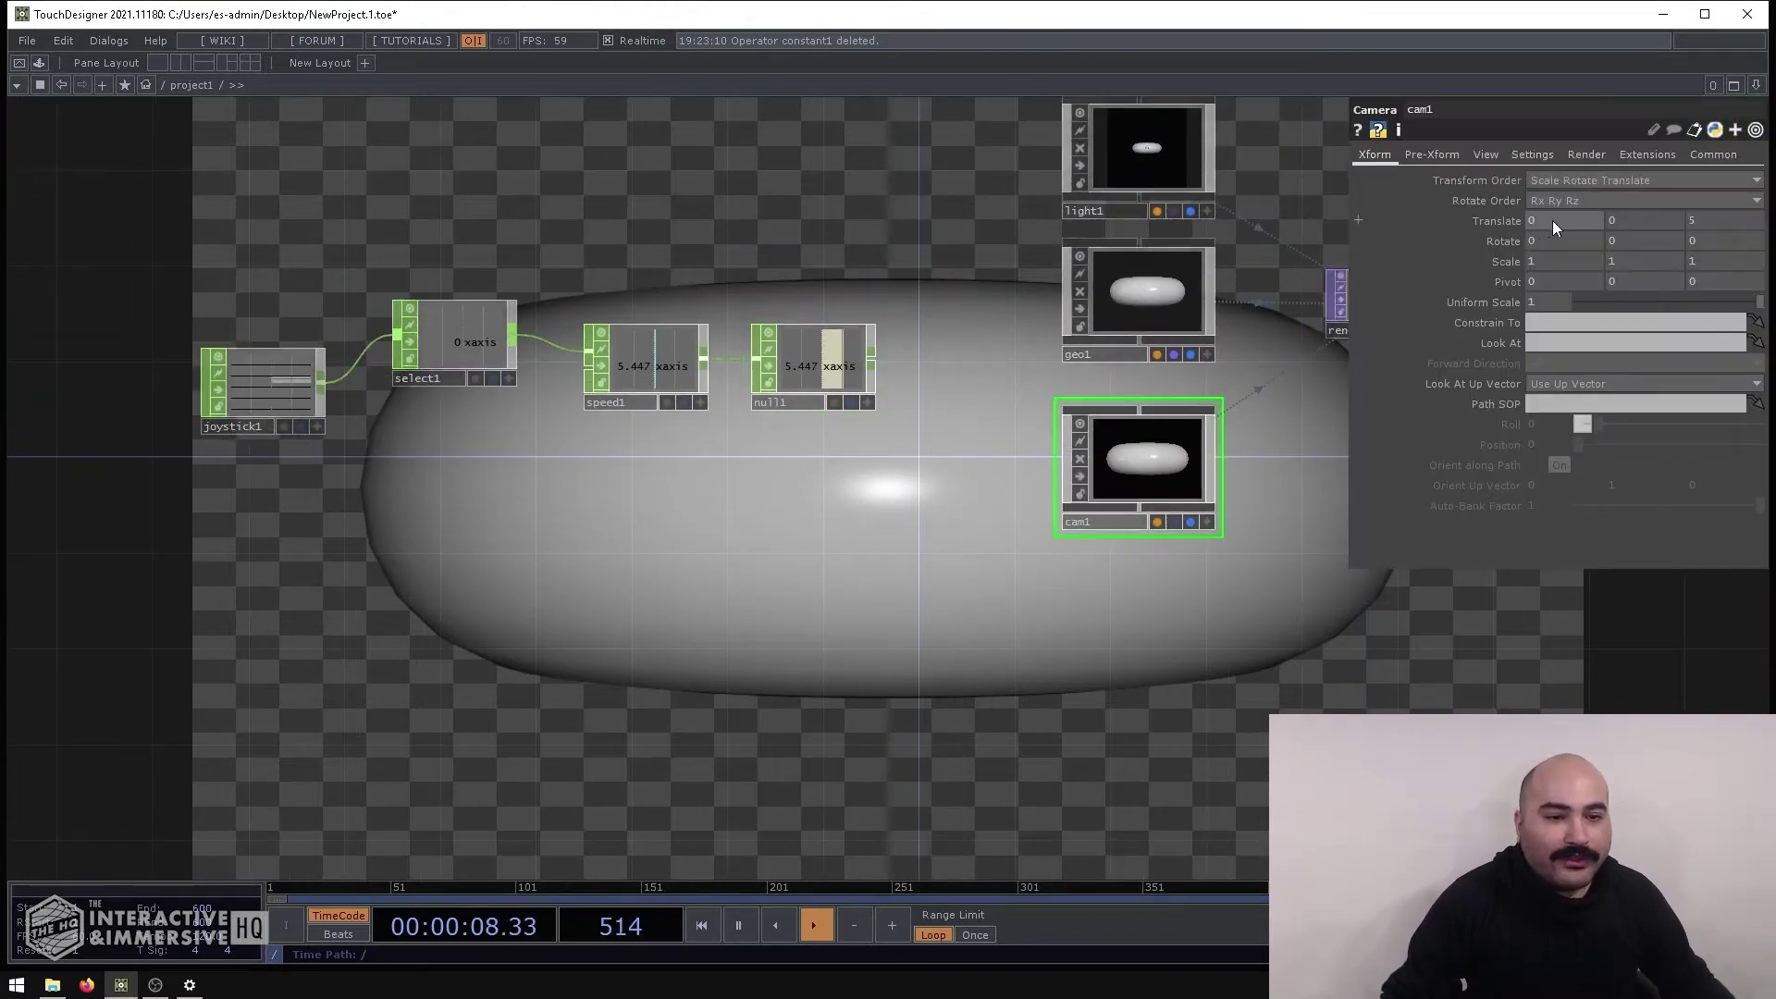
pyautogui.click(866, 403)
pyautogui.moveTo(837, 366); pyautogui.dragTo(1389, 250)
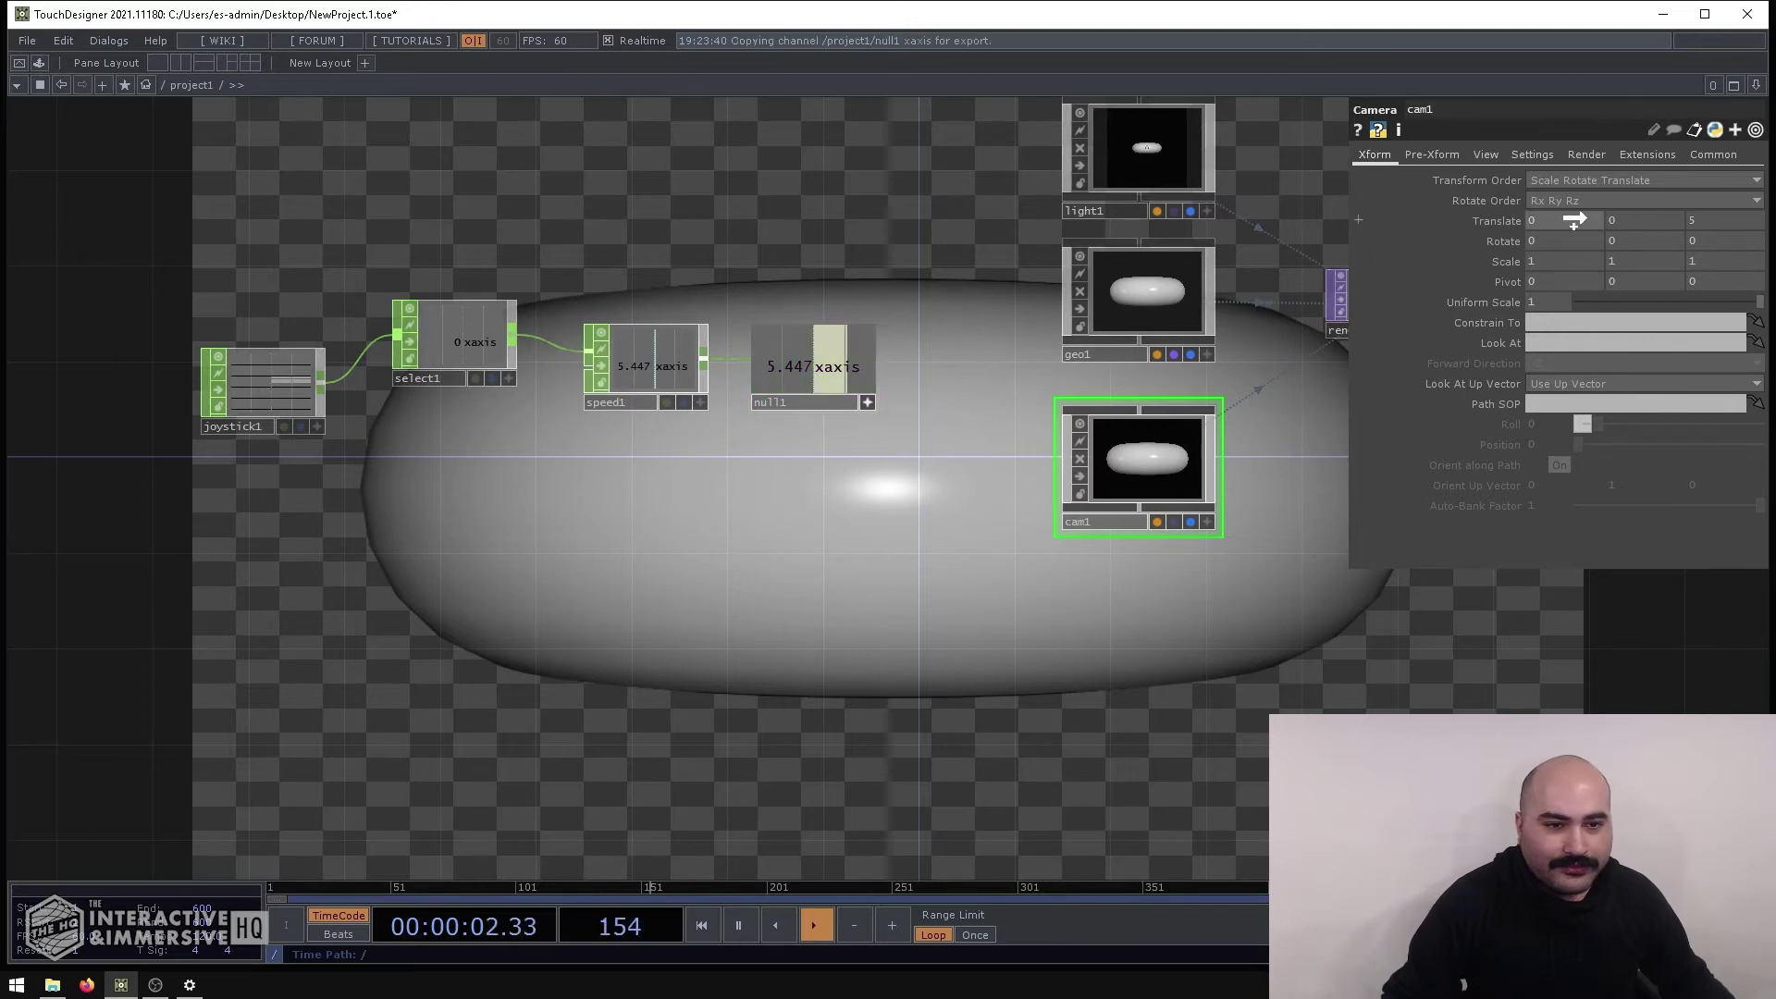
pyautogui.moveTo(1585, 220); pyautogui.dragTo(1583, 215)
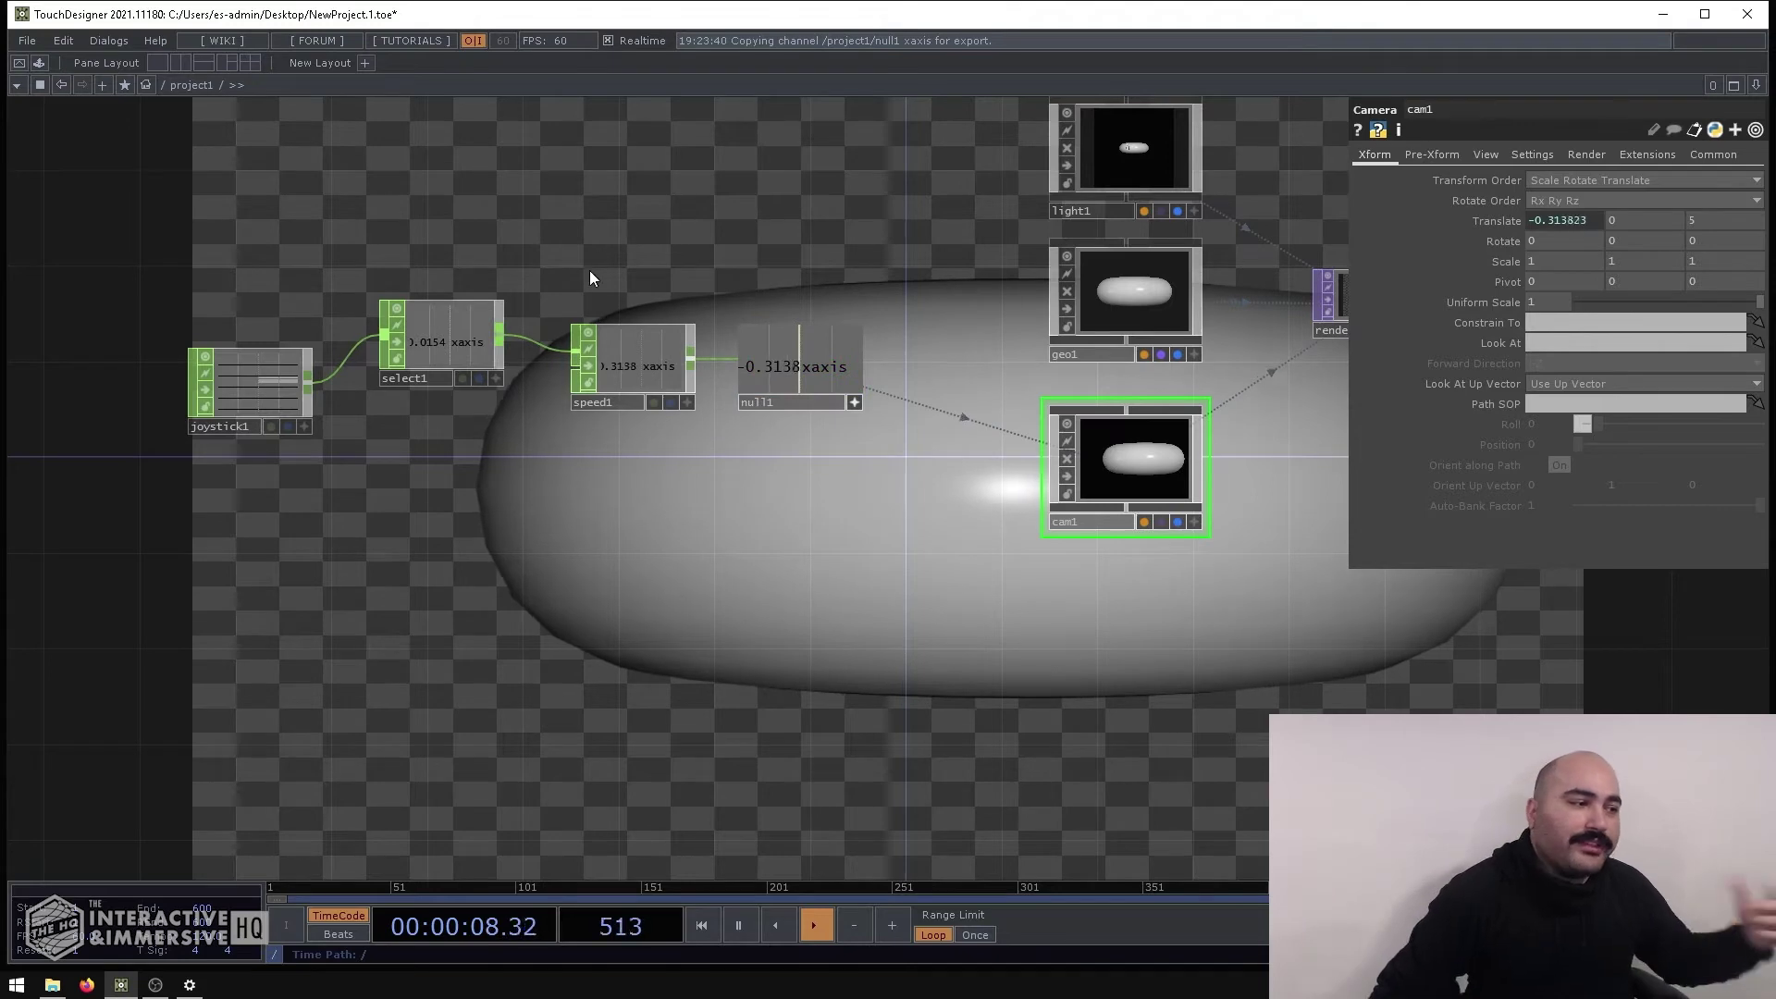
# Move the Joystick and Select CHOPs away from the Speed CHOP to make room for another operator
pyautogui.moveTo(603, 266); pyautogui.dragTo(891, 440)
pyautogui.moveTo(182, 230); pyautogui.dragTo(374, 284)
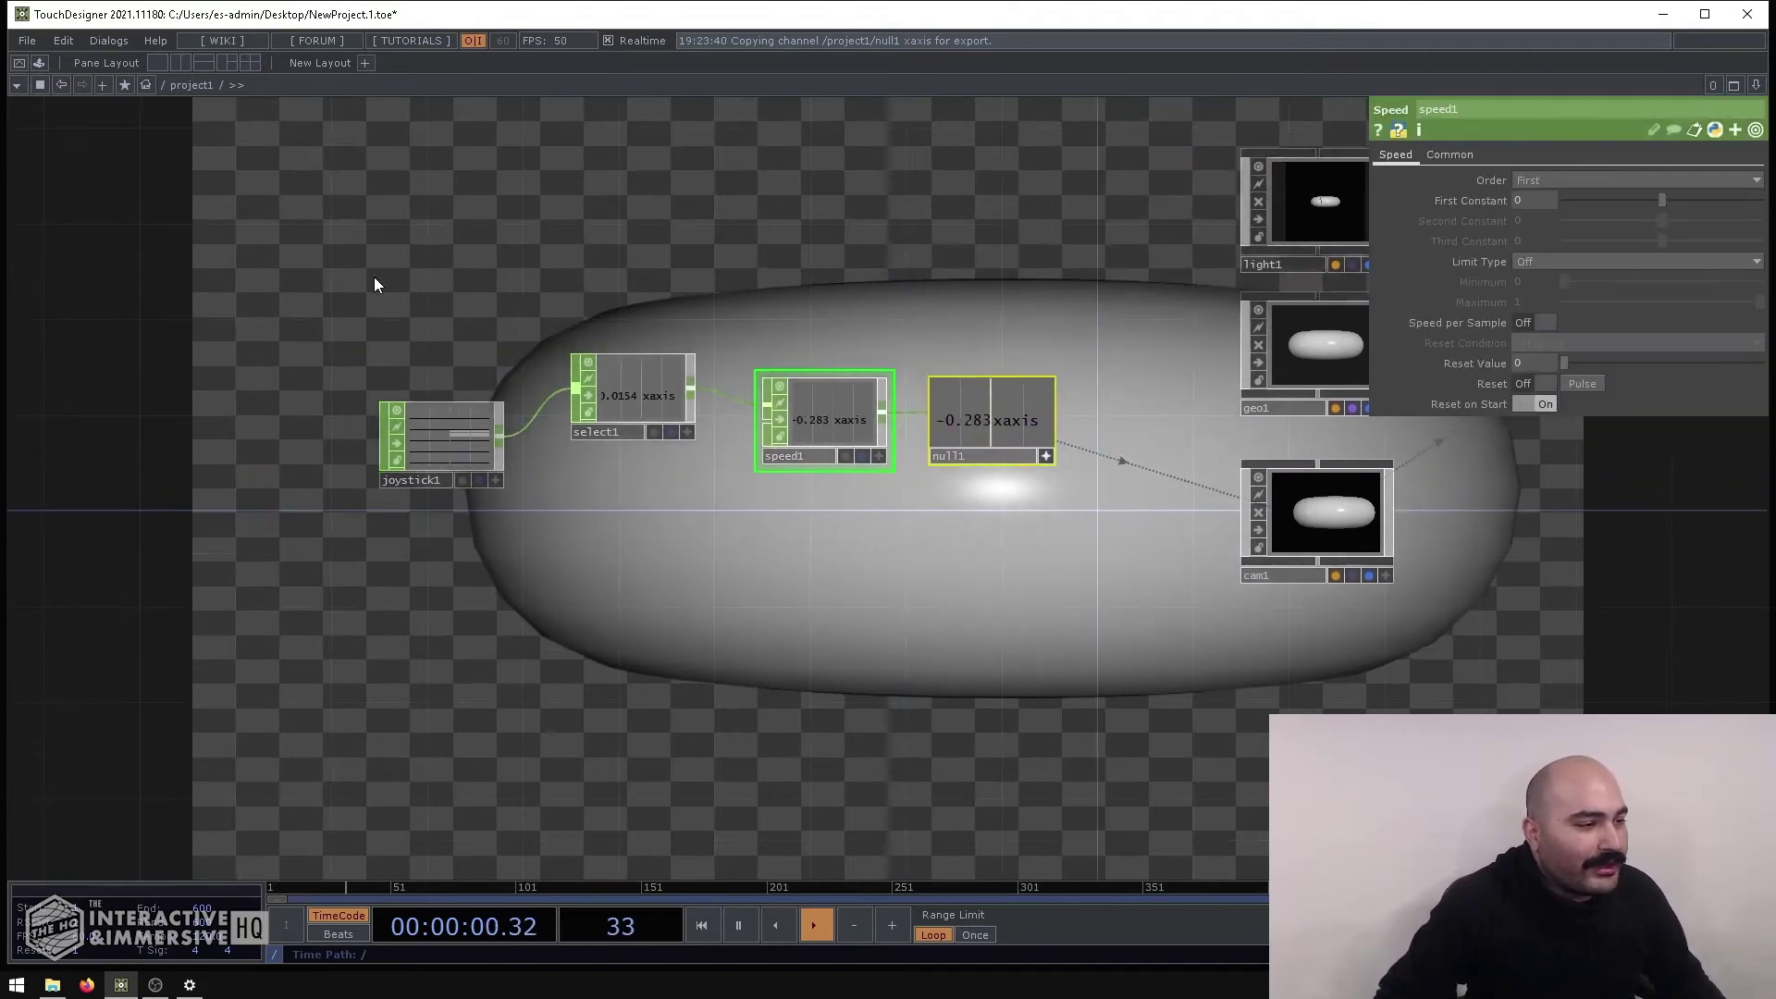
pyautogui.moveTo(451, 444); pyautogui.dragTo(260, 444)
pyautogui.moveTo(630, 386); pyautogui.dragTo(510, 411)
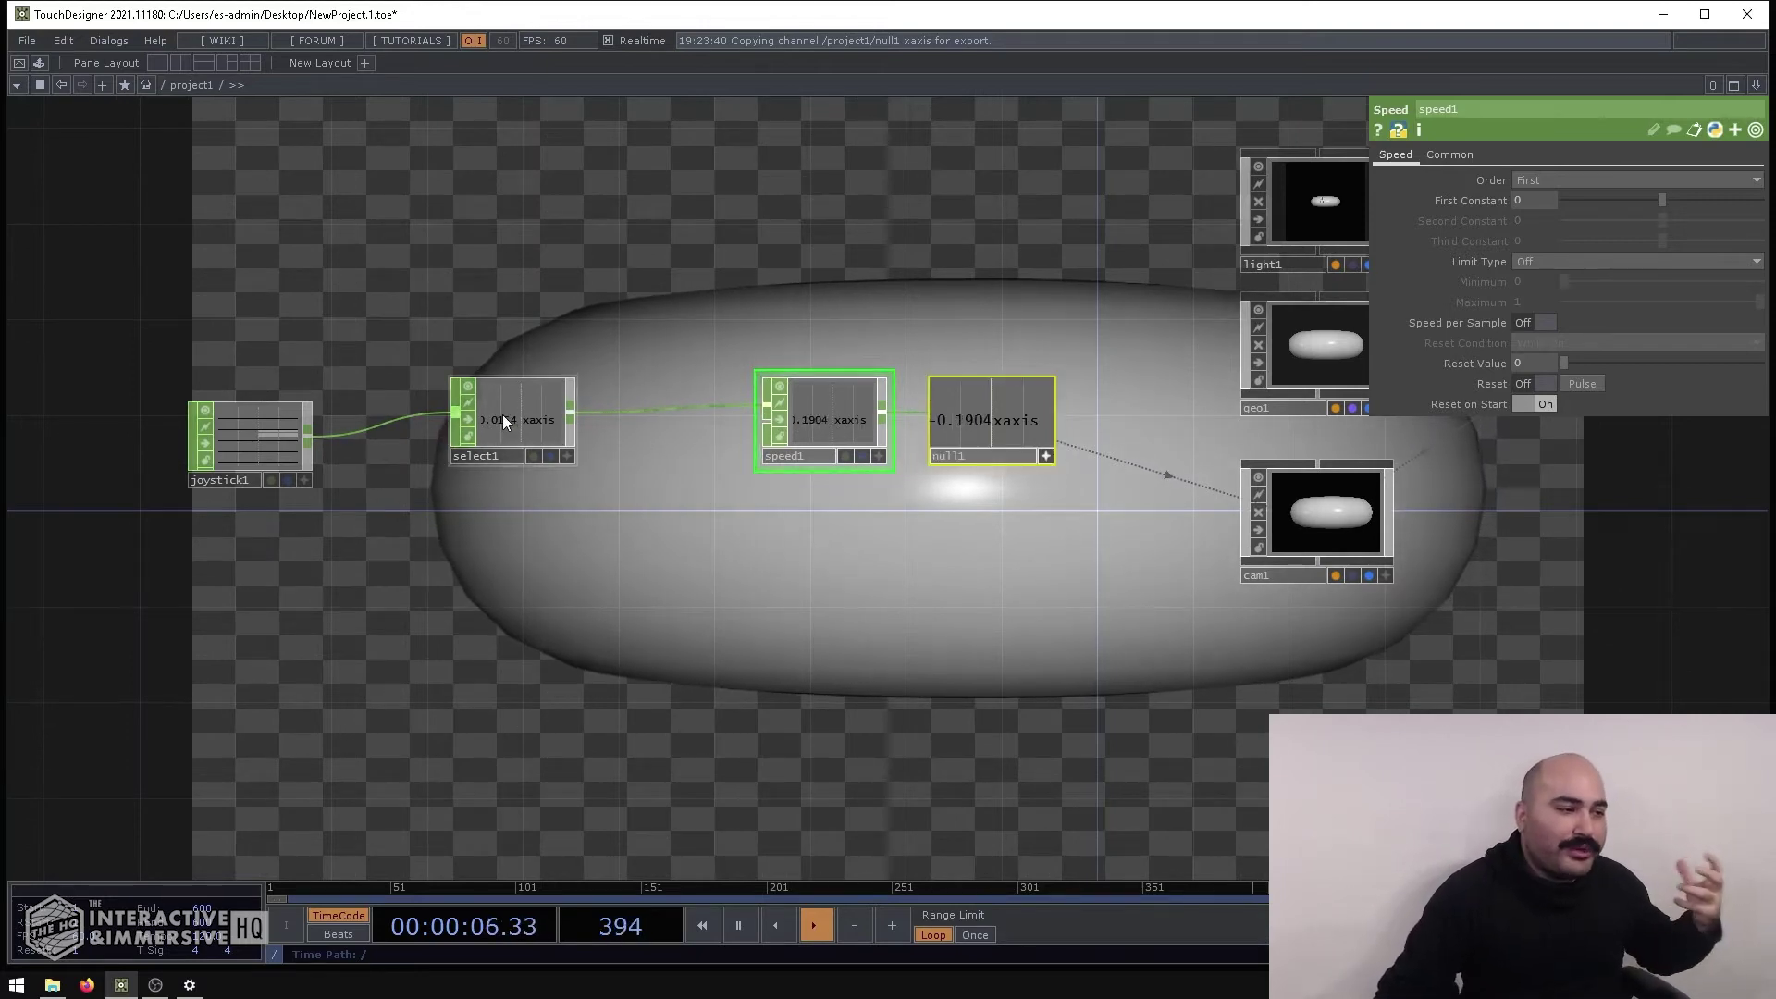
# Insert a Math CHOP between the Select CHOP and the Speed CHOP
pyautogui.scroll(5, 514, 421)
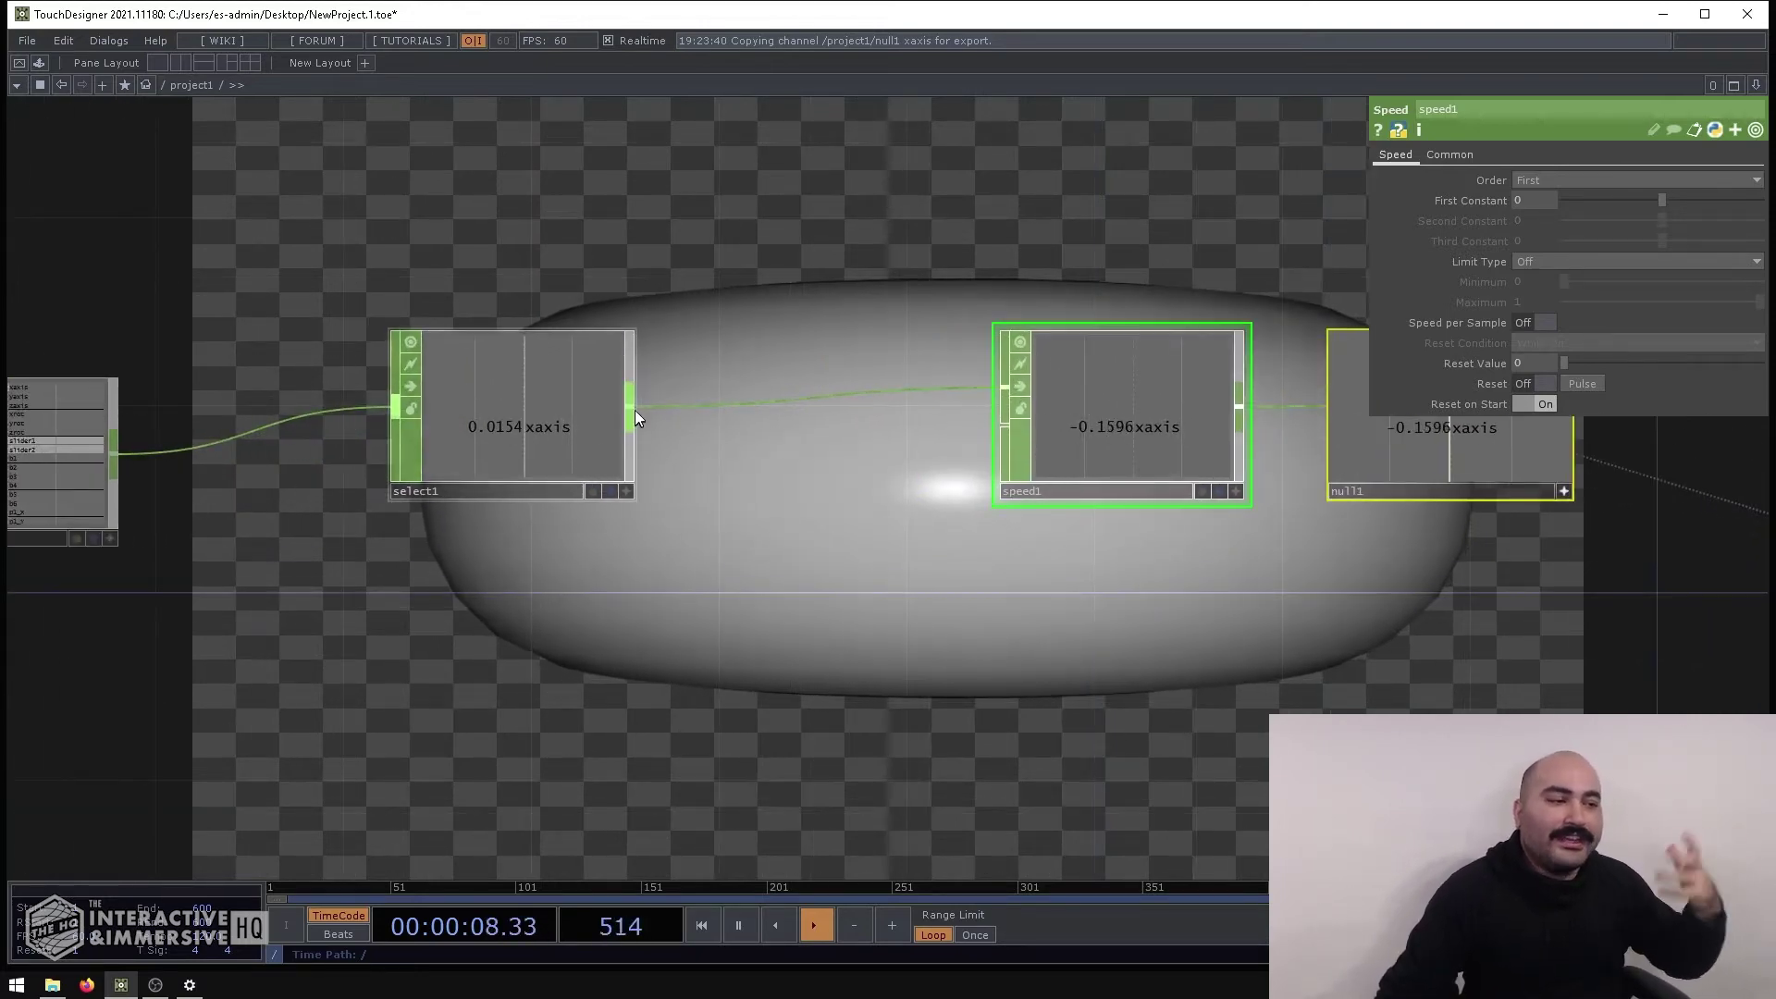
pyautogui.click(633, 409)
pyautogui.write('math')
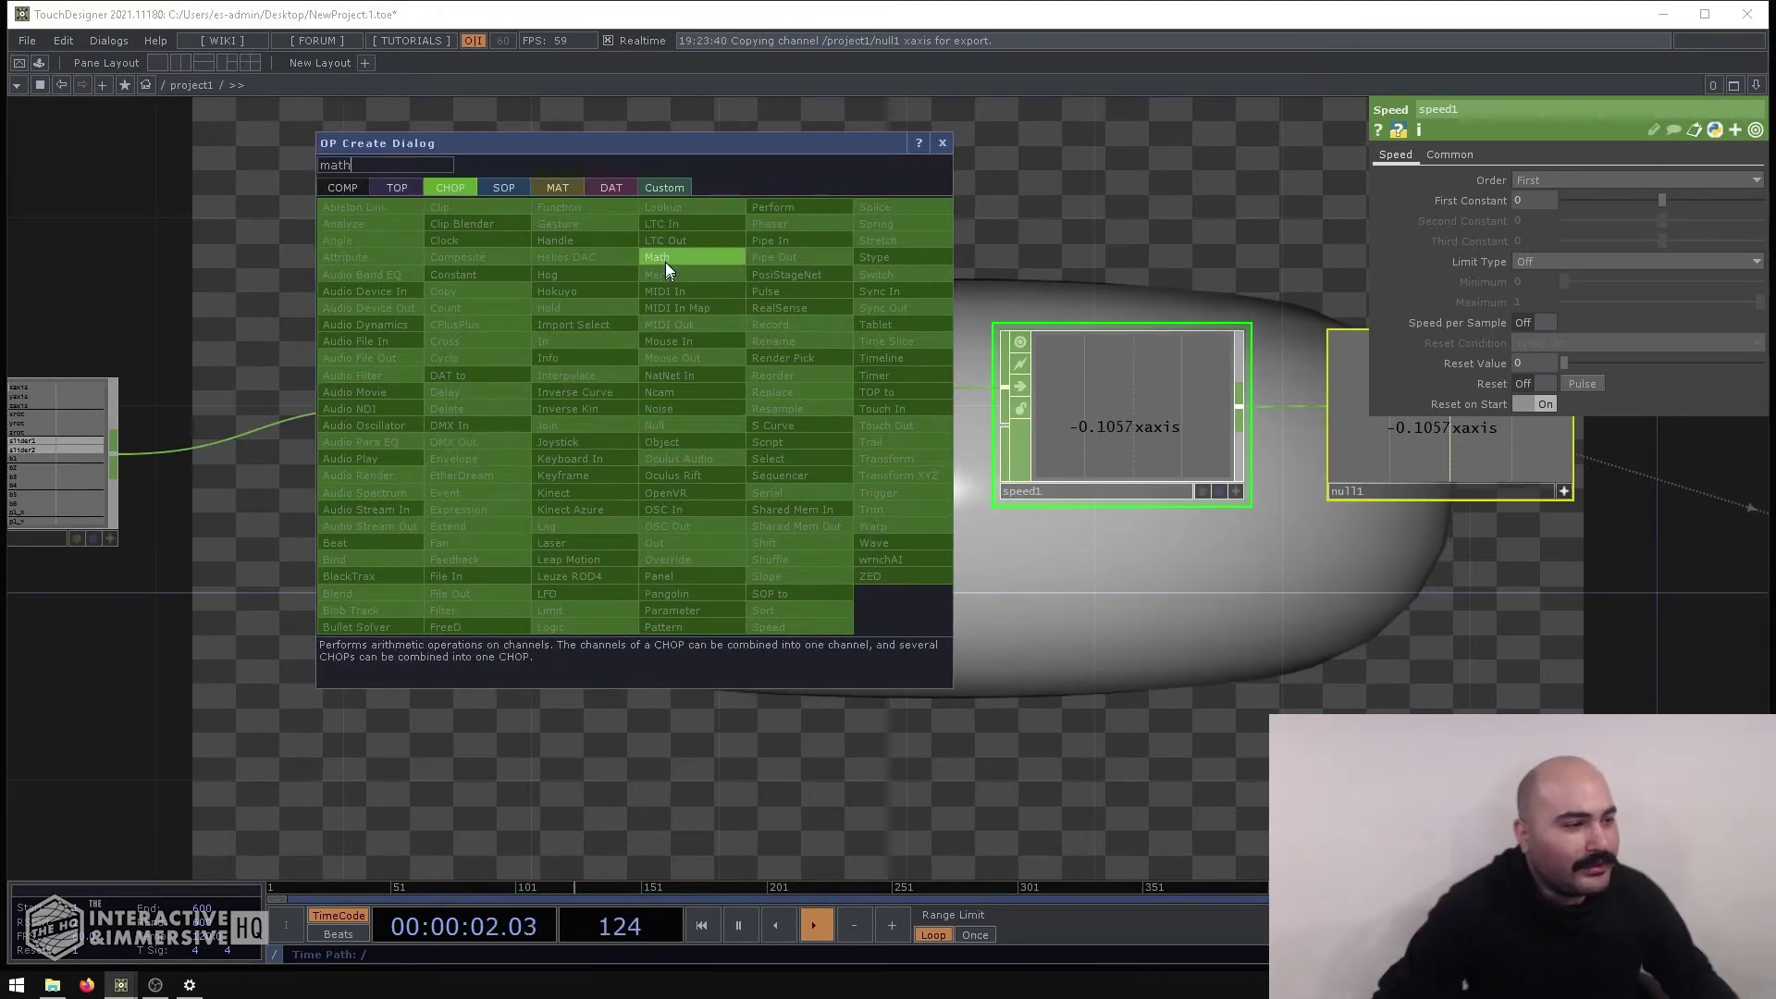
pyautogui.click(662, 260)
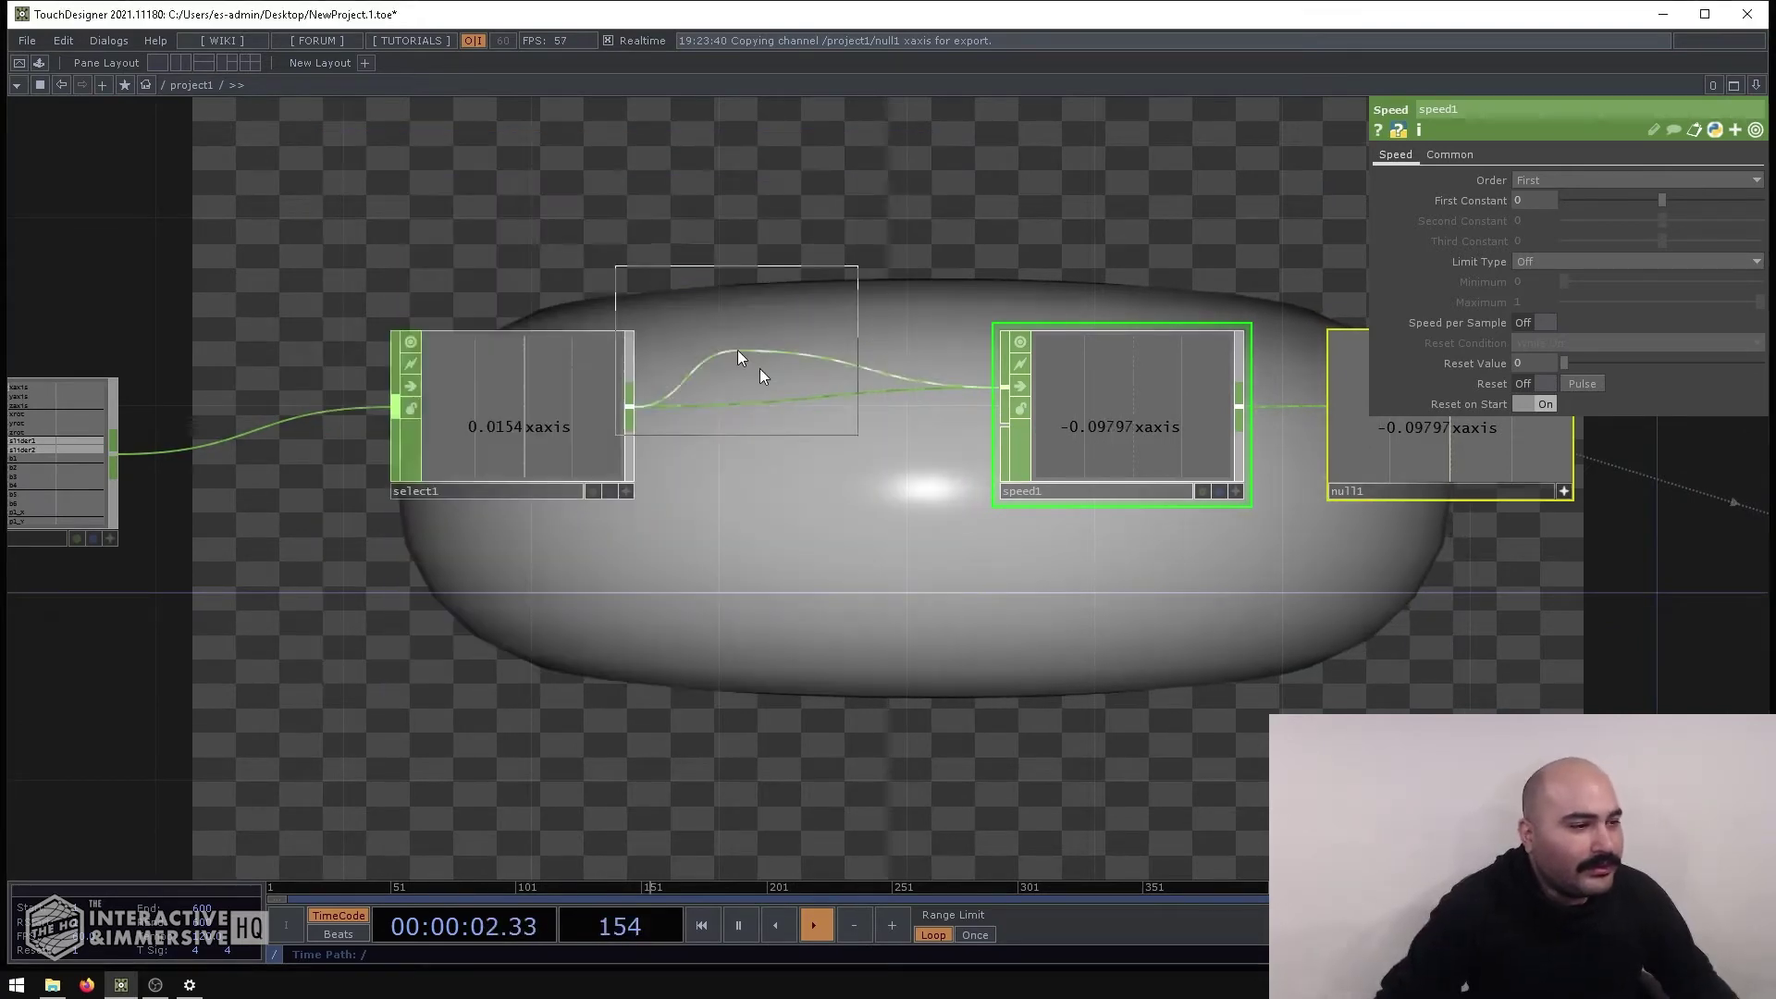
pyautogui.click(791, 416)
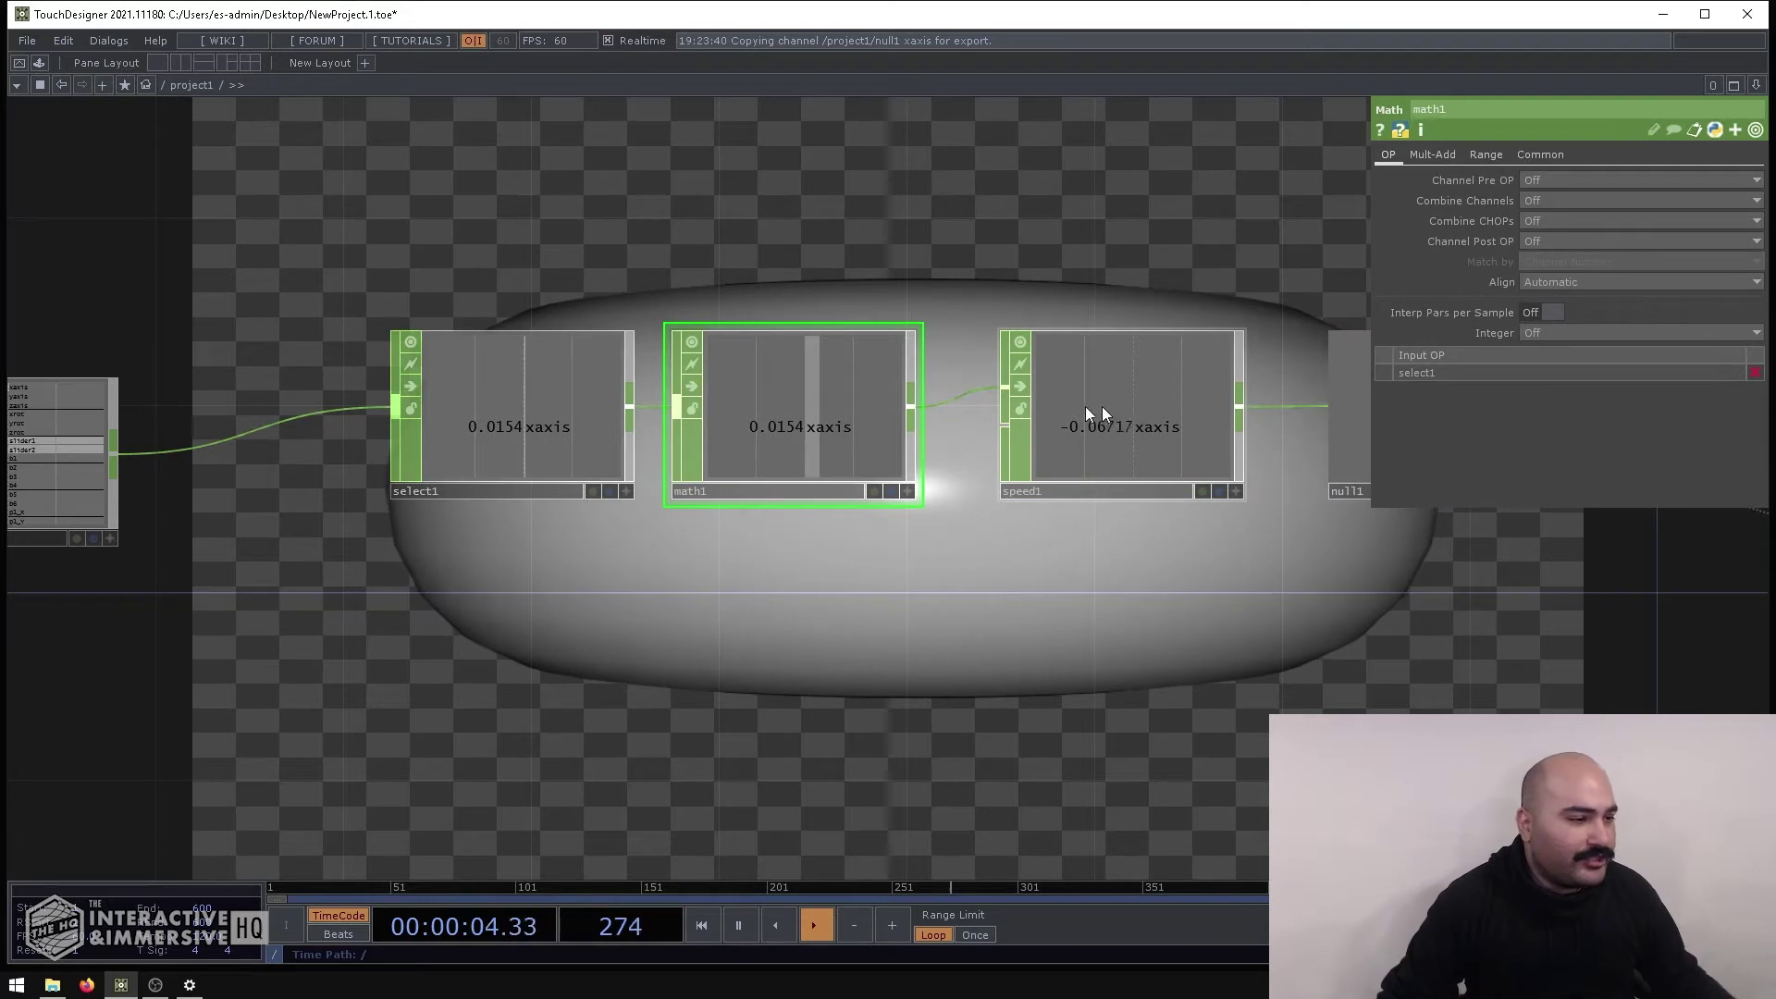
# Try Multiply values of 4 and 10 in the Math CHOP
pyautogui.click(1428, 155)
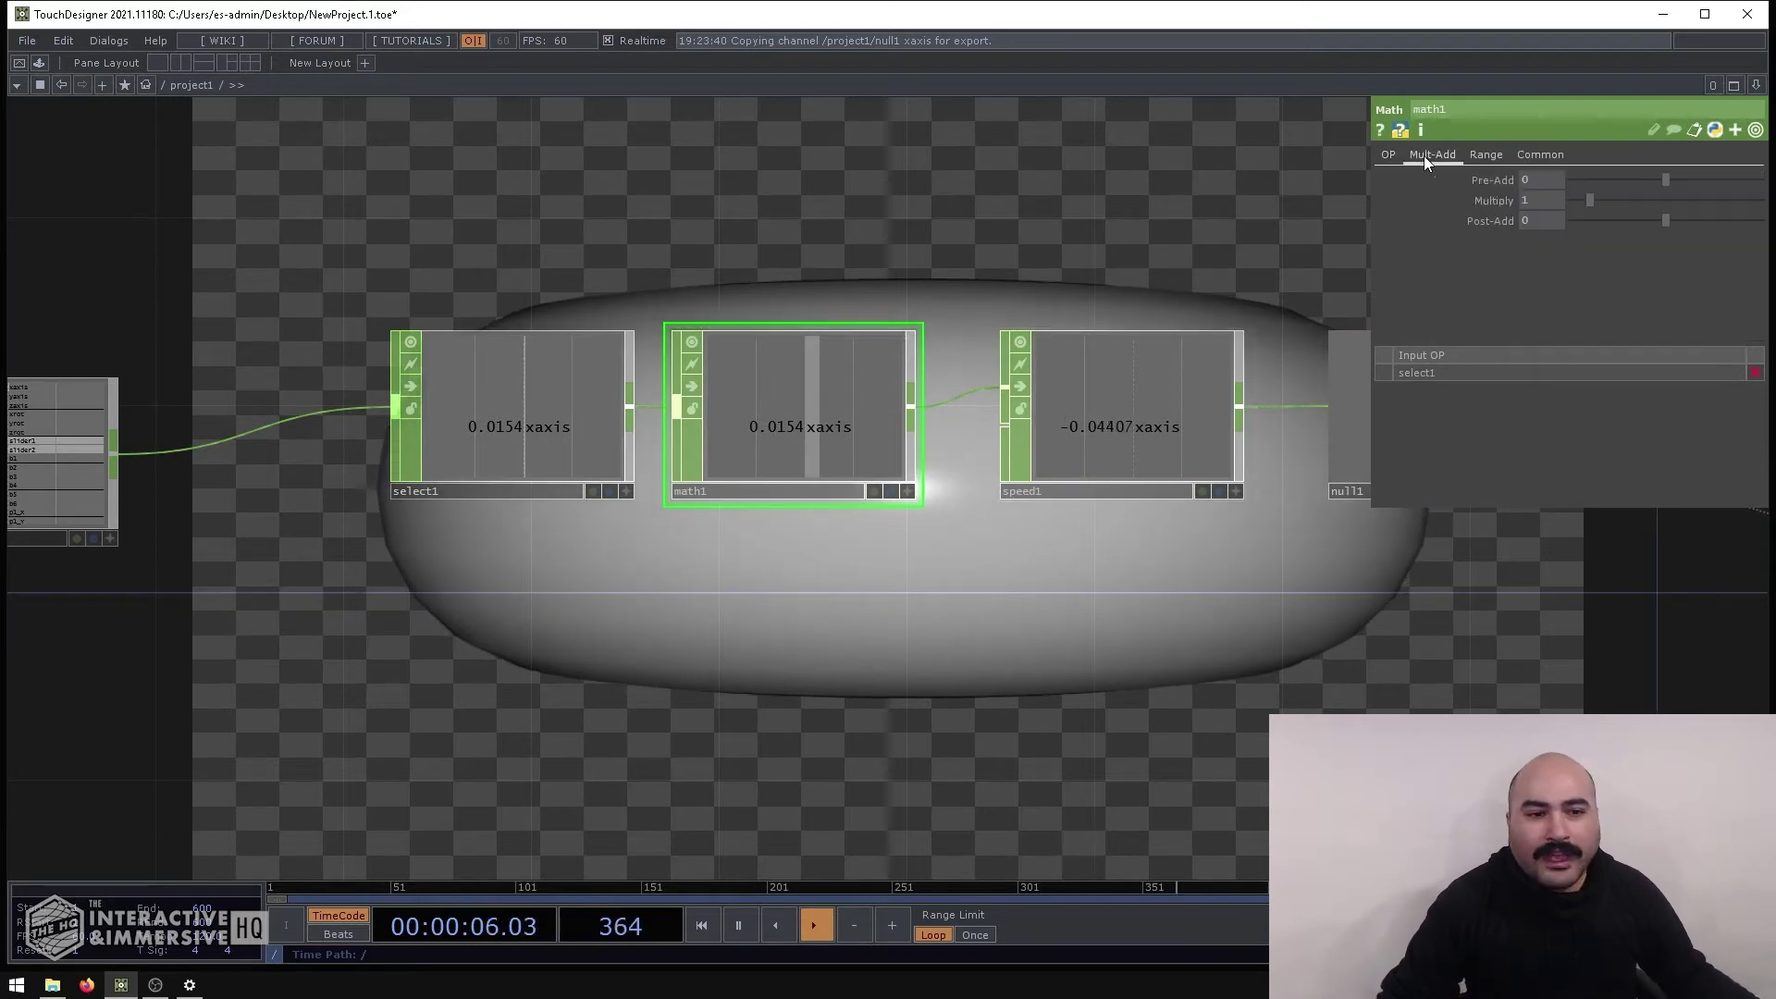
pyautogui.click(1524, 200)
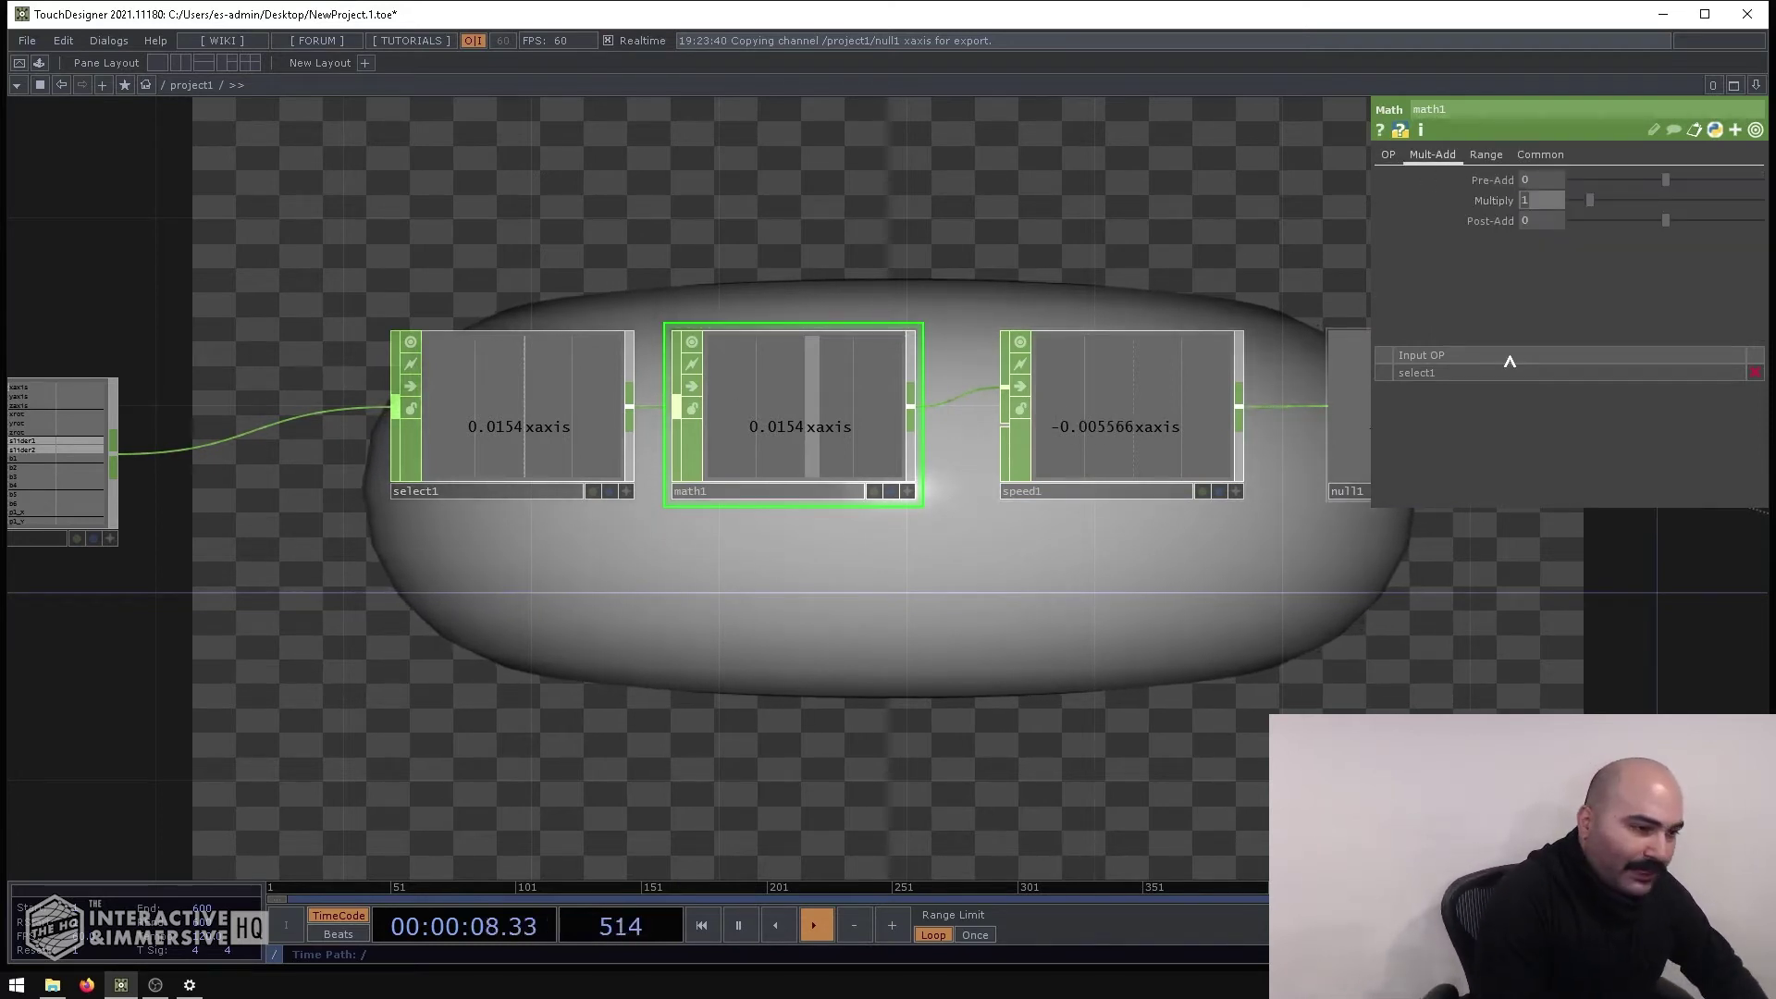
pyautogui.press('Return')
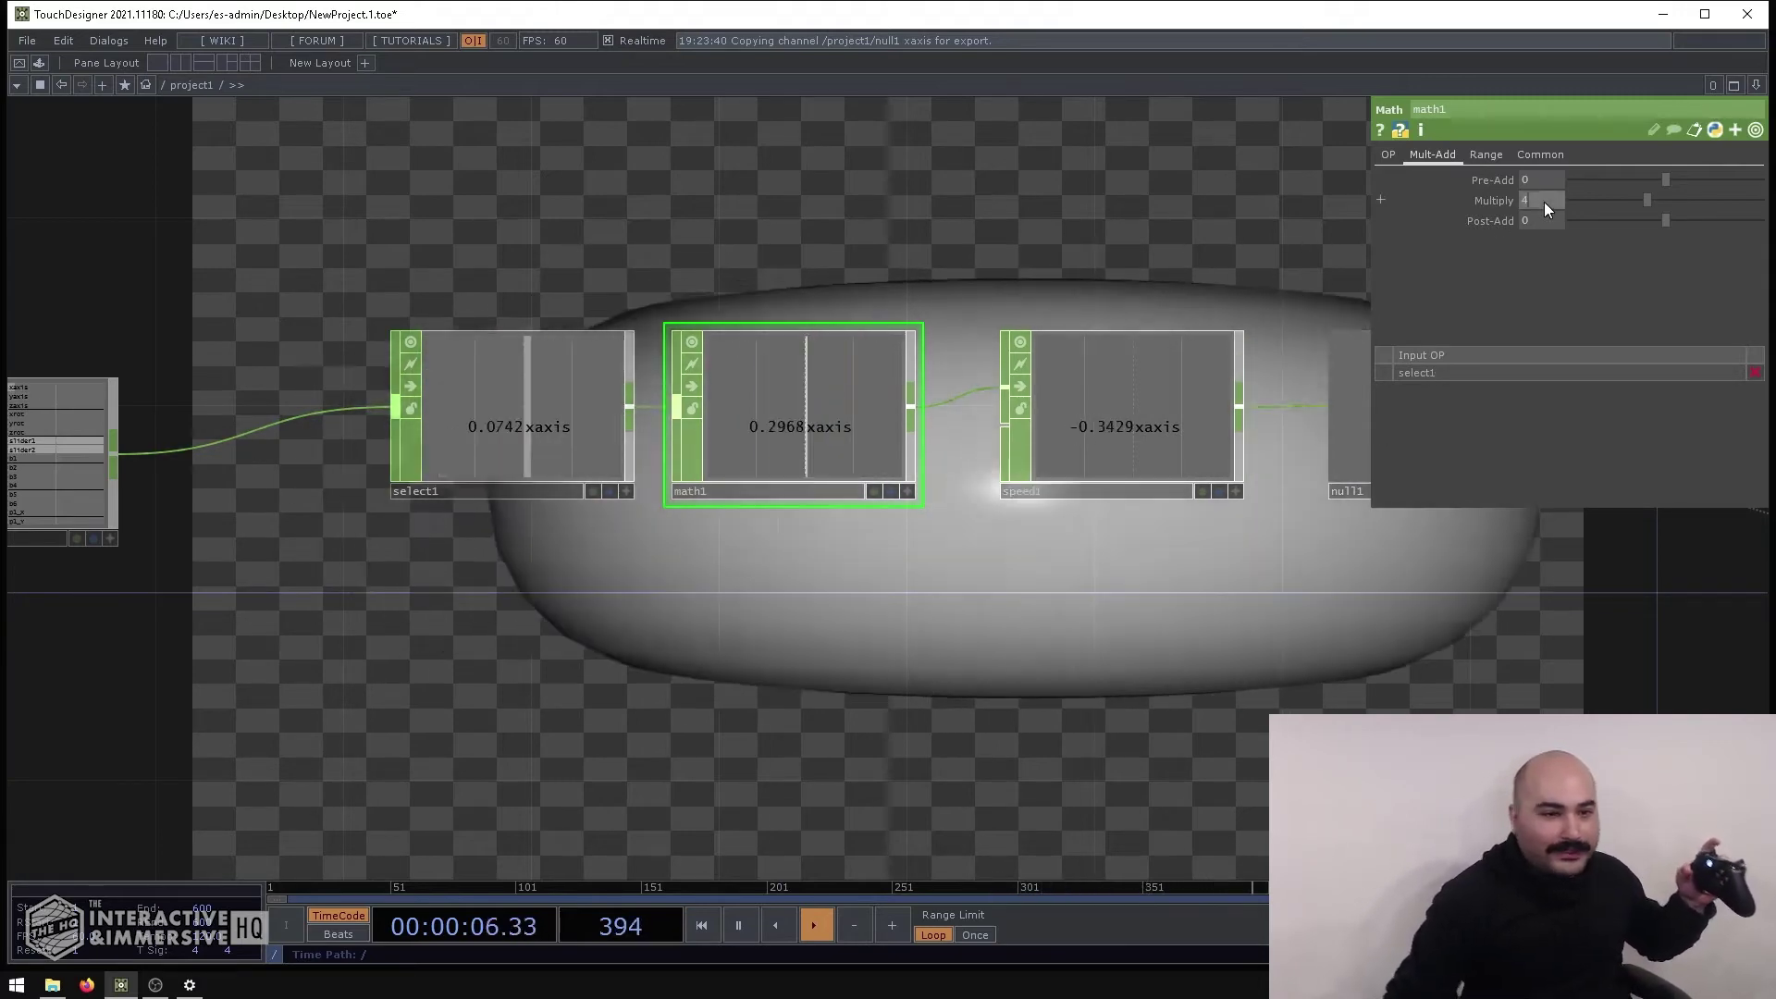
pyautogui.click(1540, 200)
pyautogui.write('10')
pyautogui.press('Return')
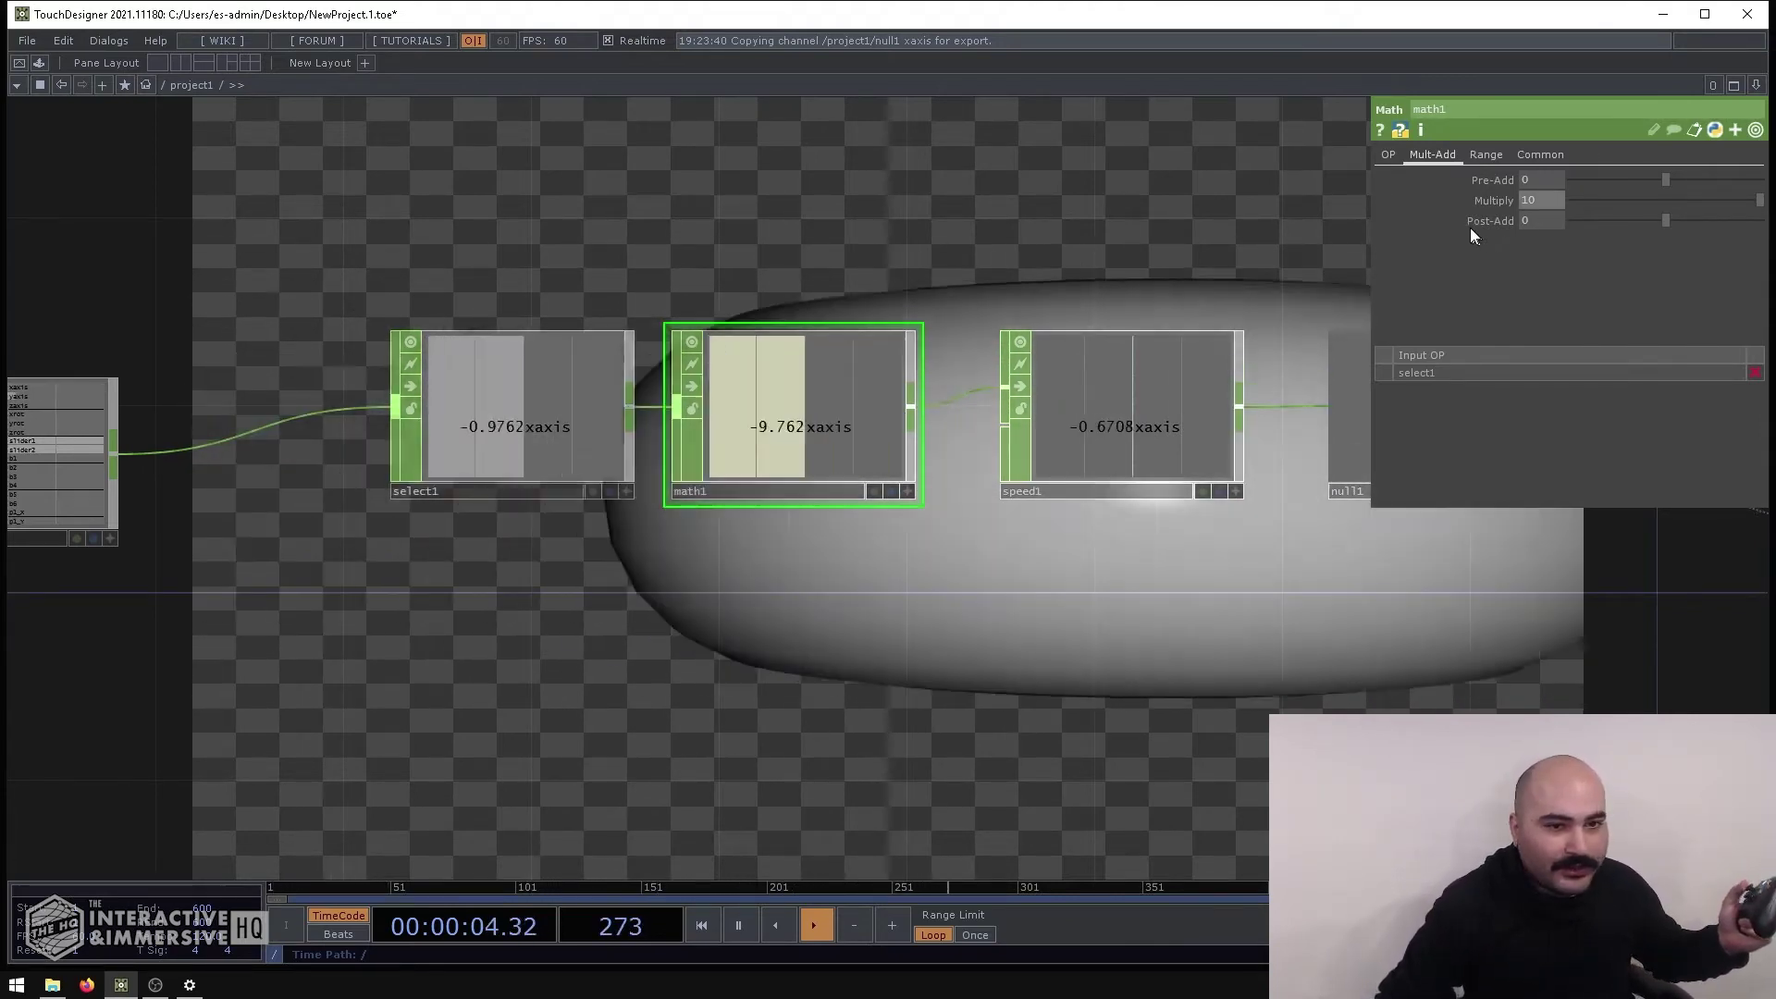
# Set the Math CHOP's Multiply to 3
pyautogui.click(1532, 202)
pyautogui.write('3')
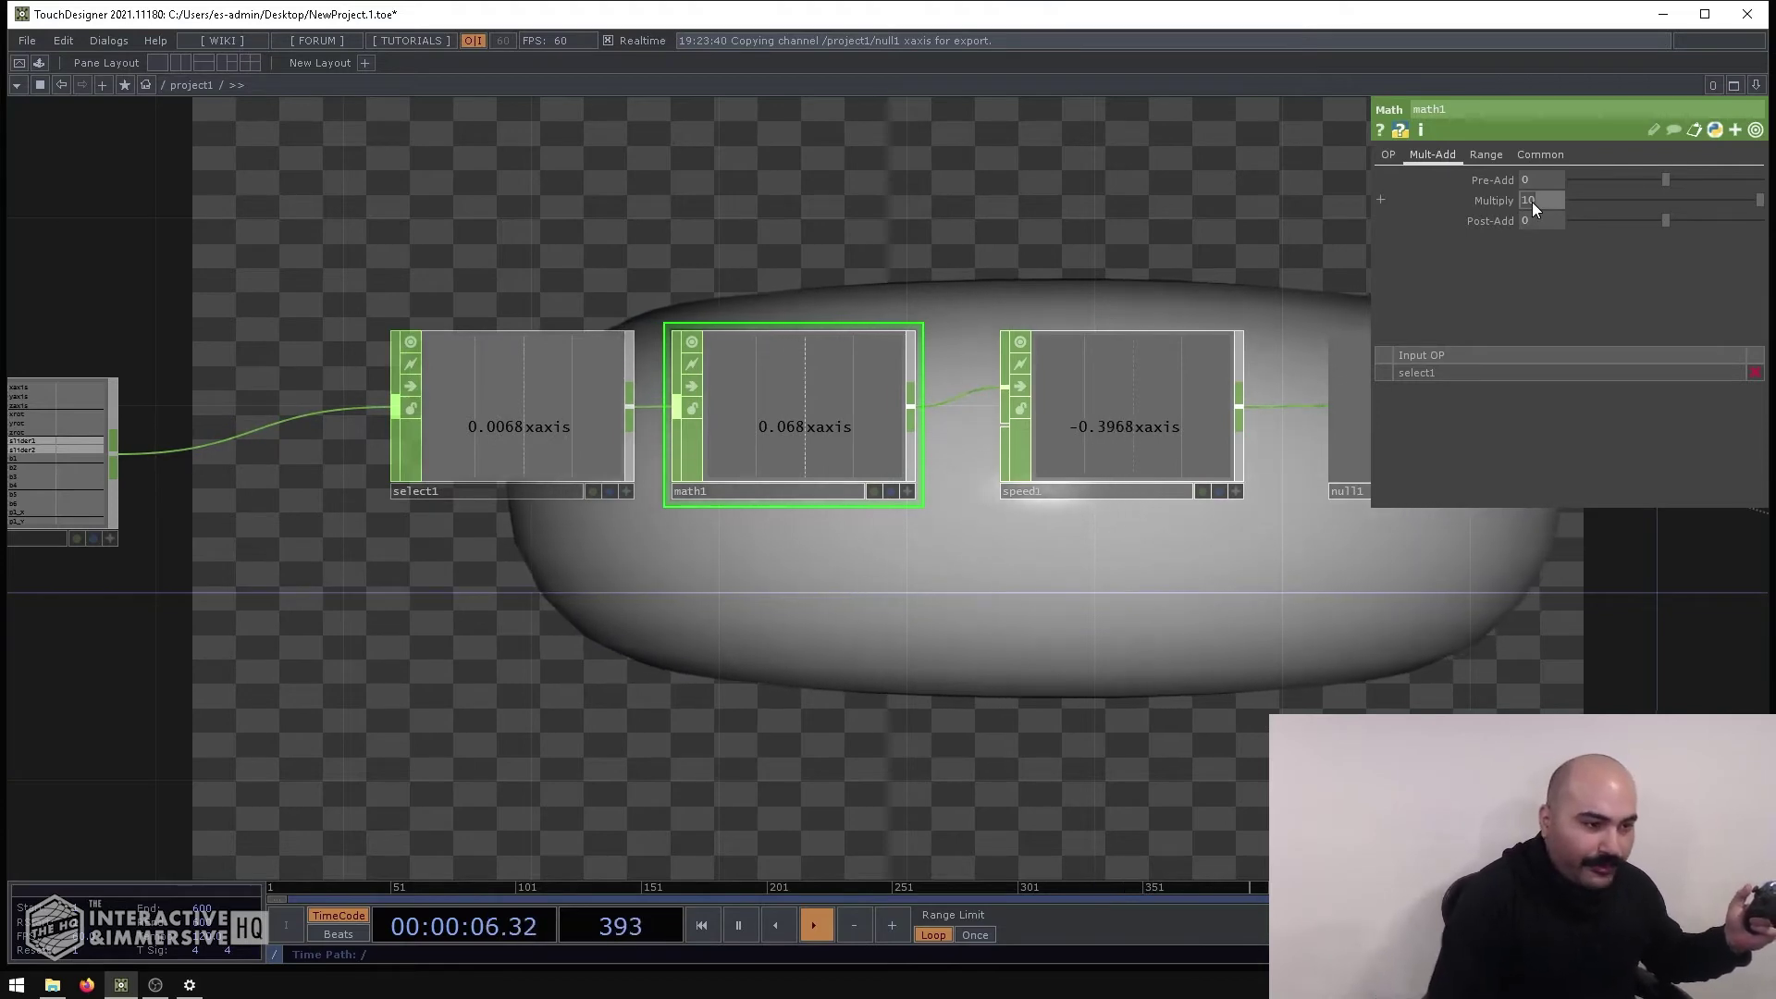
pyautogui.press('Return')
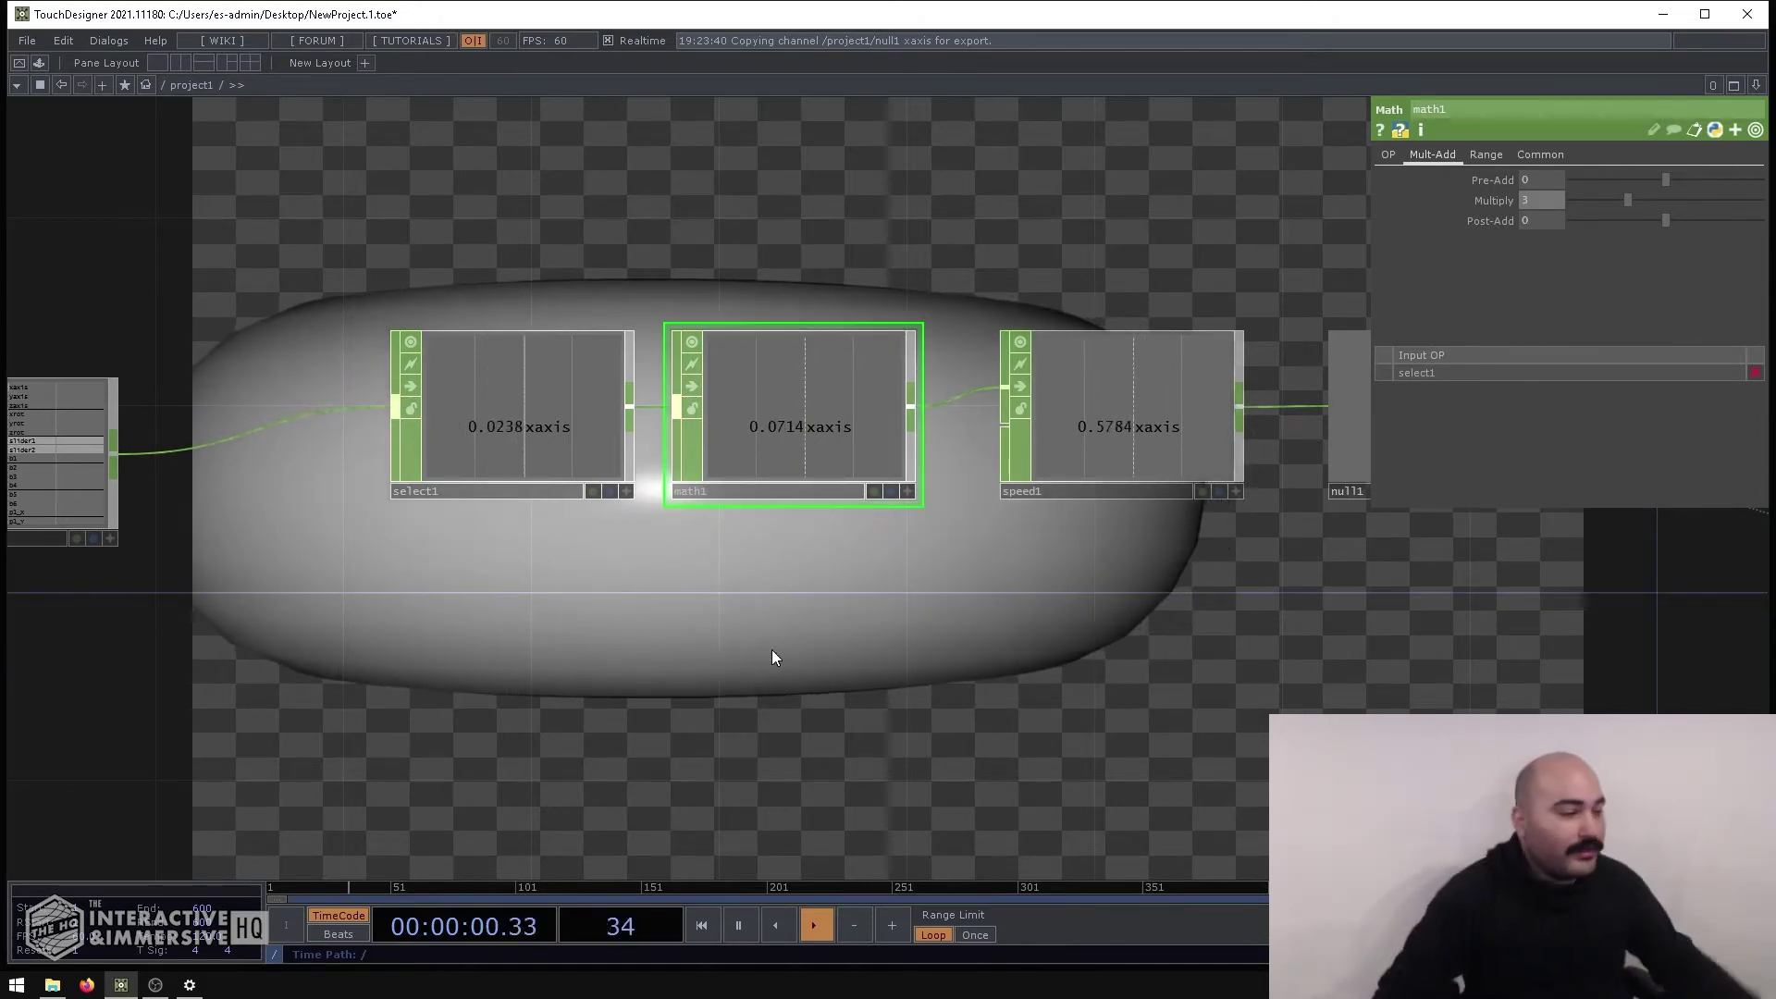
# Duplicate the xaxis Select CHOP and place the copy below the original
pyautogui.moveTo(773, 654); pyautogui.dragTo(893, 623)
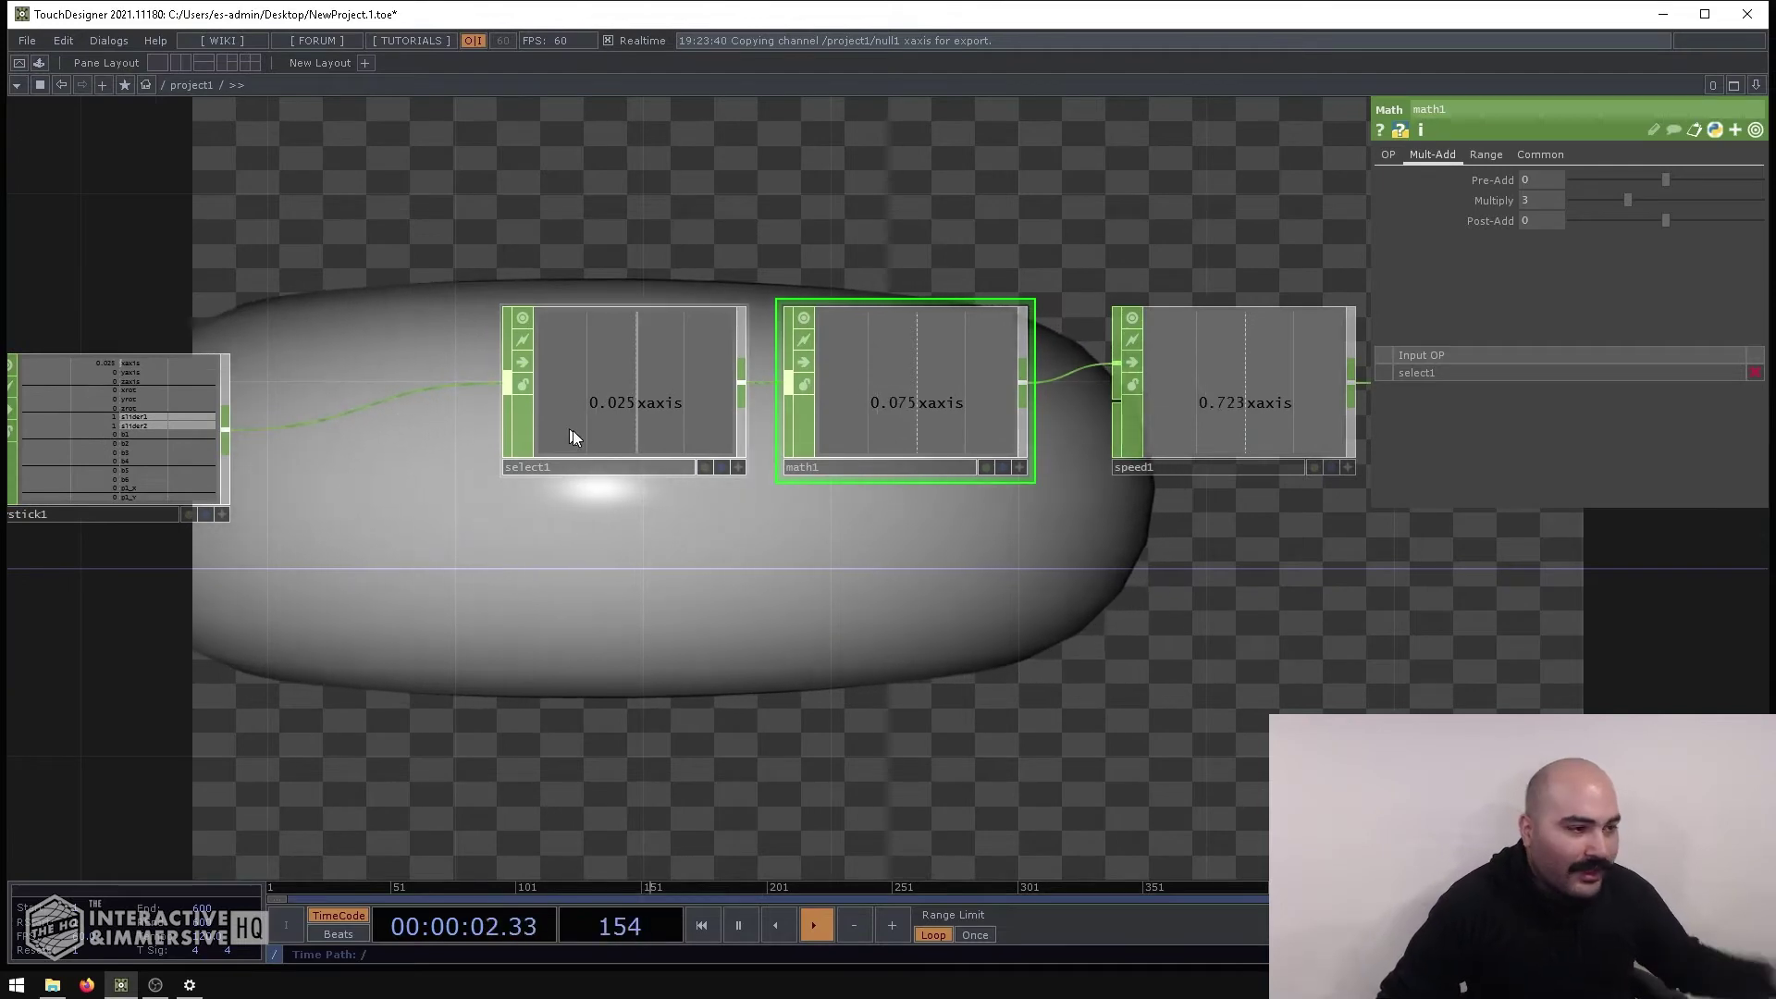
pyautogui.click(603, 390)
pyautogui.hotkey('ctrl', 'c')
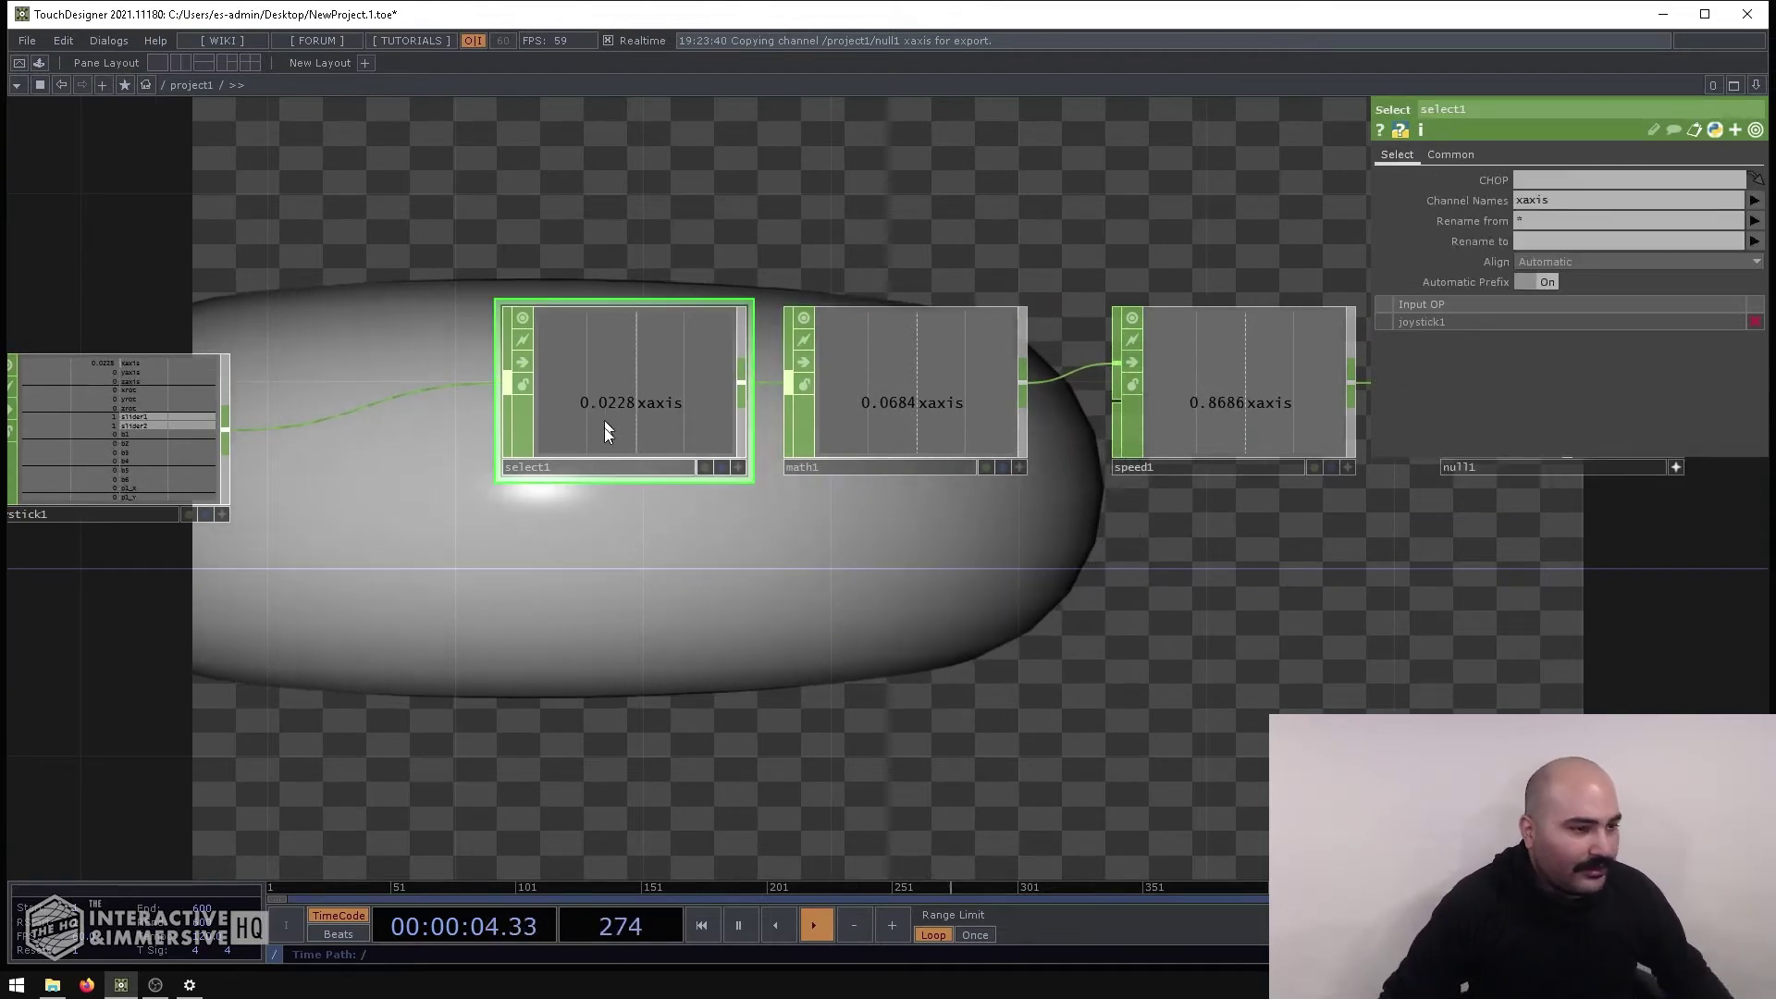
pyautogui.hotkey('ctrl', 'v')
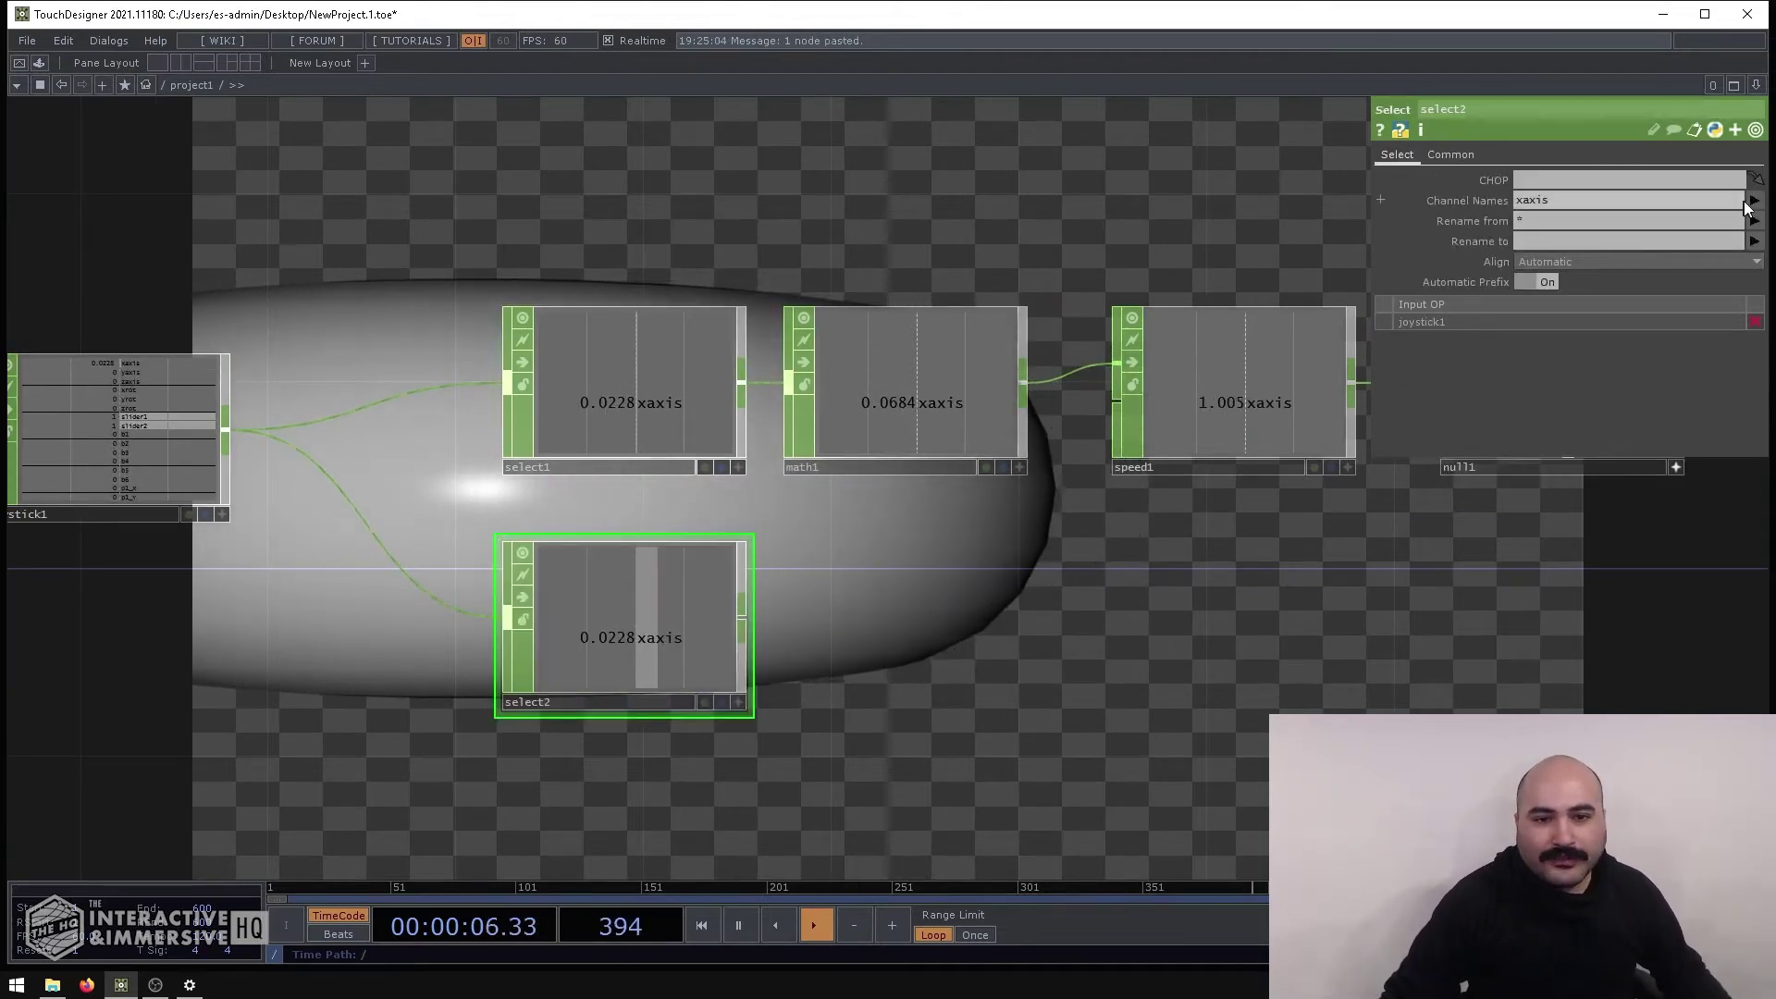
# Set the copied Select CHOP's channel names to yaxis
pyautogui.click(1700, 207)
pyautogui.hotkey('ctrl', 'a')
pyautogui.press('BackSpace')
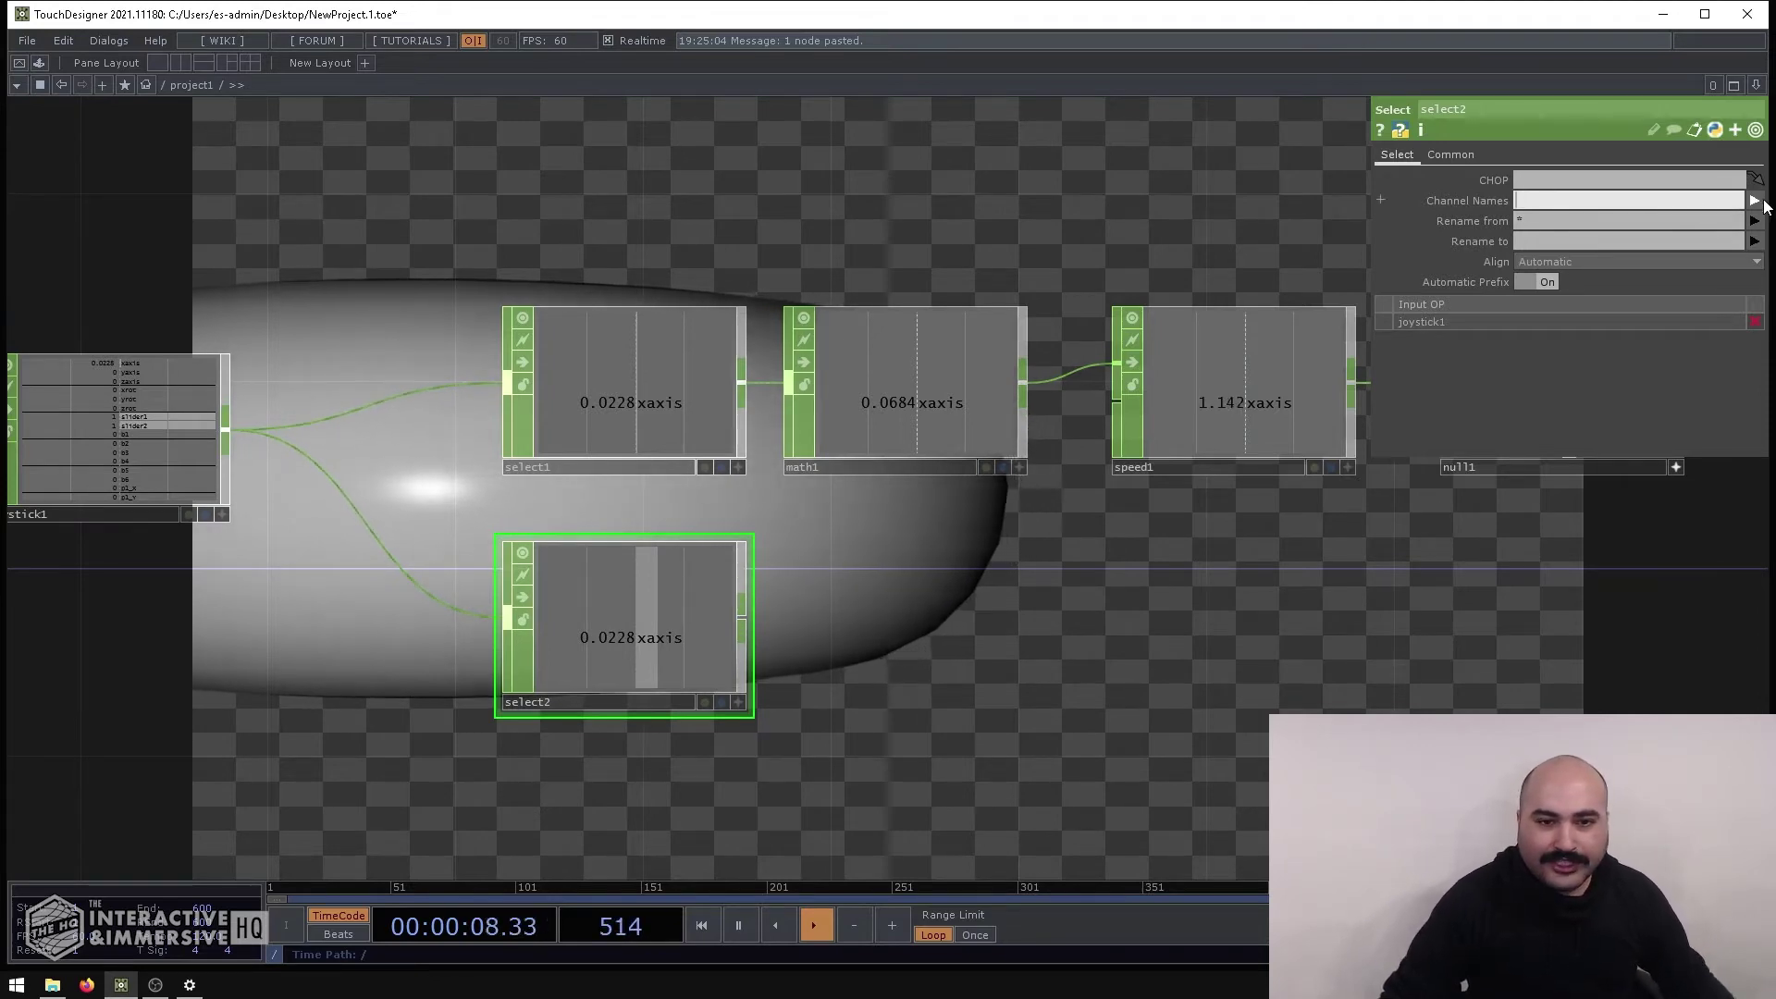
pyautogui.click(1753, 200)
pyautogui.click(1737, 250)
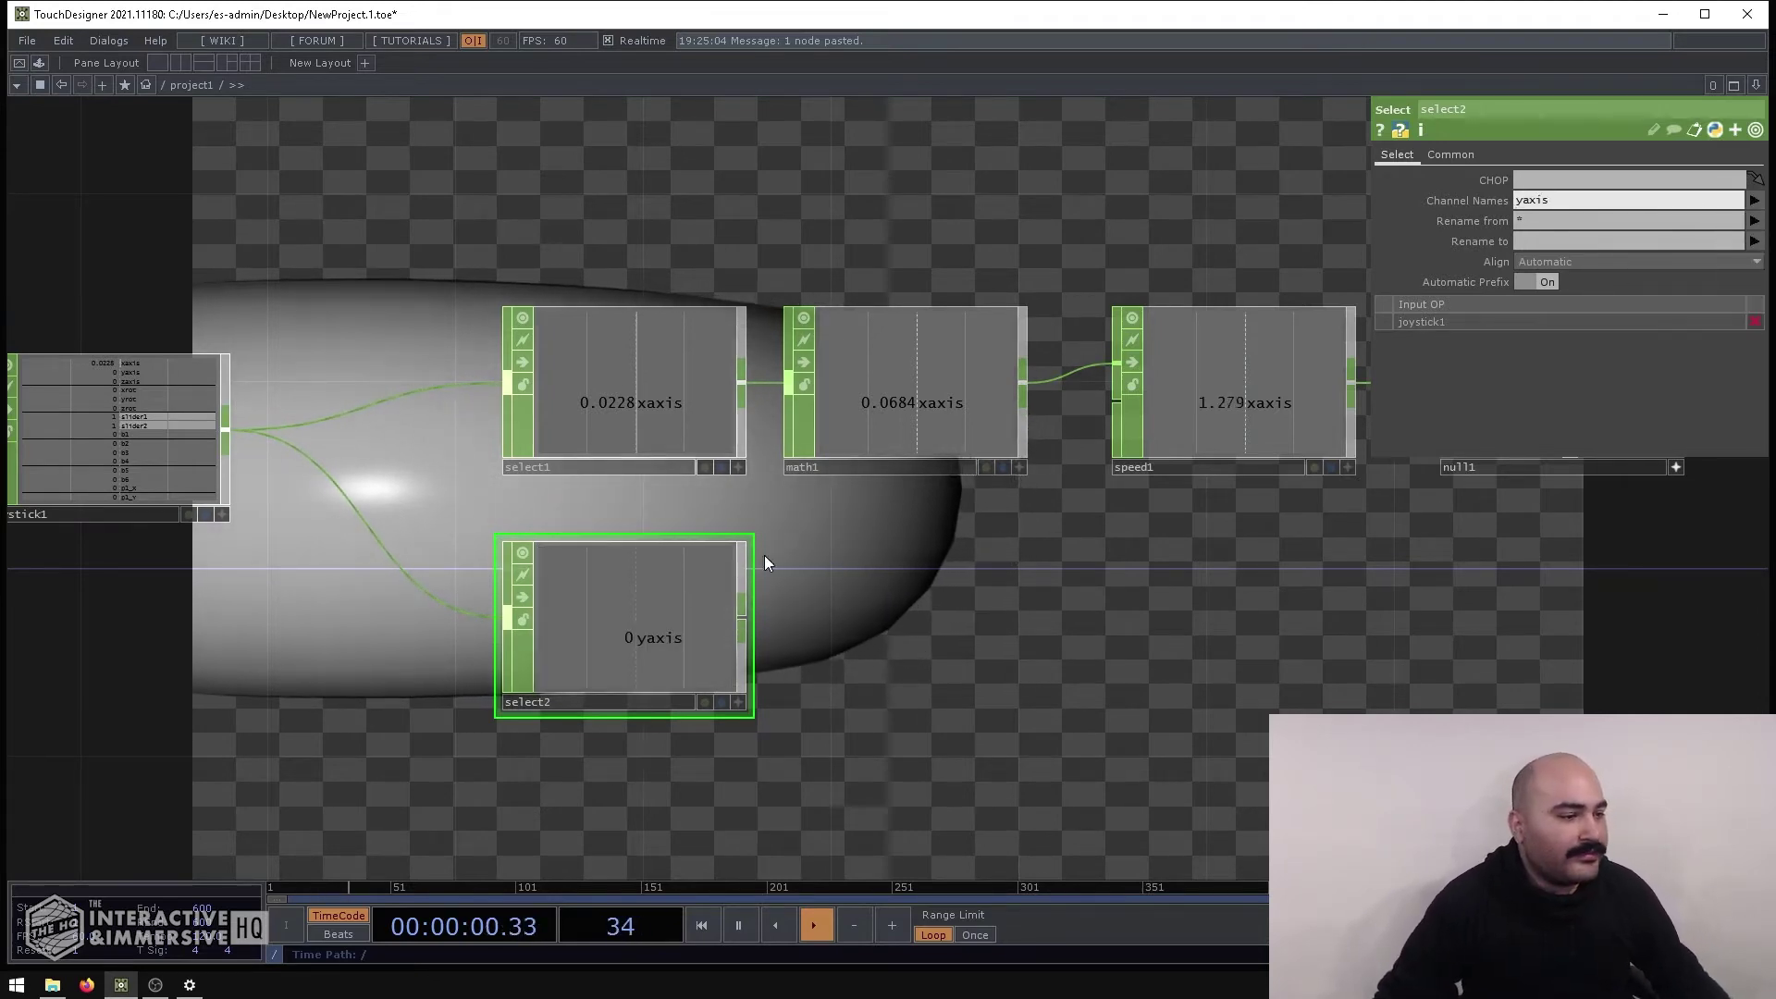
# Duplicate the Math and Speed CHOPs below the originals and connect the yaxis Select CHOP to the copied Math CHOP
pyautogui.press('h')
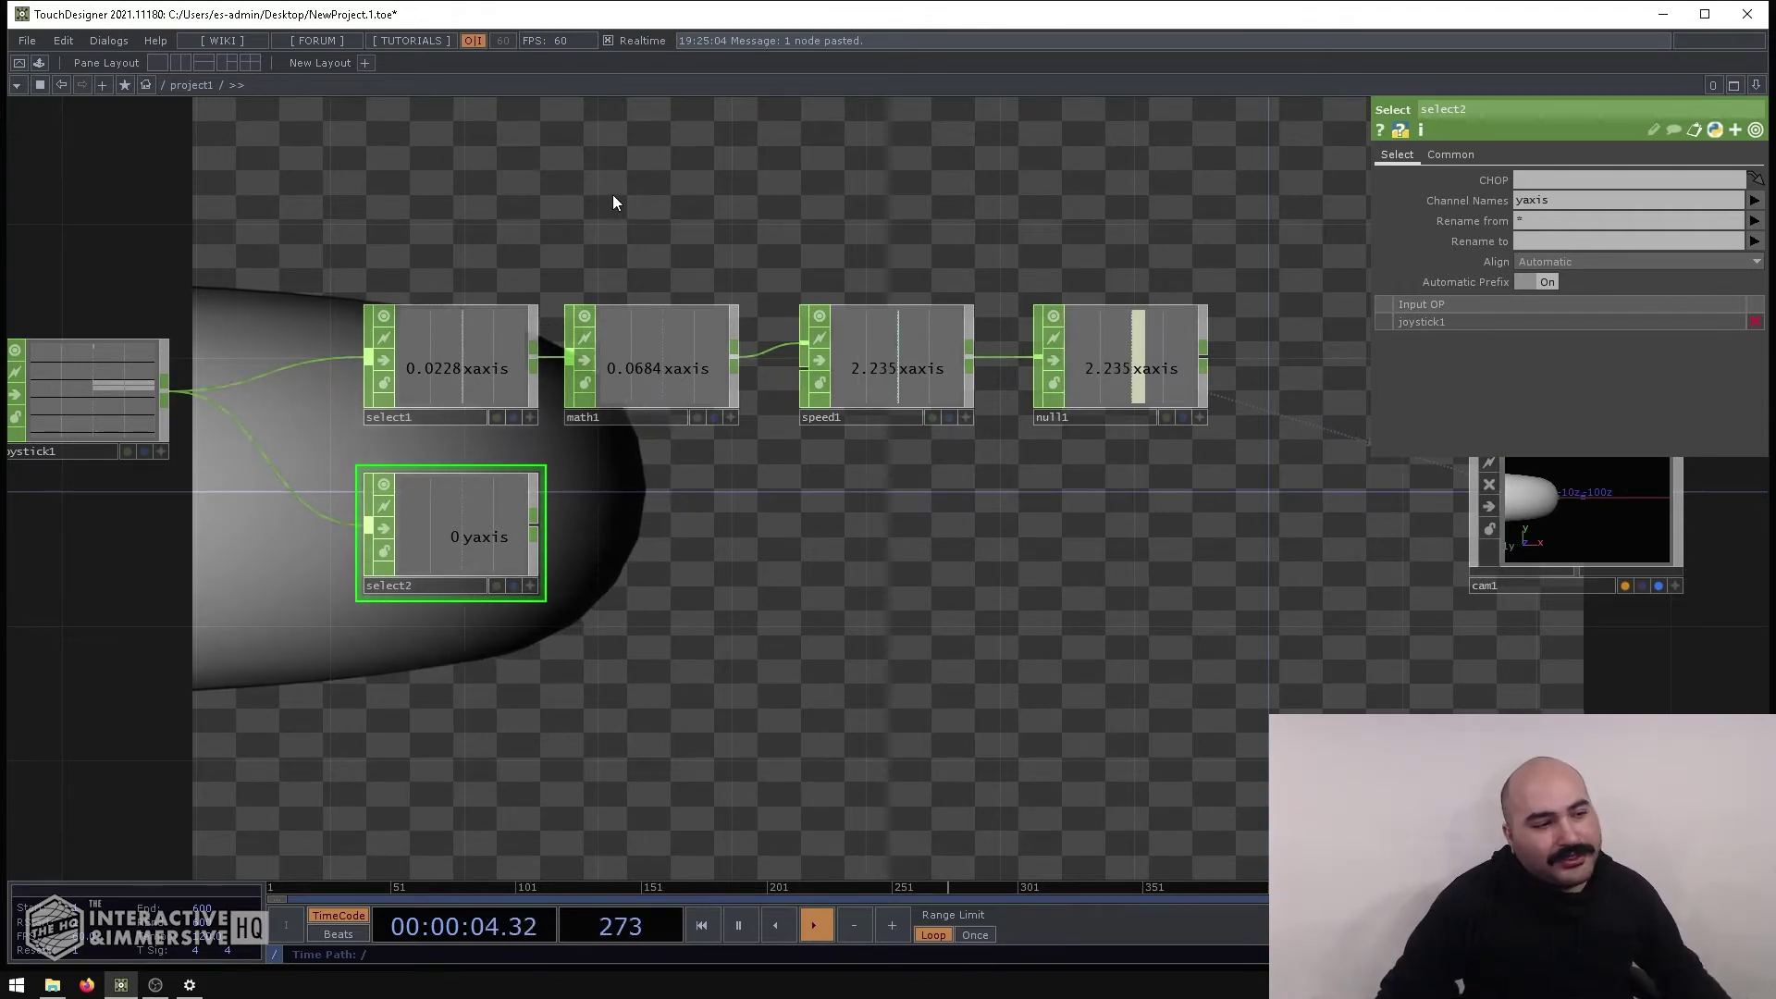
pyautogui.moveTo(609, 197); pyautogui.dragTo(929, 414)
pyautogui.hotkey('ctrl', 'c')
pyautogui.hotkey('ctrl', 'v')
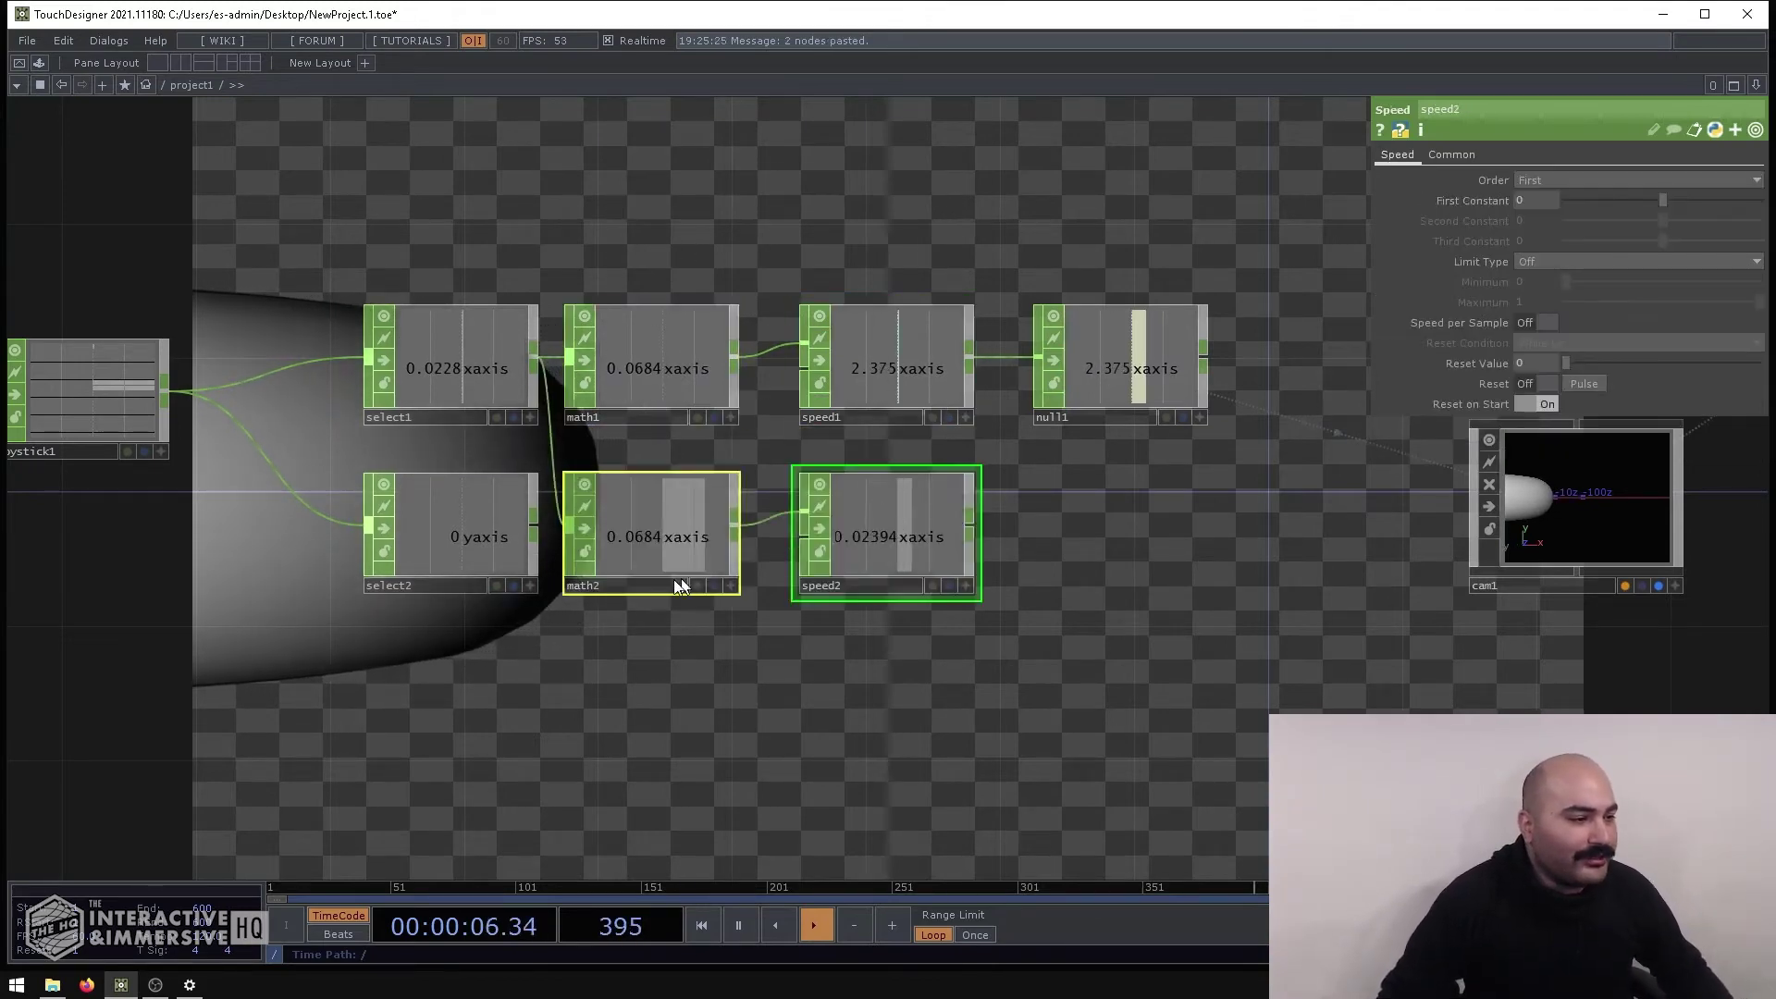
pyautogui.moveTo(535, 529)
pyautogui.mouseDown()
pyautogui.moveTo(551, 481)
pyautogui.moveTo(569, 527)
pyautogui.mouseUp()
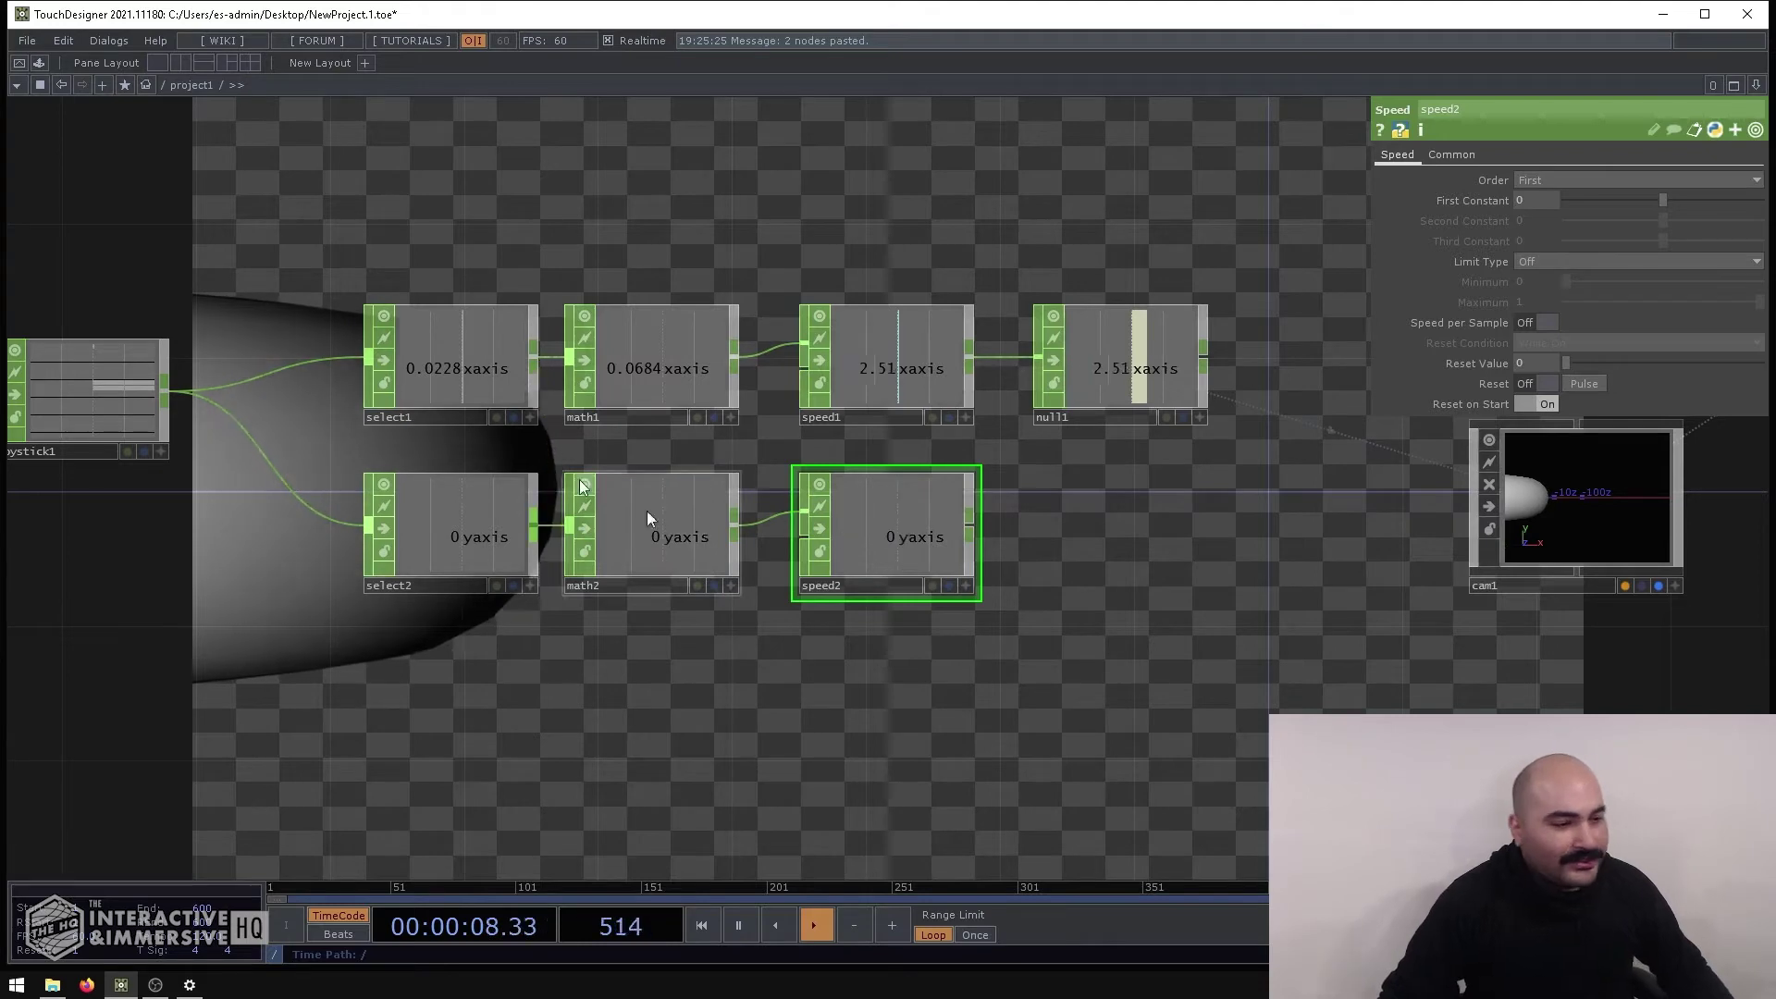
# Add a Null CHOP after the copied Speed CHOP, and delete the duplicated Math, Speed and Null chain
pyautogui.rightClick(973, 527)
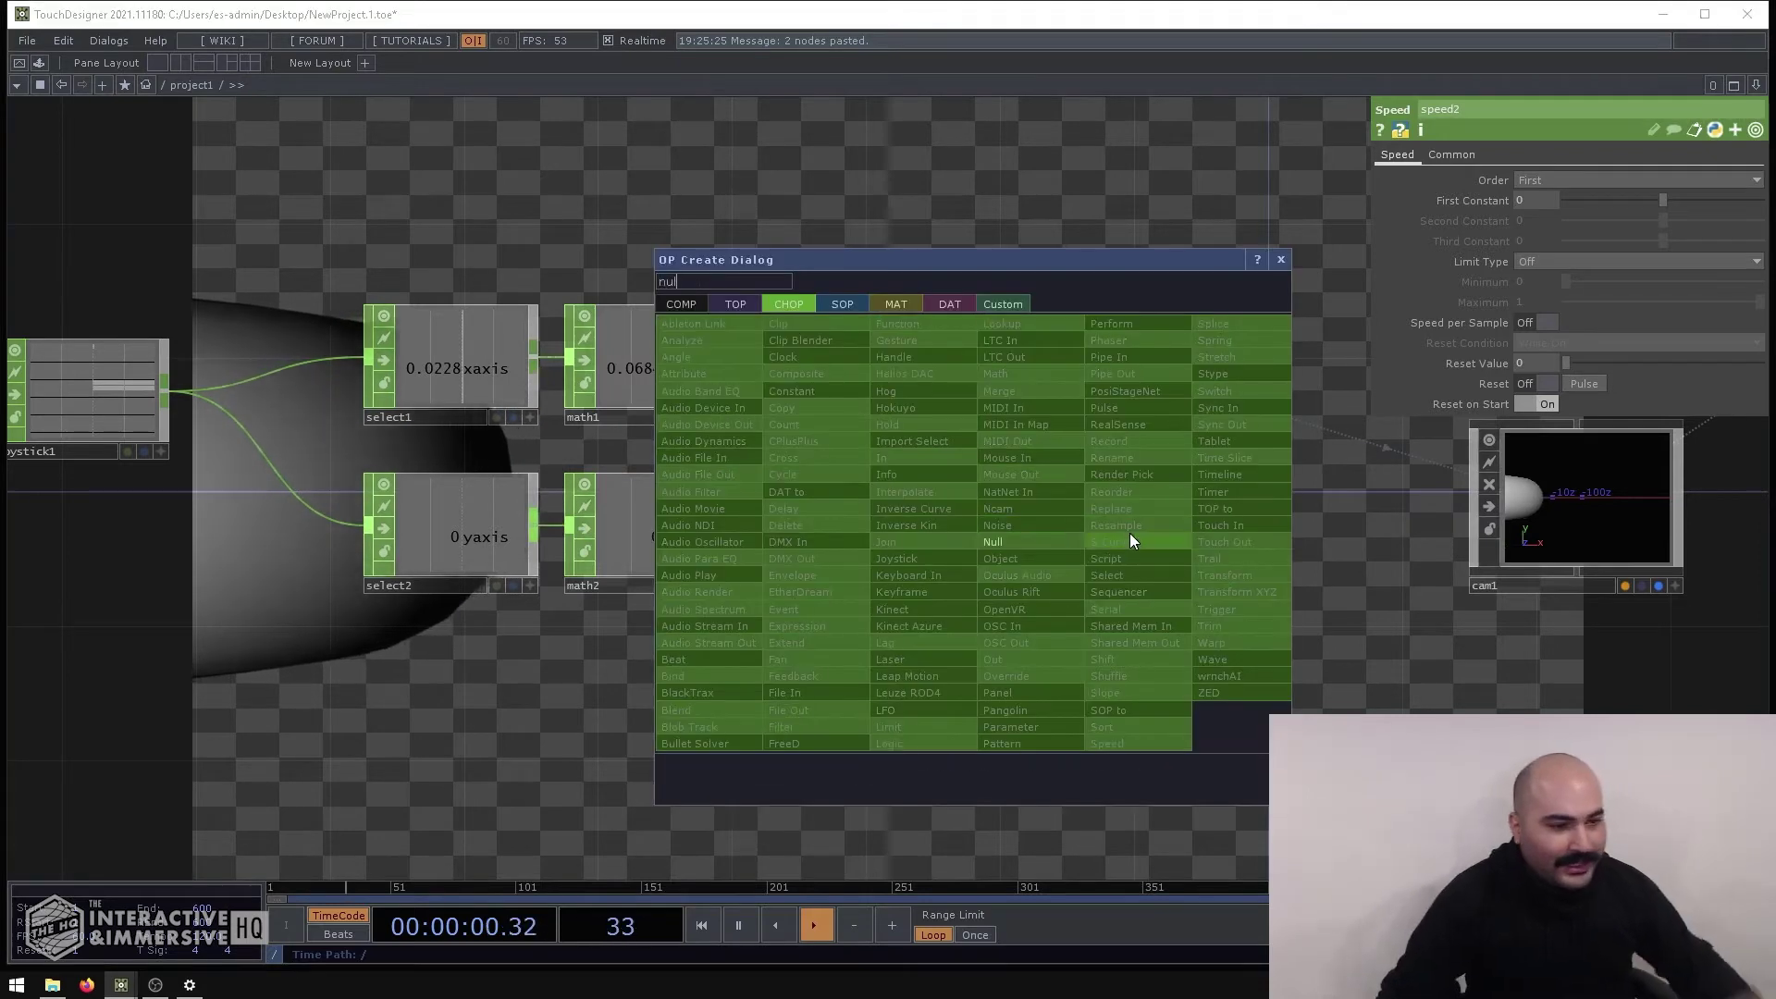
pyautogui.click(1129, 534)
pyautogui.click(1130, 540)
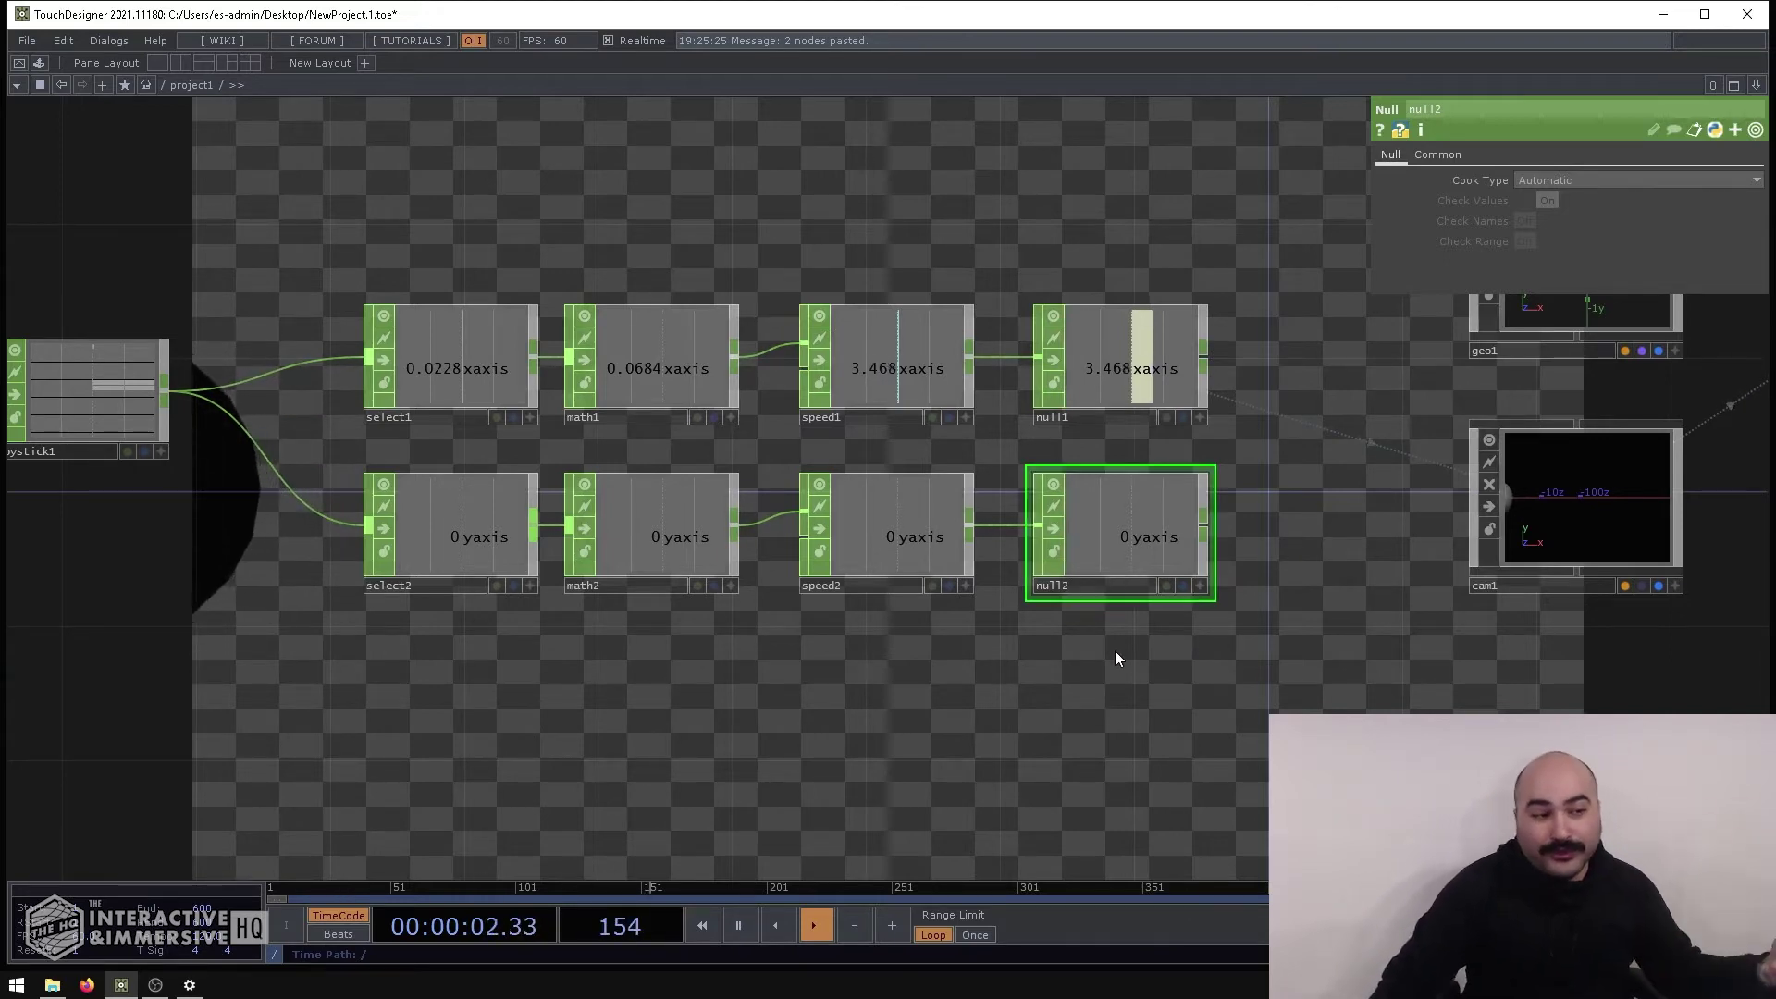
pyautogui.moveTo(1135, 649); pyautogui.dragTo(699, 504)
pyautogui.press('Delete')
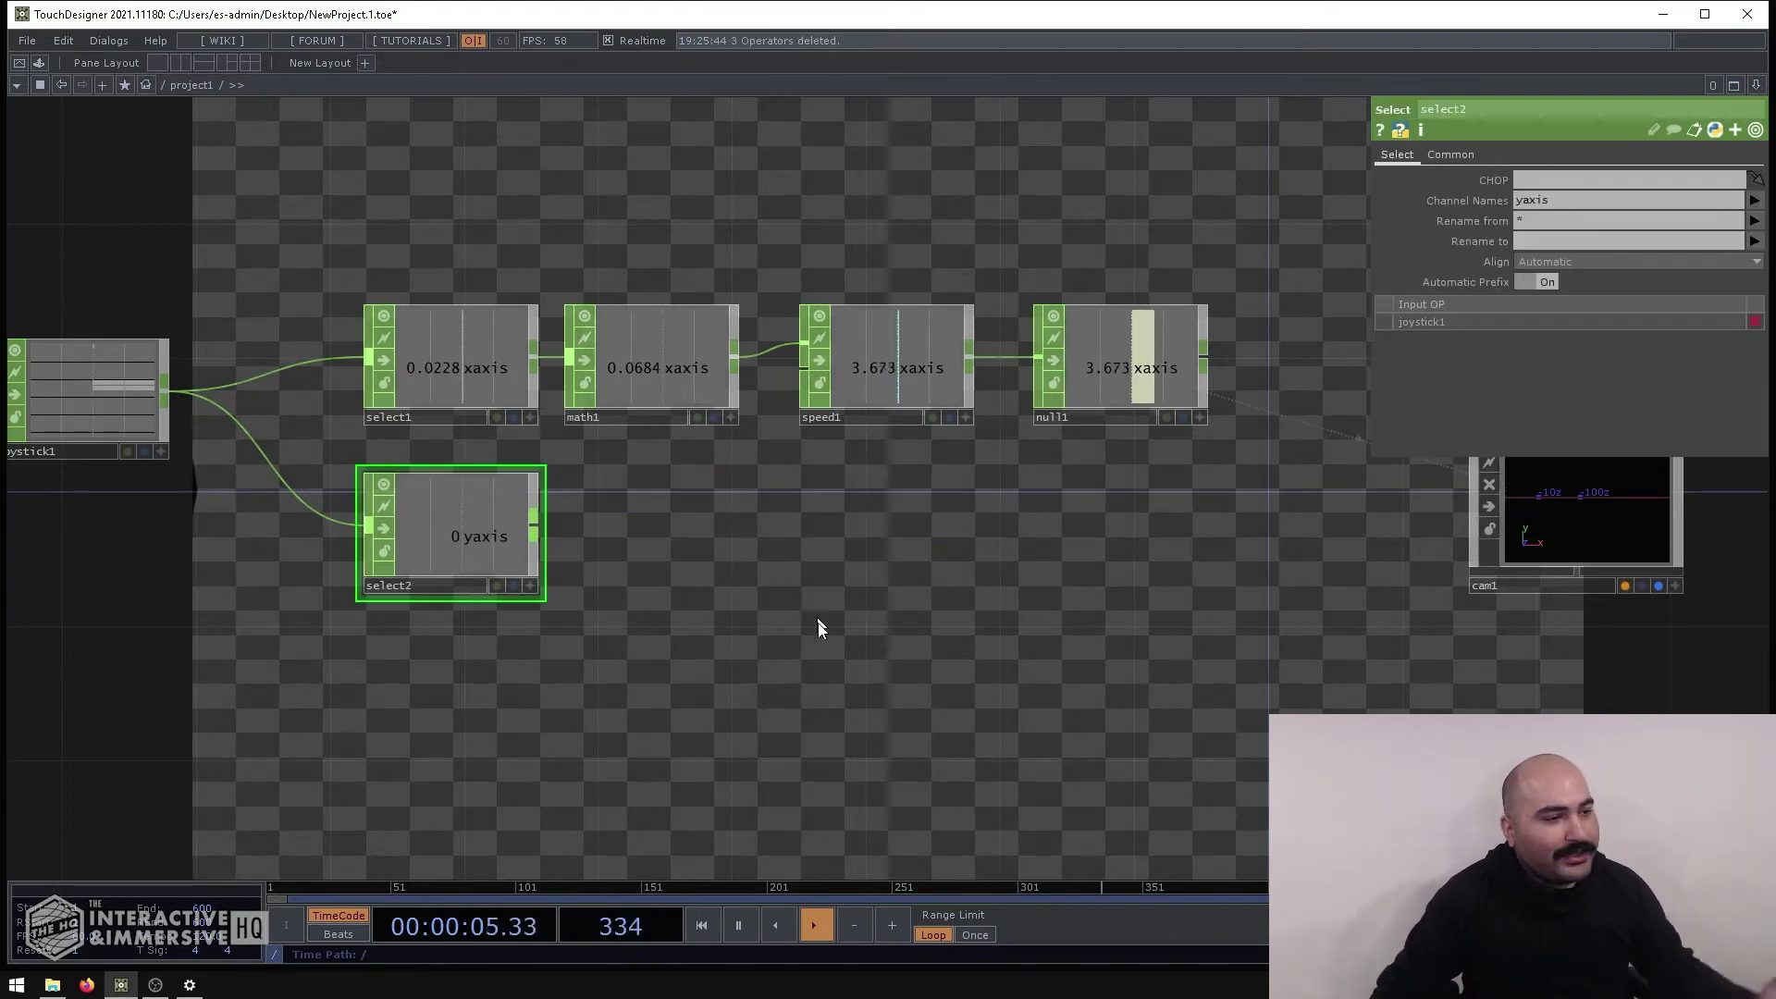
# Connect the yaxis Select CHOP to the original Math CHOP and reposition the Math, Speed and Null CHOPs midway between both Selects
pyautogui.click(656, 361)
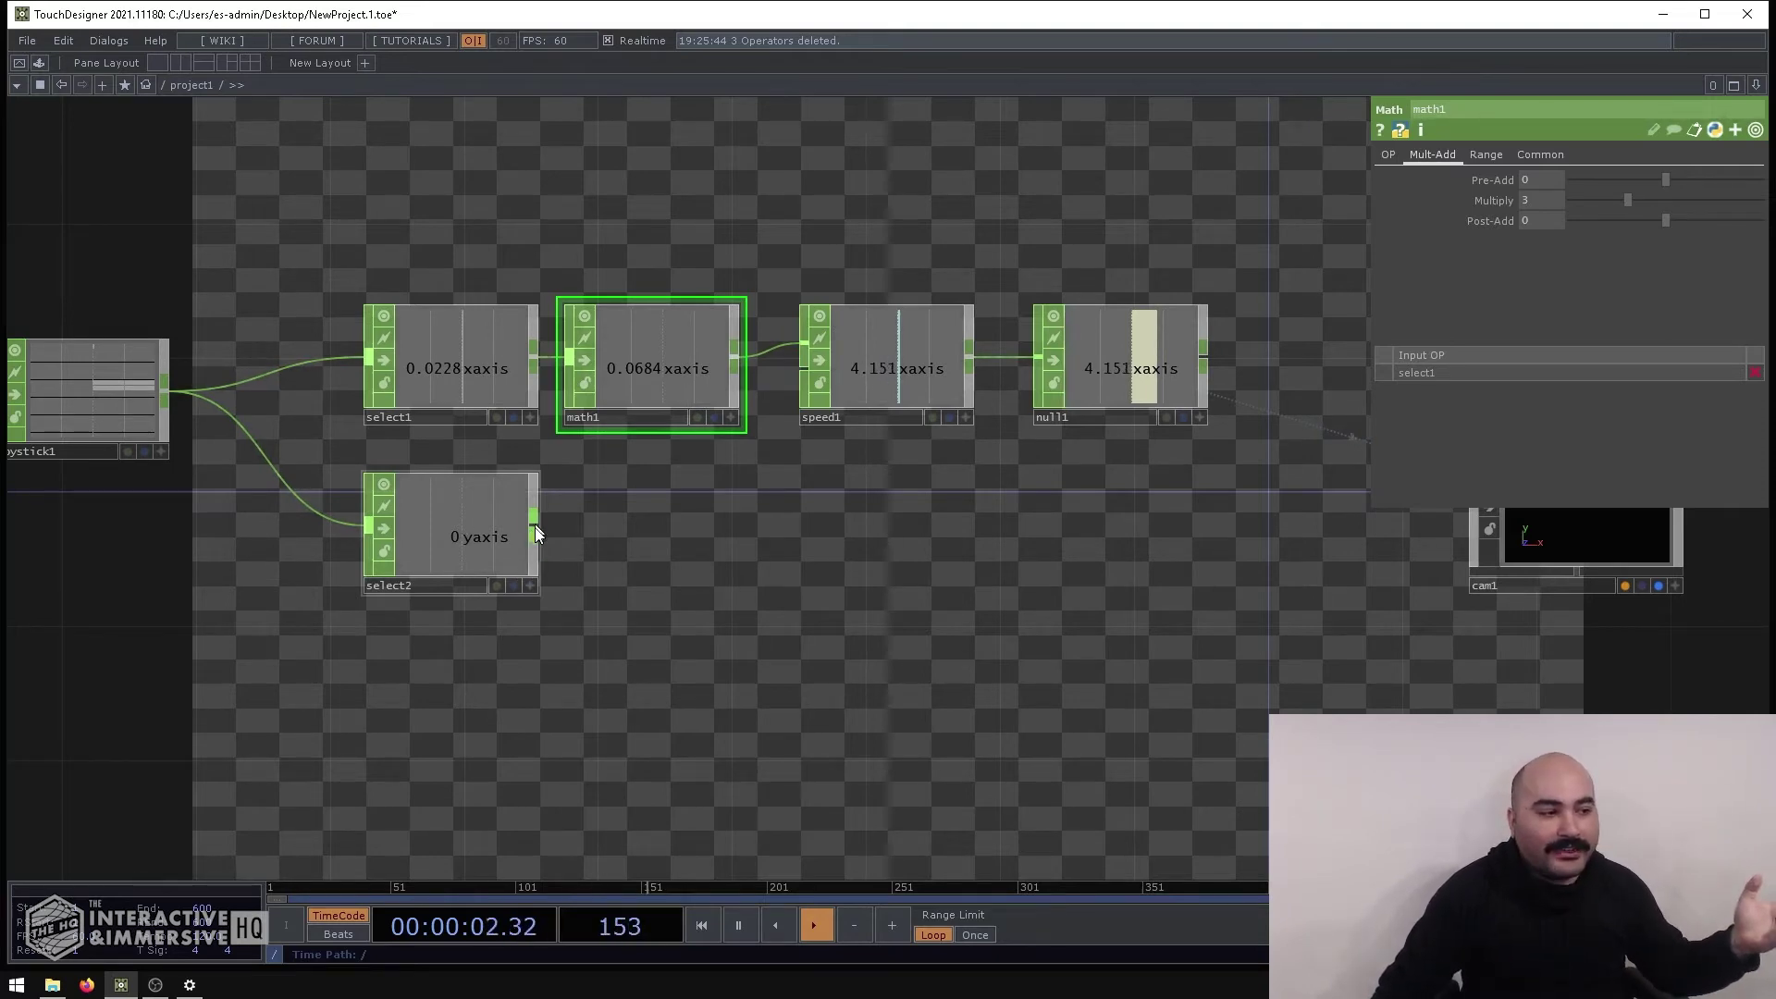
pyautogui.moveTo(535, 527); pyautogui.dragTo(568, 403)
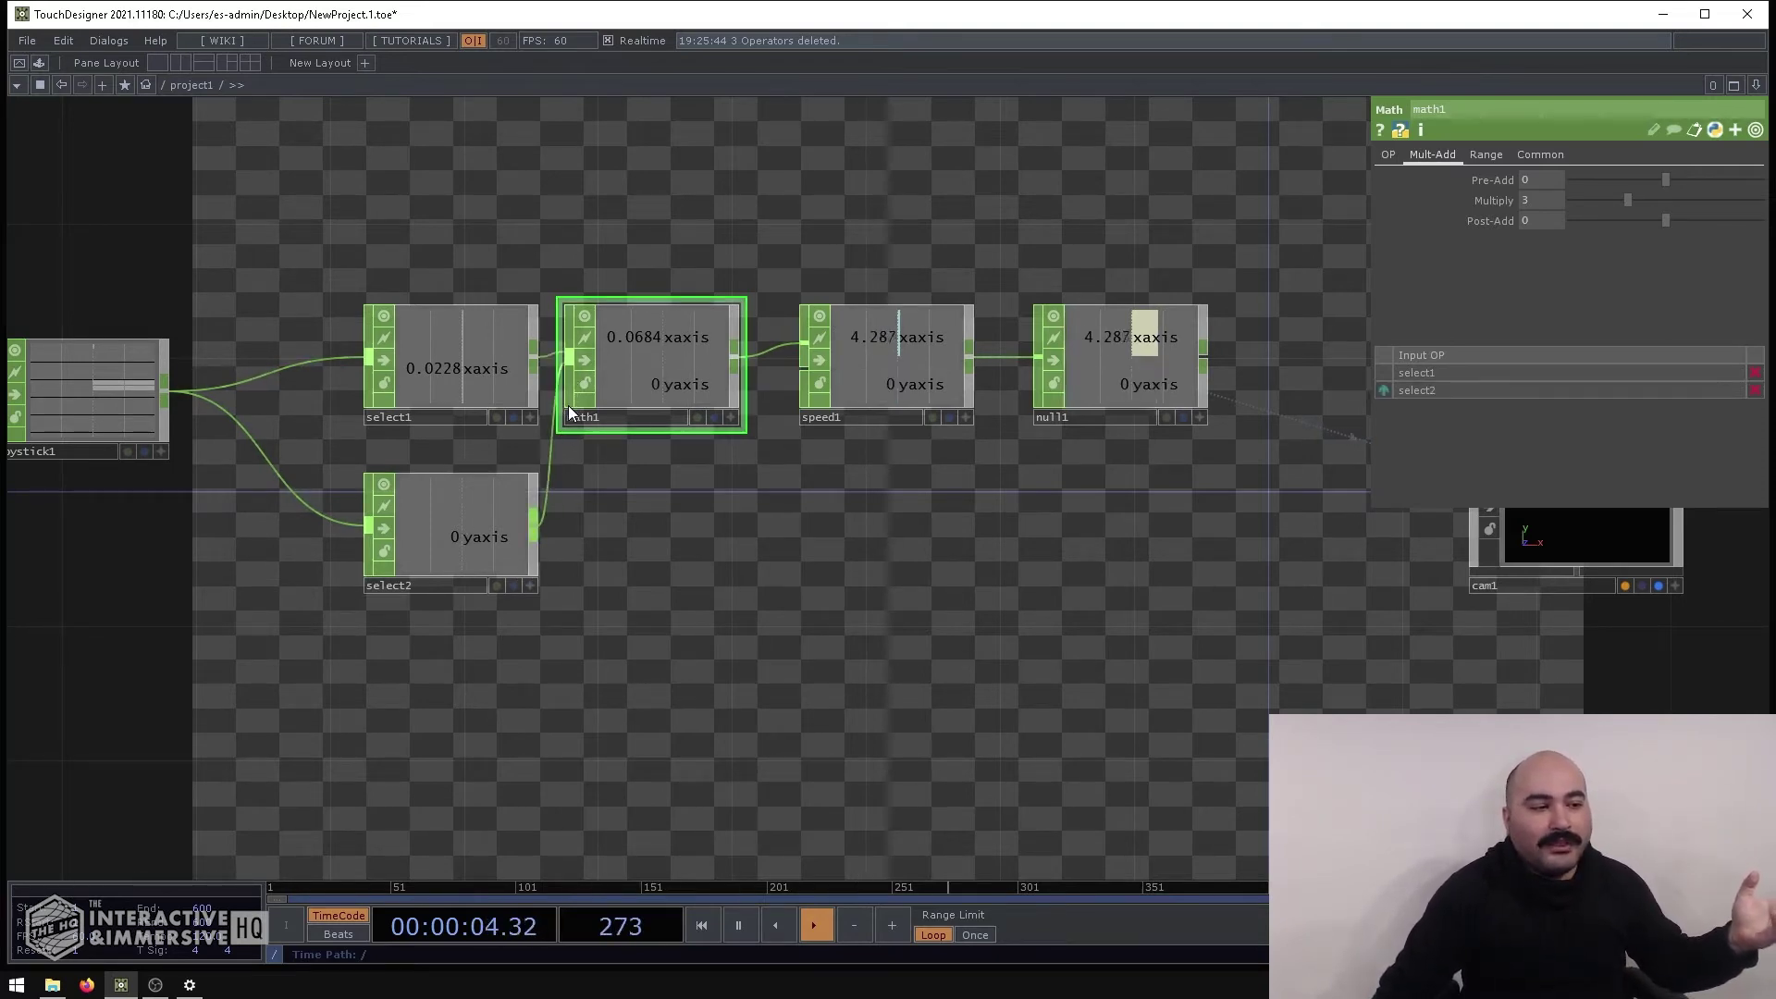
pyautogui.click(886, 374)
pyautogui.moveTo(705, 265); pyautogui.dragTo(1156, 407)
pyautogui.moveTo(934, 370); pyautogui.dragTo(985, 449)
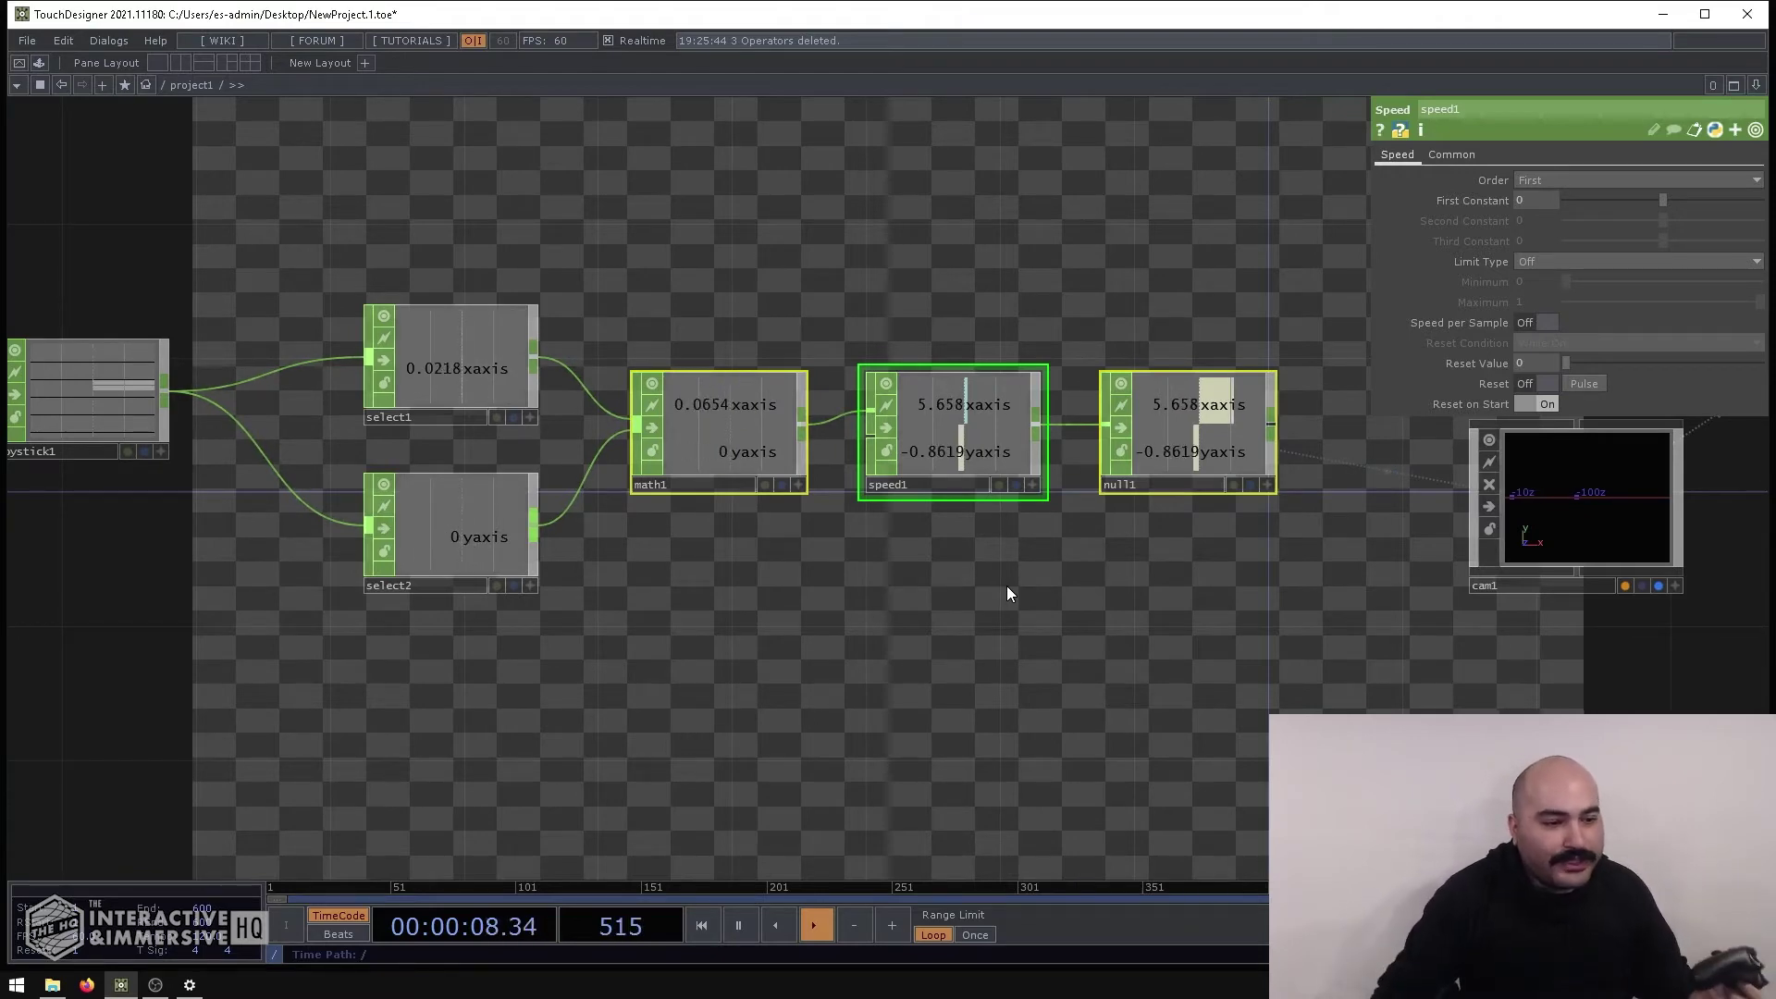
# Link the Null CHOP's yaxis channel to the camera's Translate Y parameter
pyautogui.click(1180, 453)
pyautogui.moveTo(1660, 475); pyautogui.dragTo(1332, 469)
pyautogui.click(1332, 475)
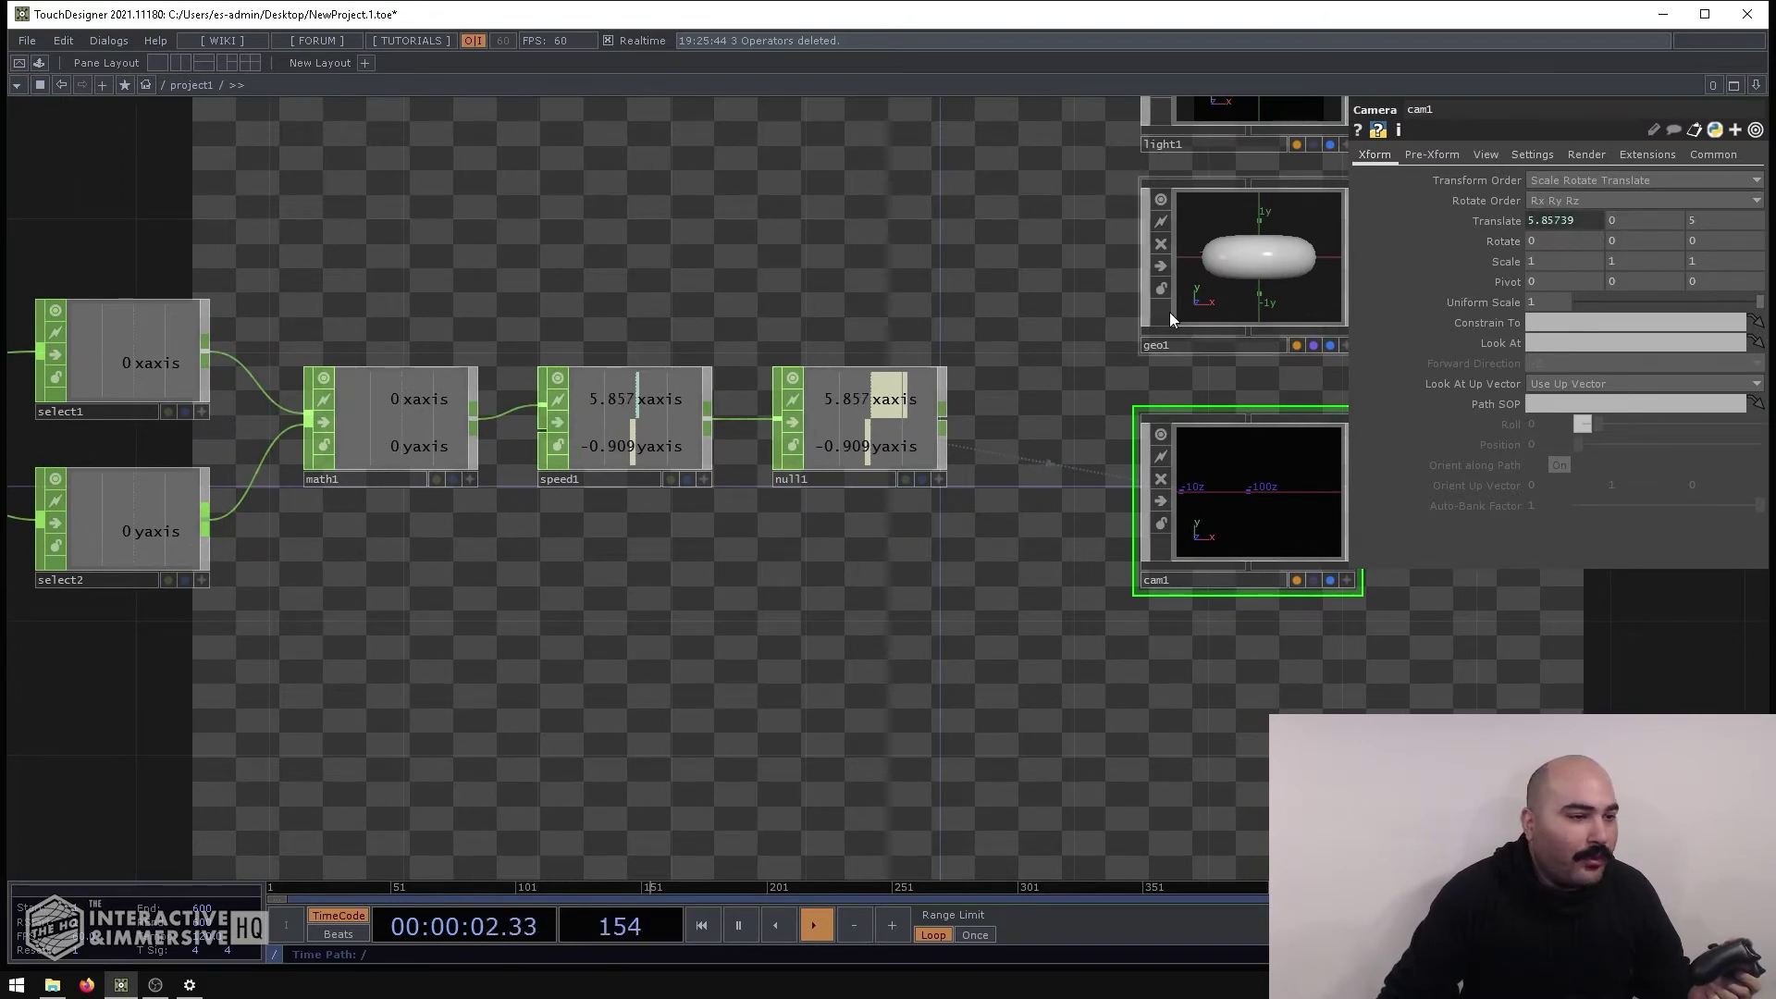
pyautogui.click(937, 480)
pyautogui.moveTo(883, 450); pyautogui.dragTo(1619, 222)
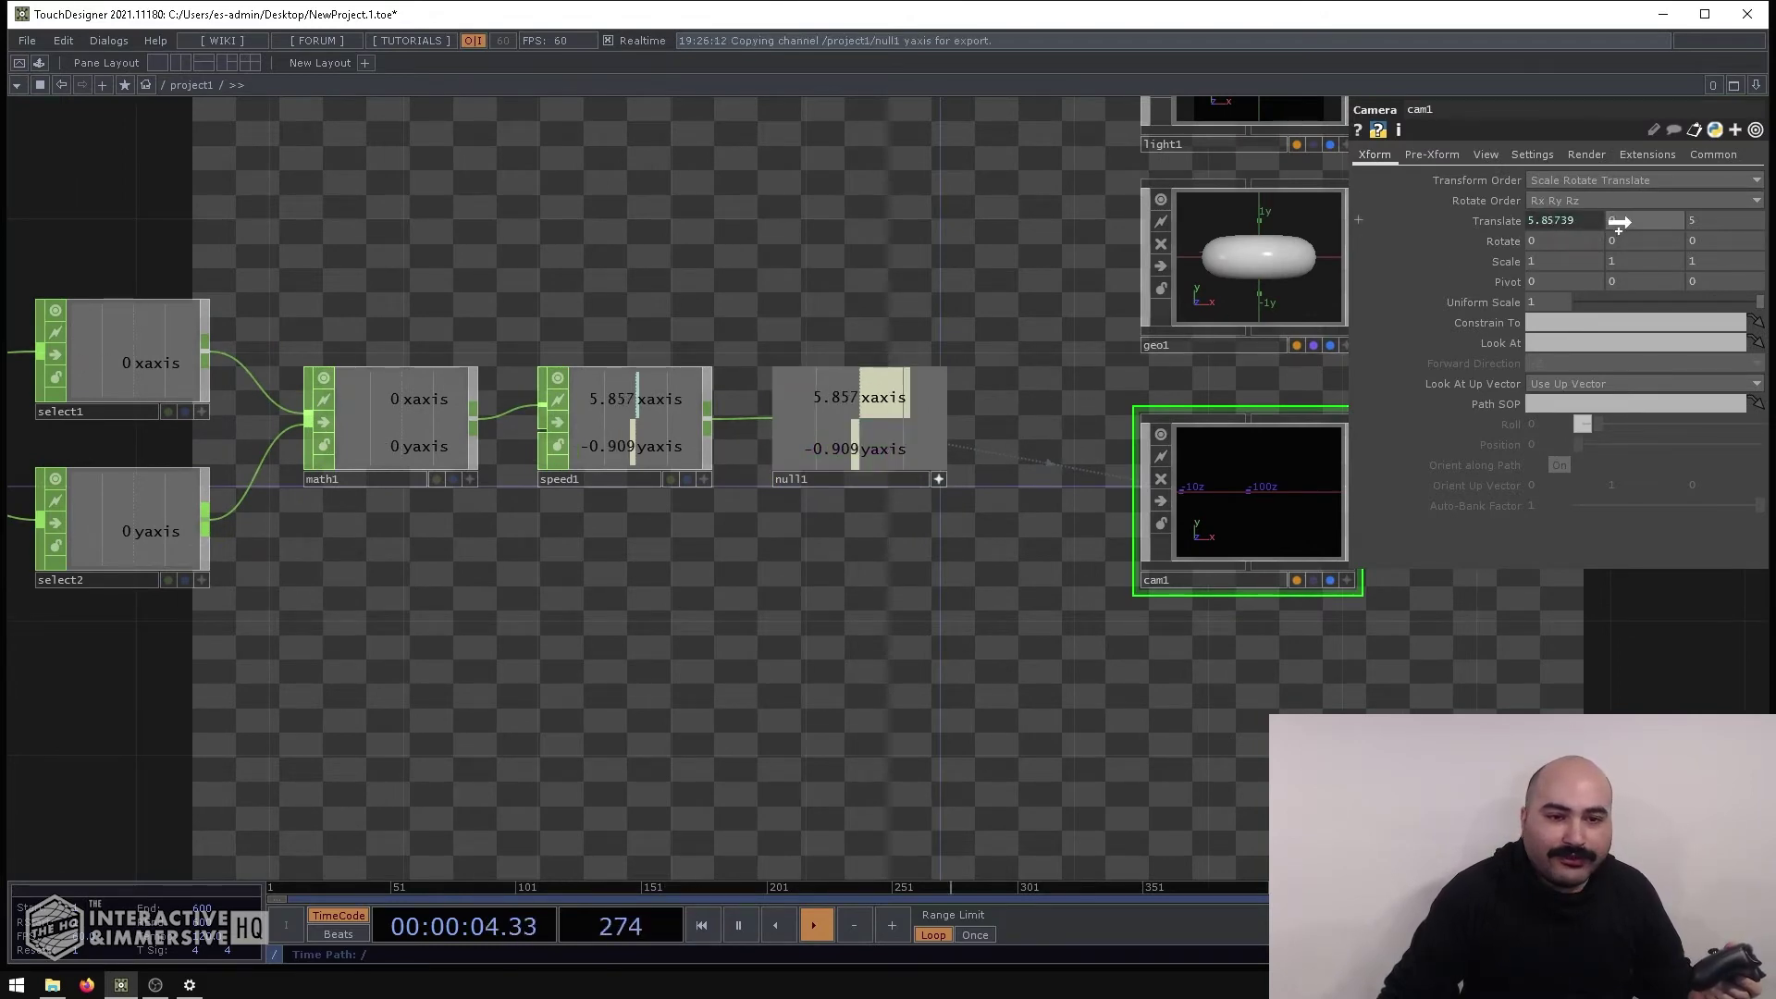
pyautogui.click(1596, 229)
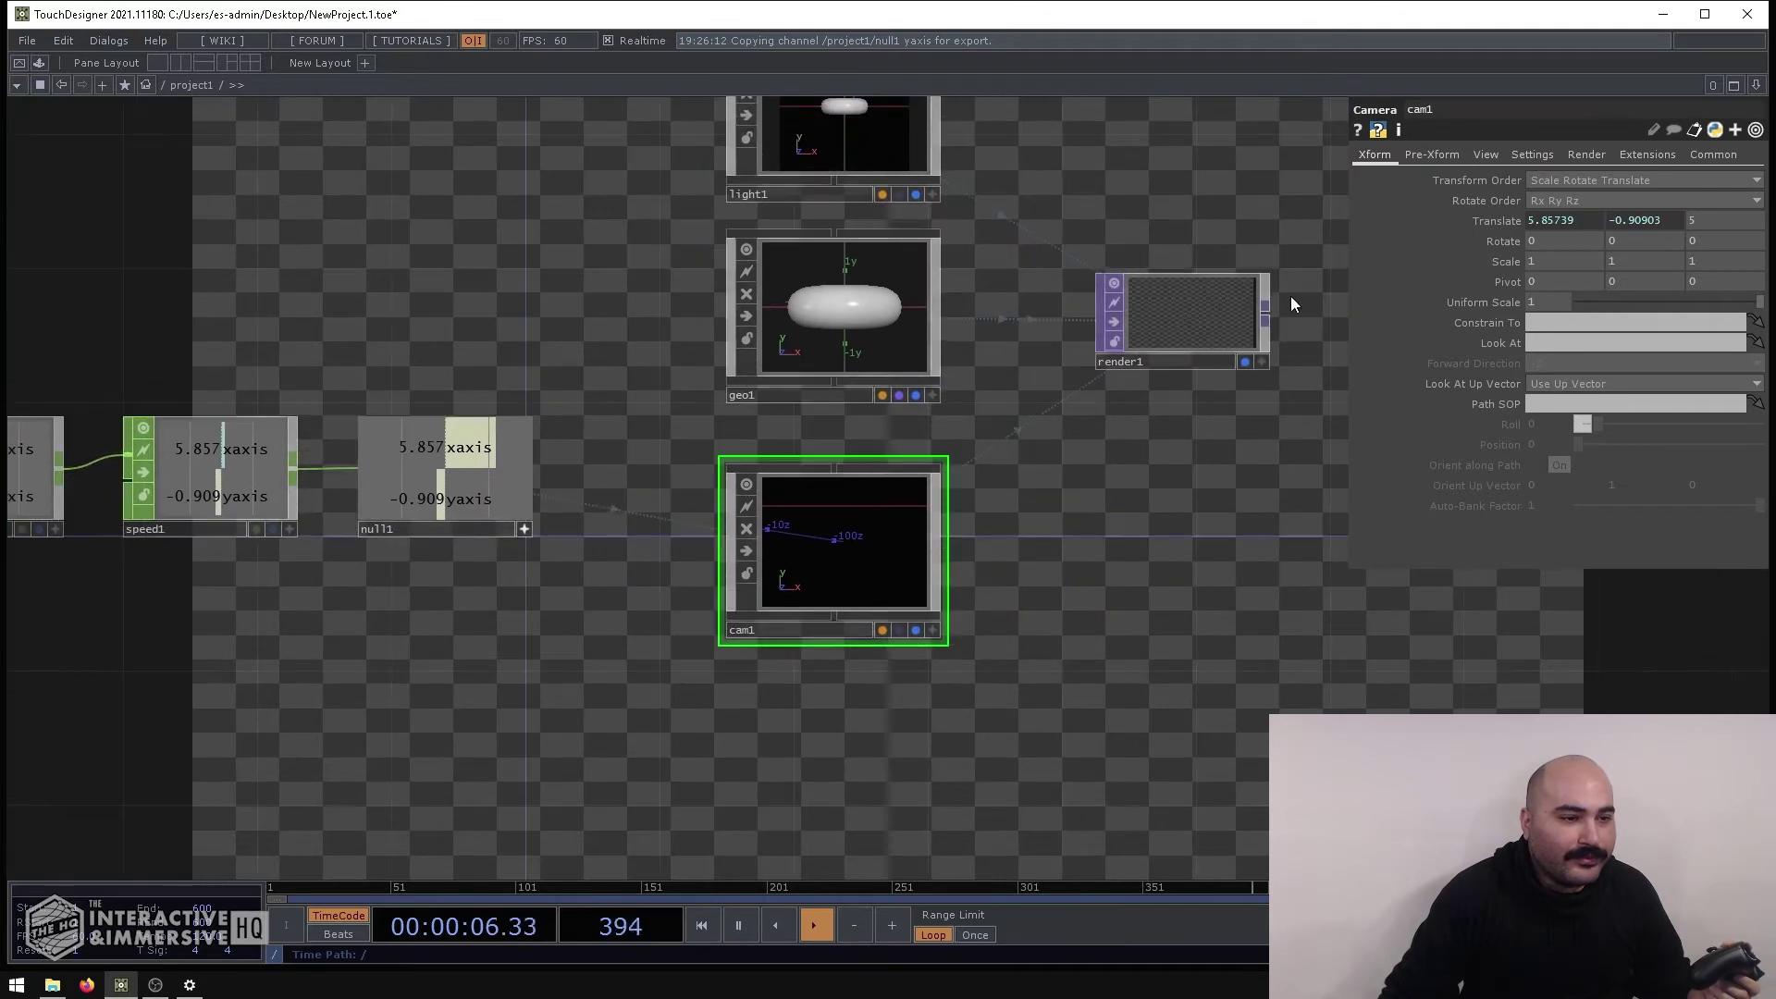
# Pulse the Speed CHOP's Reset to clear its accumulated values
pyautogui.scroll(-3, 1297, 300)
pyautogui.moveTo(725, 399); pyautogui.dragTo(504, 373)
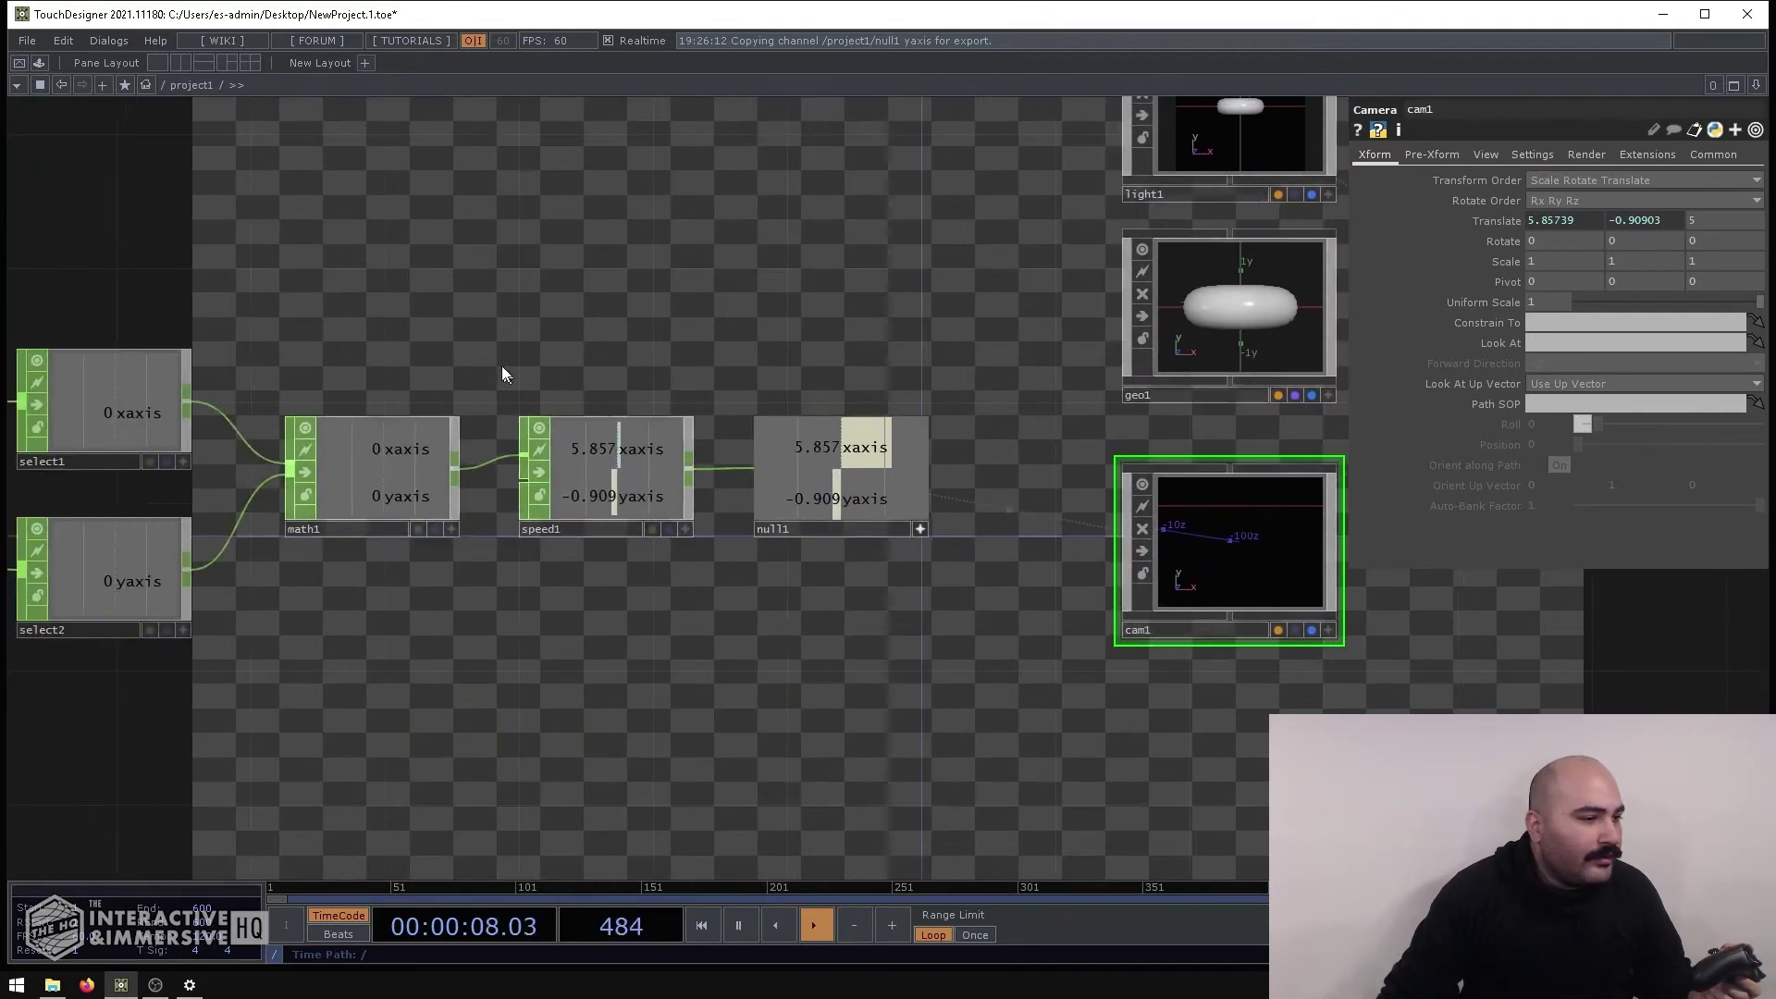
pyautogui.click(580, 478)
pyautogui.moveTo(709, 342); pyautogui.dragTo(580, 374)
pyautogui.moveTo(1246, 372); pyautogui.dragTo(1117, 370)
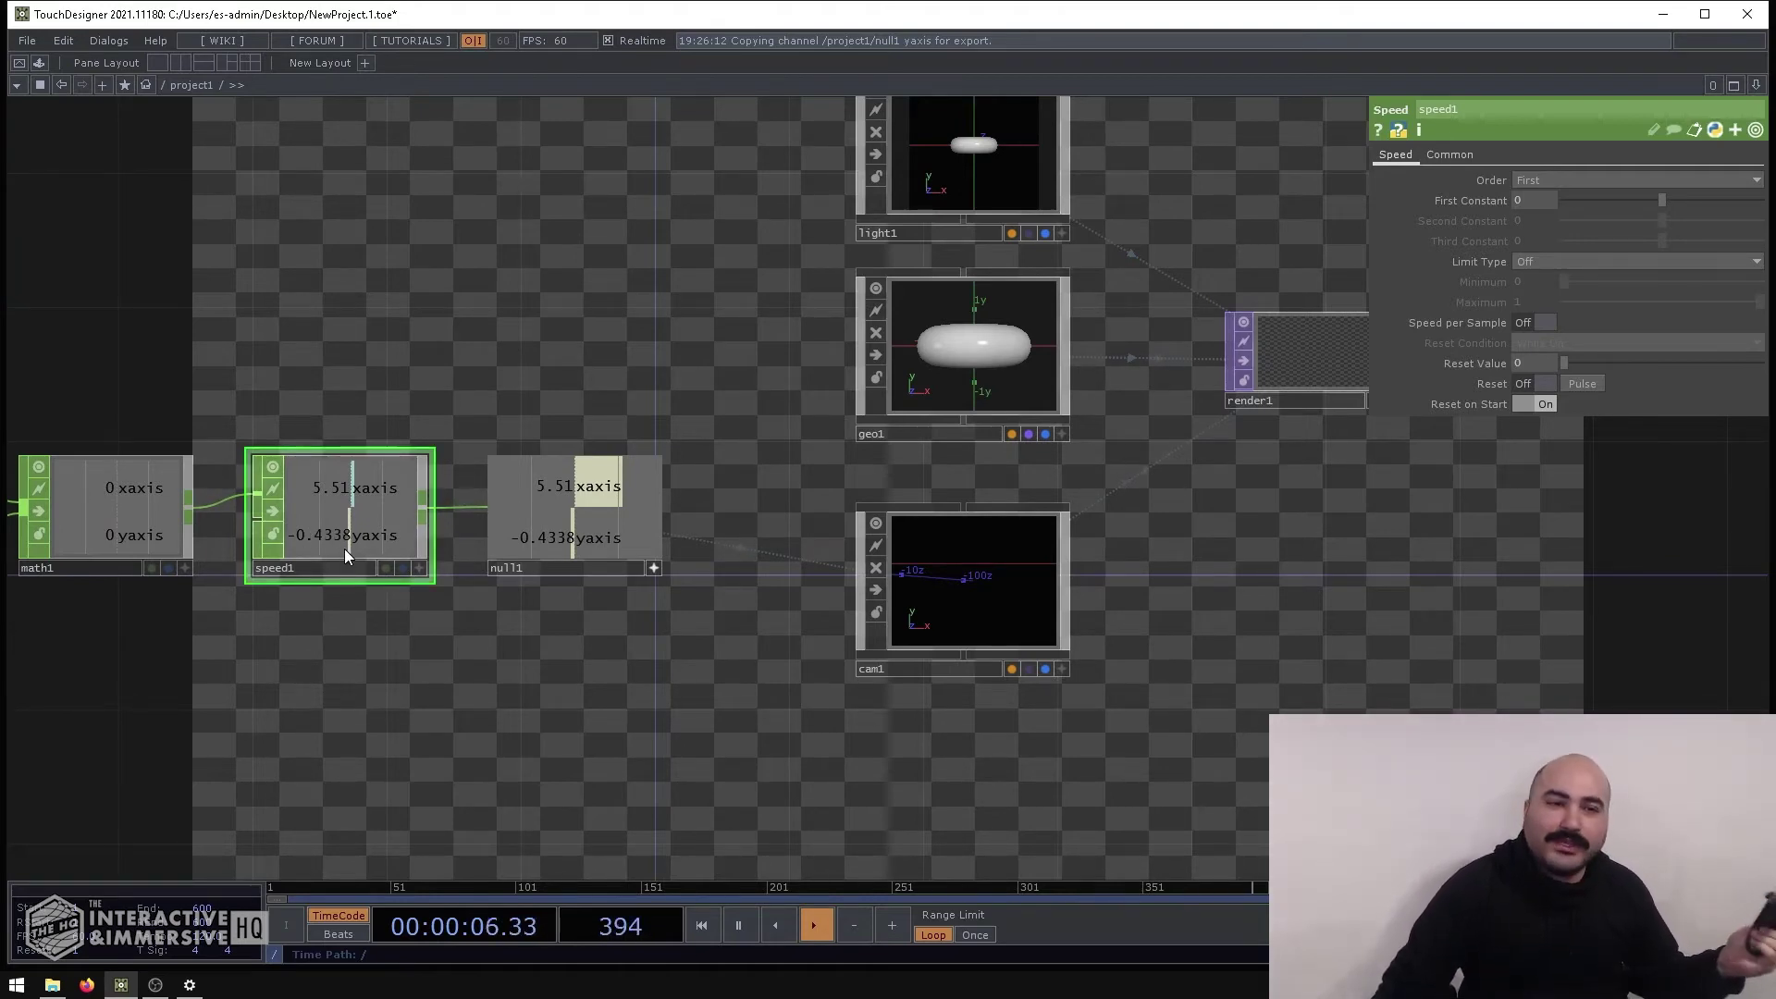
pyautogui.click(1590, 384)
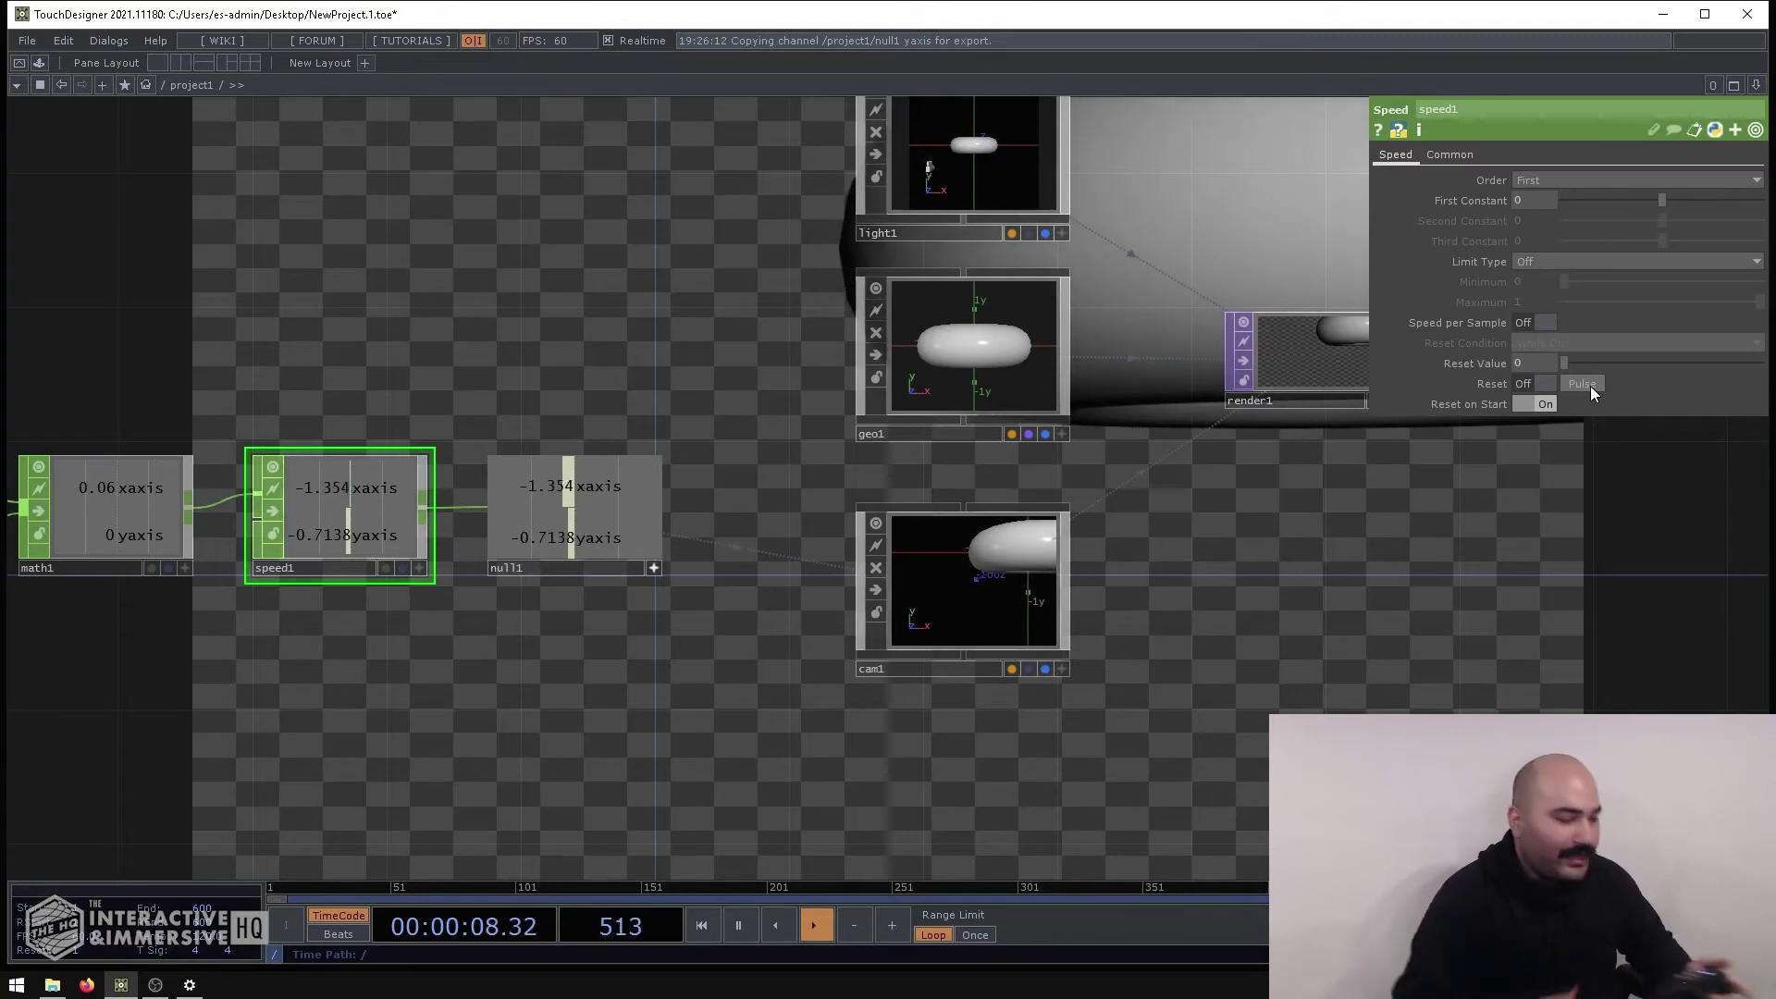
# Add a Select CHOP below the yaxis Select, connect the Joystick CHOP to it, and set its channel names to b2
pyautogui.moveTo(409, 682); pyautogui.dragTo(978, 684)
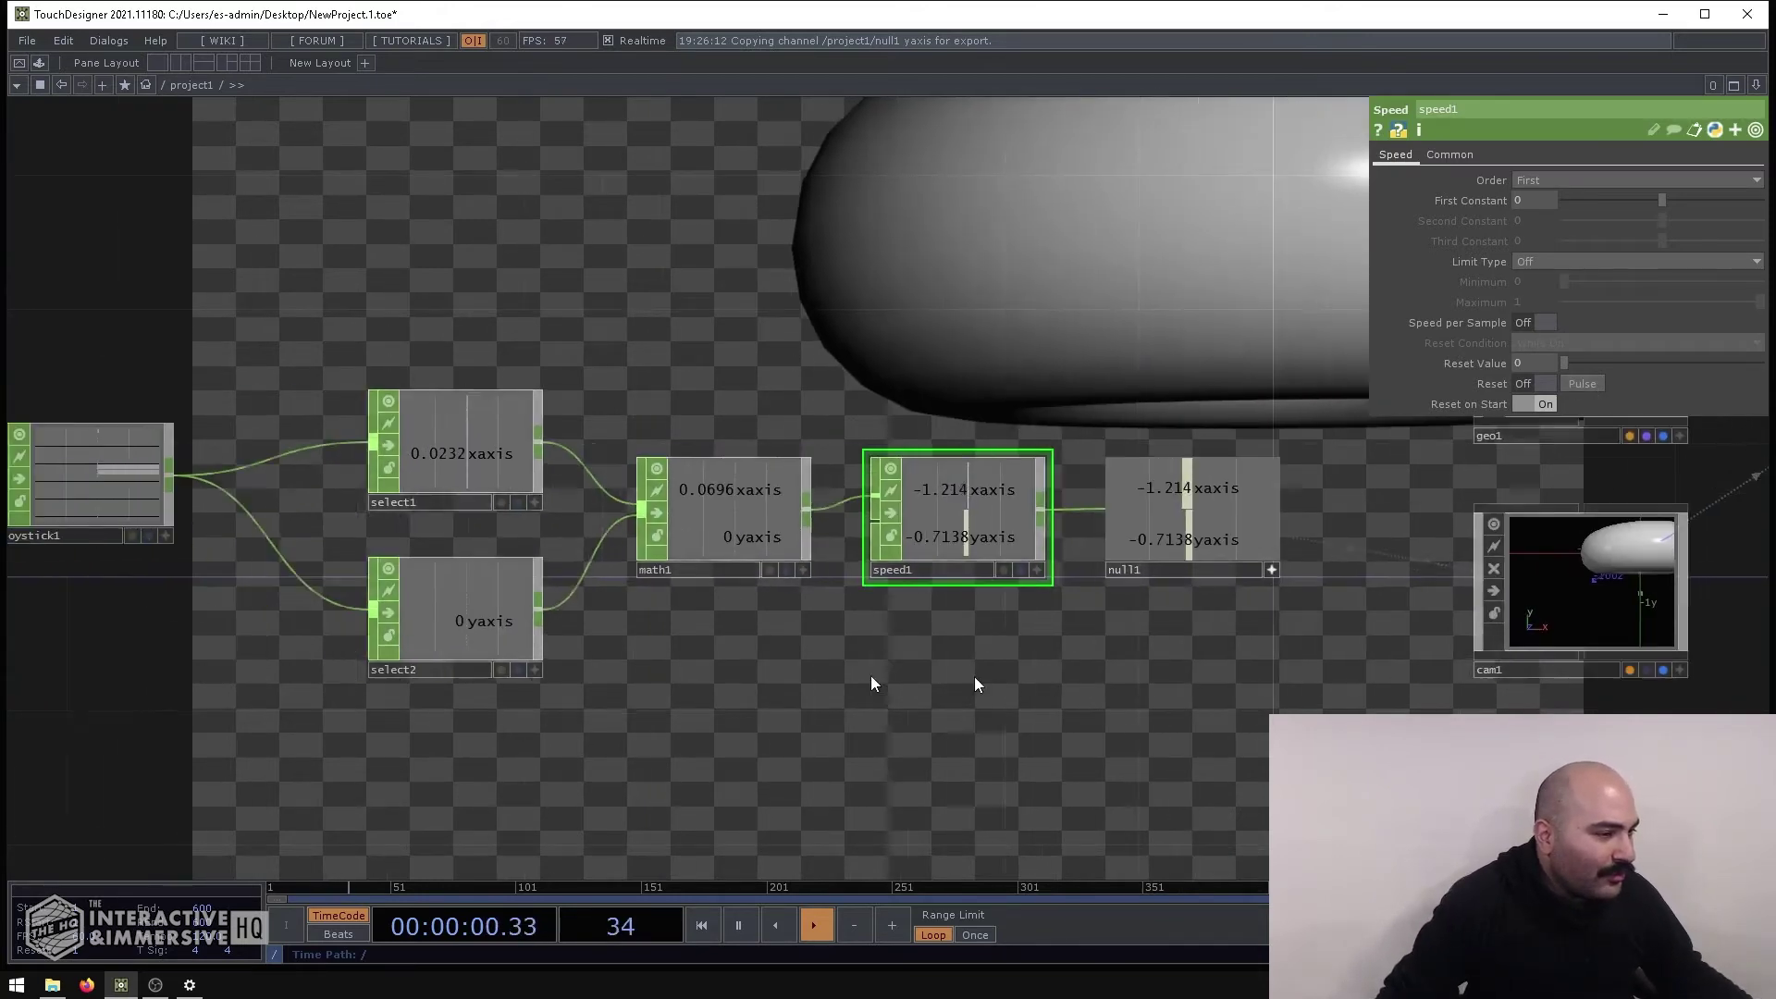
pyautogui.scroll(6, 463, 435)
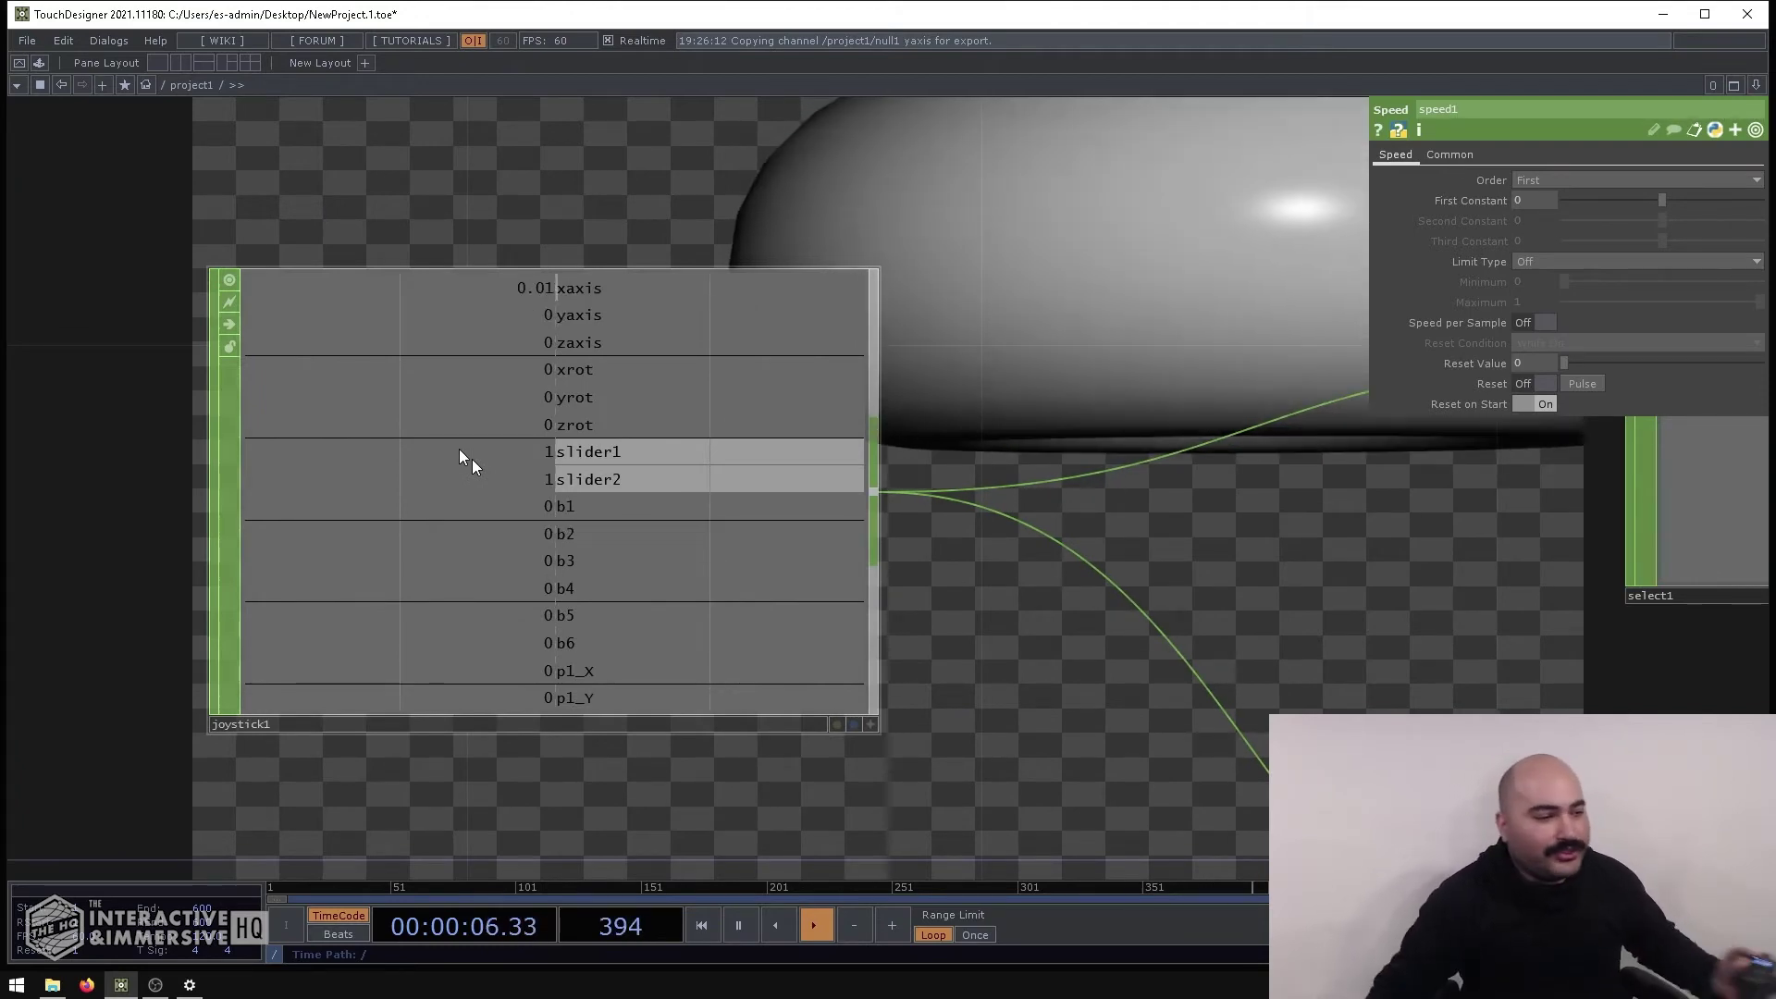
pyautogui.scroll(-5, 475, 503)
pyautogui.moveTo(662, 636); pyautogui.dragTo(706, 384)
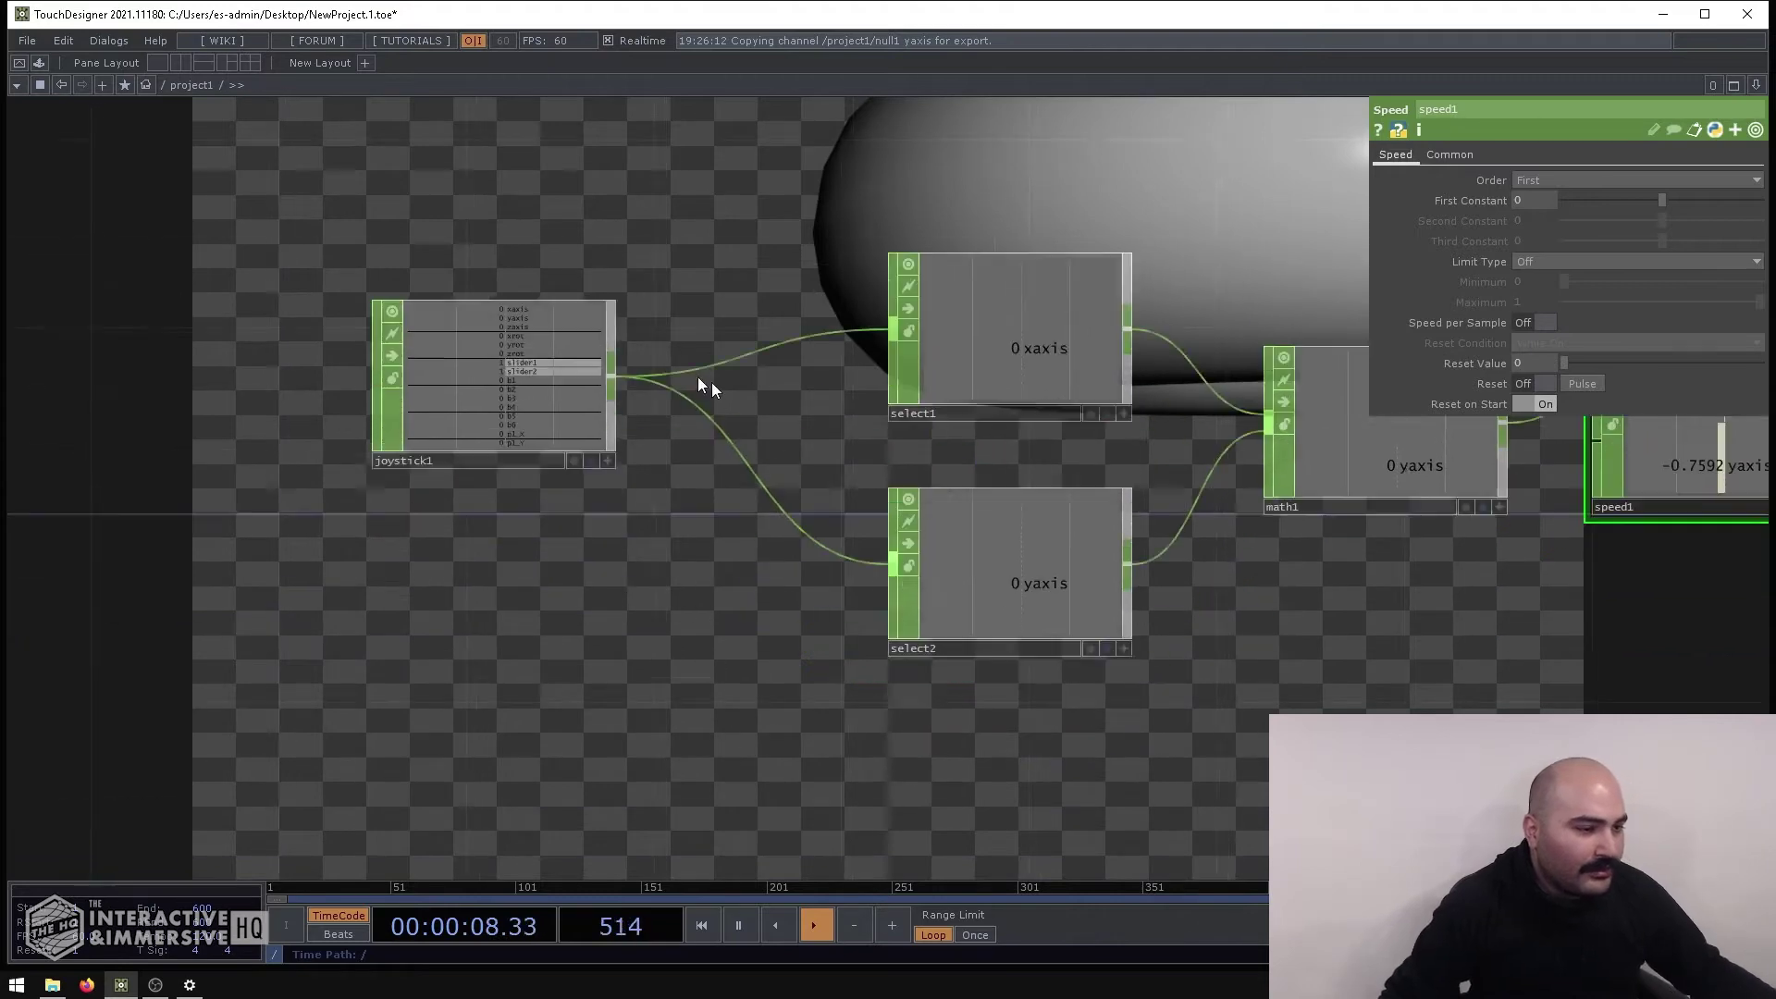
pyautogui.press('Tab')
pyautogui.write('sel')
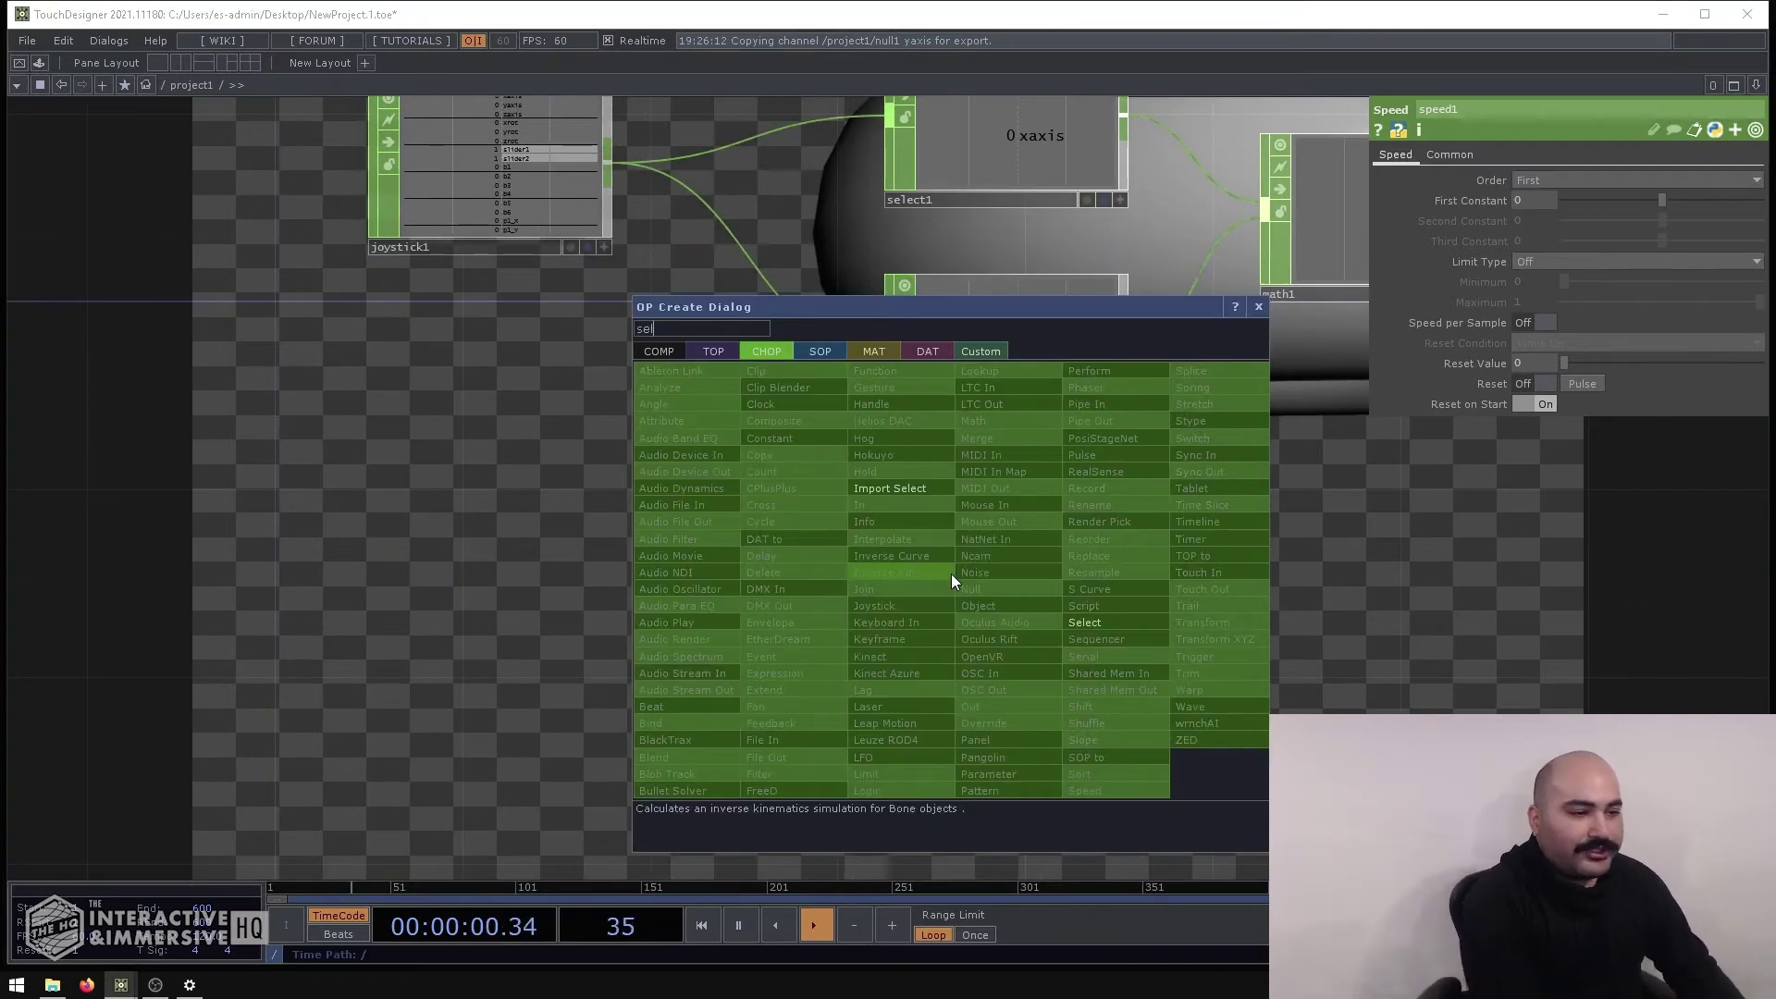
pyautogui.press('Return')
pyautogui.click(951, 573)
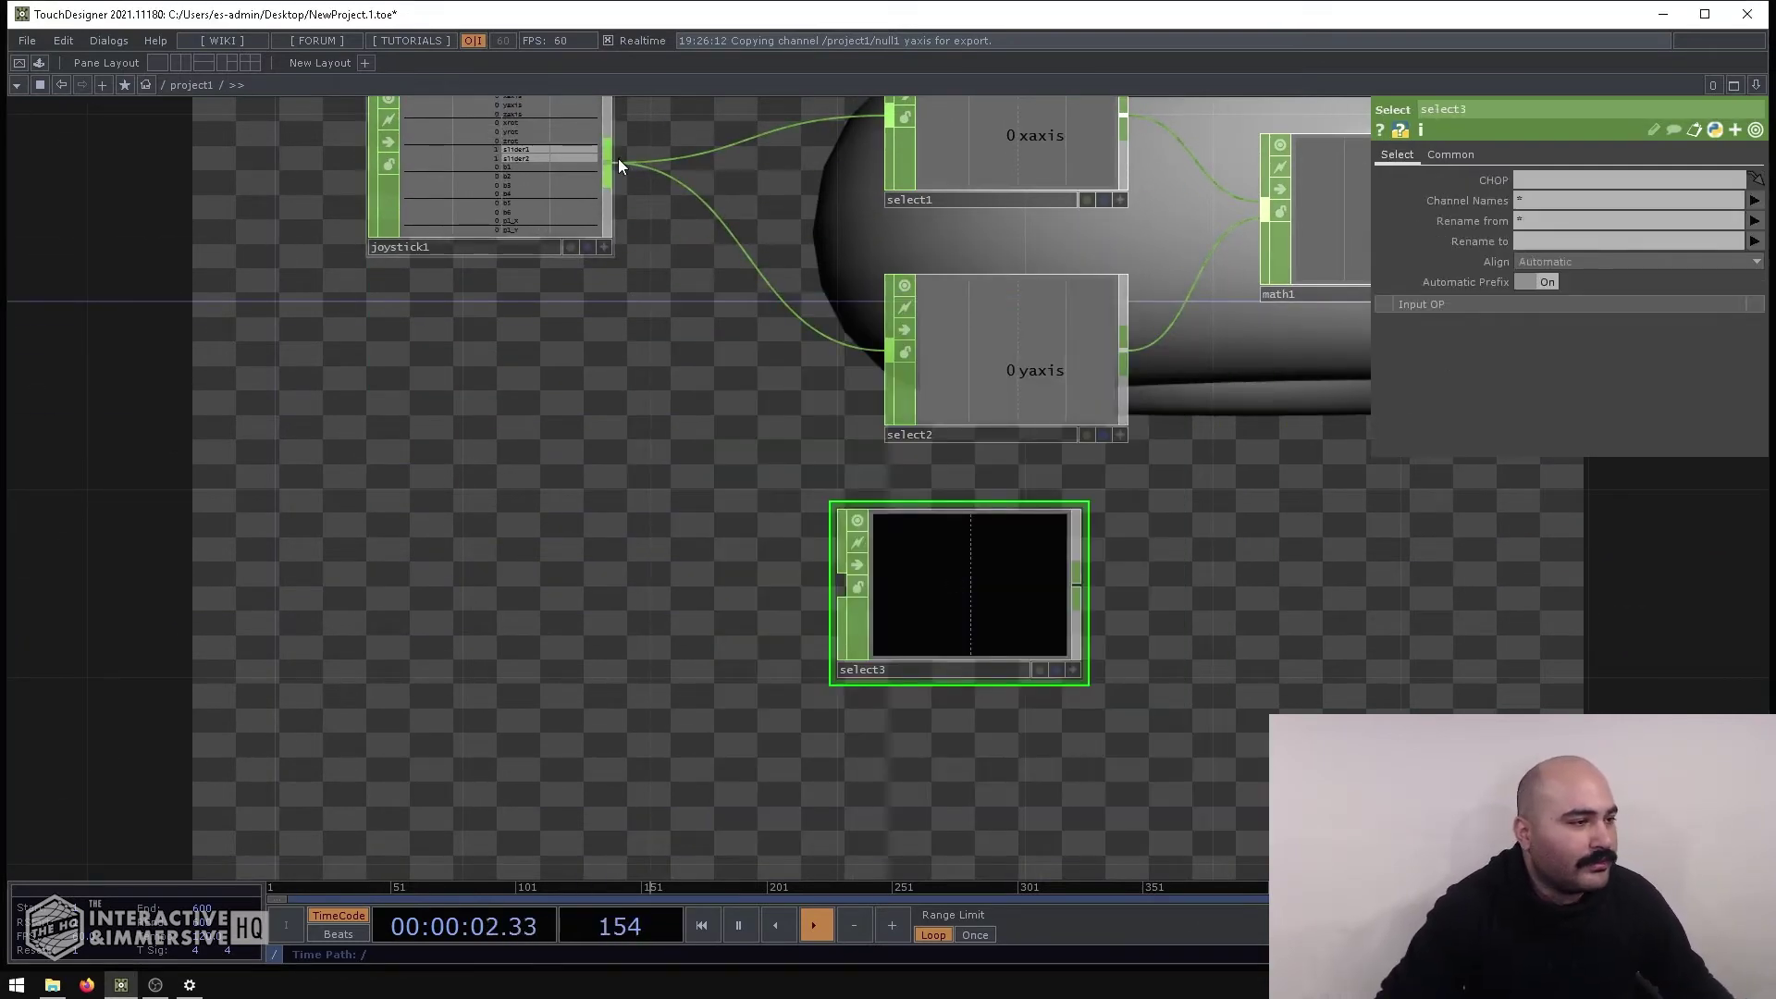
pyautogui.click(840, 581)
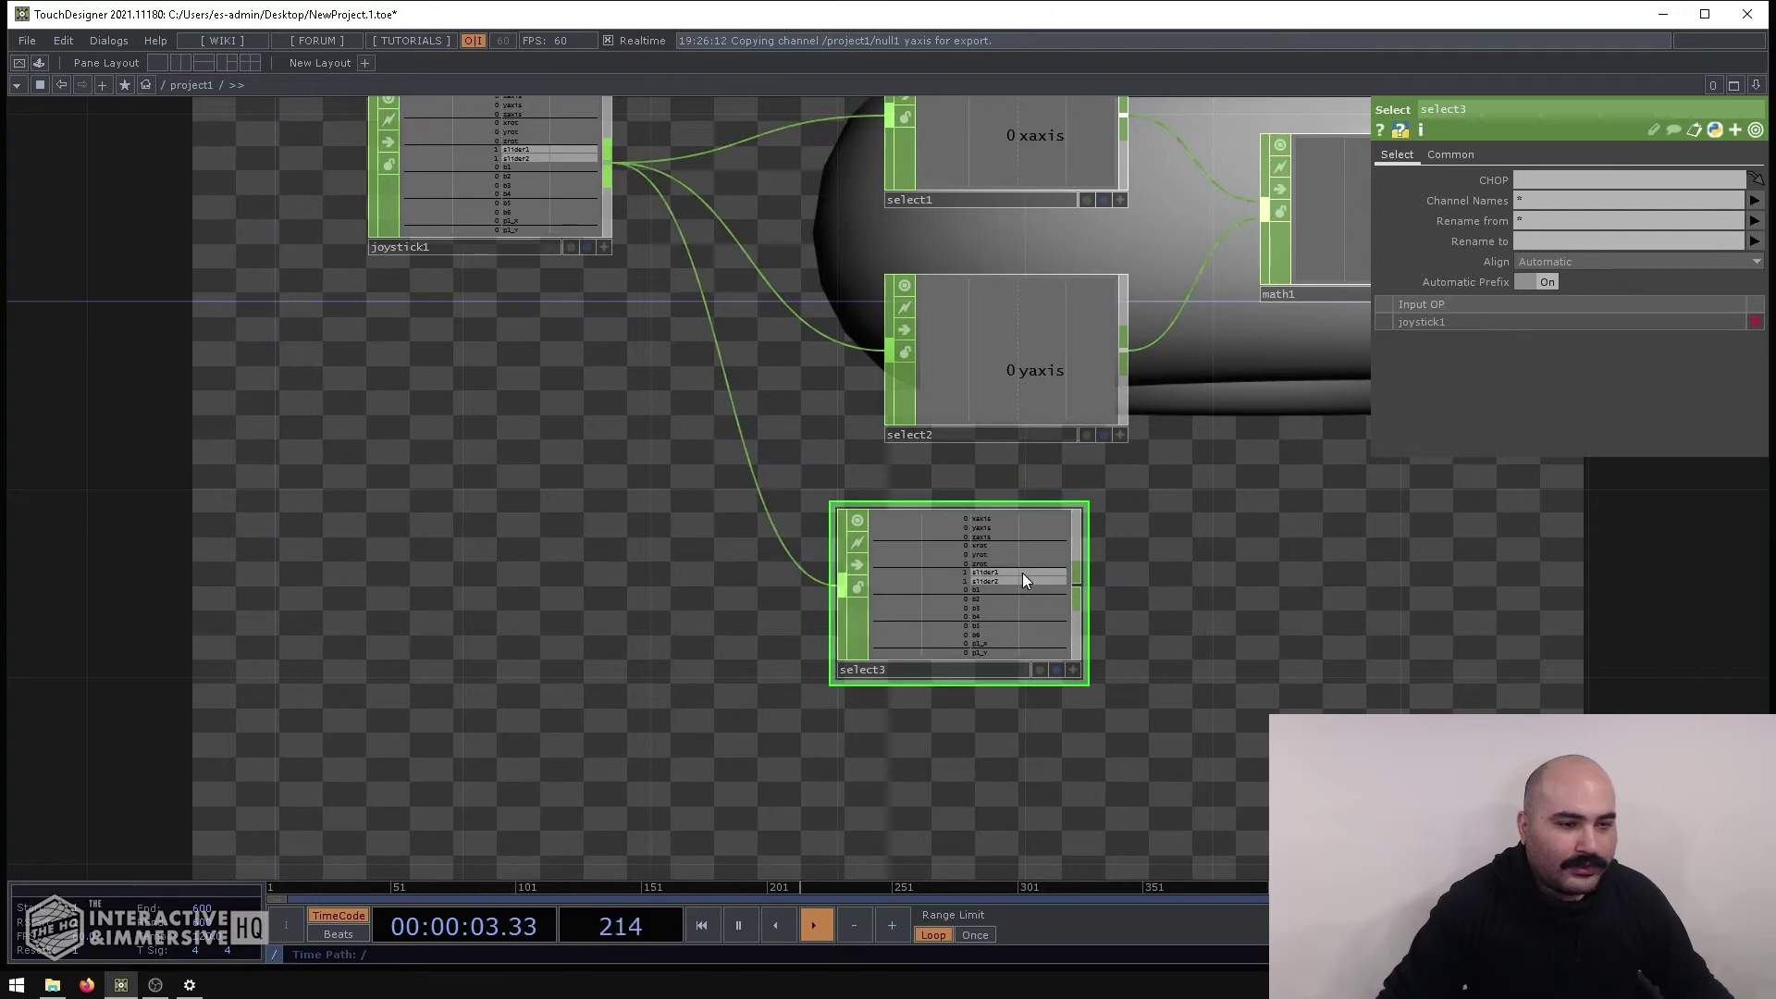
pyautogui.click(1754, 200)
pyautogui.click(1727, 377)
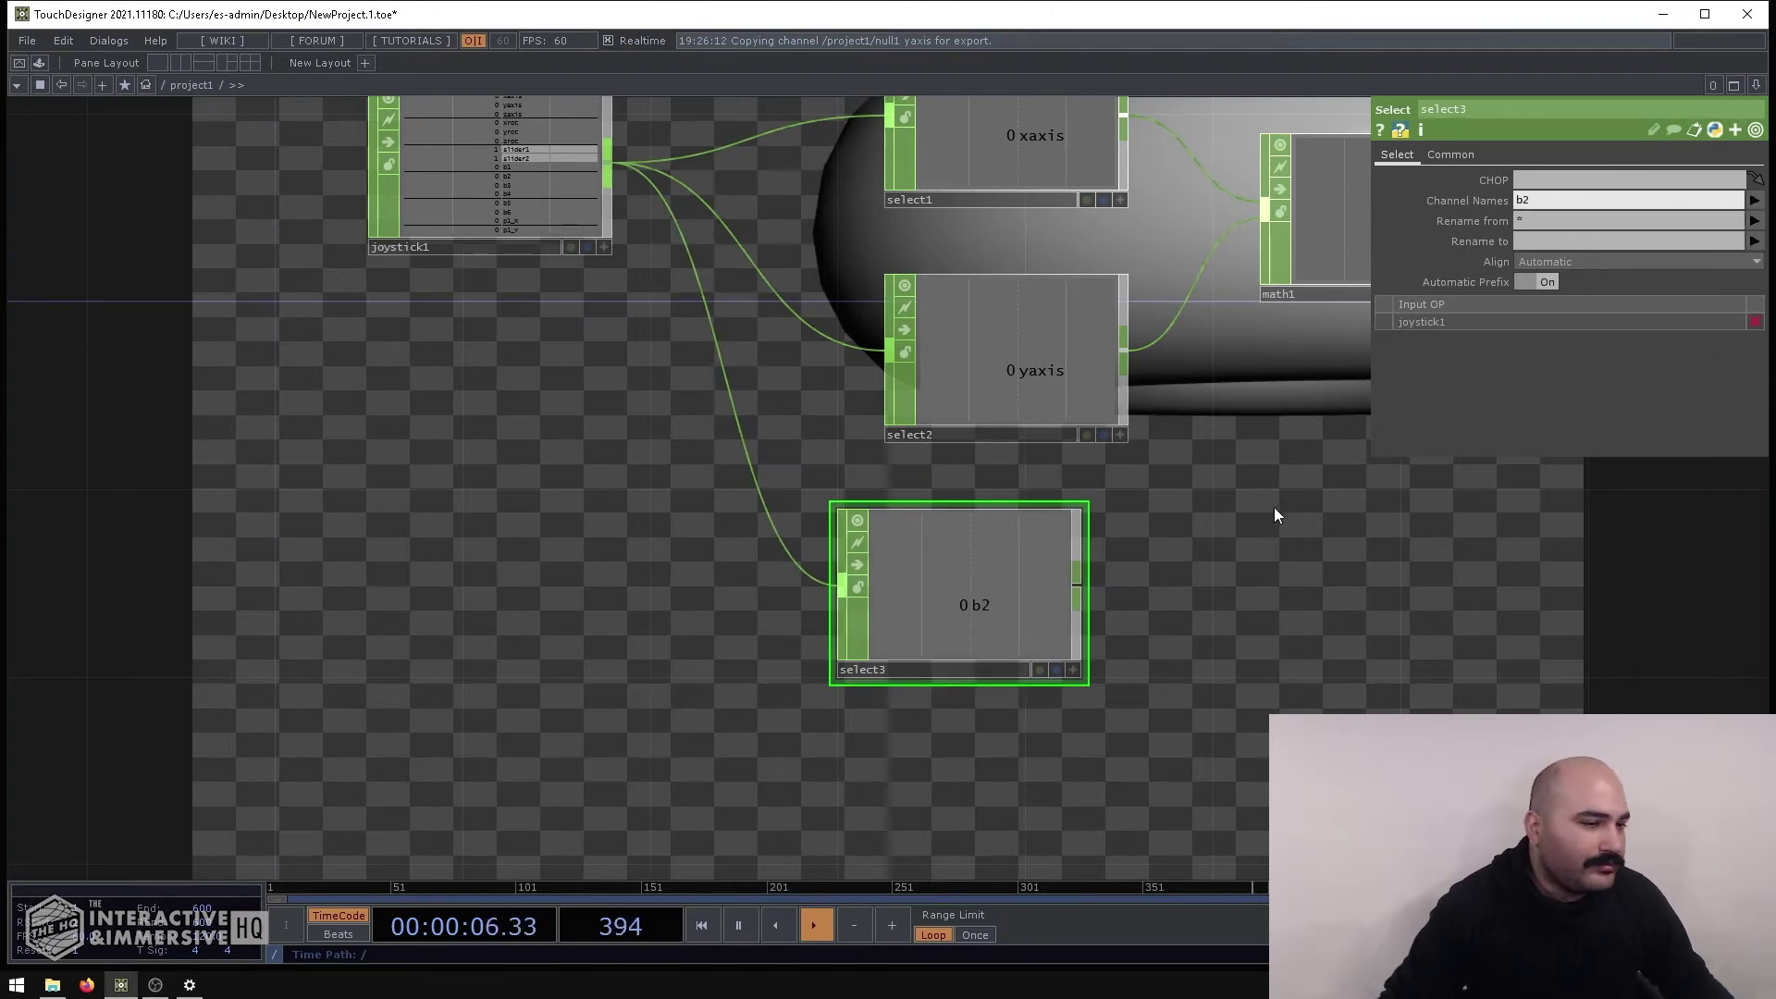
# Move the b2 Select CHOP further below the others and connect it to the Speed CHOP's Reset input
pyautogui.scroll(-5, 805, 453)
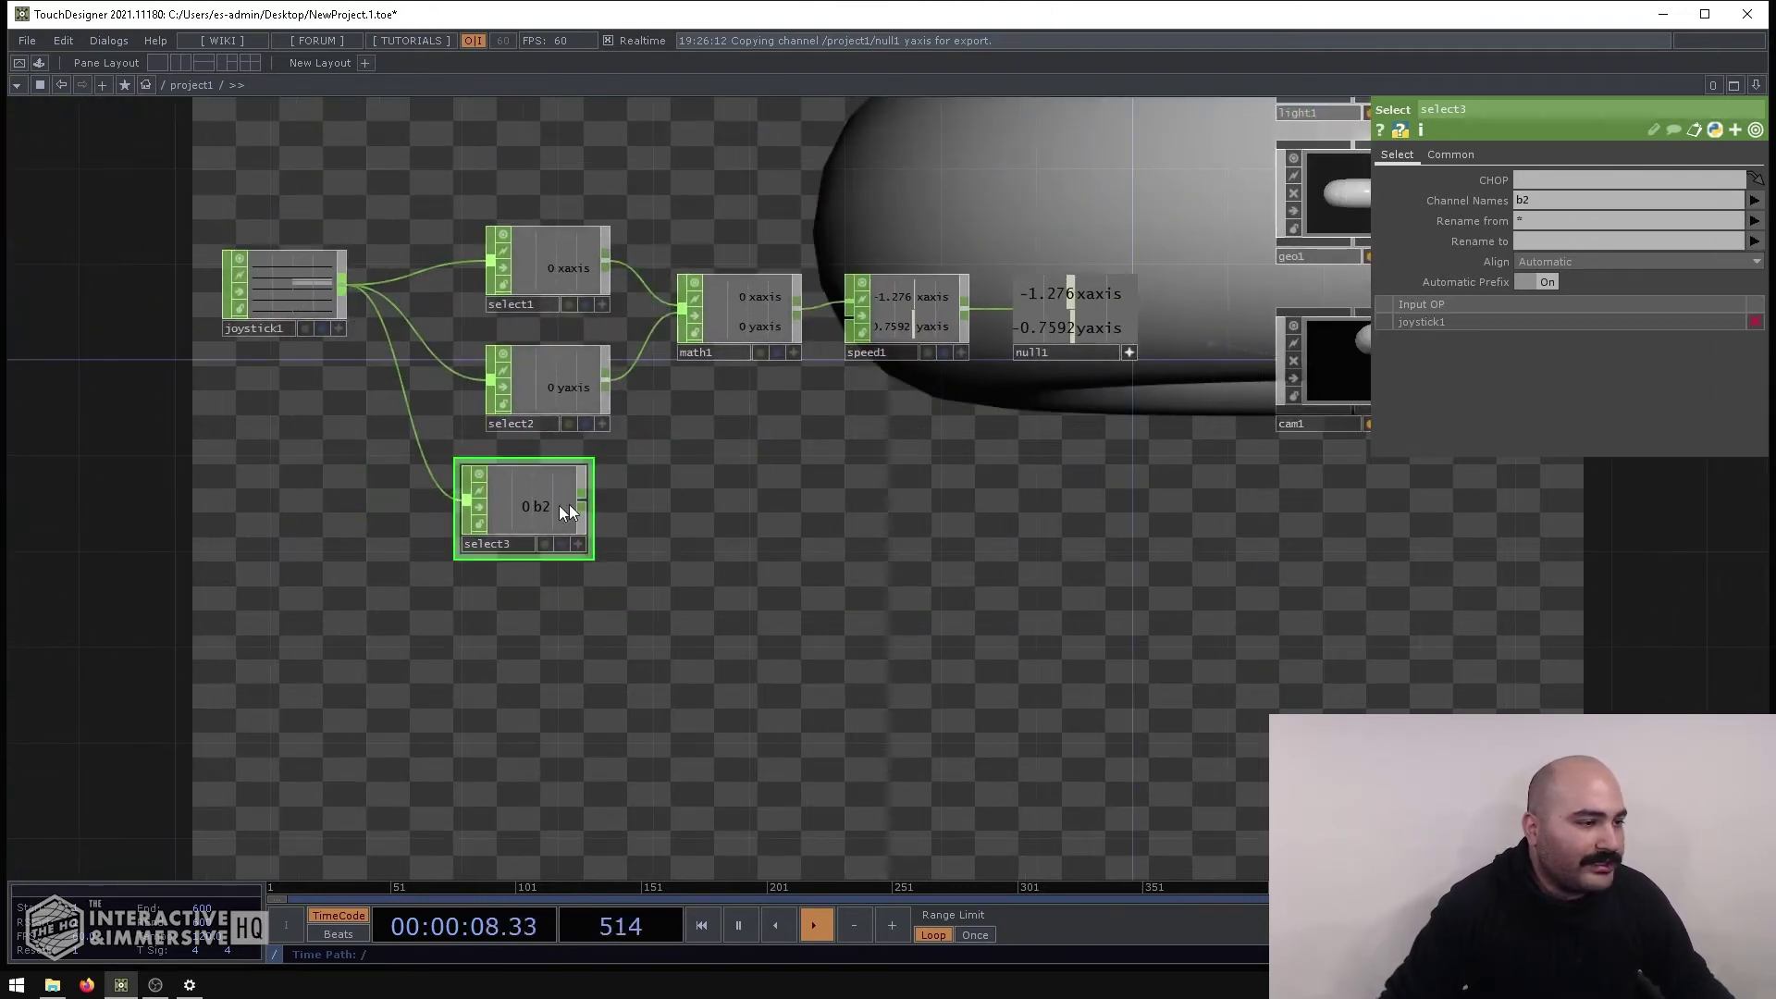
pyautogui.moveTo(569, 508); pyautogui.dragTo(593, 652)
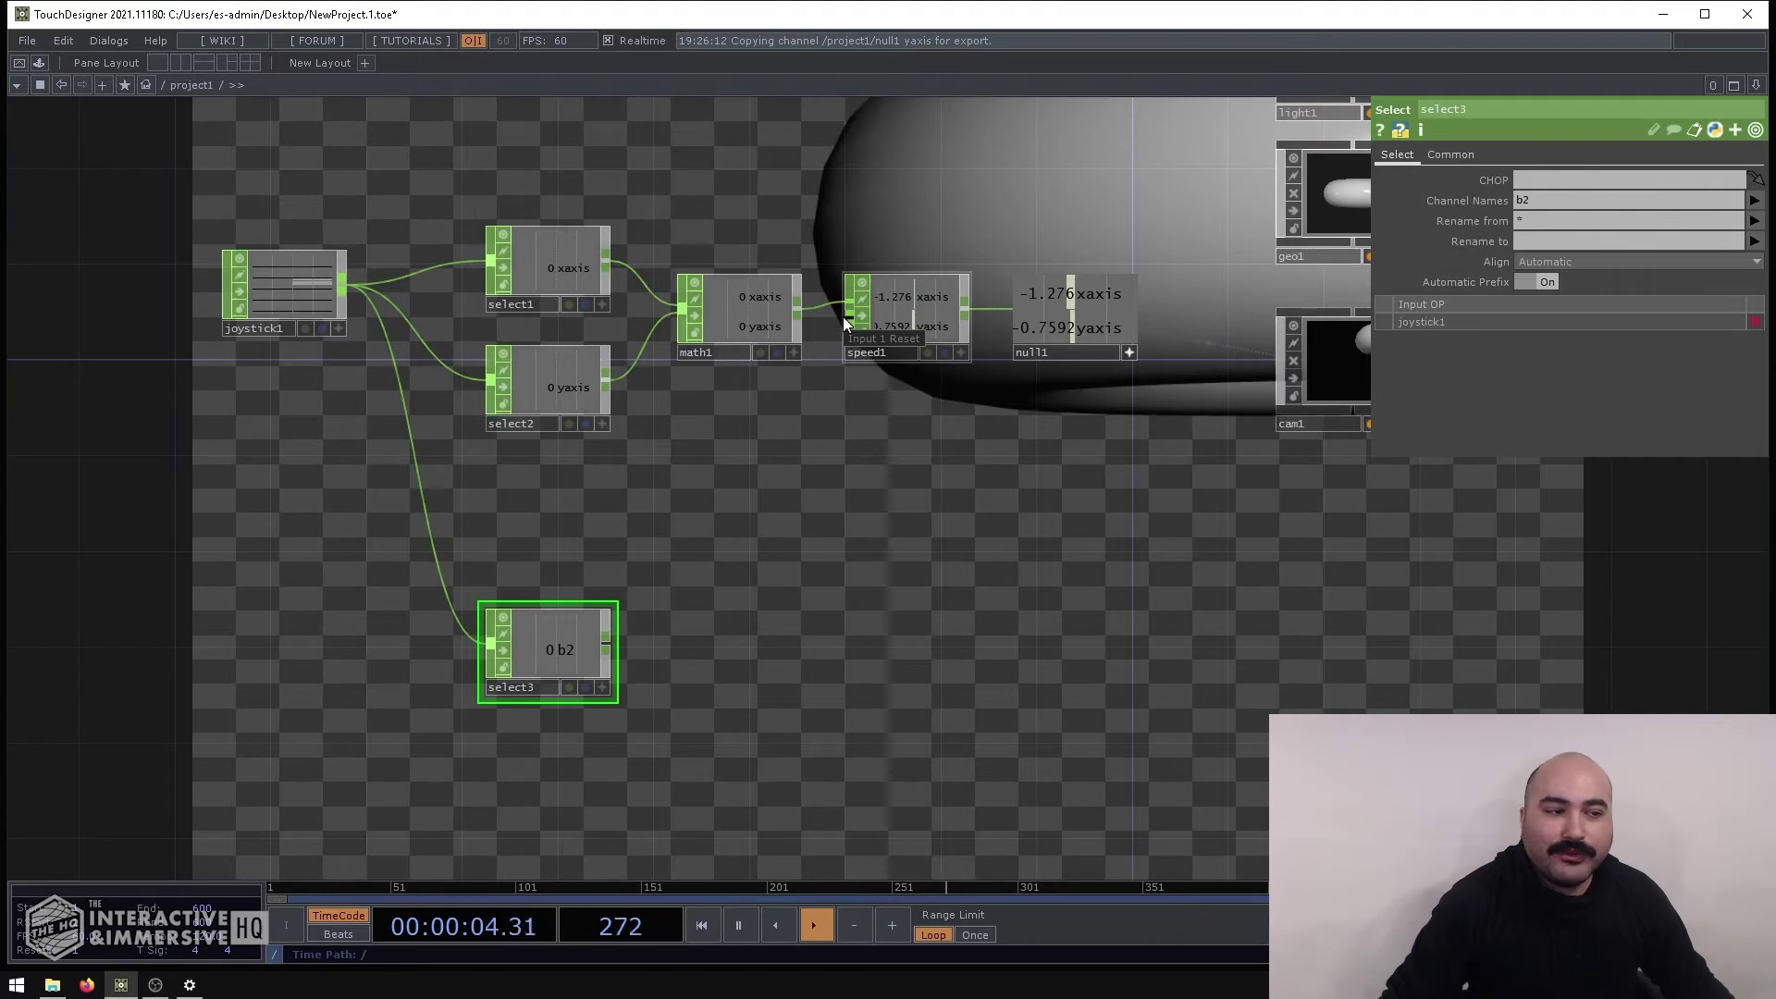
pyautogui.moveTo(606, 643); pyautogui.dragTo(852, 338)
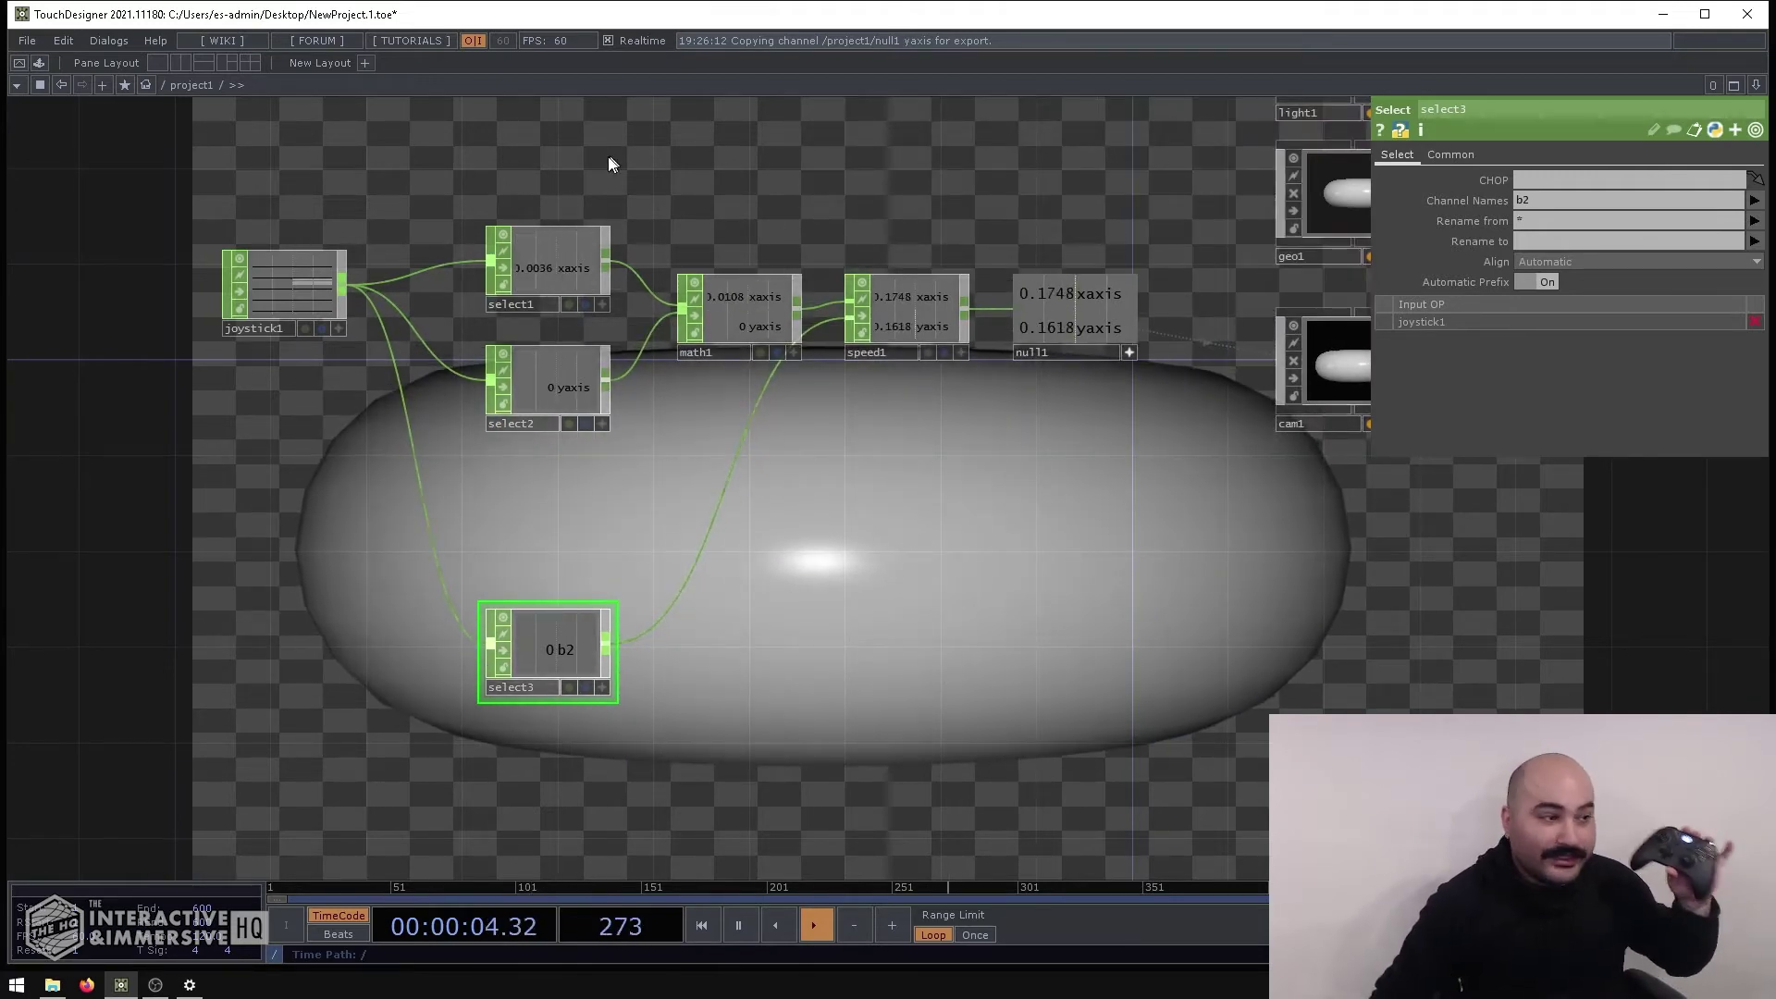
pyautogui.scroll(4, 553, 250)
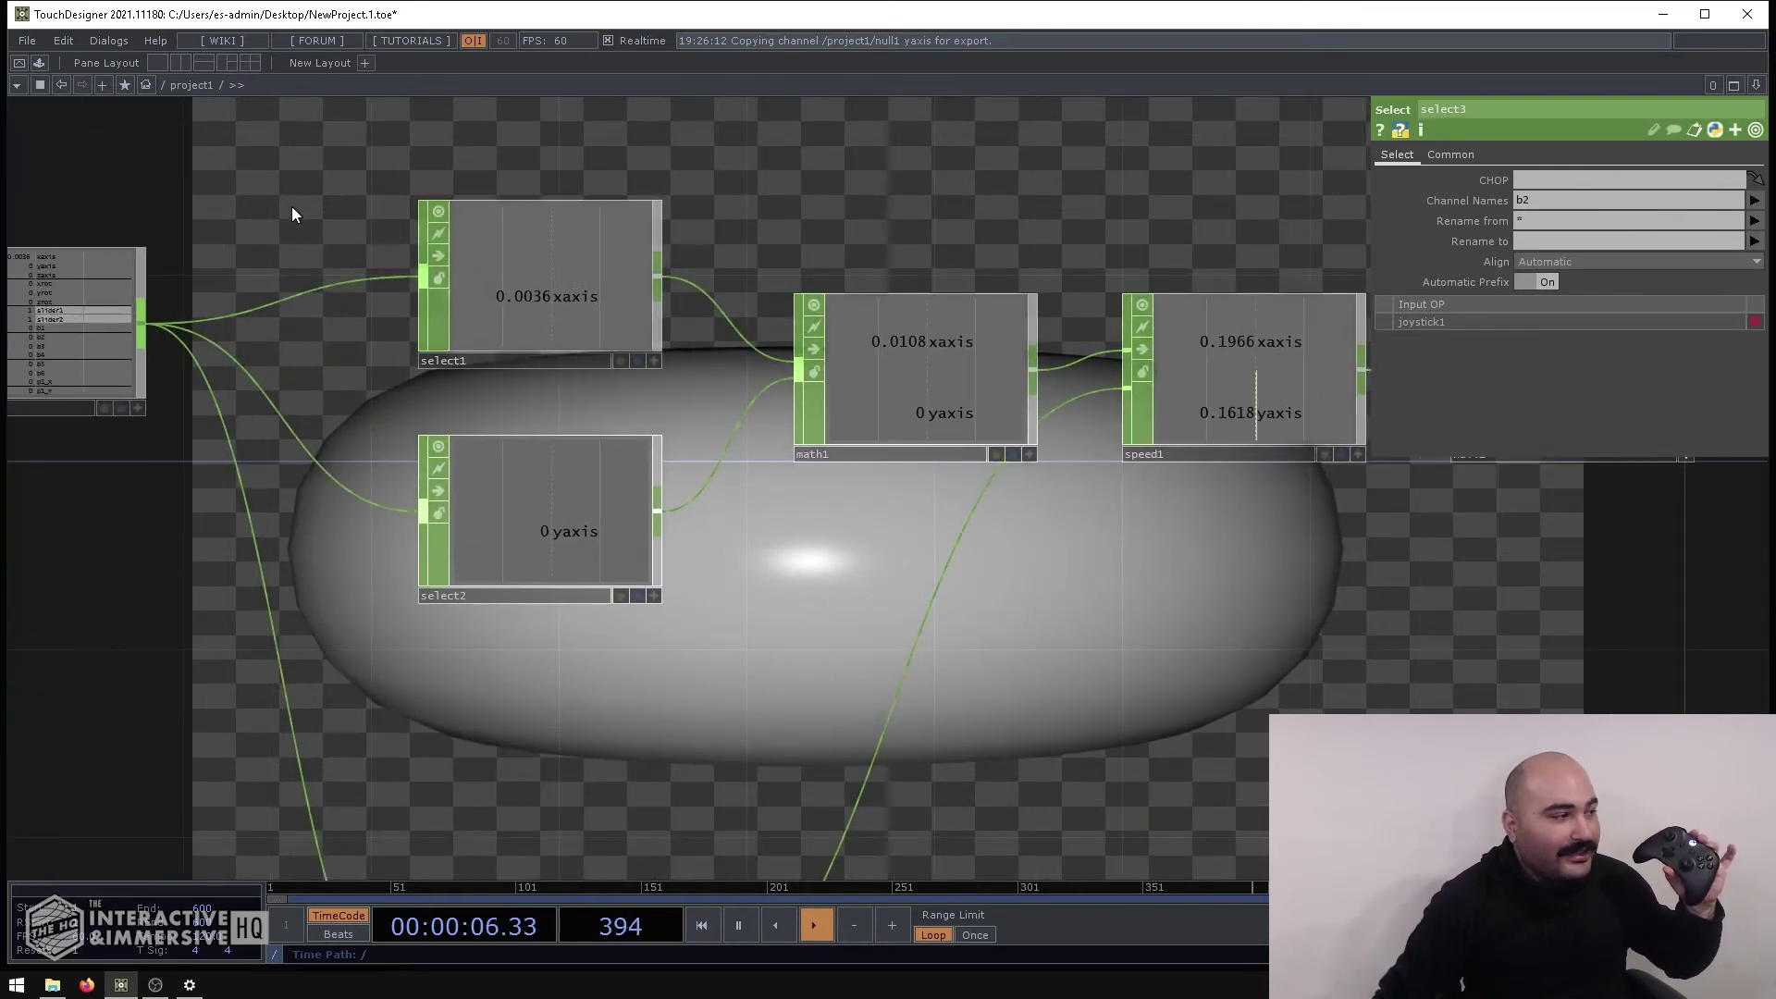
pyautogui.moveTo(297, 205); pyautogui.dragTo(719, 235)
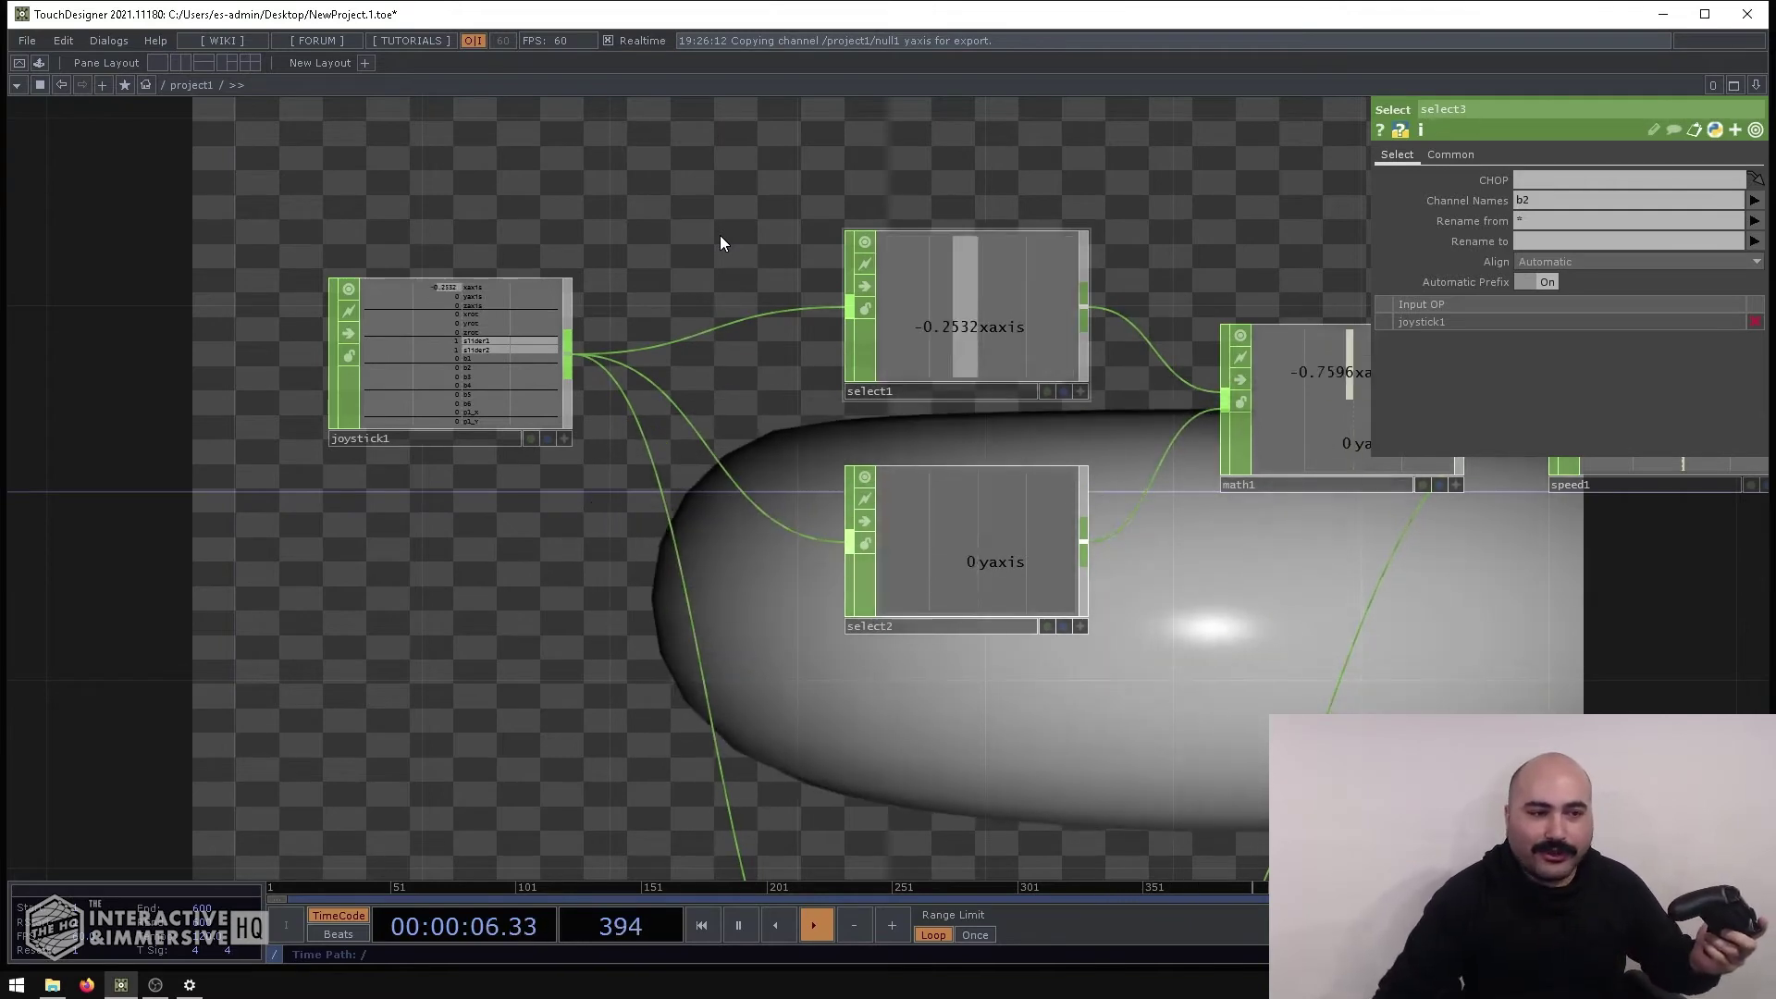
pyautogui.moveTo(1168, 771); pyautogui.dragTo(833, 475)
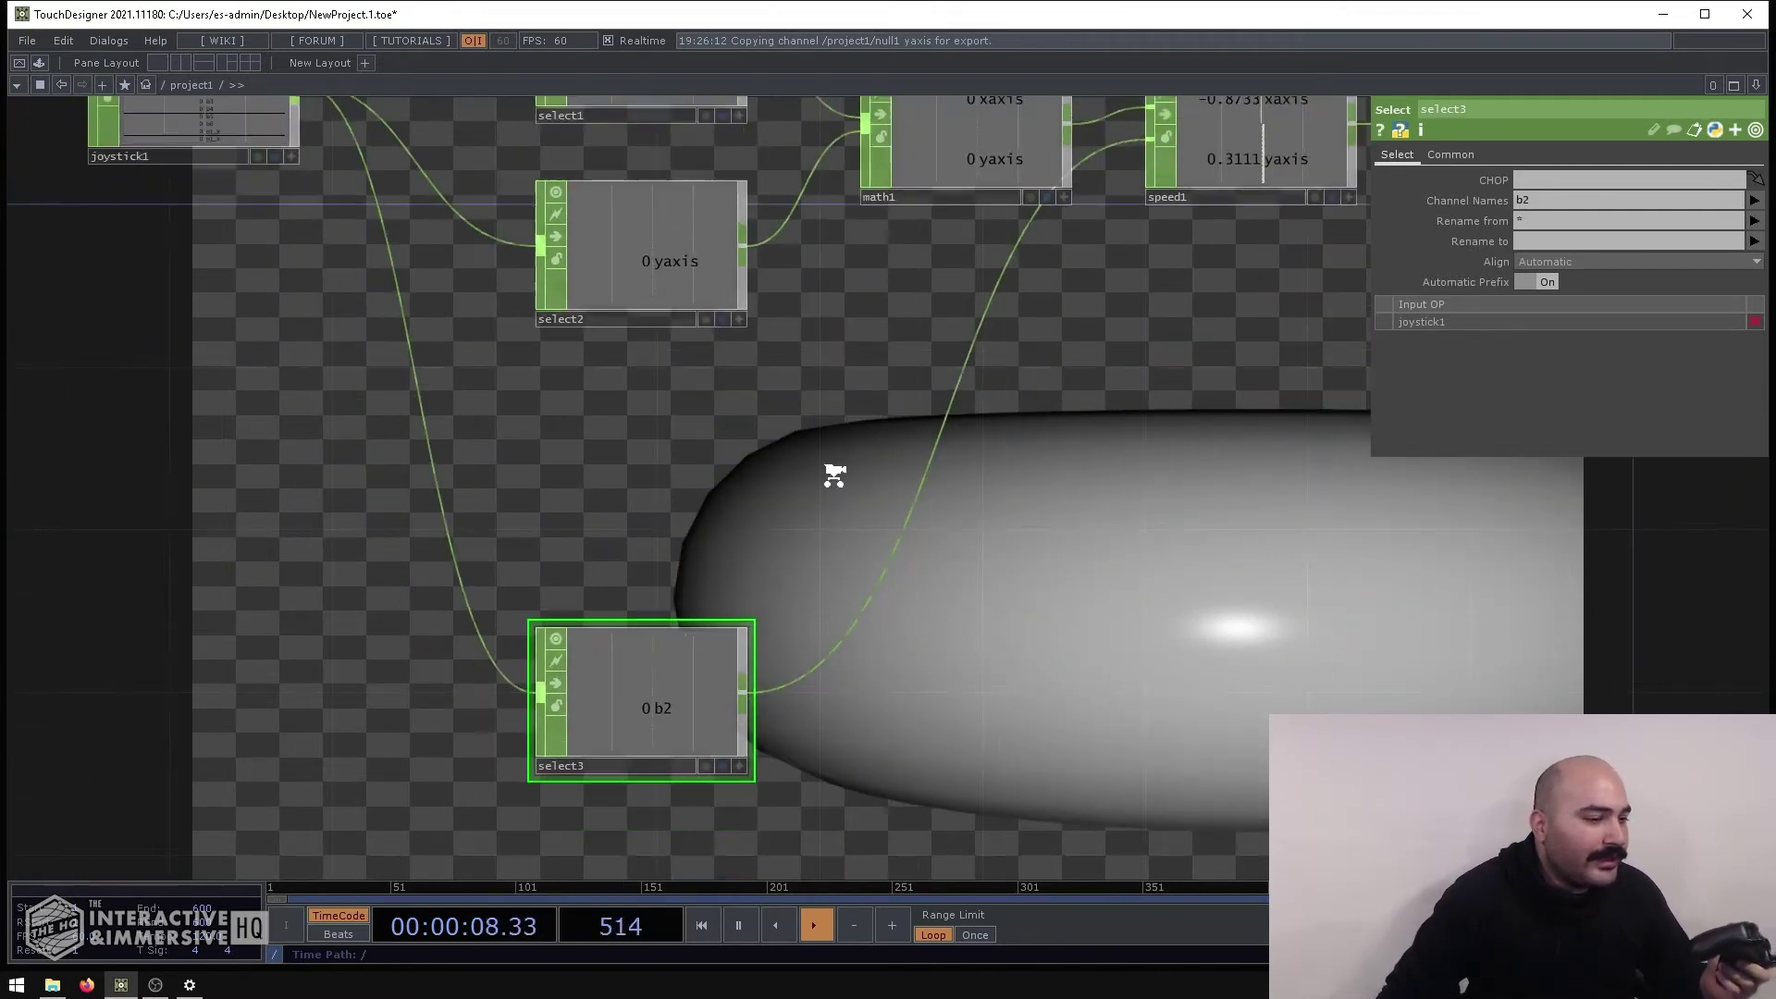
pyautogui.scroll(-2, 888, 490)
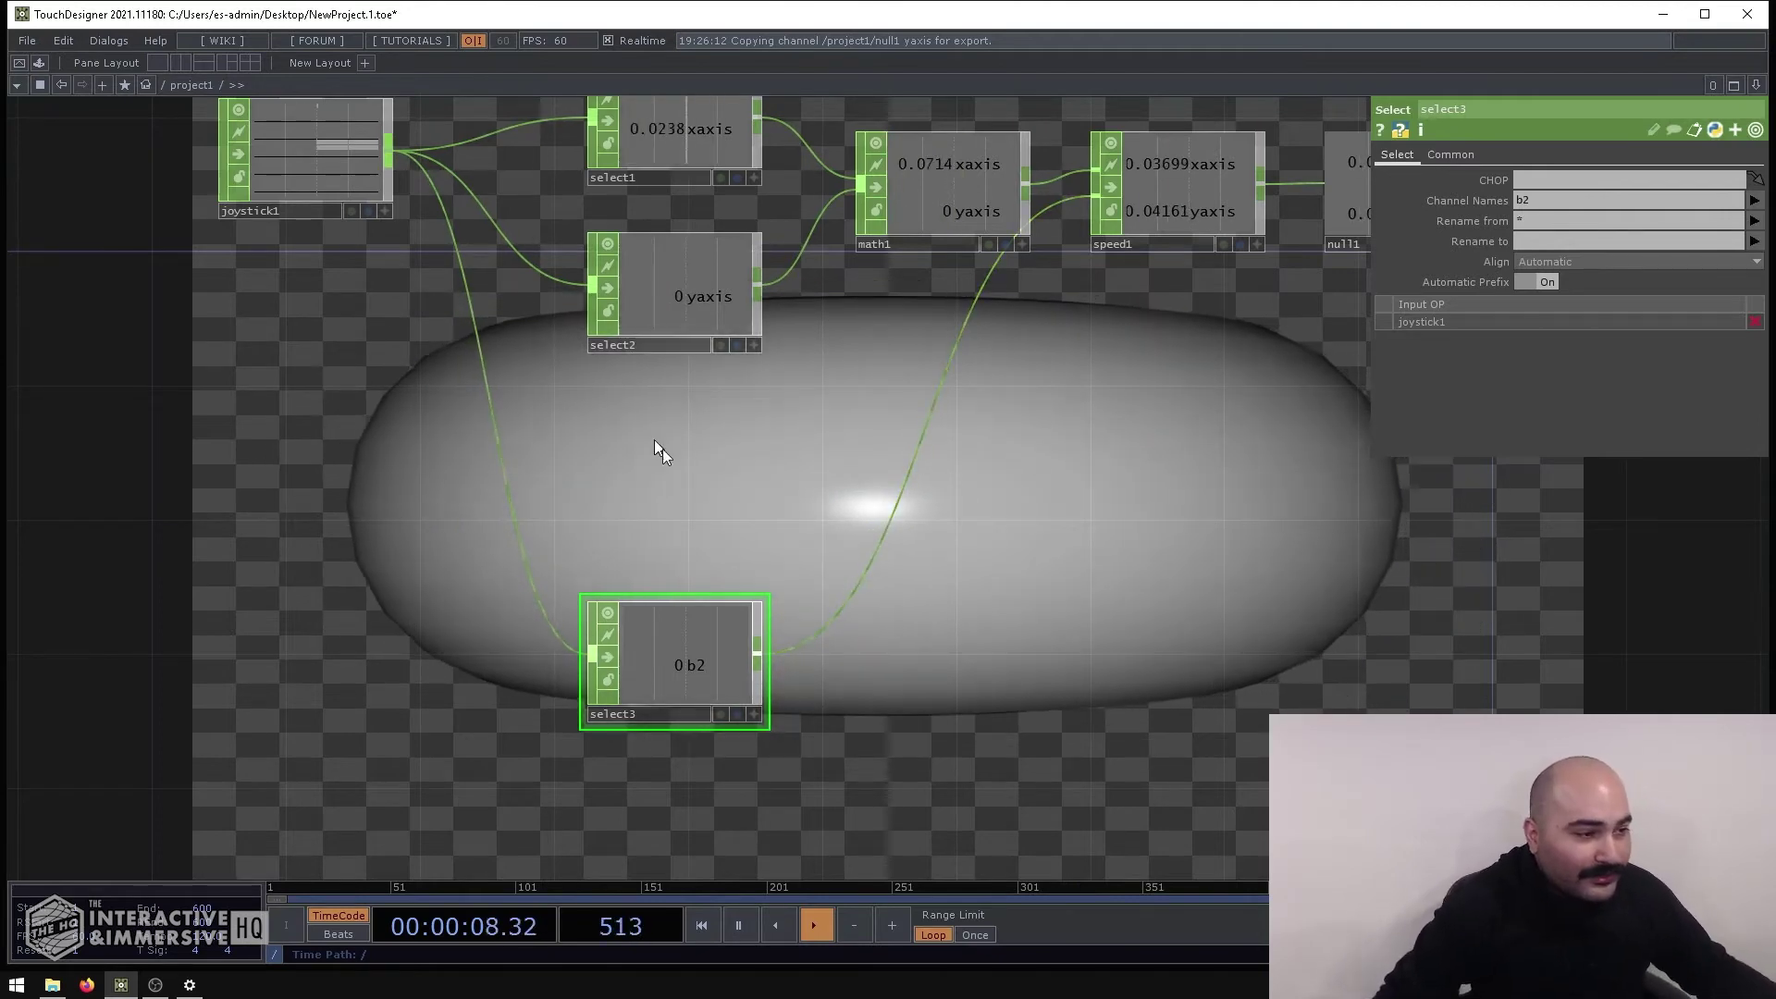
# Add a Select CHOP between the yaxis and b2 Selects, fed by the Joystick CHOP, with its channel names set to xrot
pyautogui.moveTo(646, 426); pyautogui.dragTo(786, 509)
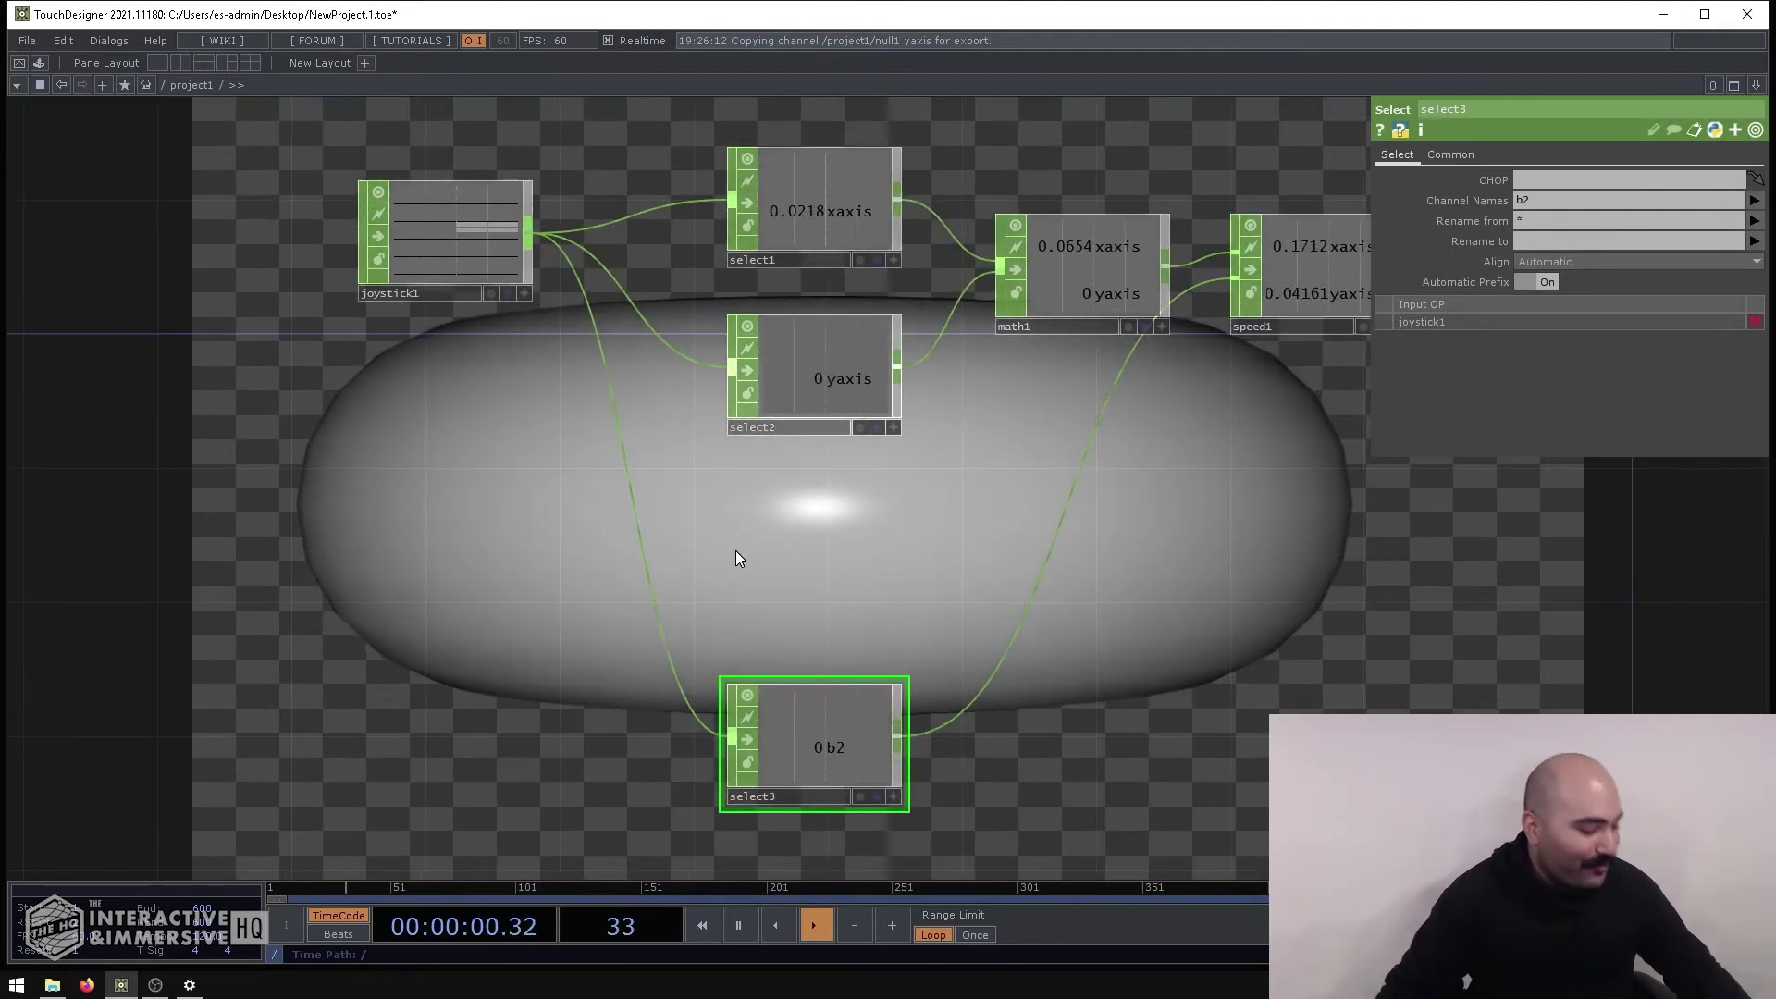
pyautogui.press('Tab')
pyautogui.write('se')
pyautogui.press('Return')
pyautogui.click(897, 550)
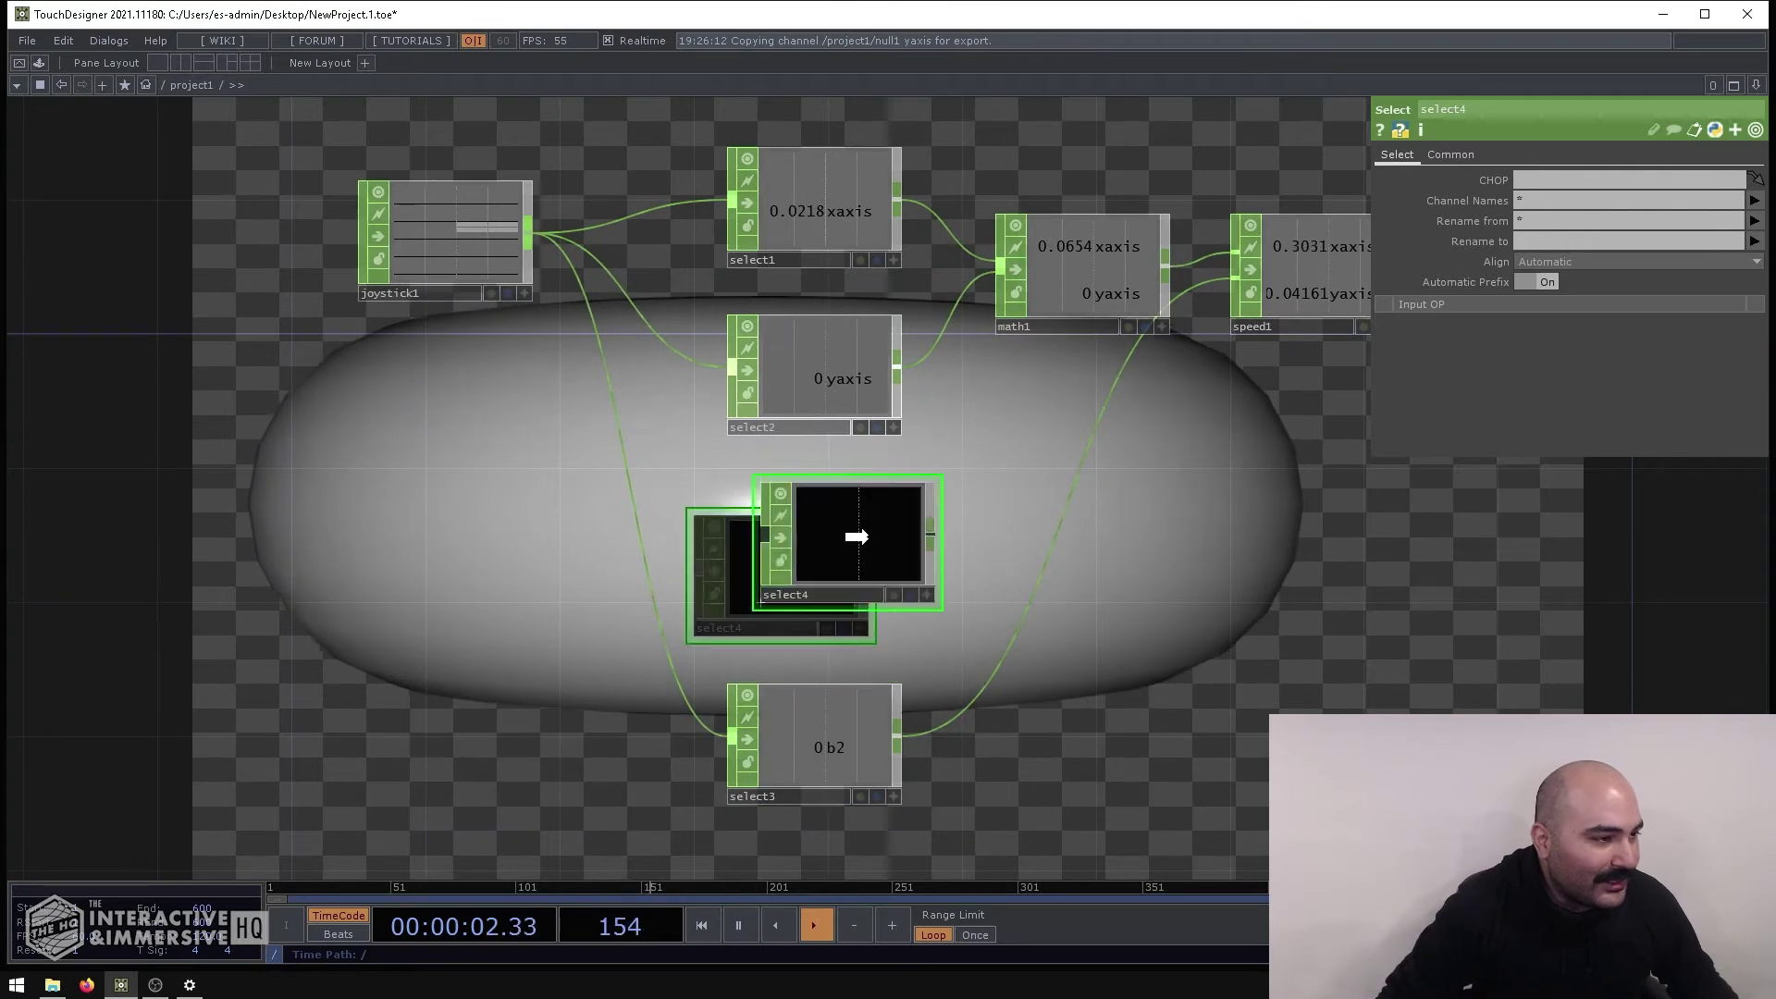
pyautogui.moveTo(524, 230); pyautogui.dragTo(869, 553)
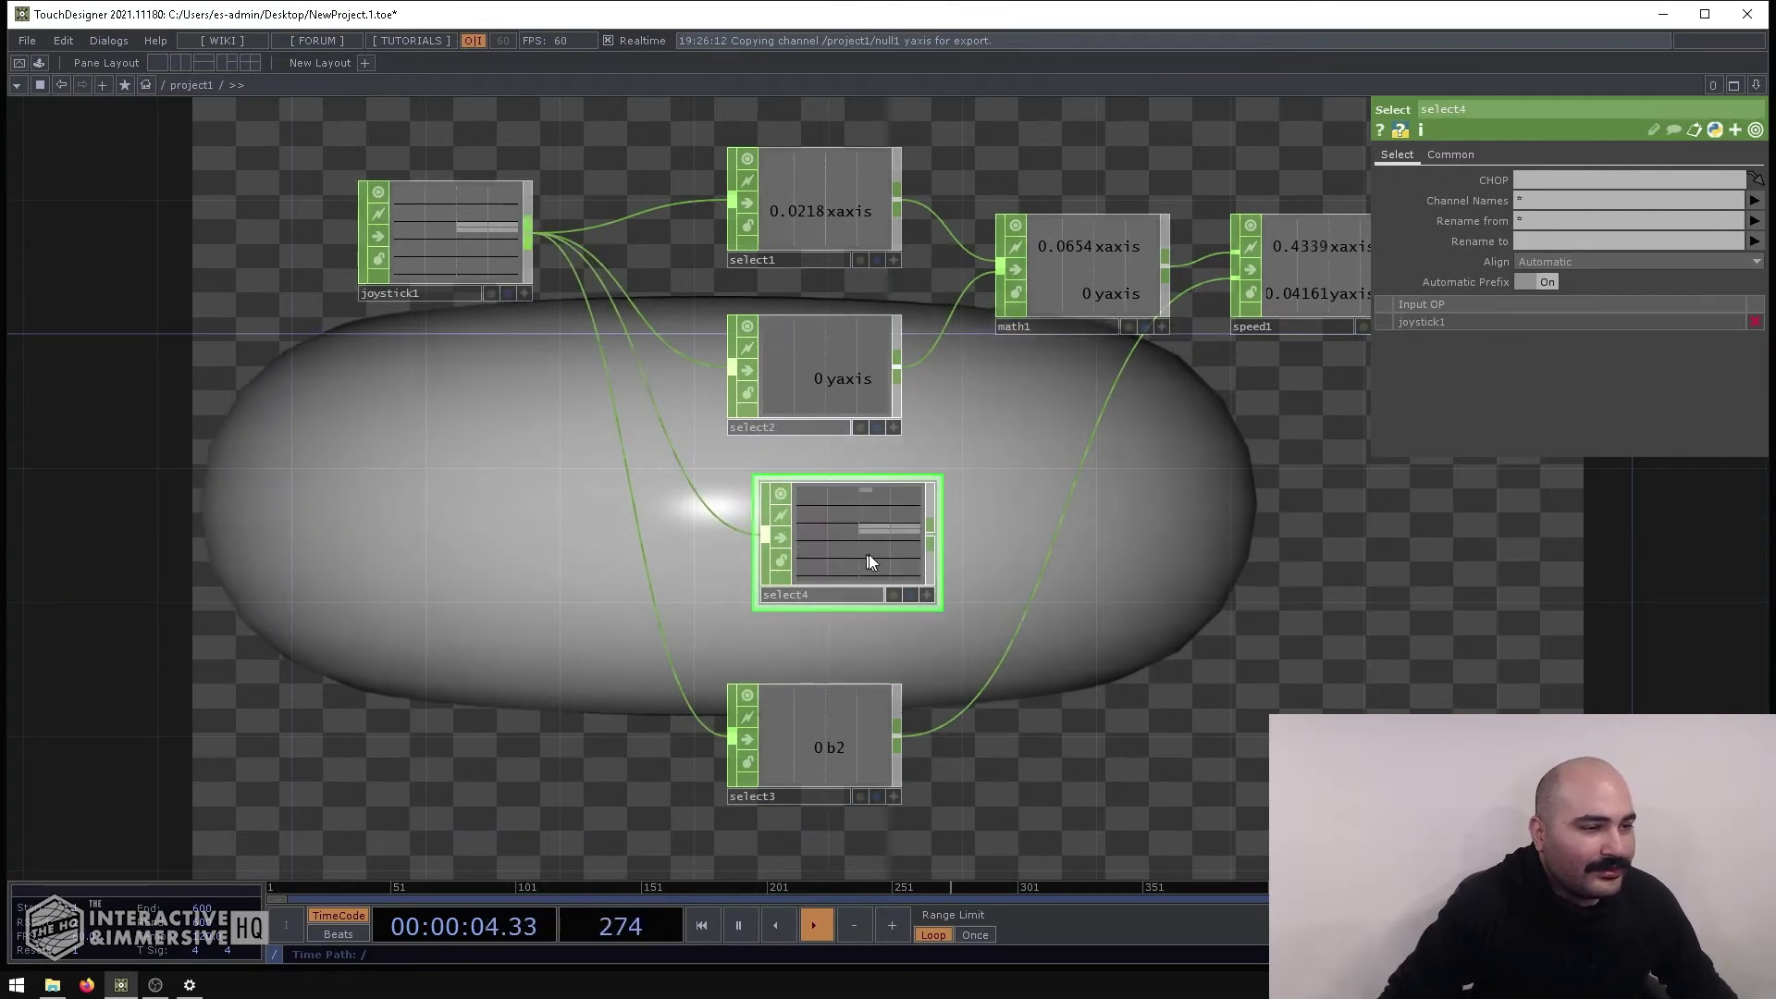
pyautogui.click(1753, 200)
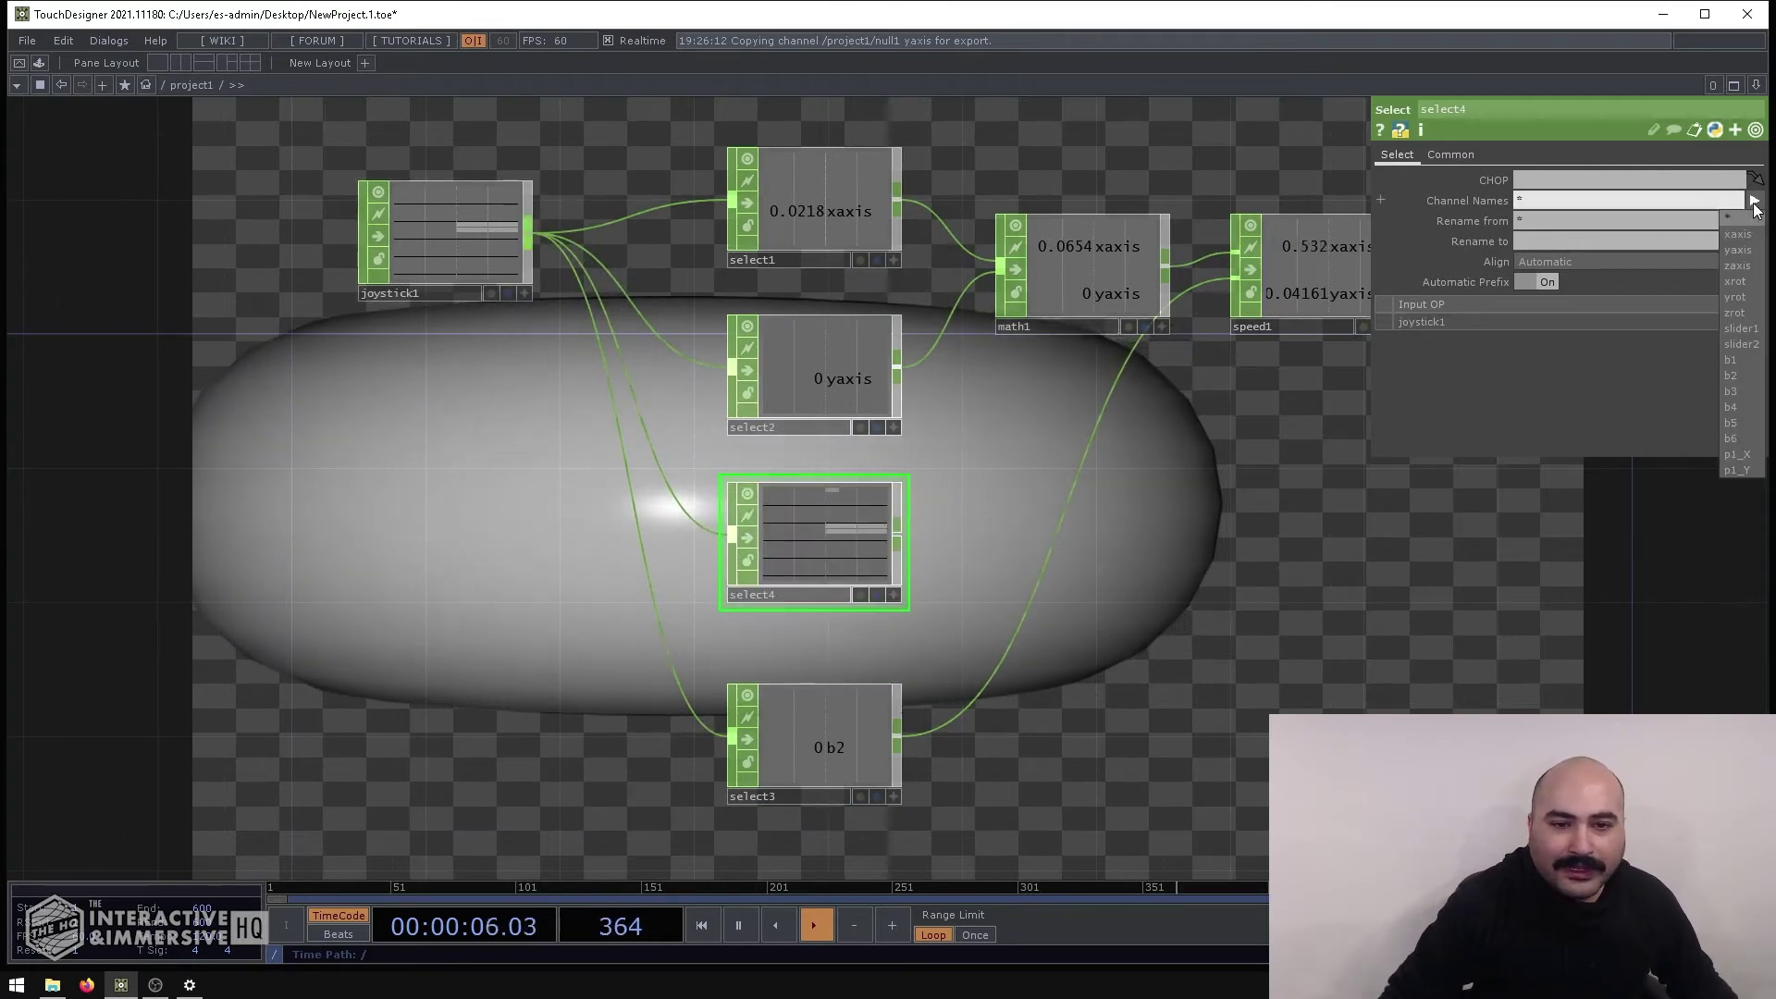
pyautogui.click(1722, 259)
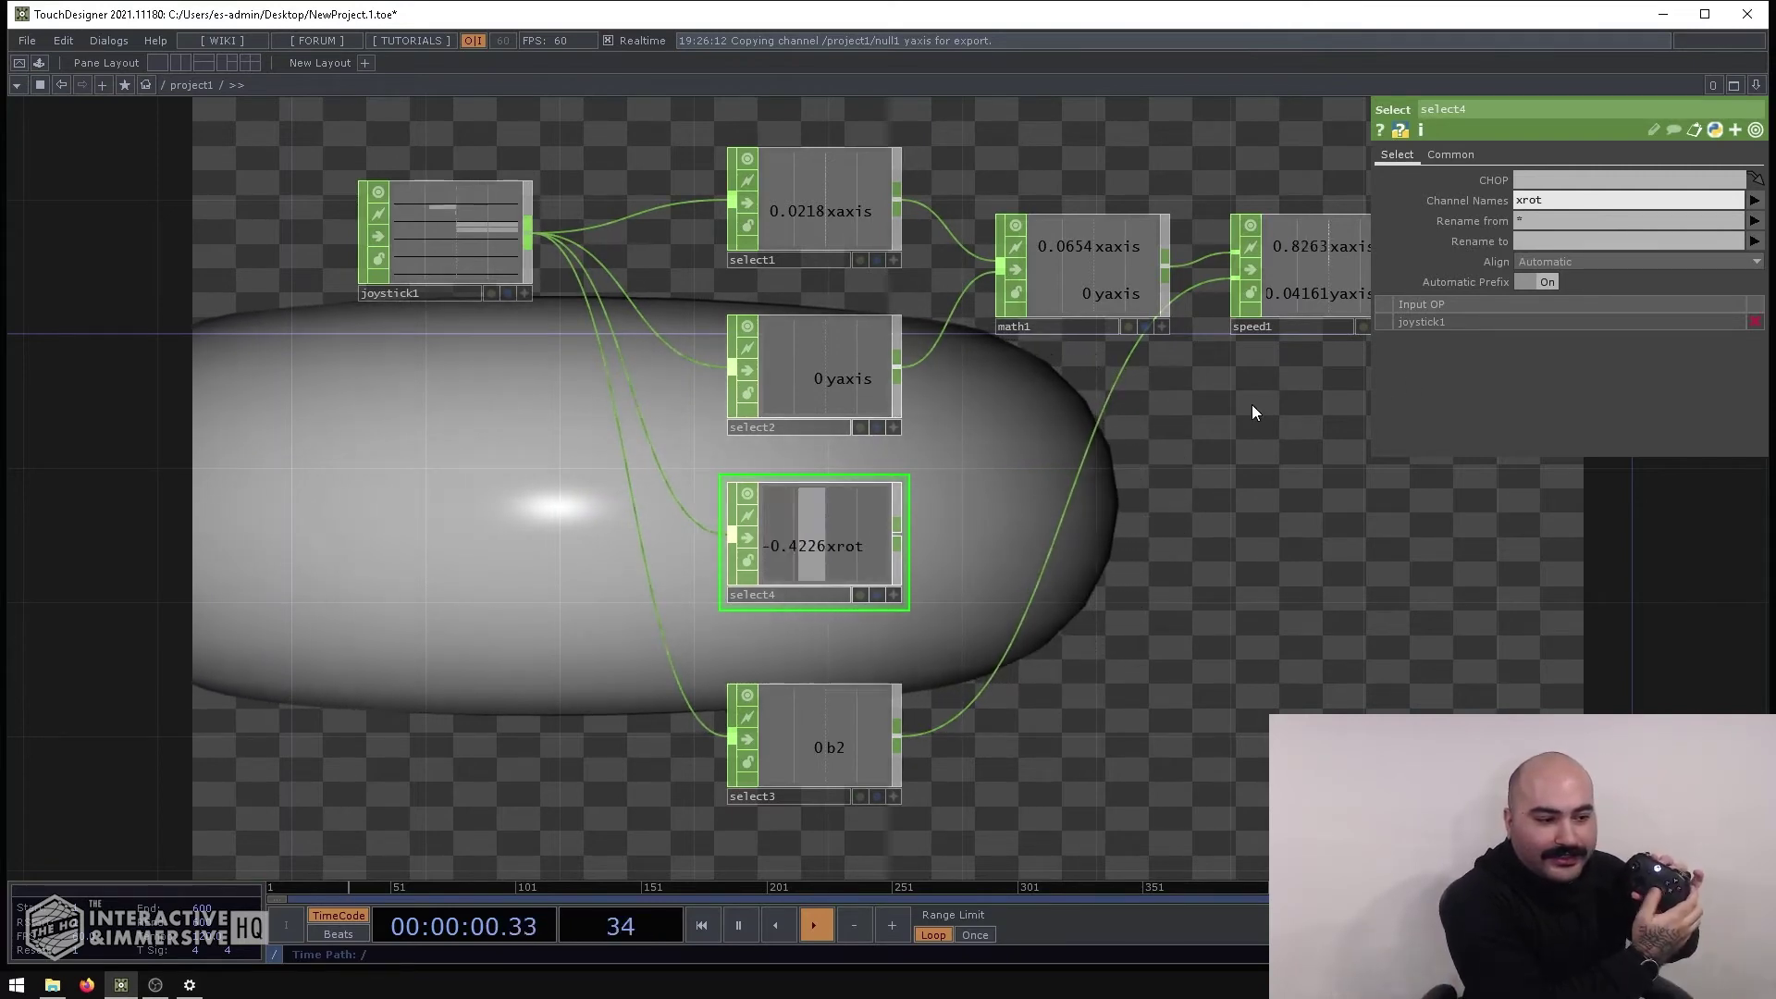
# Add a Math CHOP beside the xrot Select and connect the xrot Select to its input
pyautogui.moveTo(1042, 457); pyautogui.dragTo(832, 435)
pyautogui.click(858, 281)
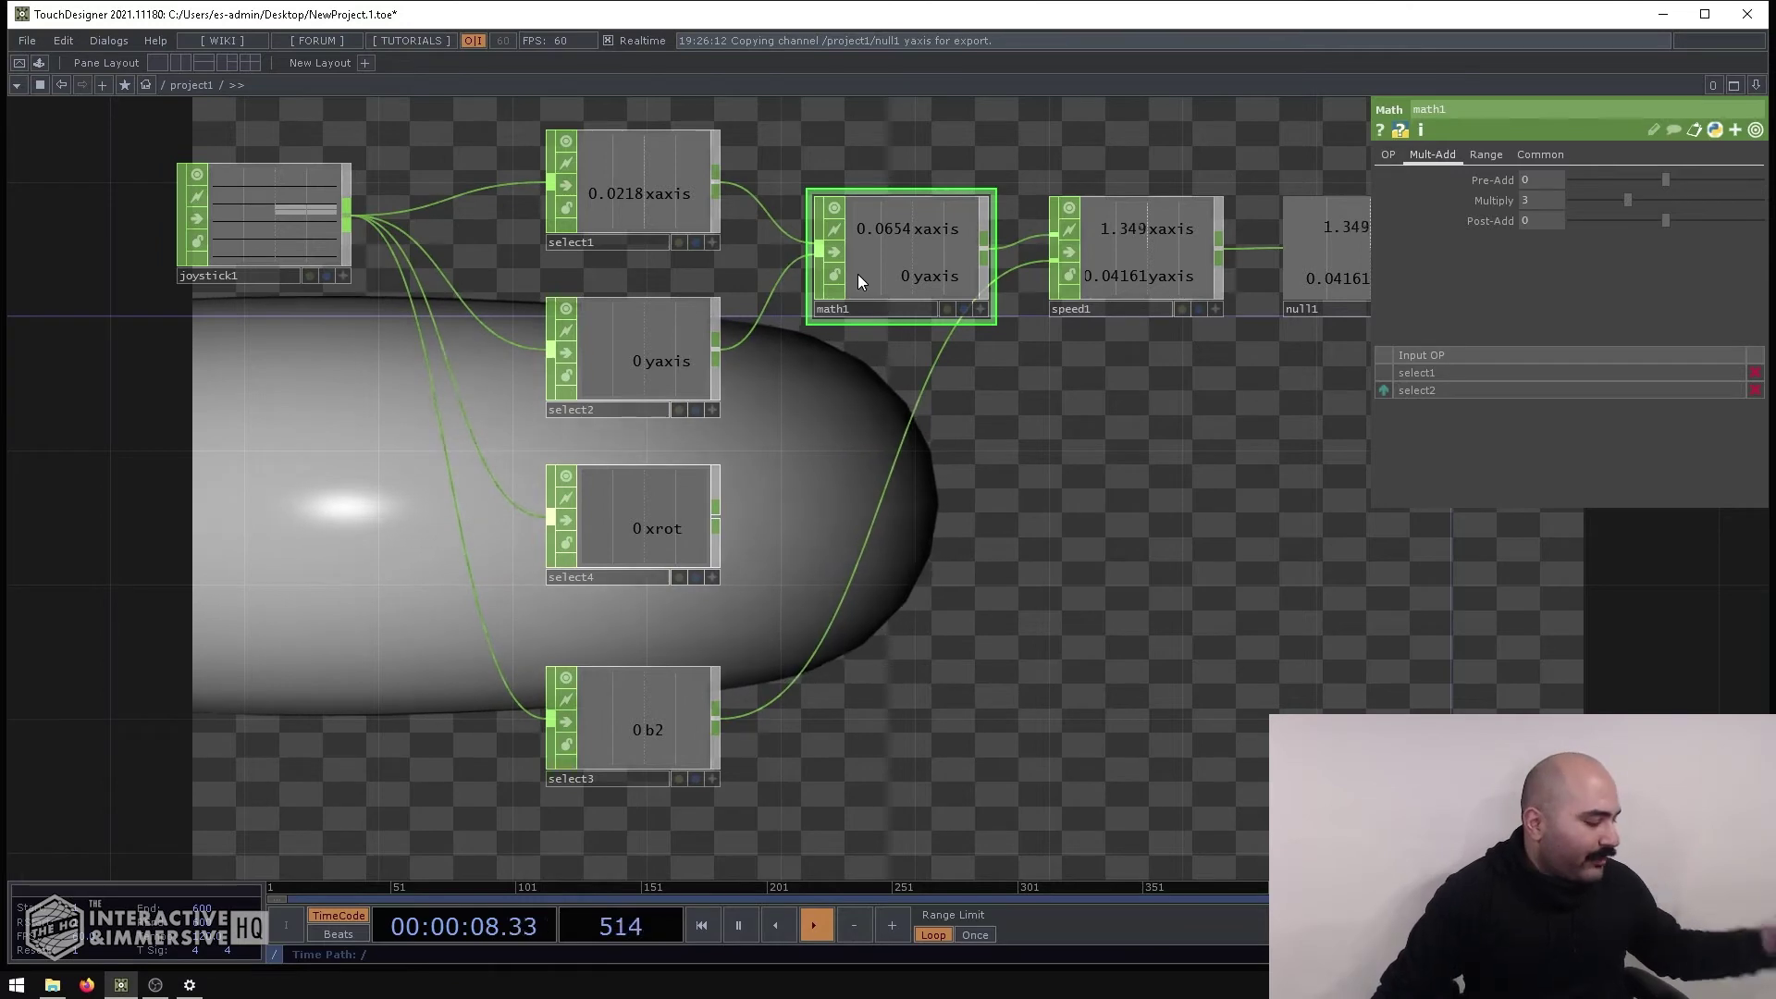
pyautogui.press('Tab')
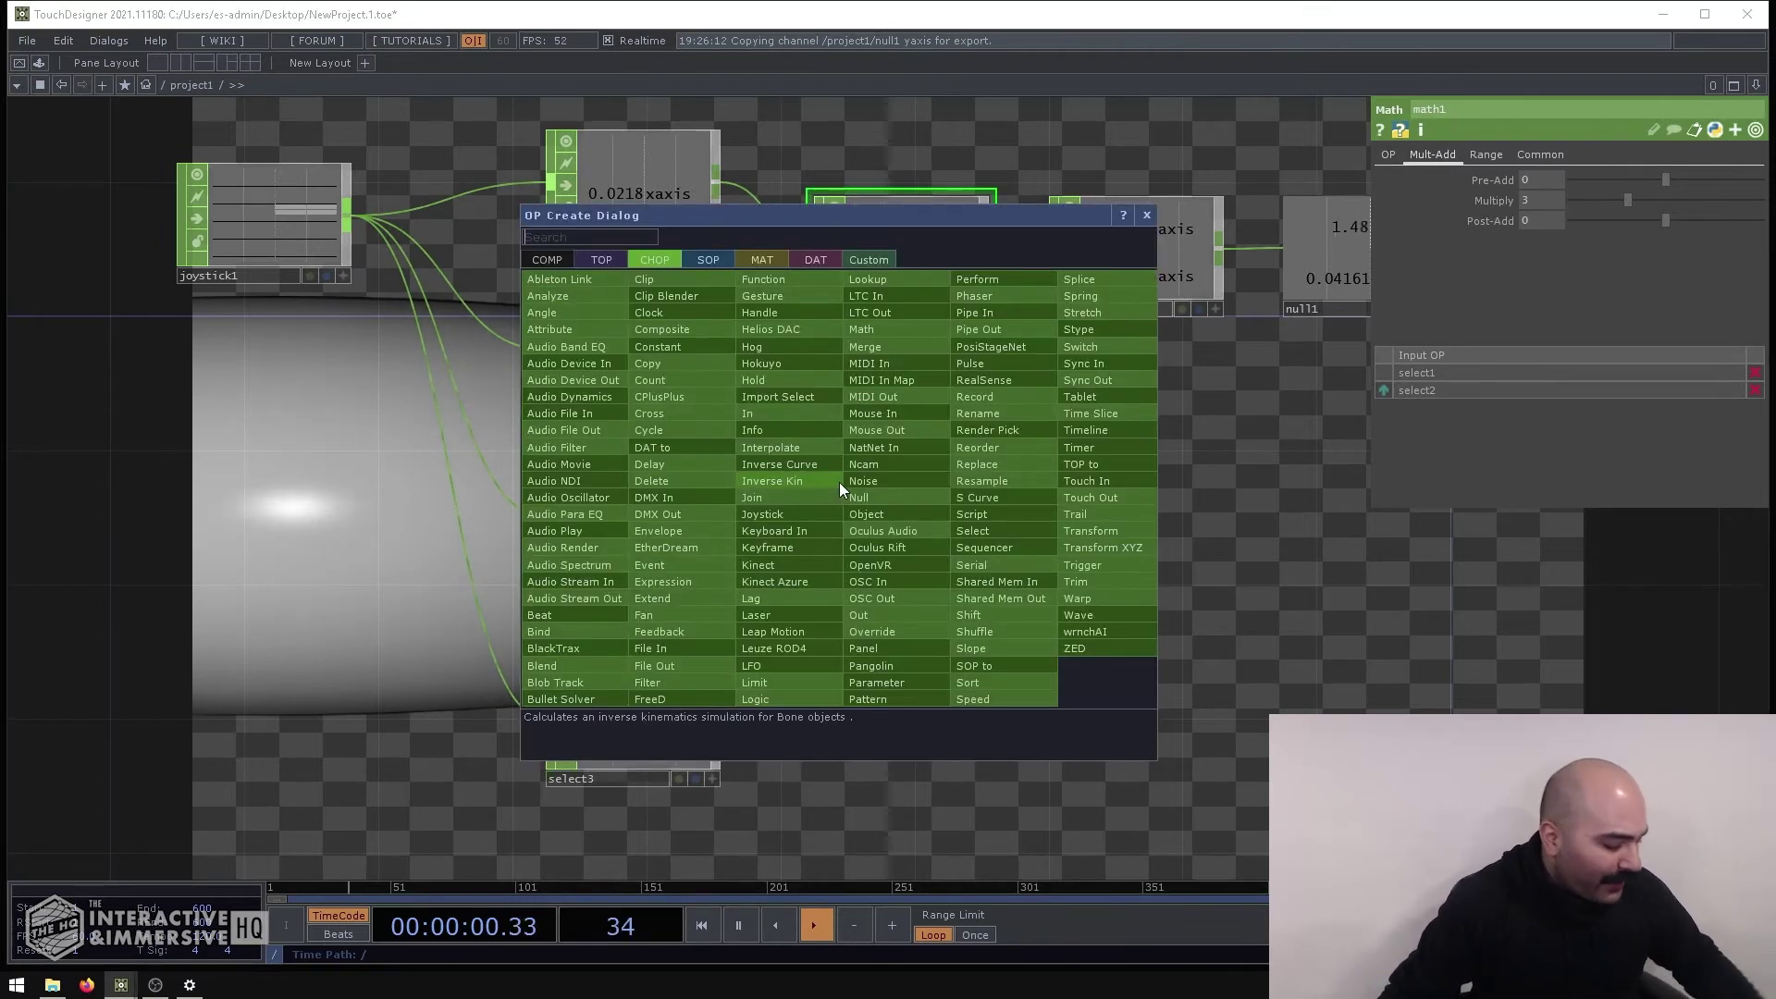
pyautogui.write('math')
pyautogui.press('Return')
pyautogui.click(833, 488)
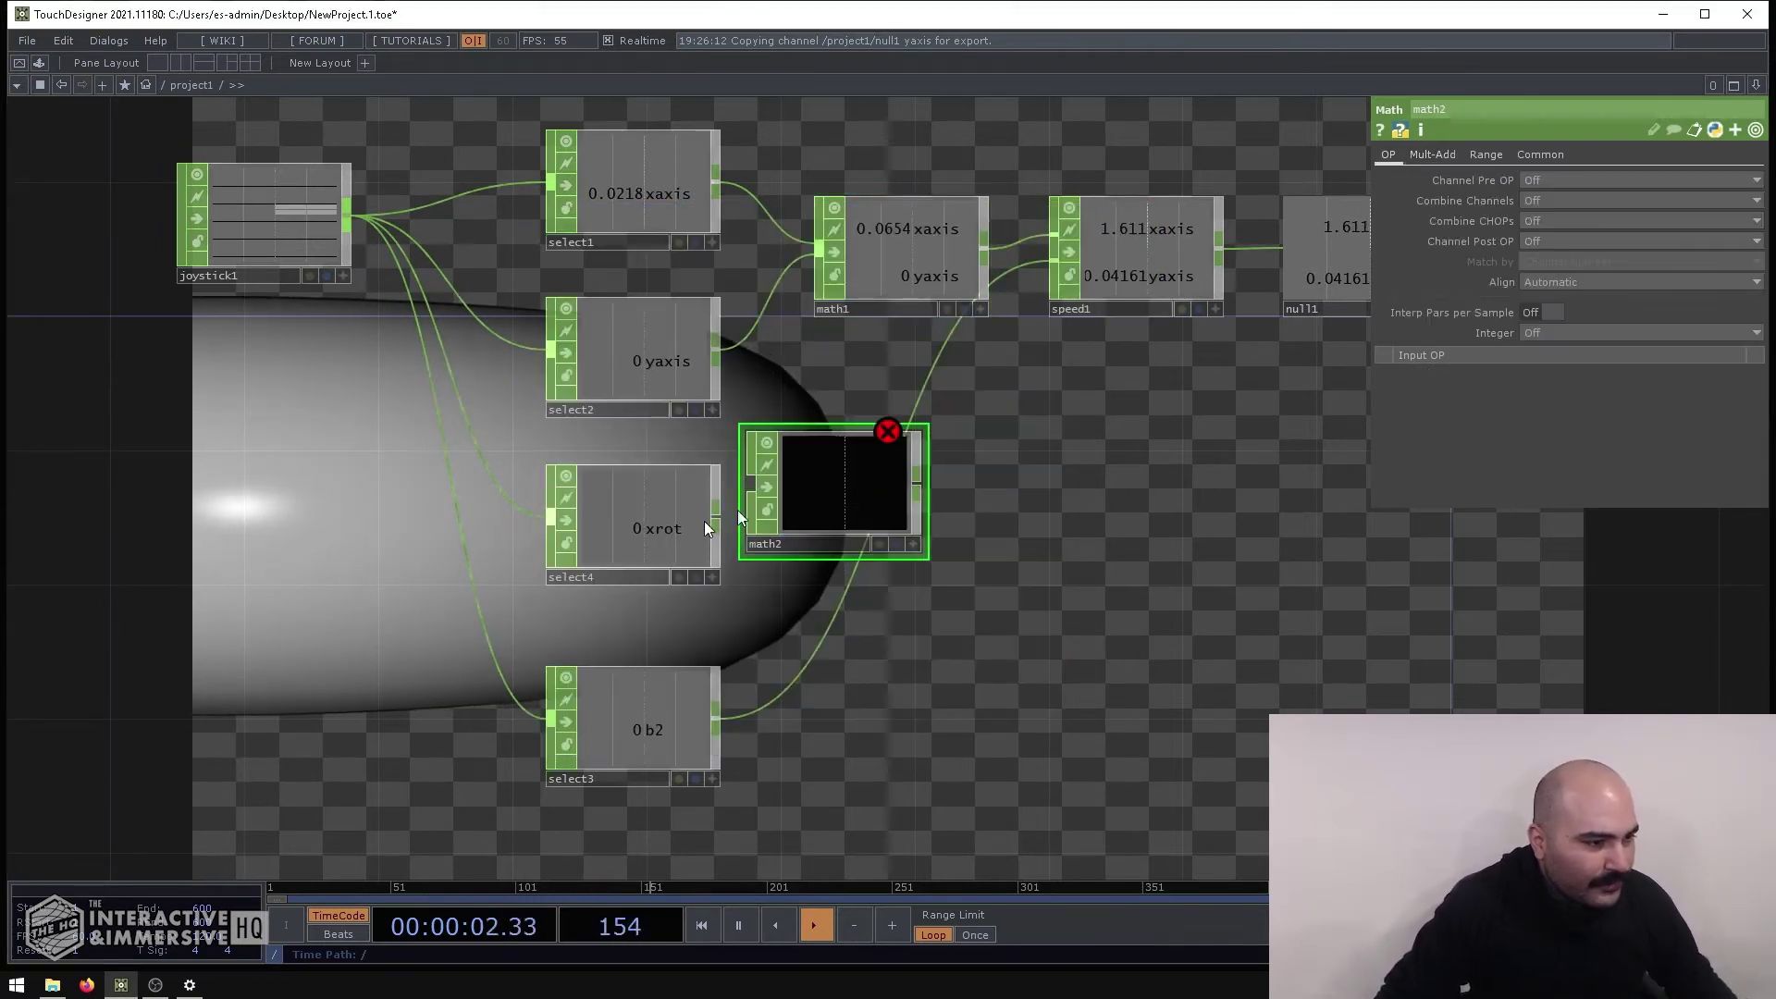
pyautogui.moveTo(817, 480); pyautogui.dragTo(910, 503)
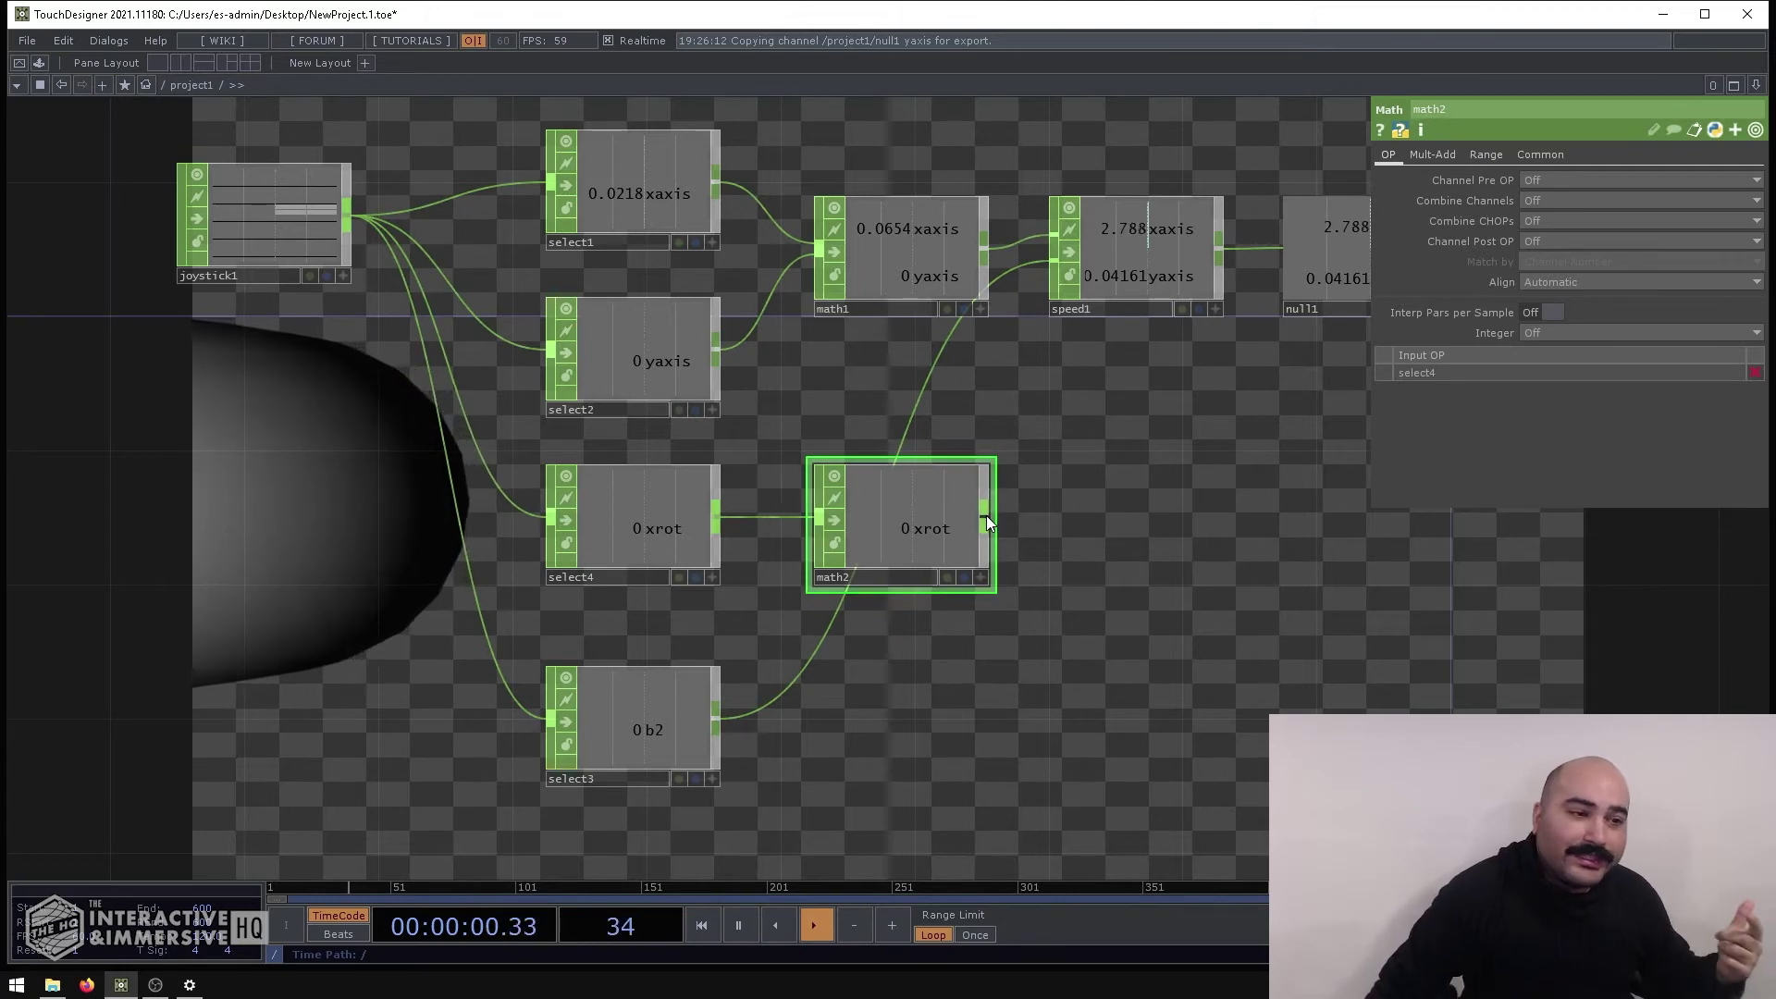
# Move the Speed CHOP and the Null CHOP away from the Math CHOPs and lower in the network to make room between them
pyautogui.click(1135, 270)
pyautogui.moveTo(1156, 319); pyautogui.dragTo(893, 246)
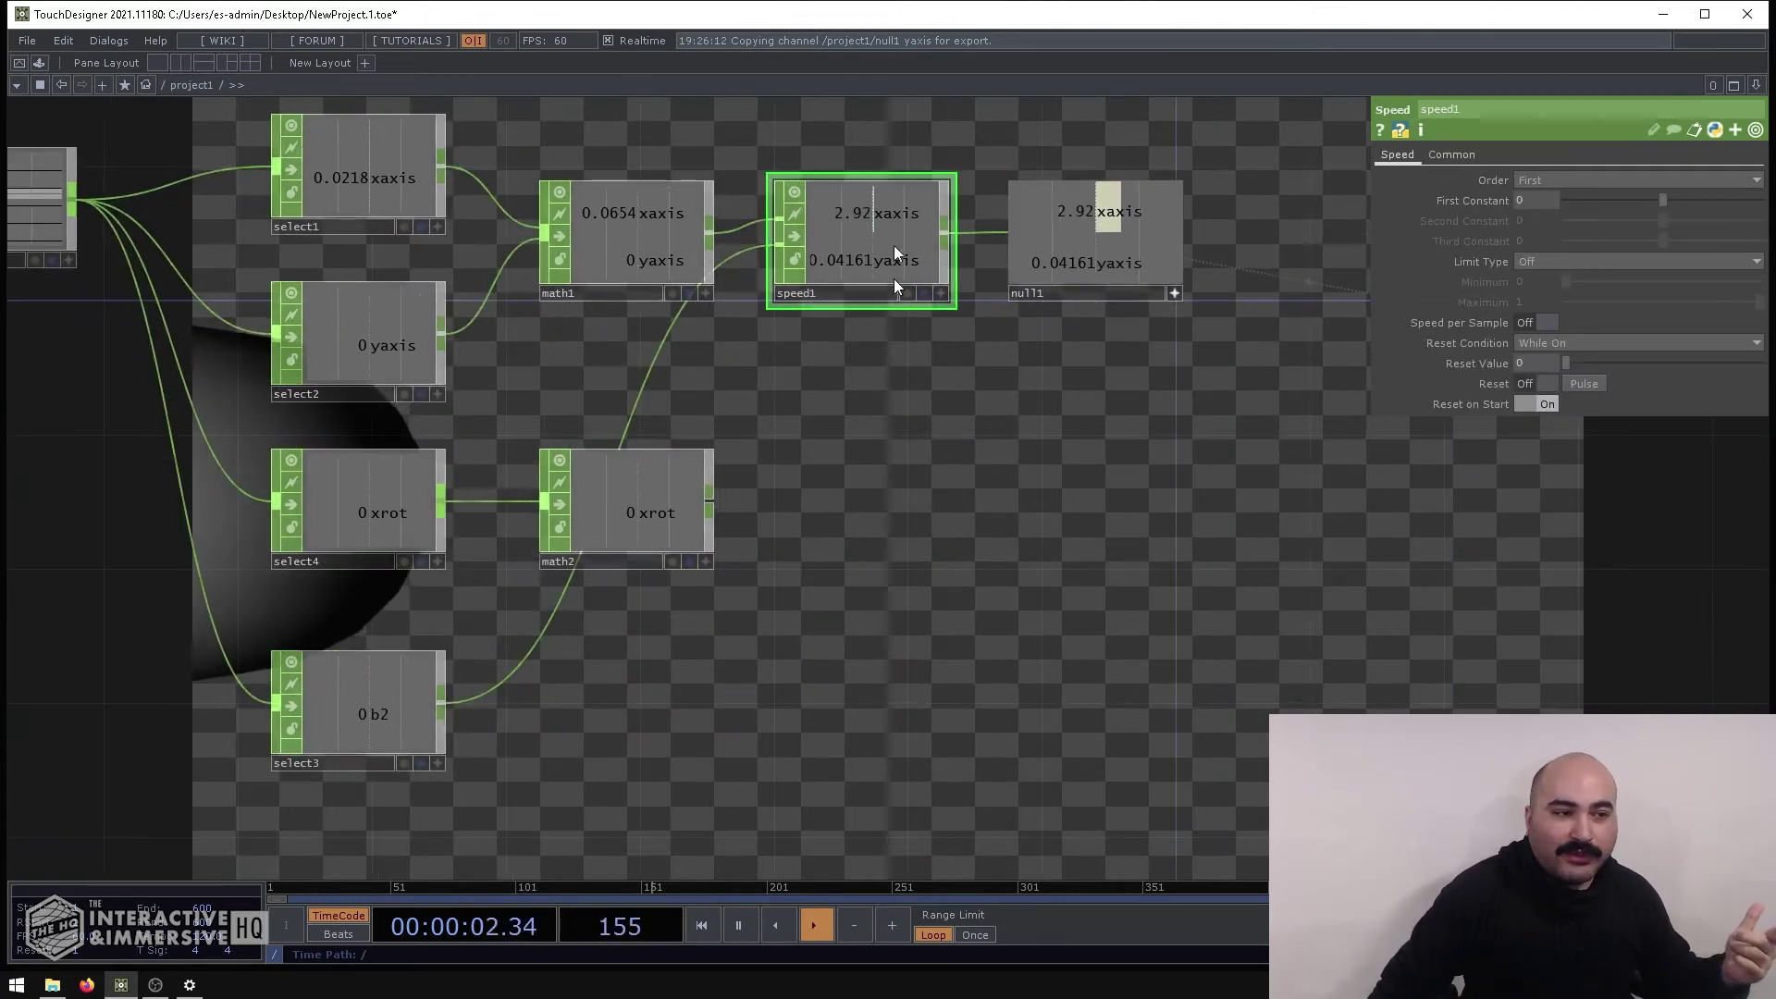
pyautogui.moveTo(874, 148); pyautogui.dragTo(1184, 346)
pyautogui.moveTo(873, 254); pyautogui.dragTo(1141, 321)
pyautogui.click(941, 518)
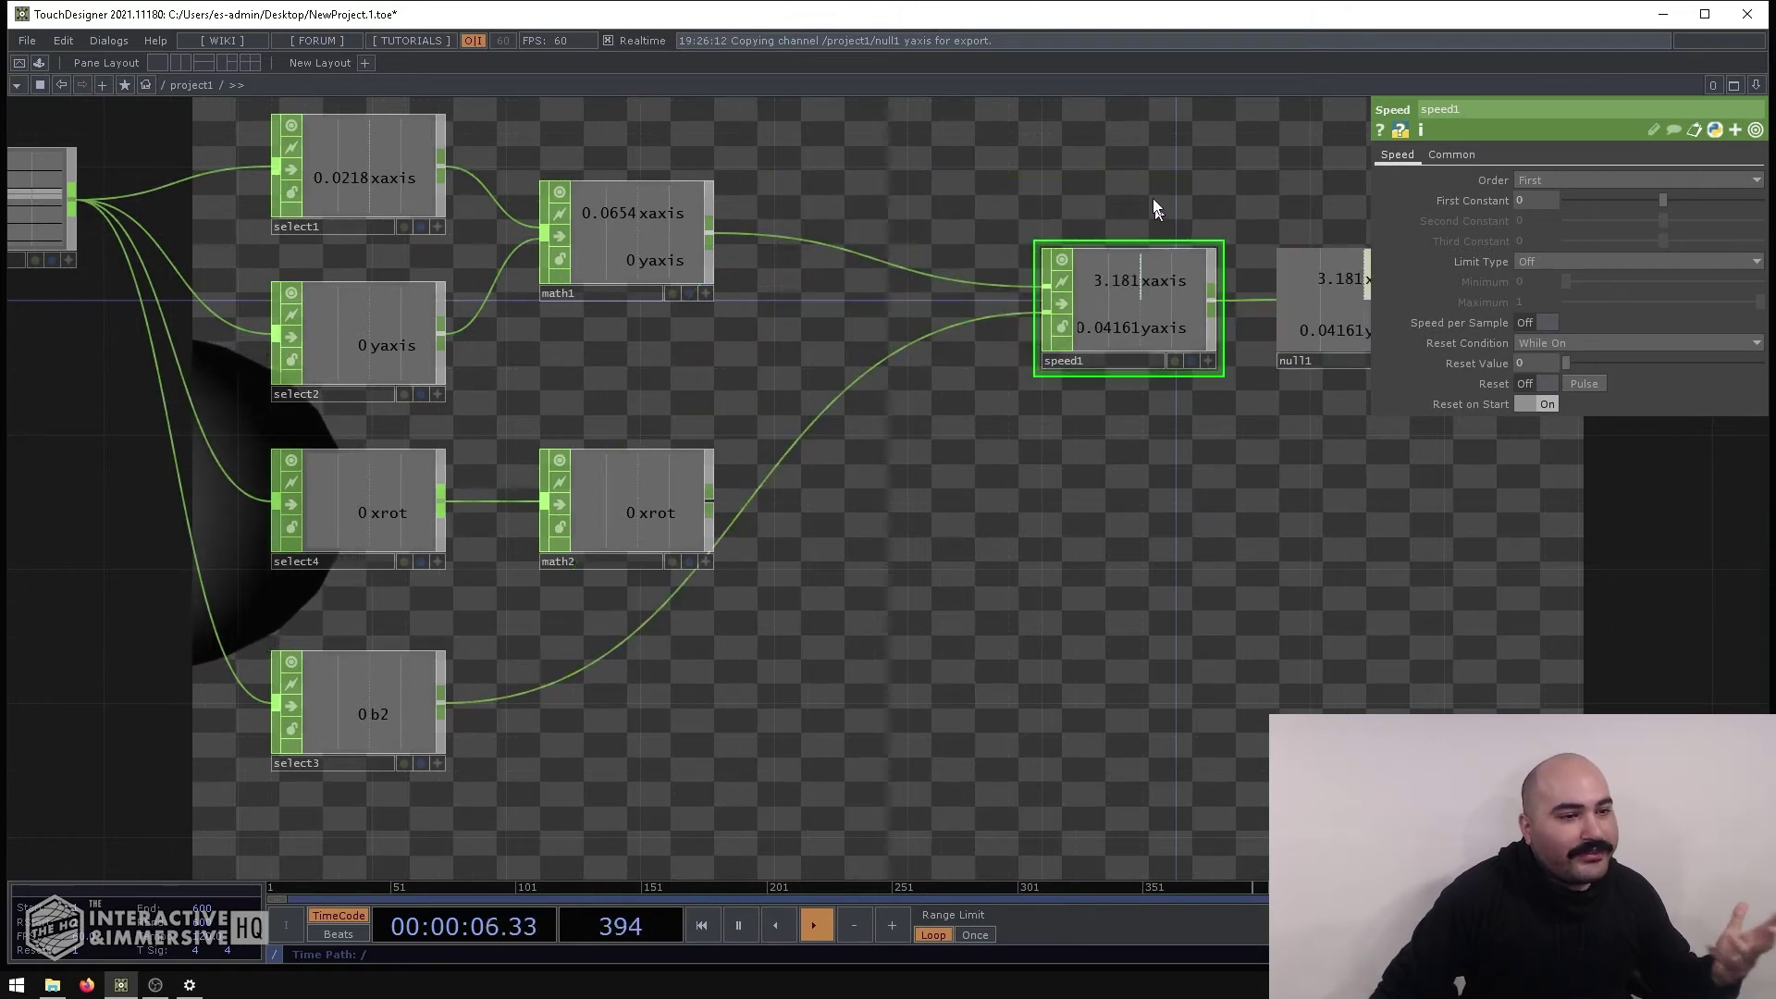
pyautogui.moveTo(1153, 206); pyautogui.dragTo(921, 198)
pyautogui.scroll(-3, 921, 198)
pyautogui.moveTo(872, 170); pyautogui.dragTo(1025, 320, button='right')
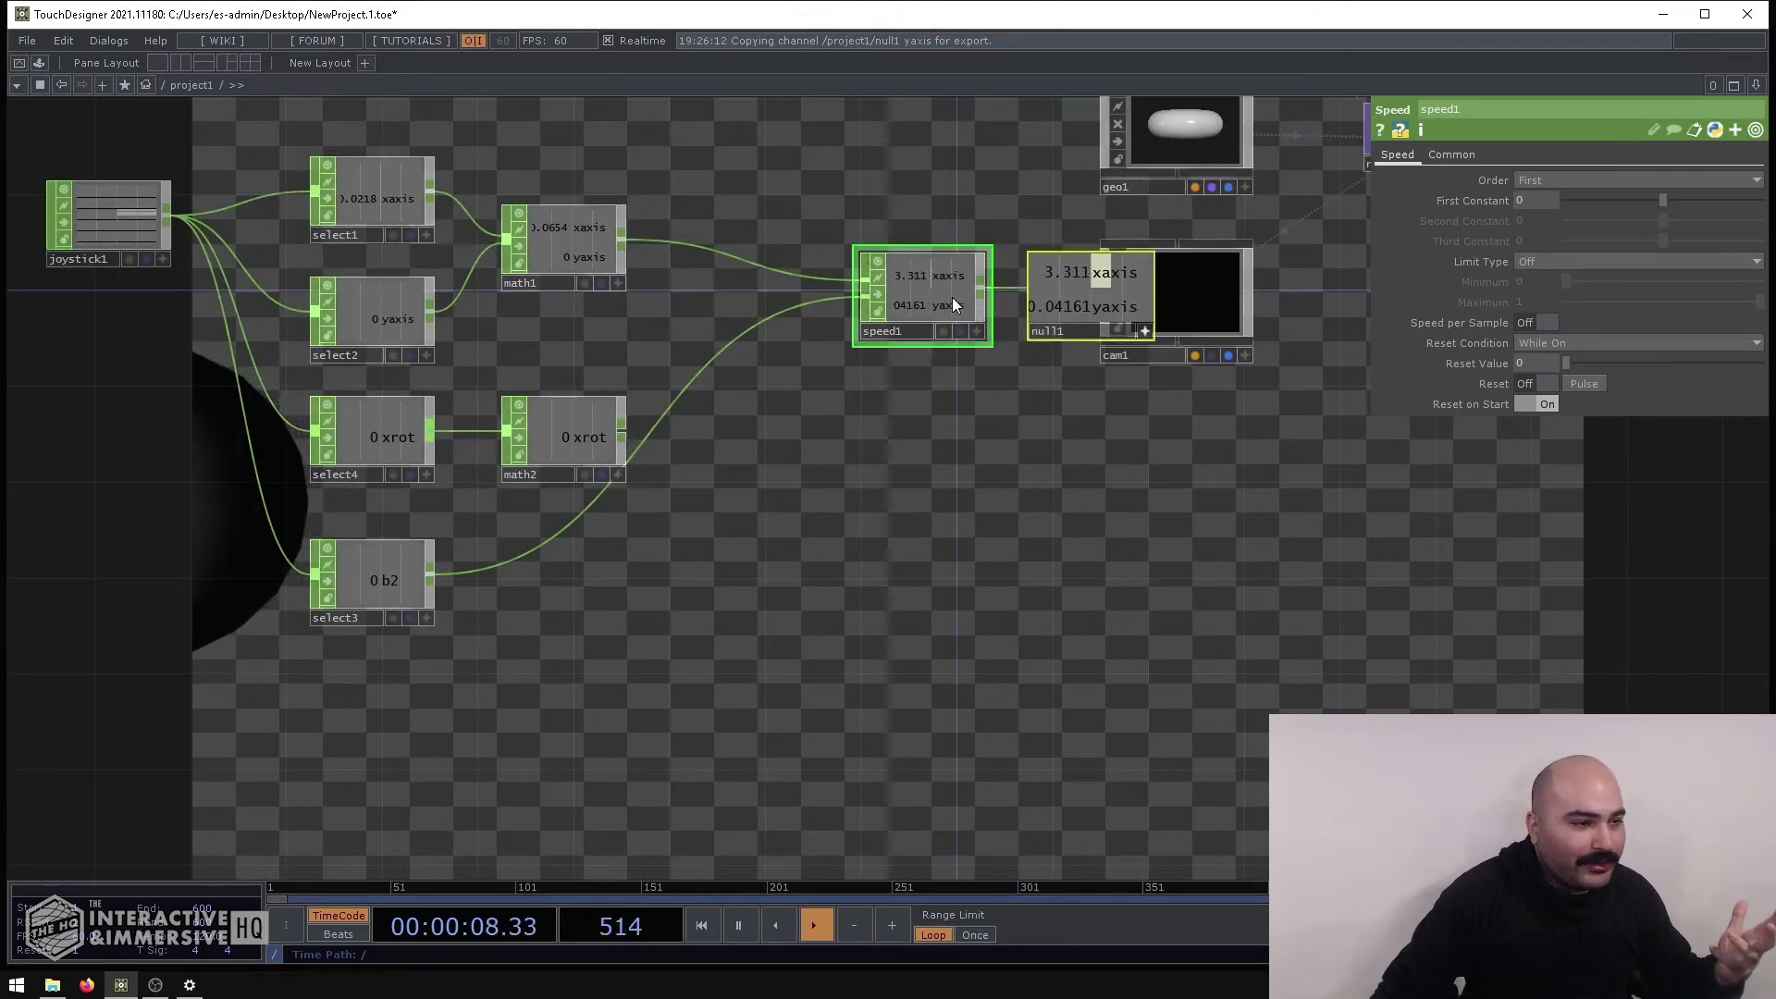
pyautogui.moveTo(951, 296); pyautogui.dragTo(930, 469)
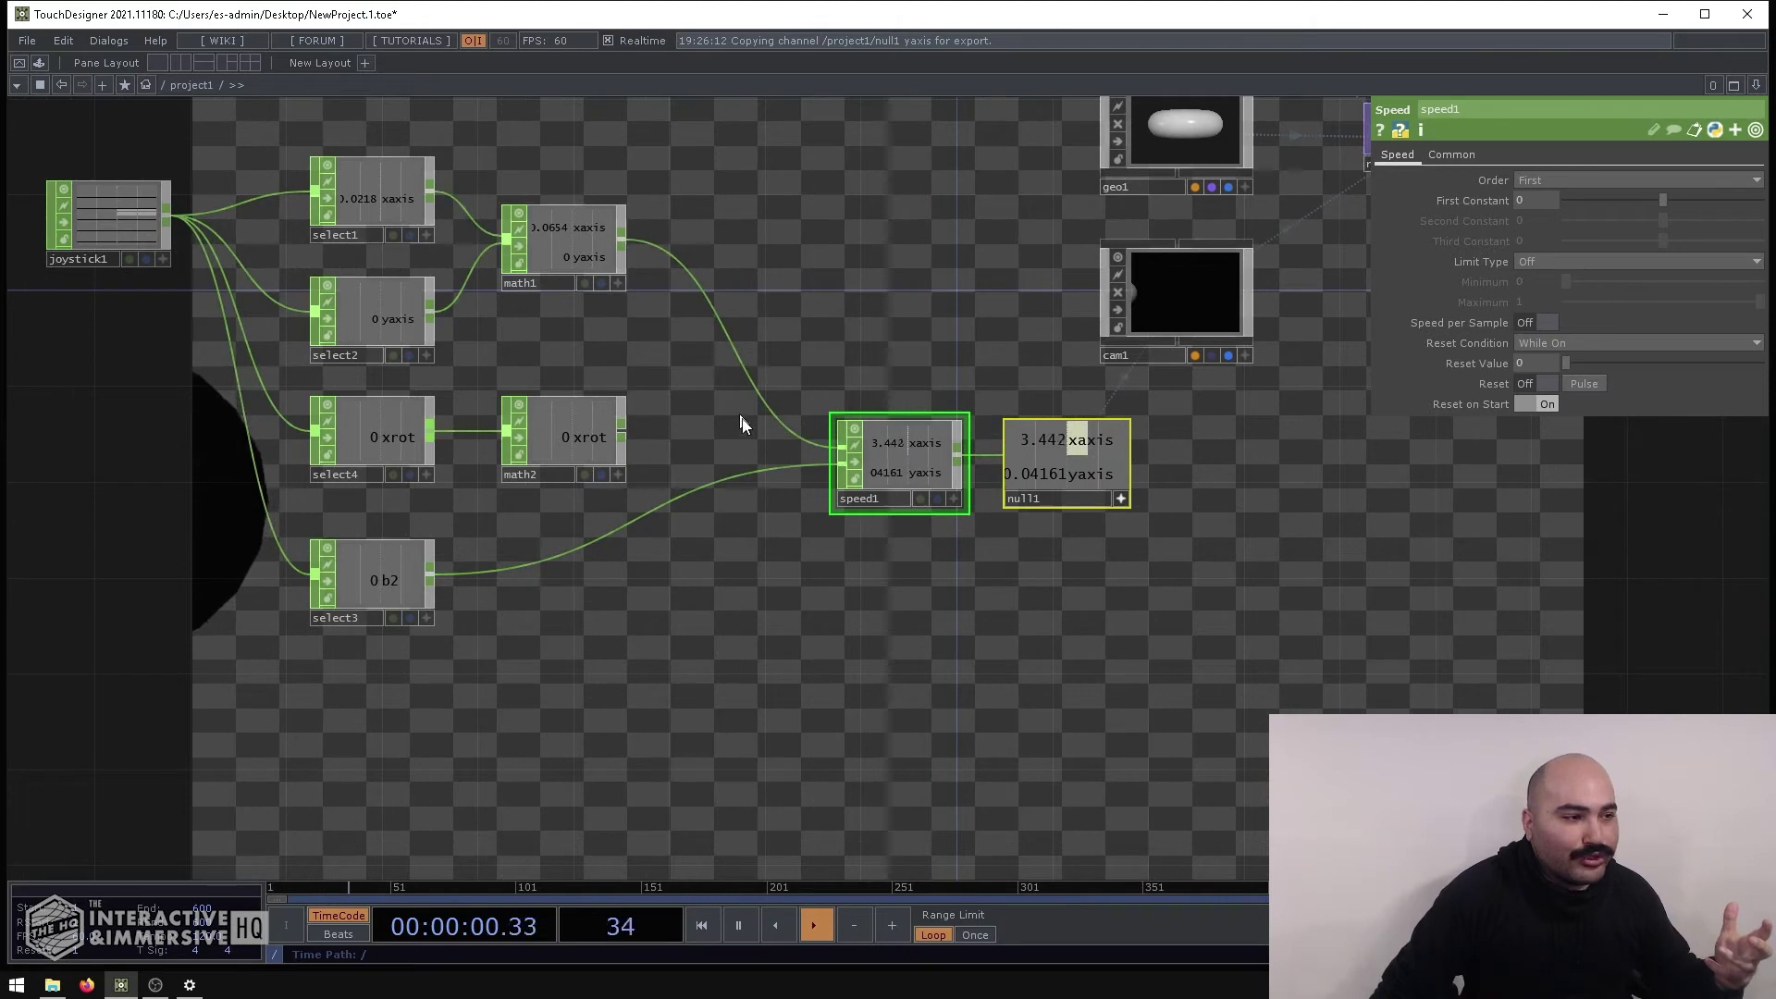
pyautogui.click(564, 250)
pyautogui.click(855, 452)
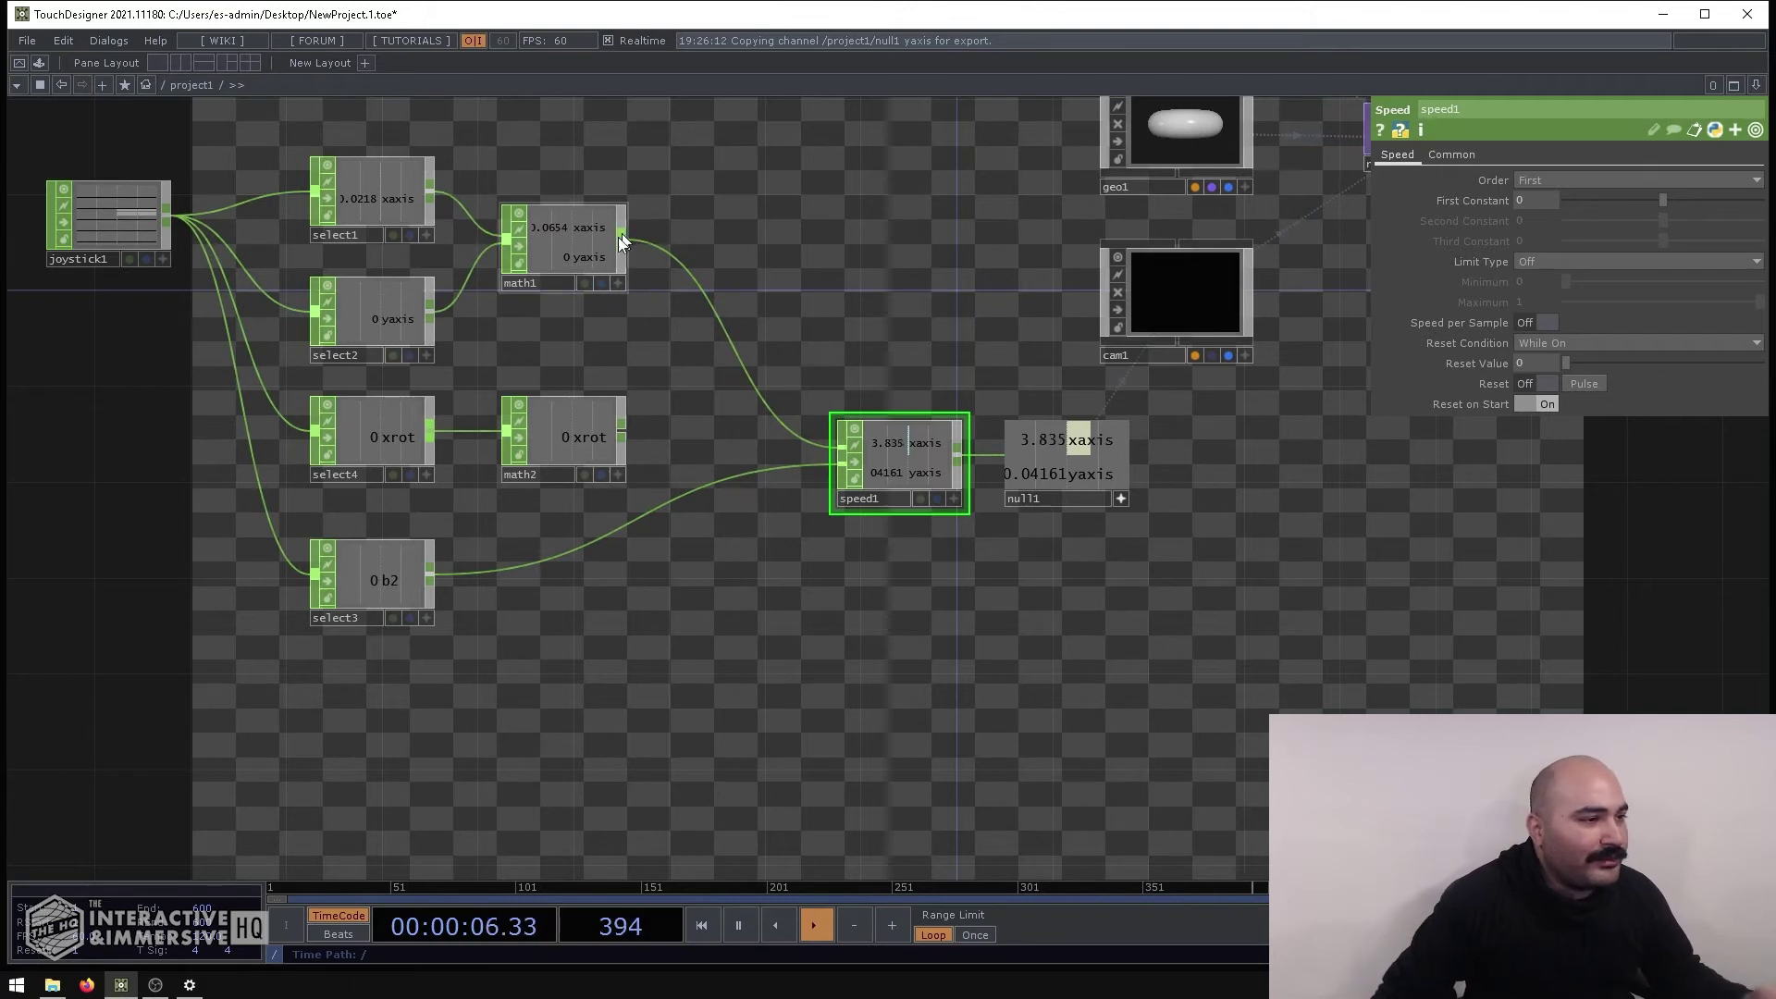
# Insert a Merge CHOP between the first Math CHOP and the Speed CHOP, and connect the xrot Math CHOP to it as well
pyautogui.click(592, 248)
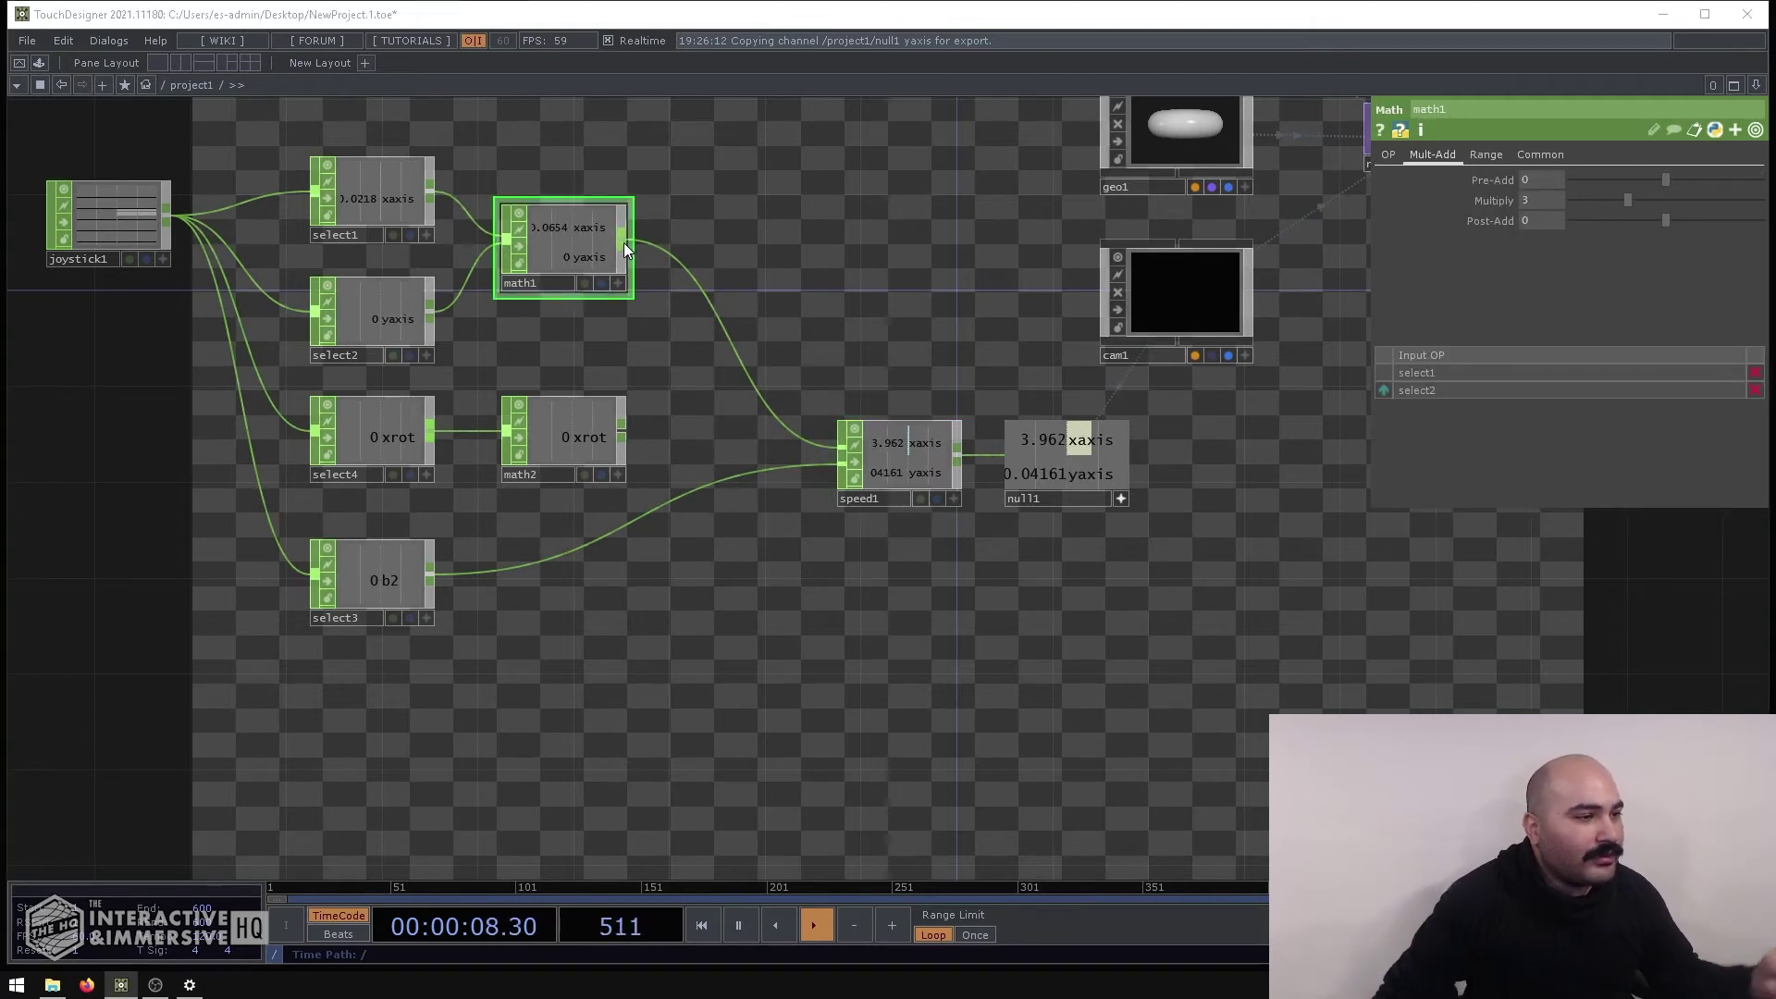
pyautogui.rightClick(623, 243)
pyautogui.write('merge')
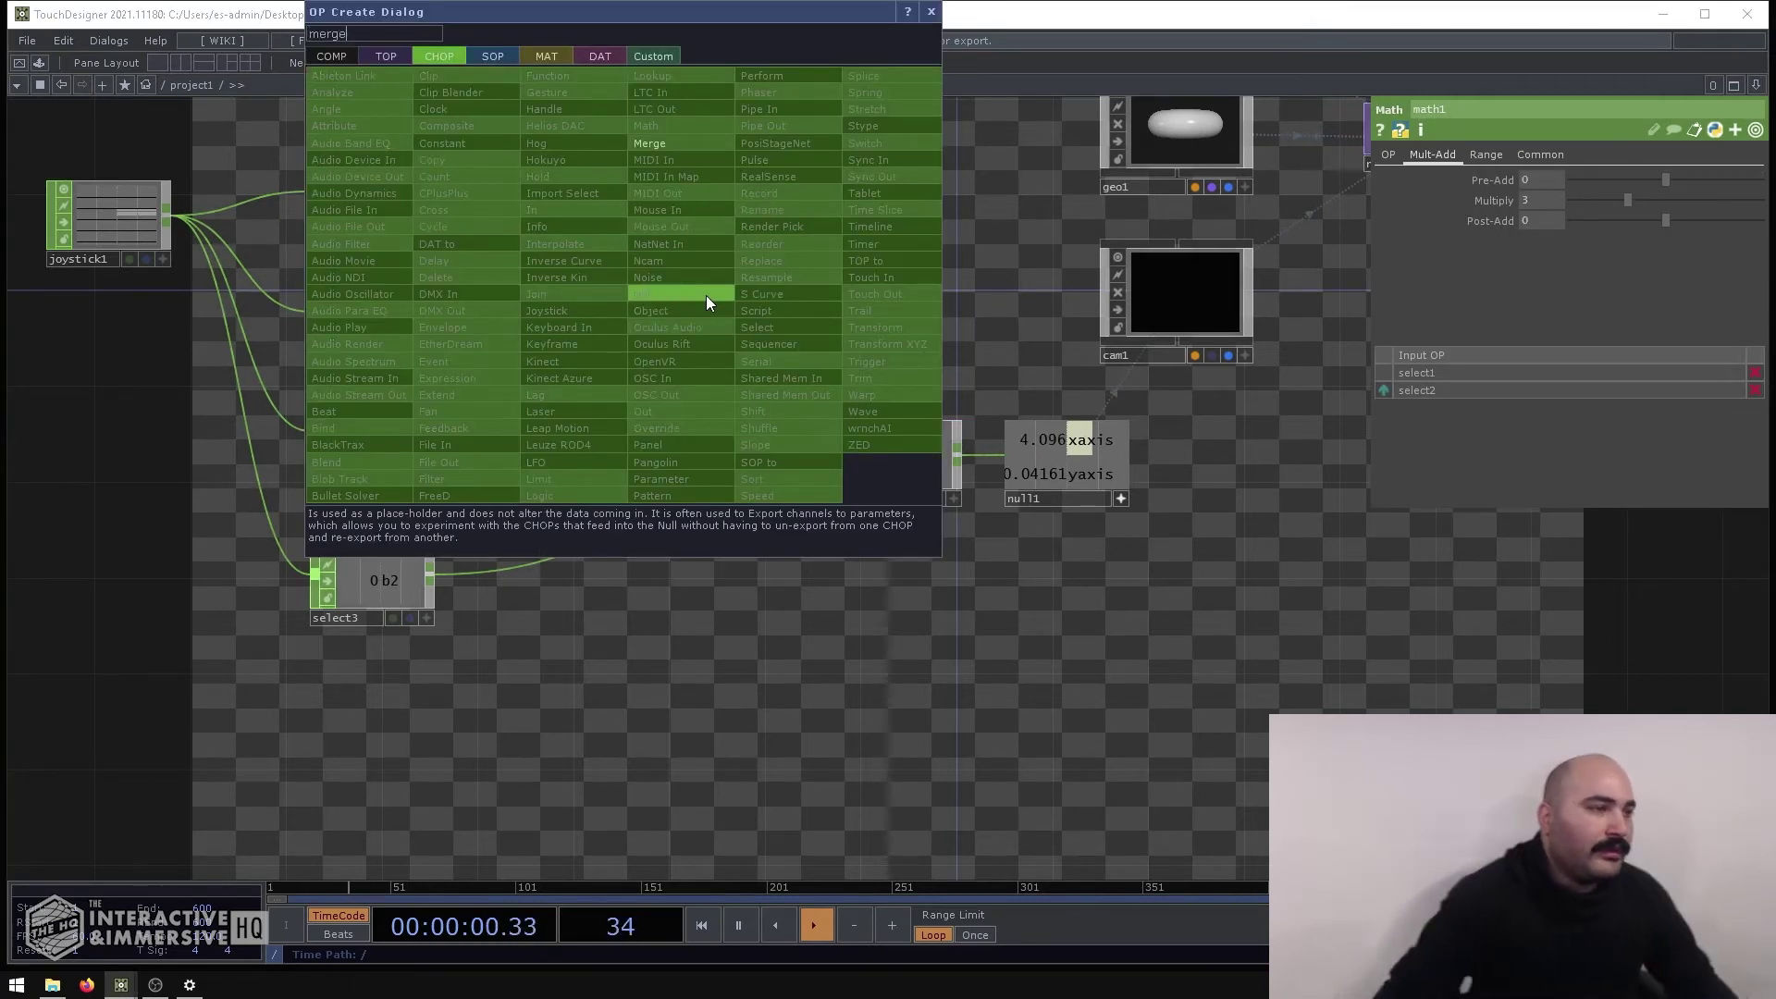
pyautogui.click(653, 142)
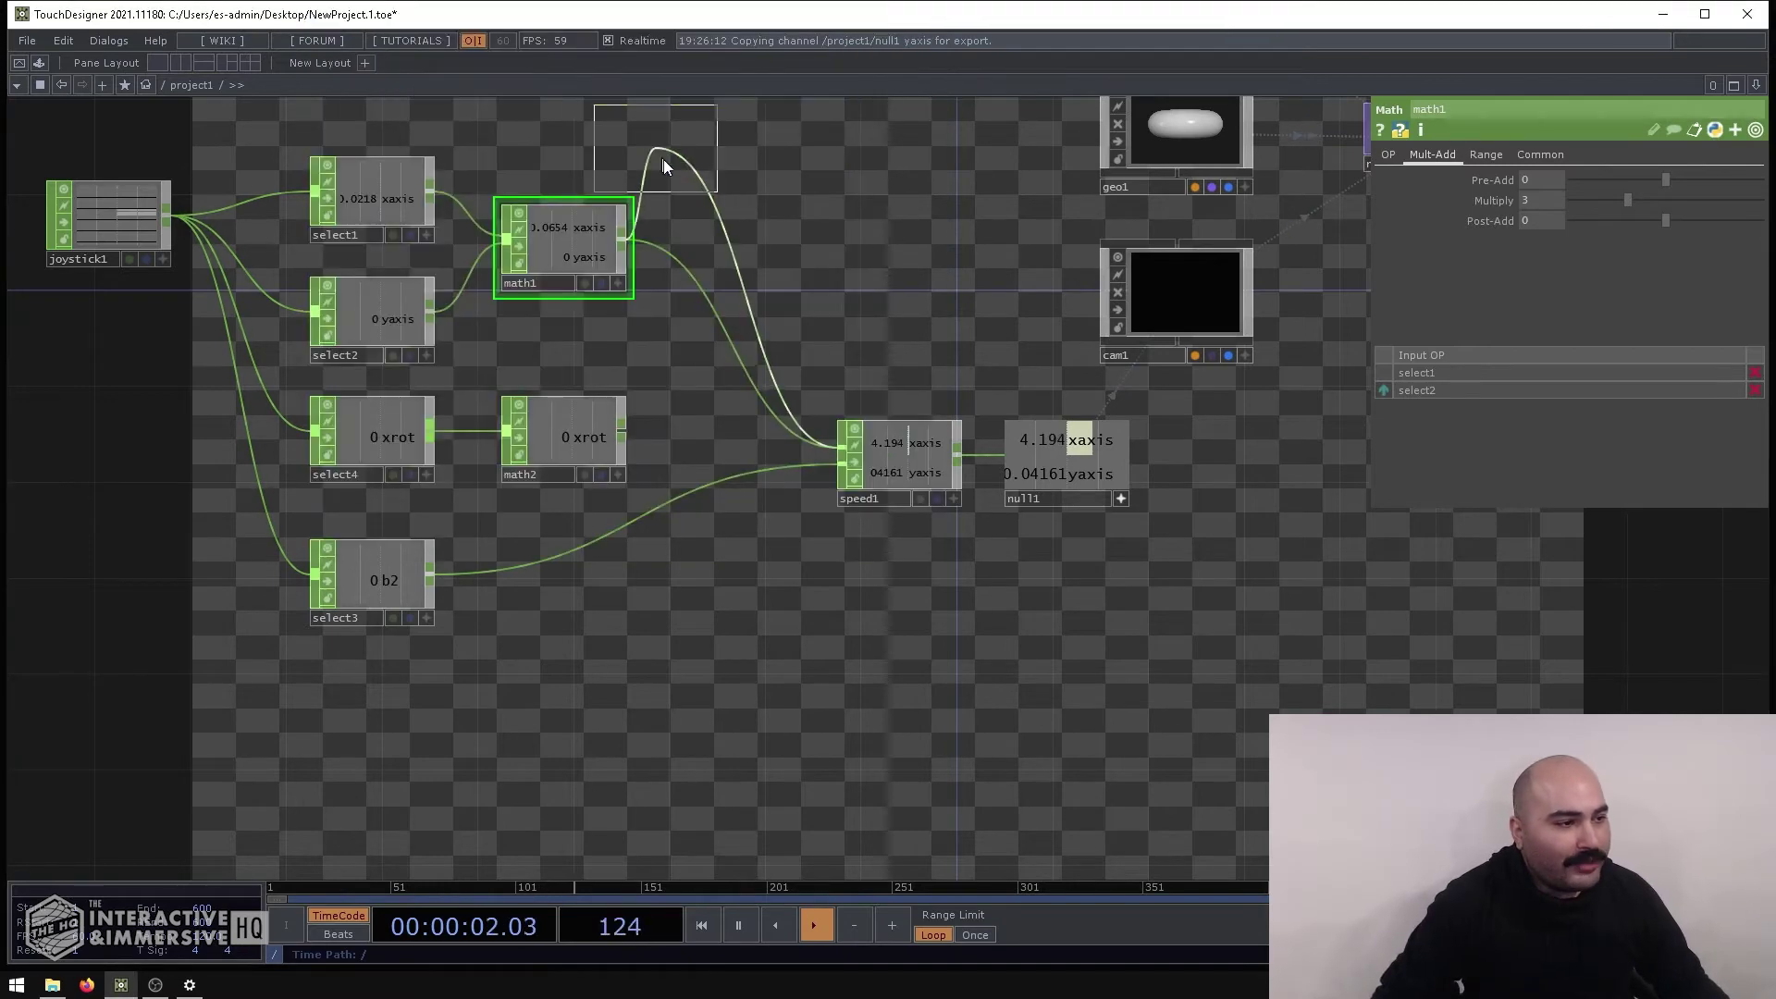
pyautogui.click(734, 359)
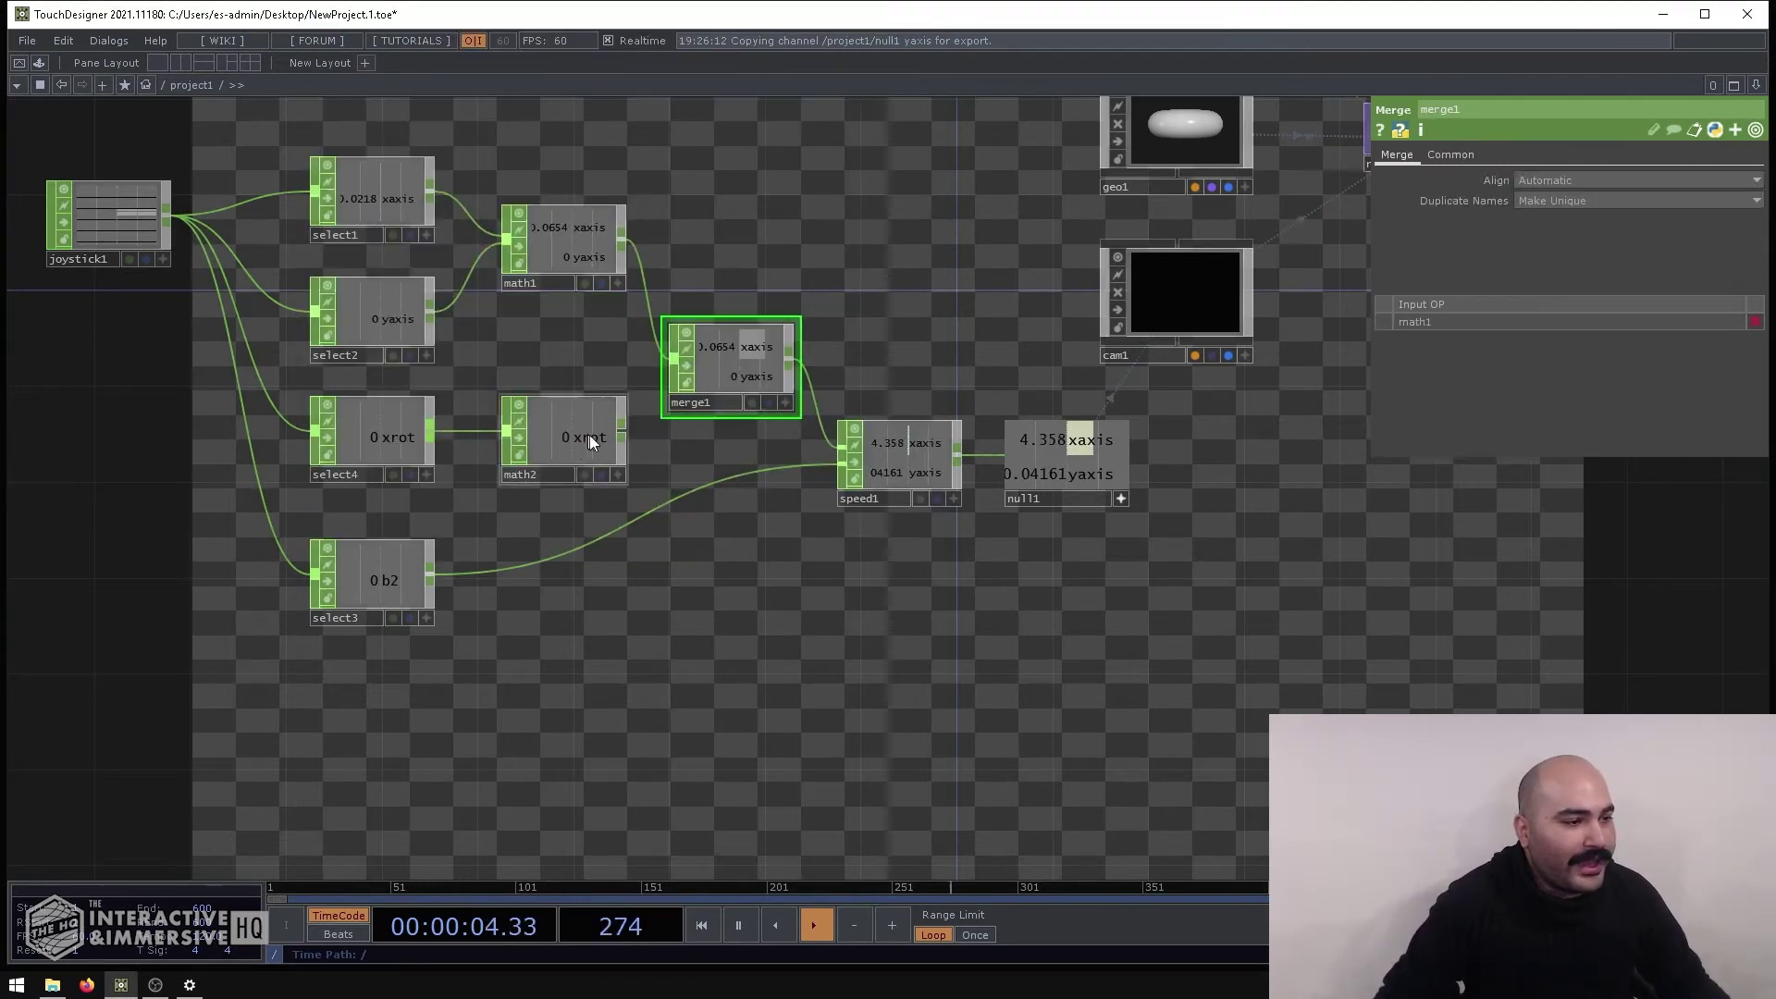
pyautogui.moveTo(619, 436); pyautogui.dragTo(679, 375)
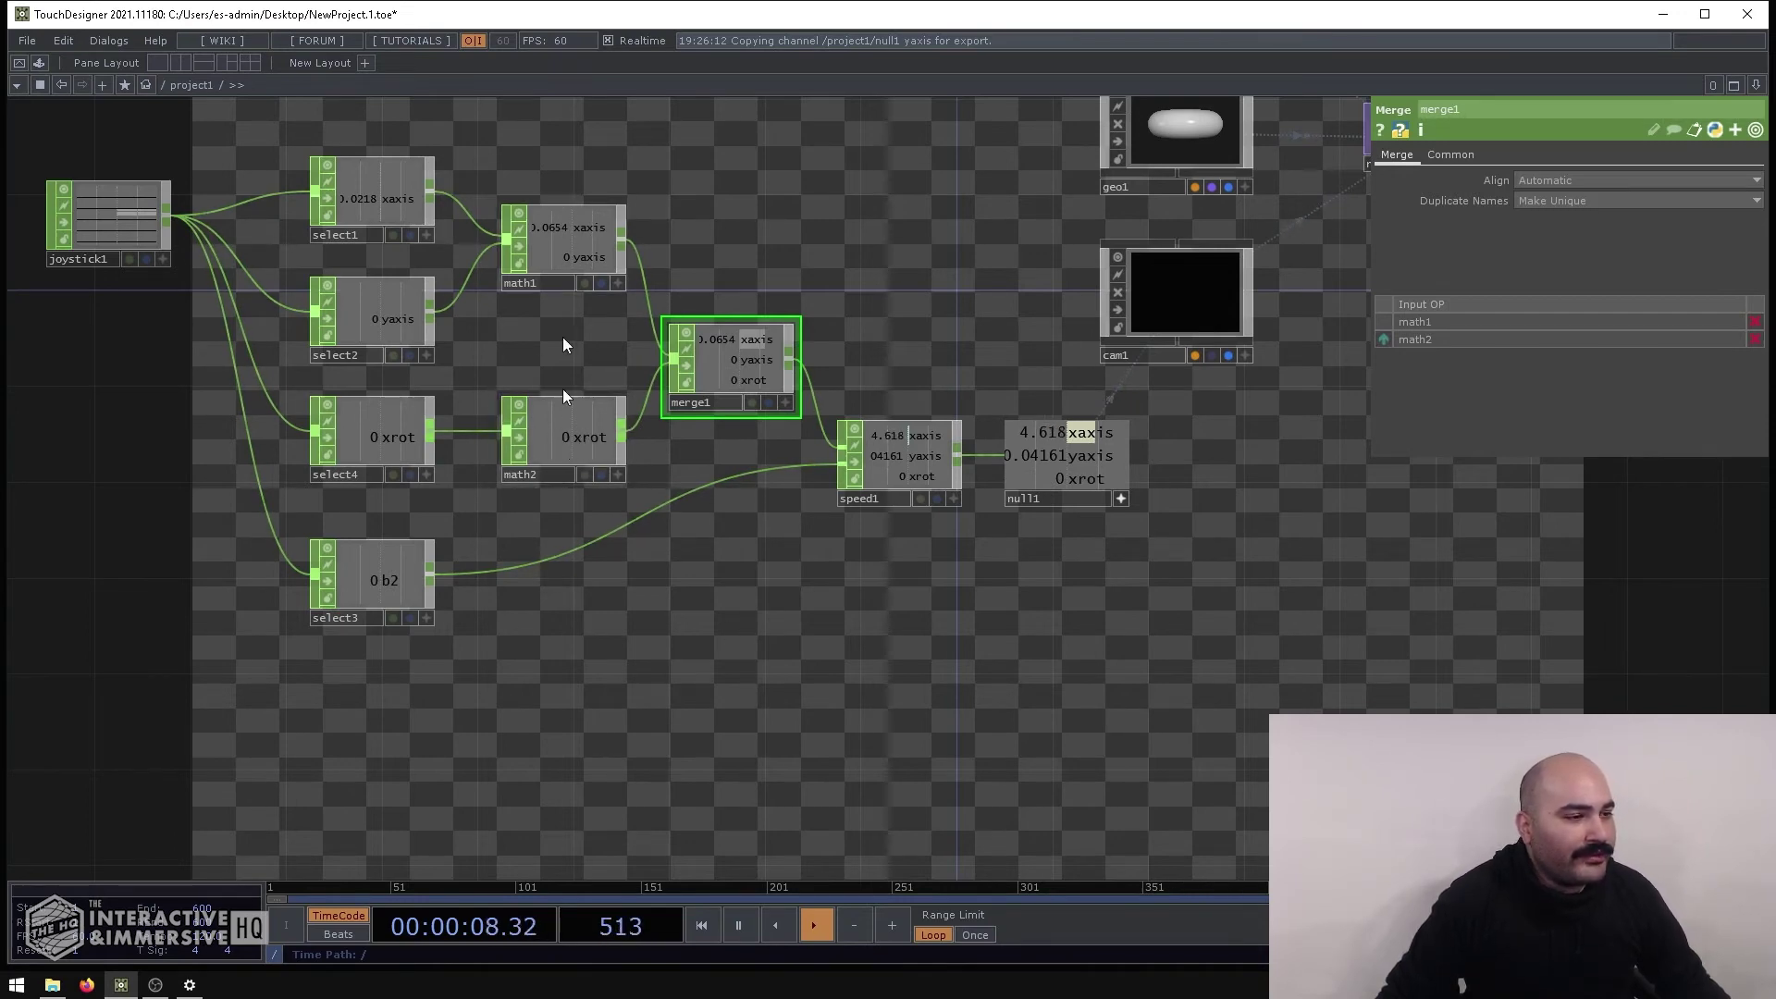
pyautogui.click(918, 453)
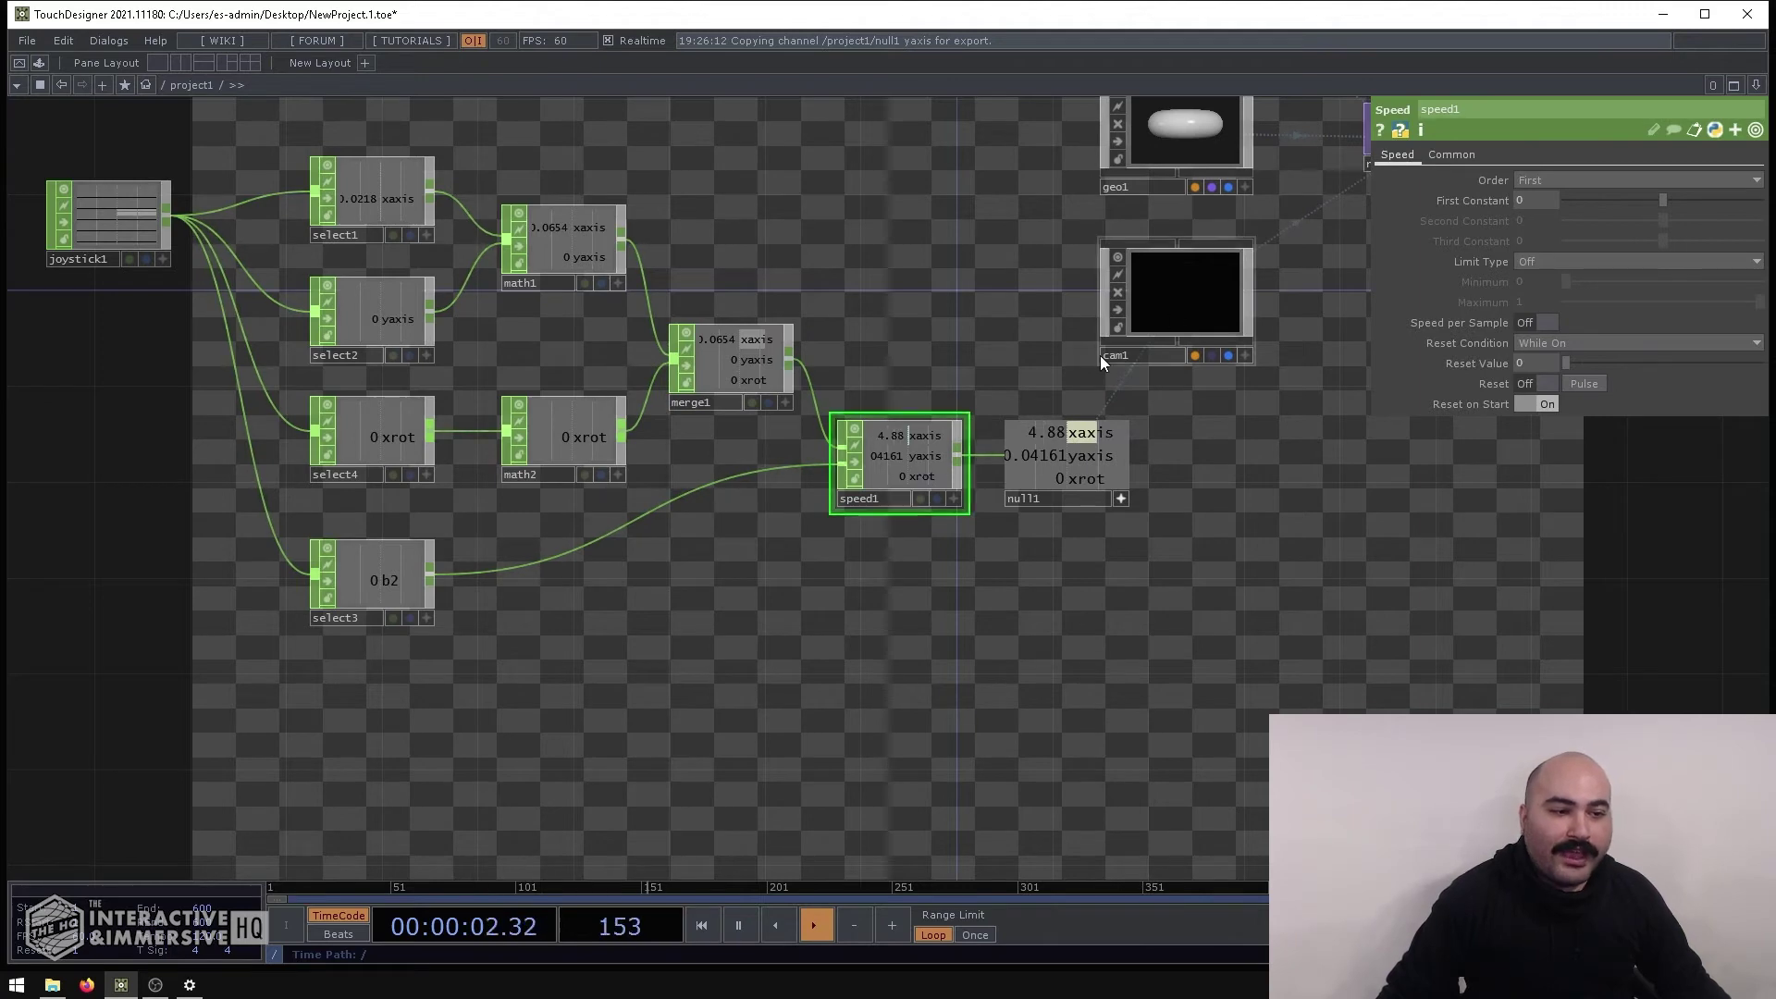
# Deactivate the Null CHOP's viewer and show the camera's transform parameters with the whole network in view
pyautogui.click(1120, 501)
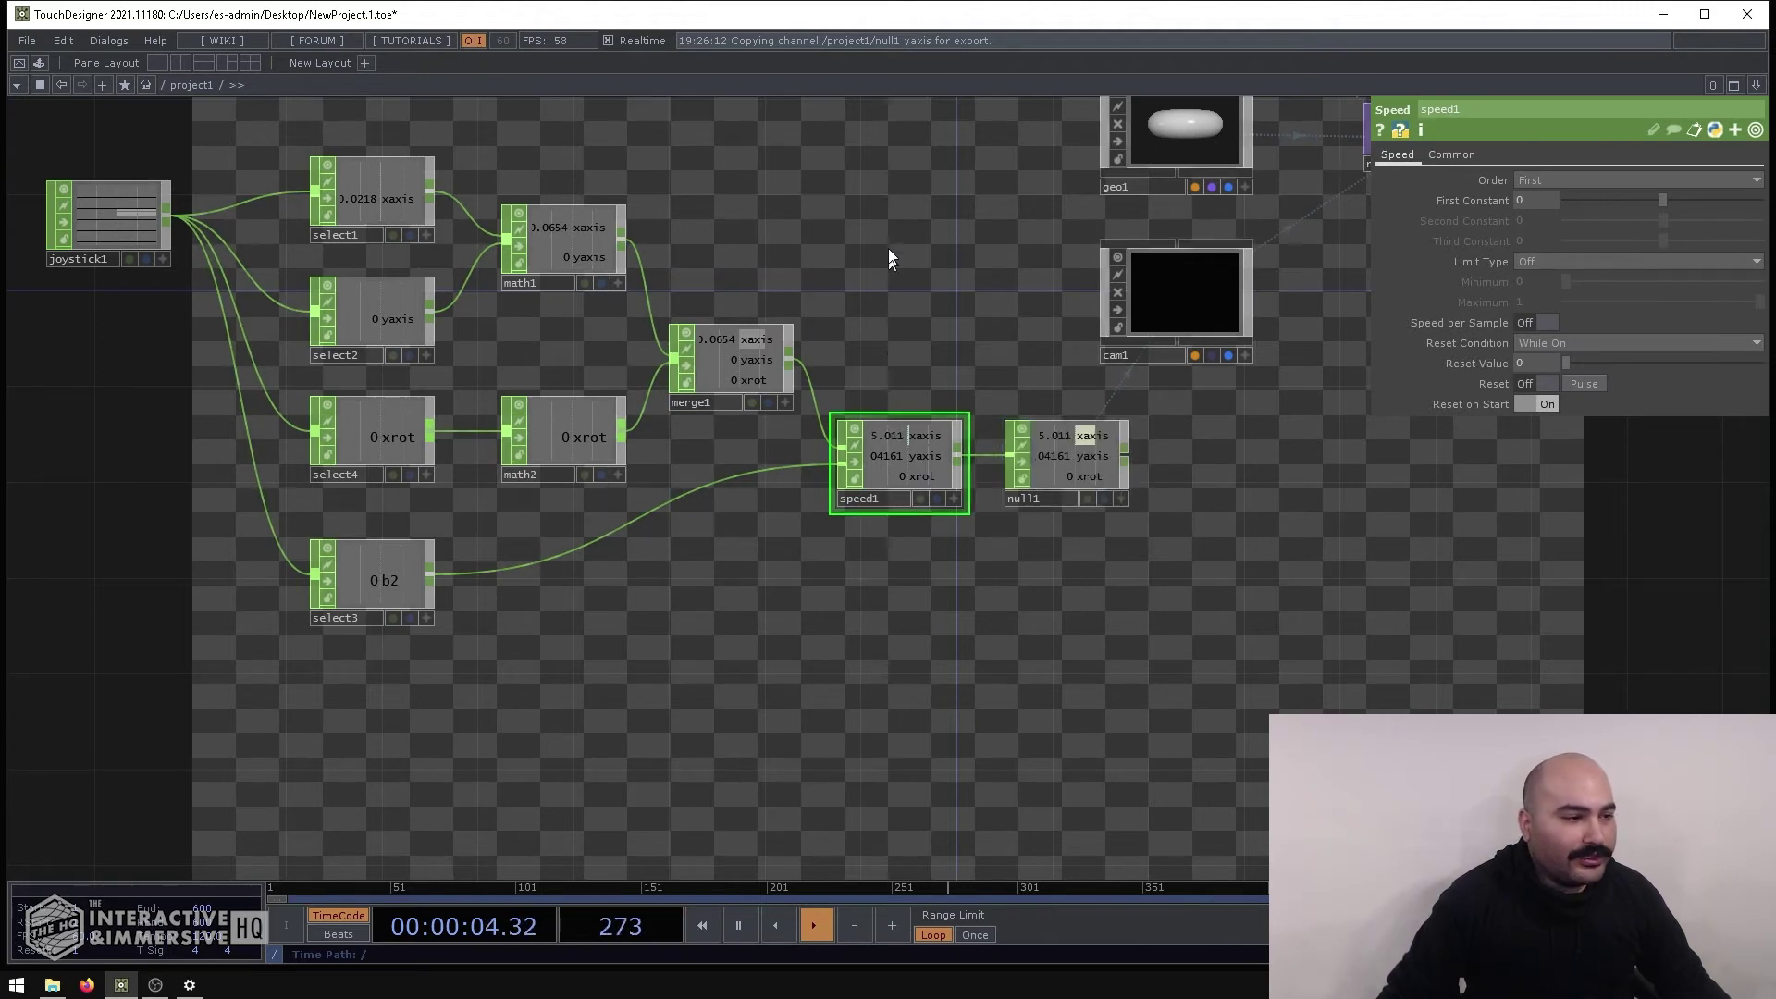
pyautogui.scroll(-3, 888, 257)
pyautogui.moveTo(1097, 543); pyautogui.dragTo(977, 434)
pyautogui.click(1208, 364)
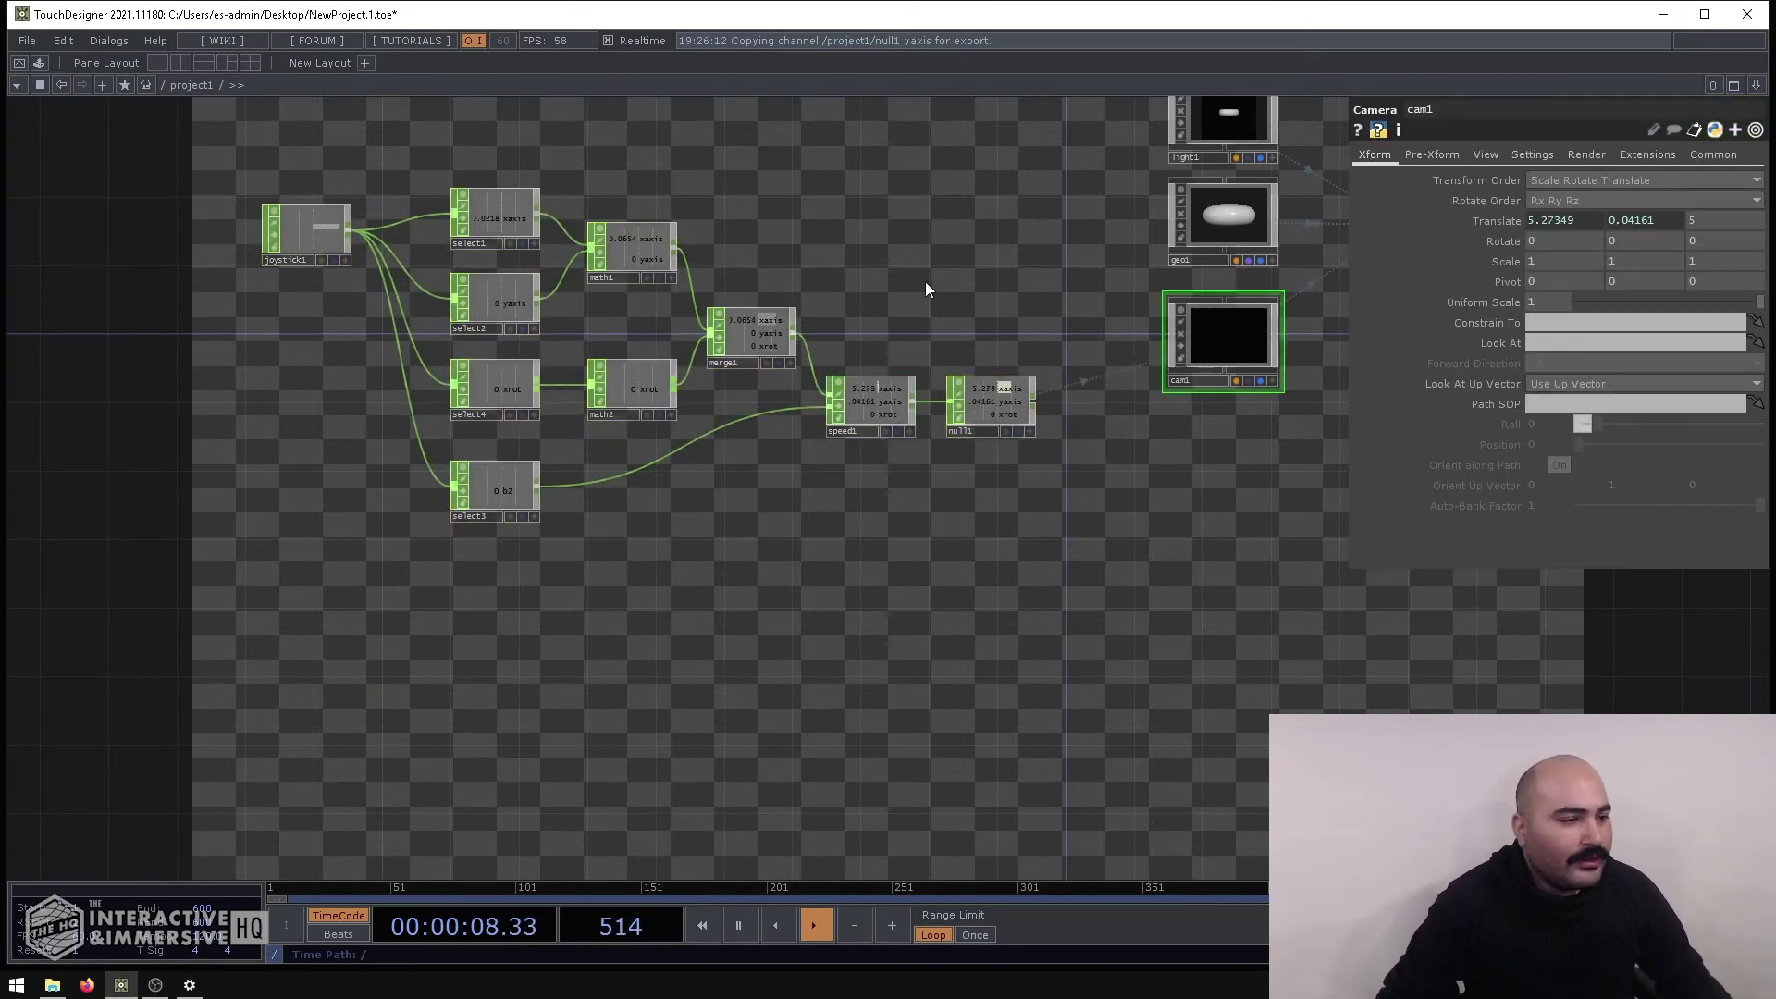
pyautogui.scroll(3, 940, 333)
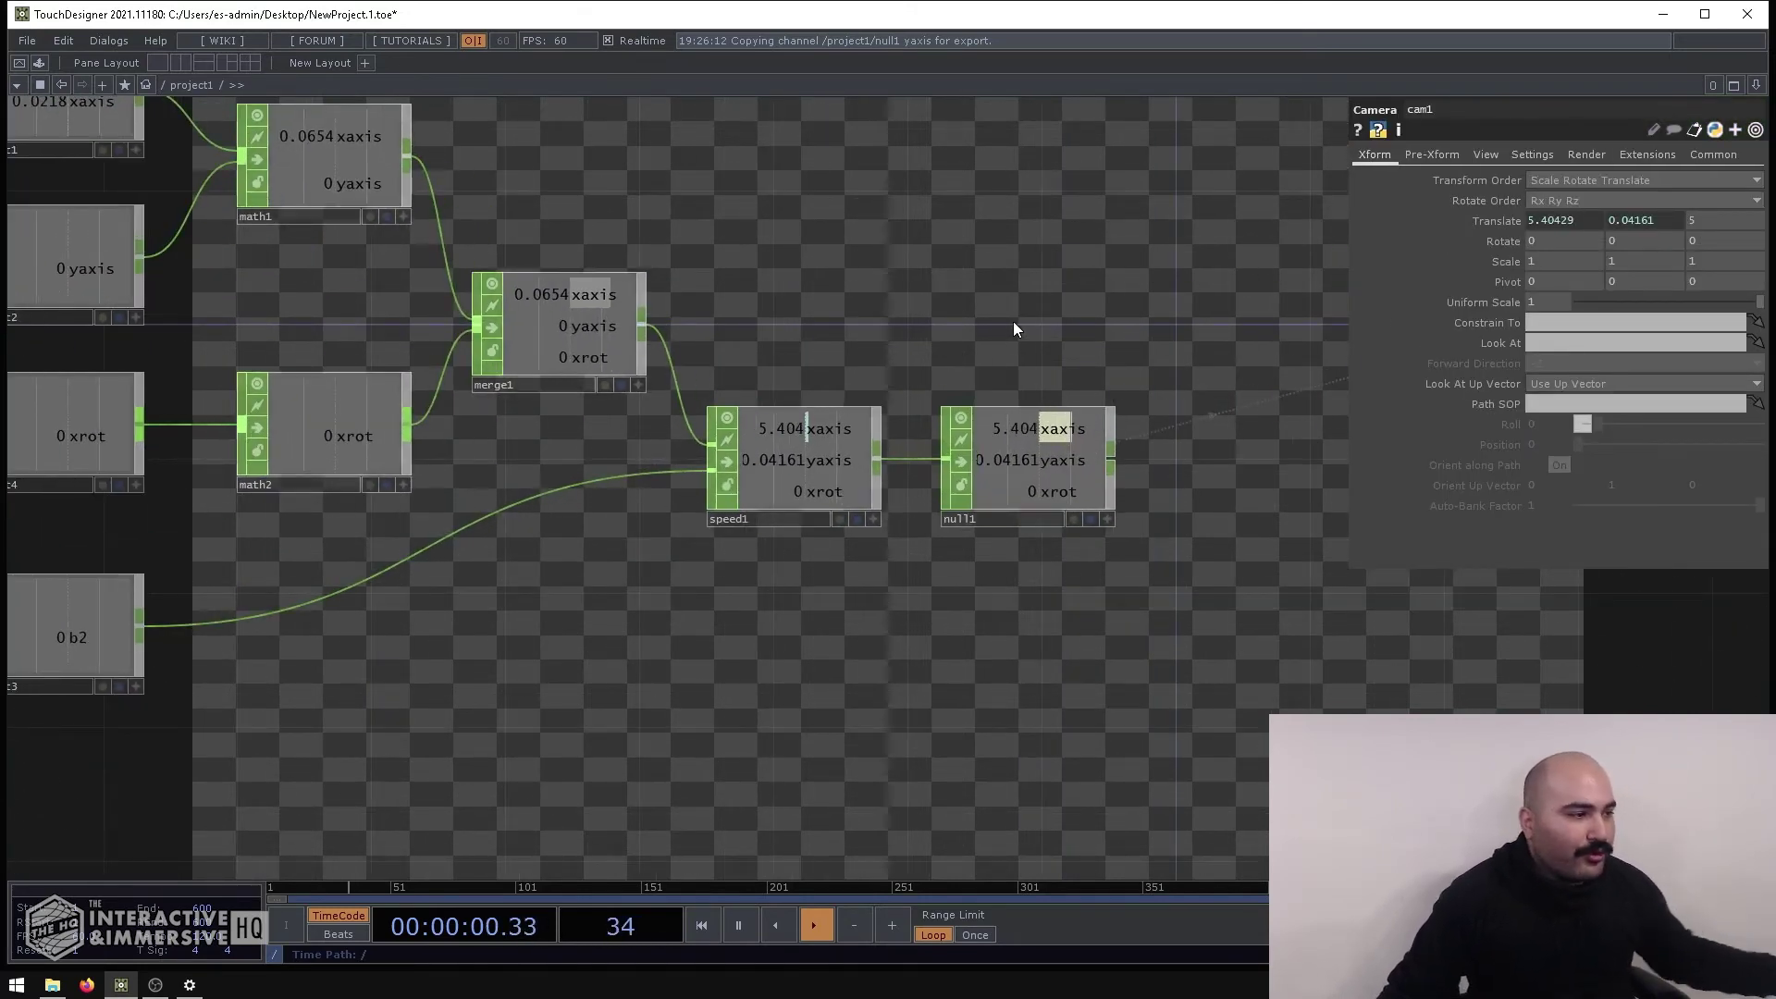
pyautogui.scroll(-5, 880, 324)
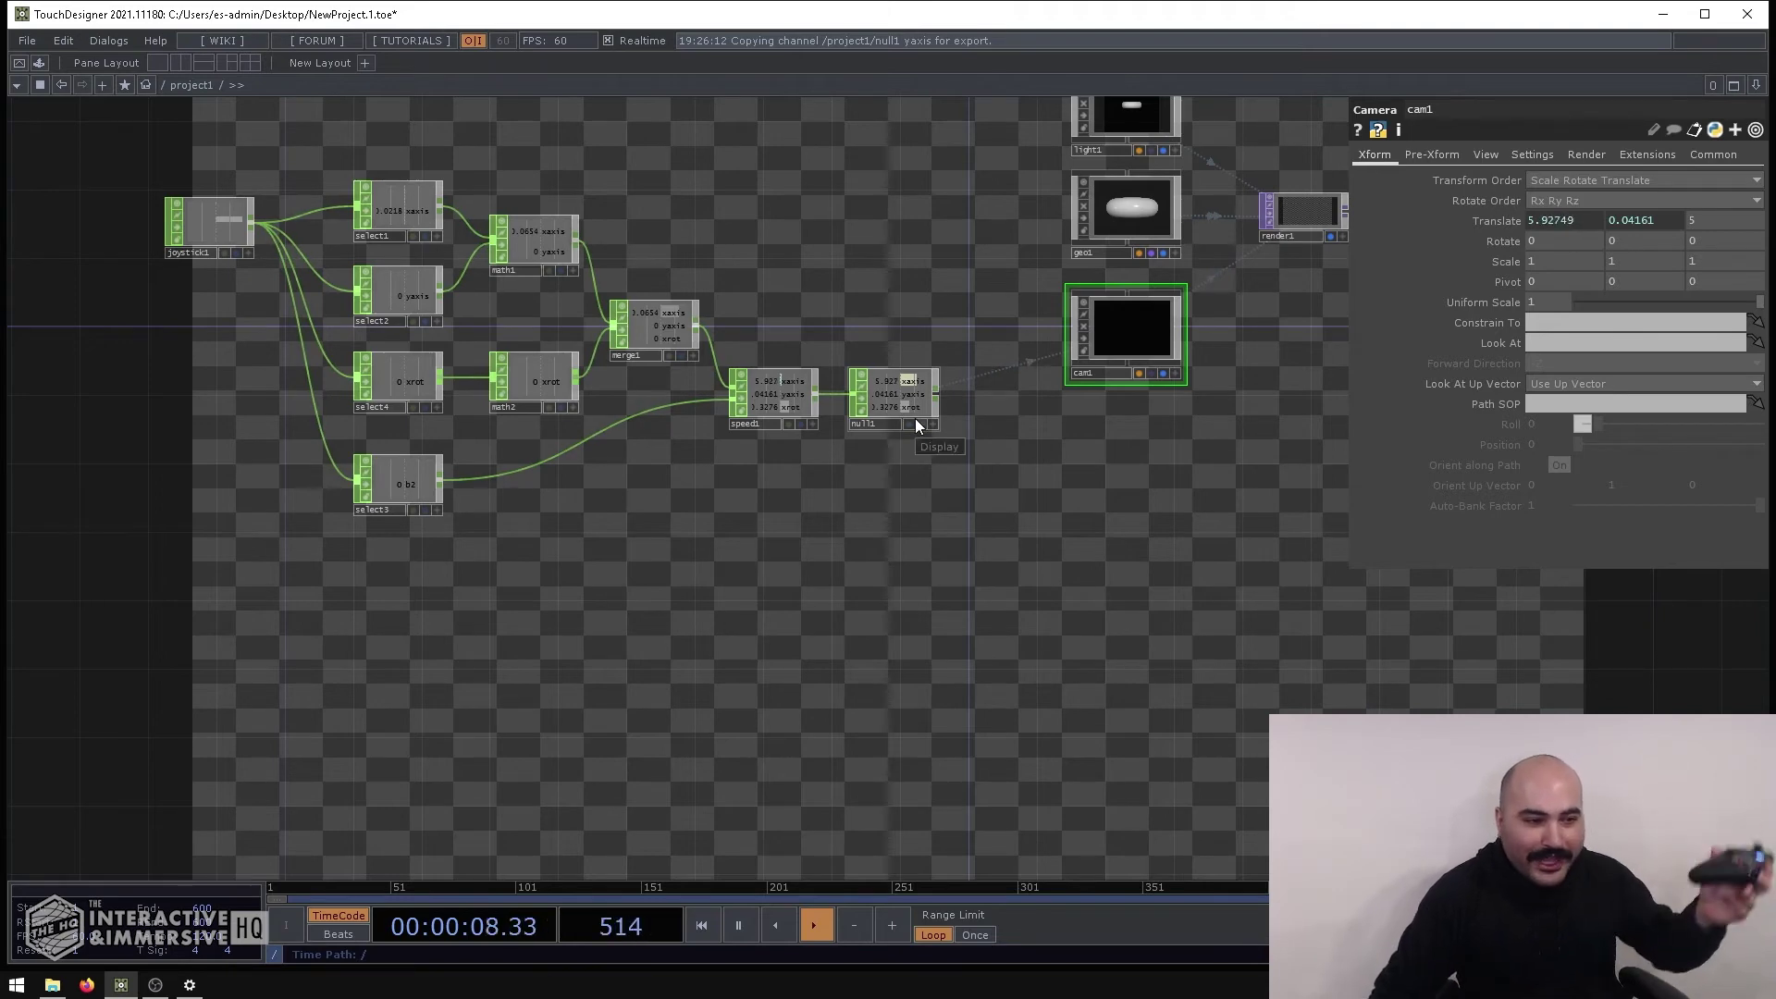
pyautogui.press('h')
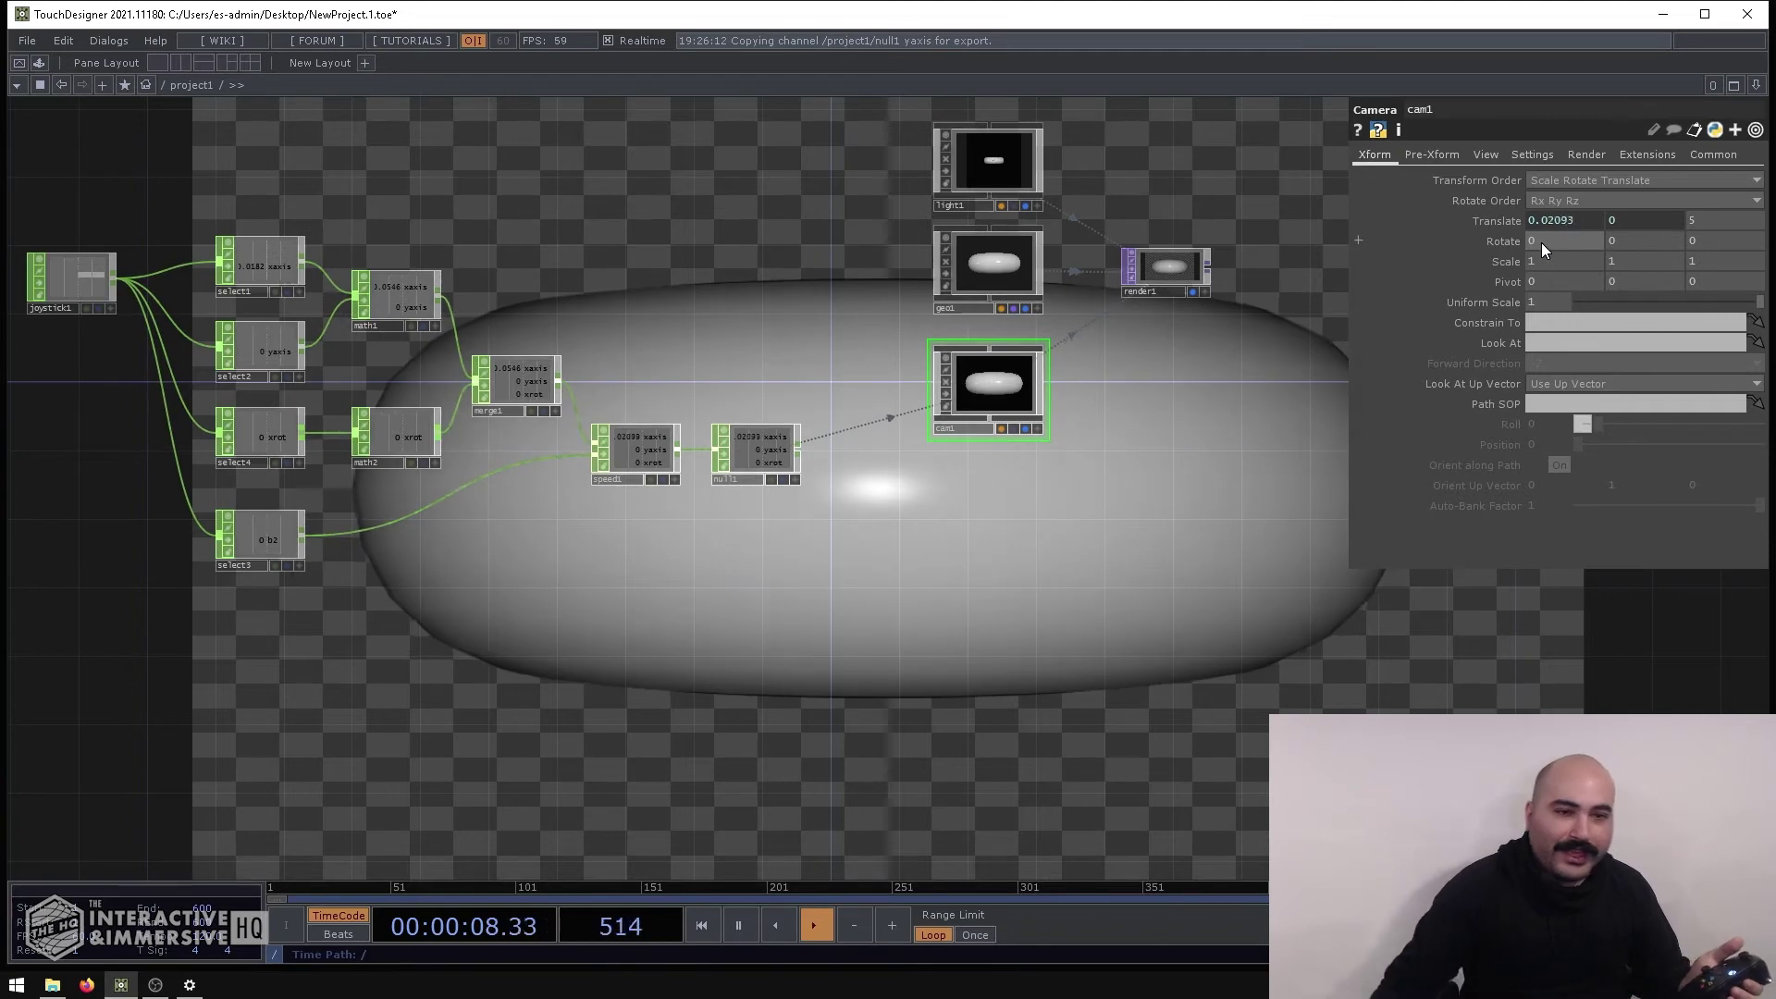
# Try out the camera's rotation by setting Rotate X to -1.6 and Rotate Y to 1.7
pyautogui.moveTo(1541, 242)
pyautogui.mouseDown()
pyautogui.moveTo(1547, 212)
pyautogui.moveTo(1529, 237)
pyautogui.mouseUp()
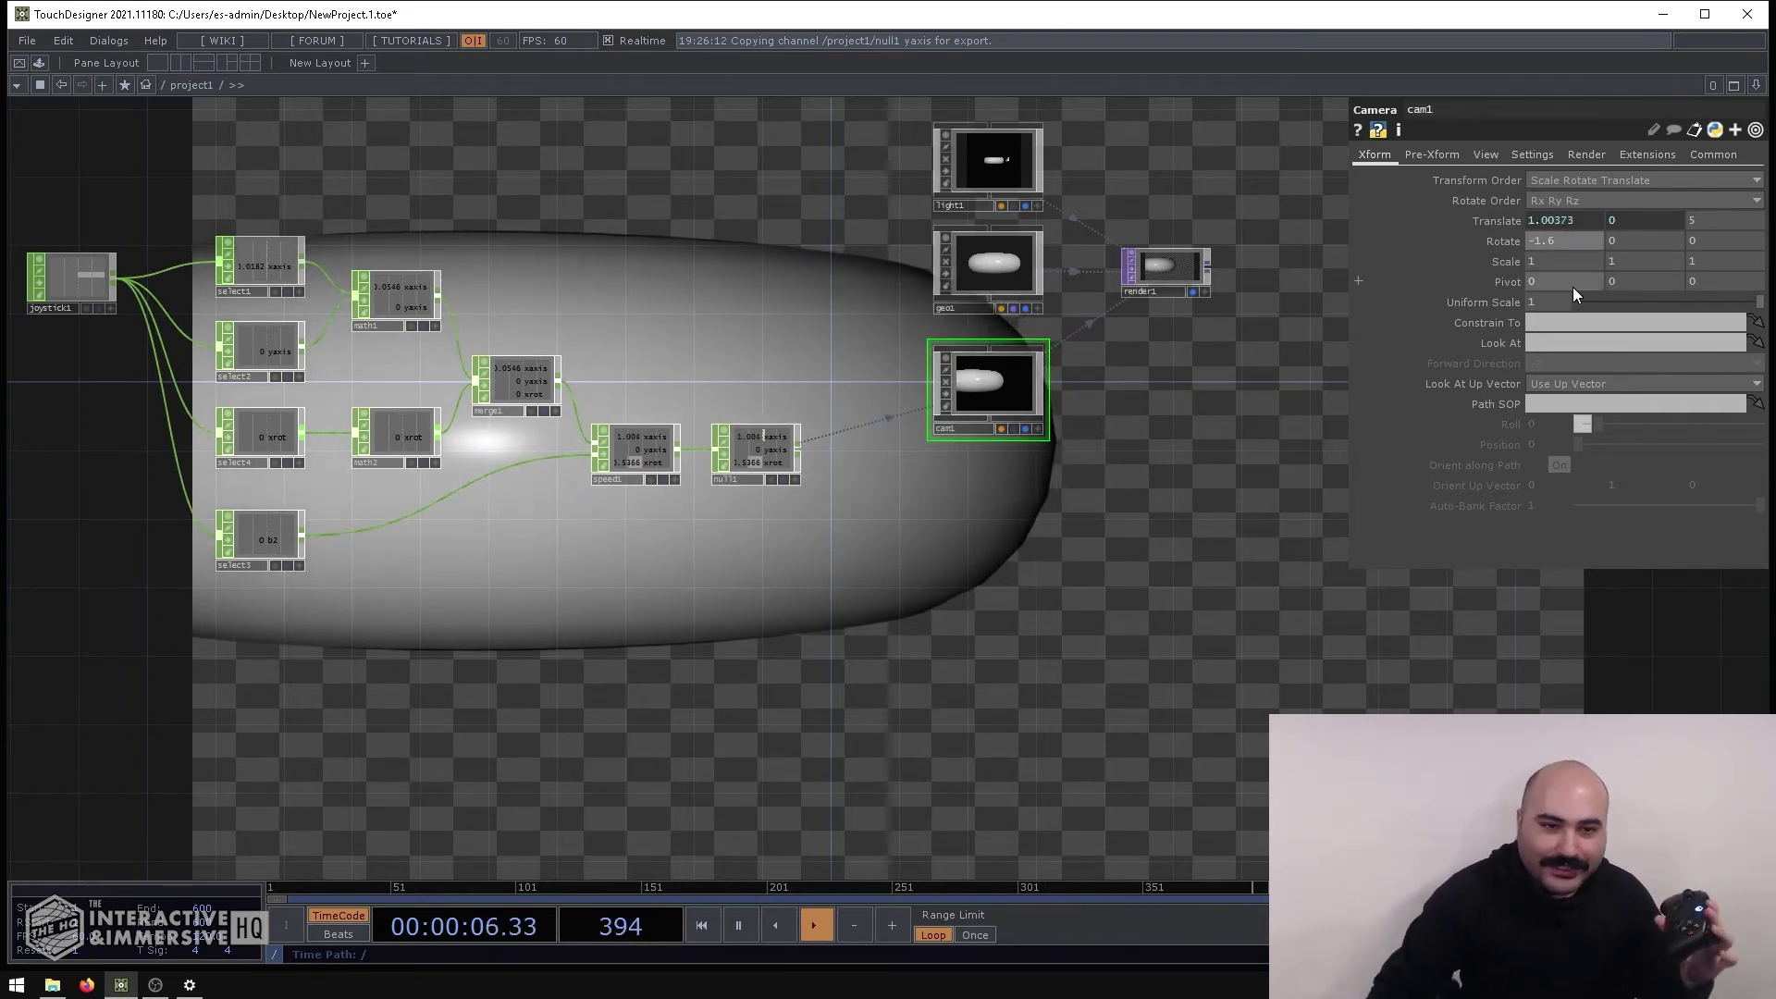
pyautogui.click(1628, 241)
pyautogui.write('1.7')
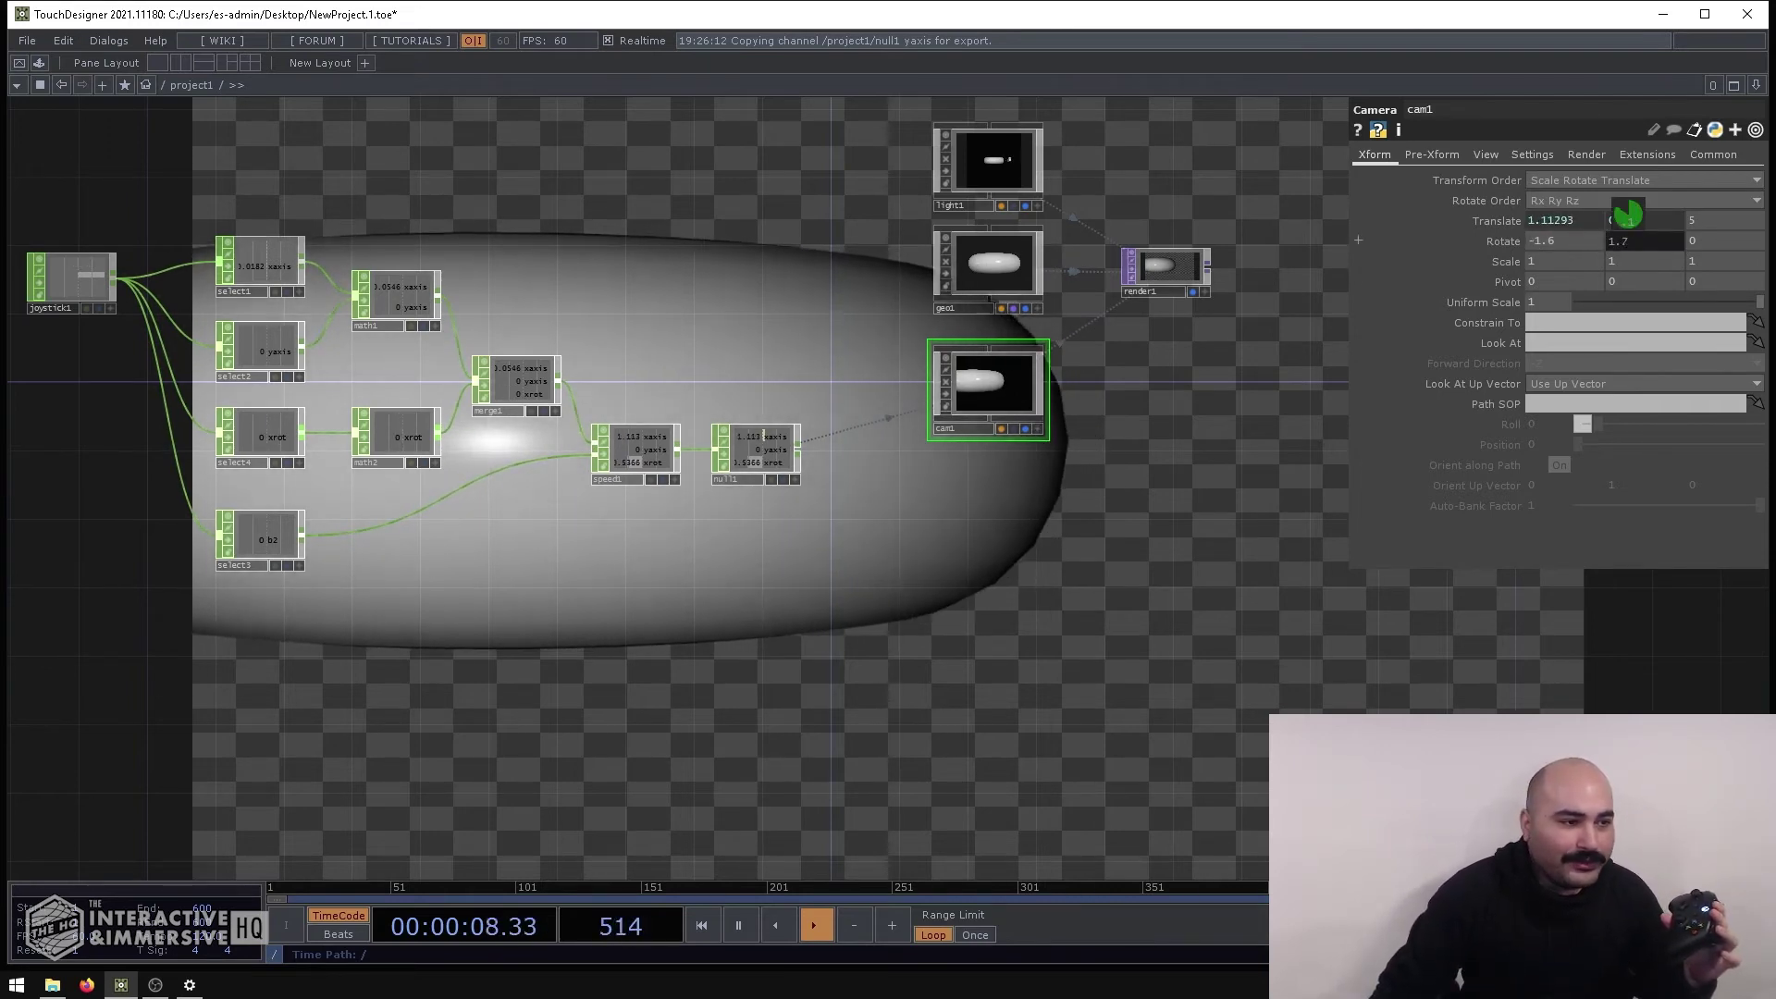
# Link the Null CHOP's xrot channel to the camera's Rotate Y value
pyautogui.scroll(2, 1616, 229)
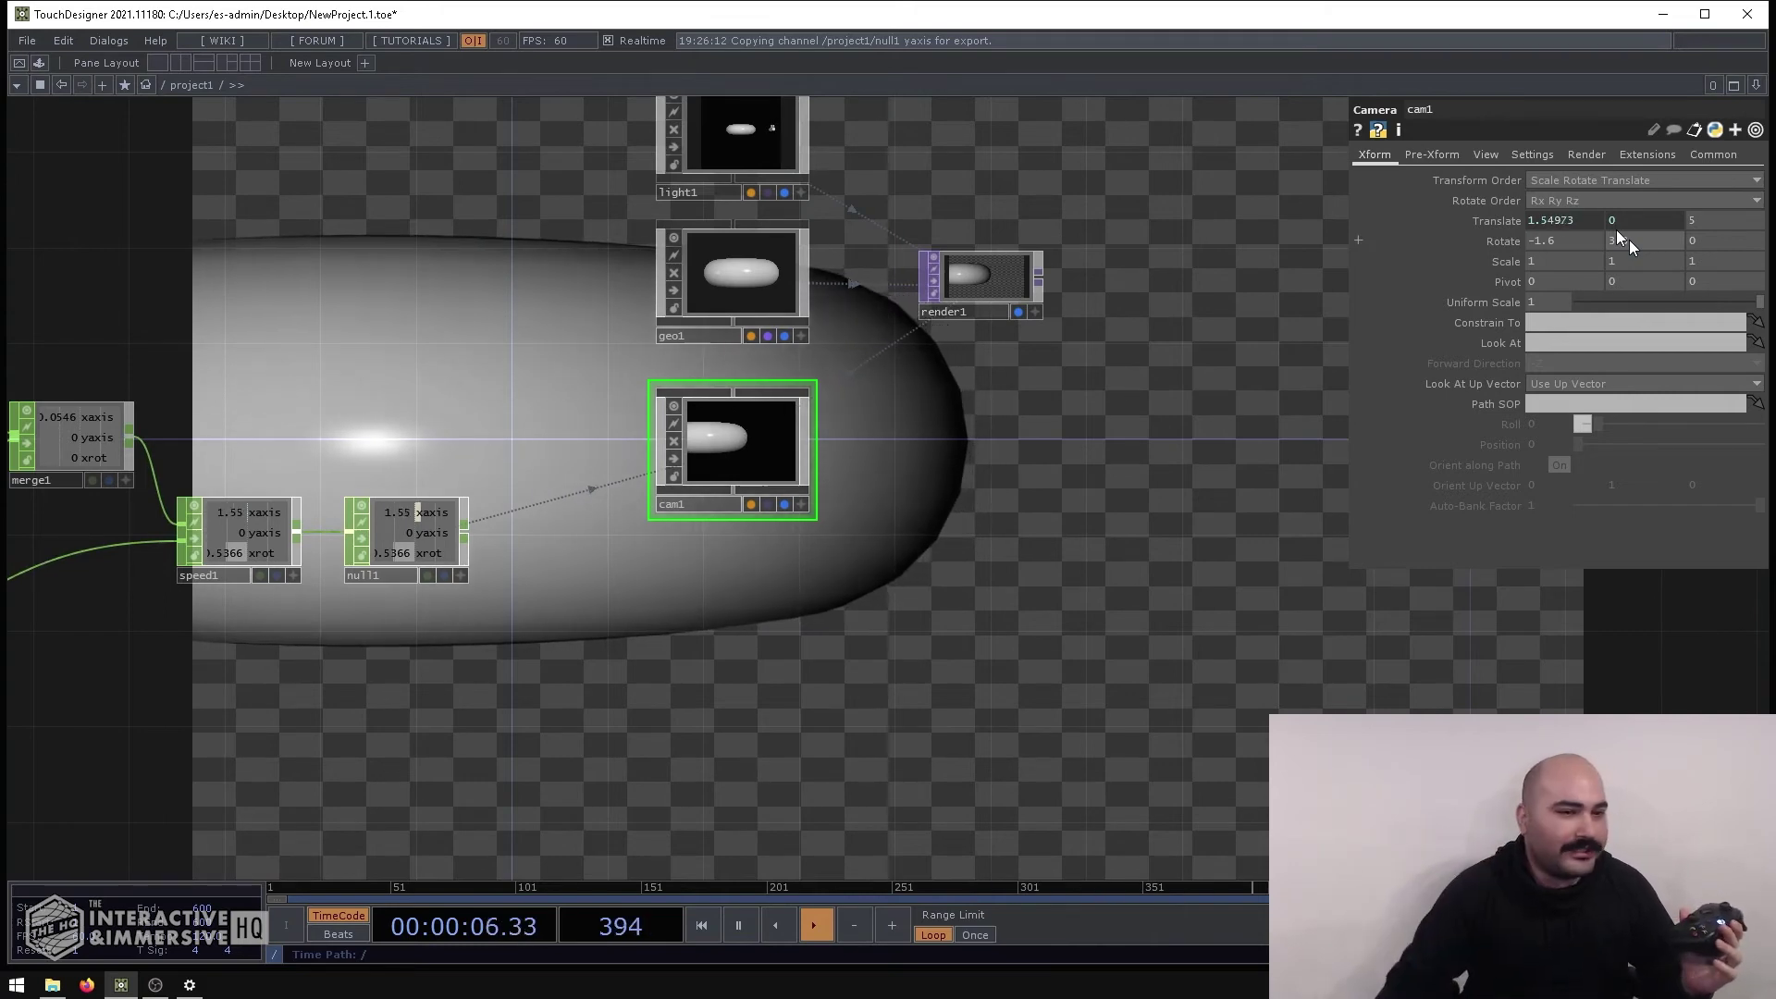
pyautogui.moveTo(344, 557); pyautogui.dragTo(1650, 239)
pyautogui.click(851, 570)
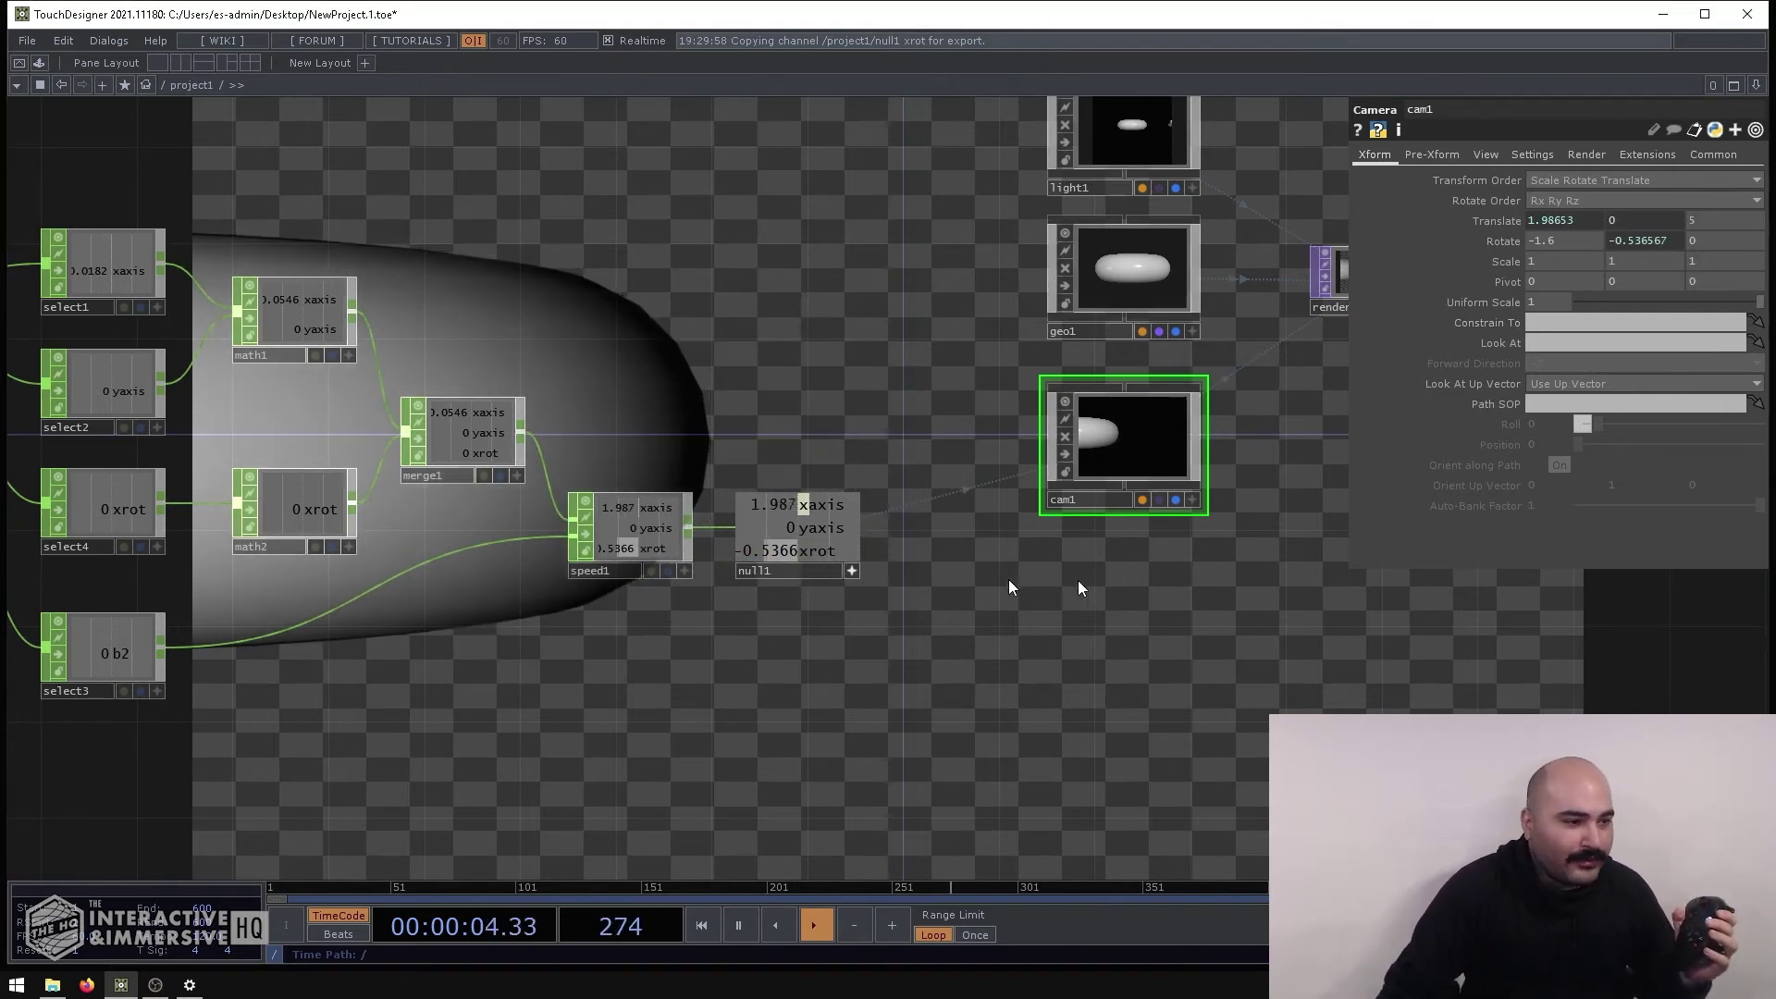
# Move the b2 Select further down, duplicate the xrot Select into the gap, and set the copy's channel names to yrot
pyautogui.moveTo(480, 541); pyautogui.dragTo(481, 685)
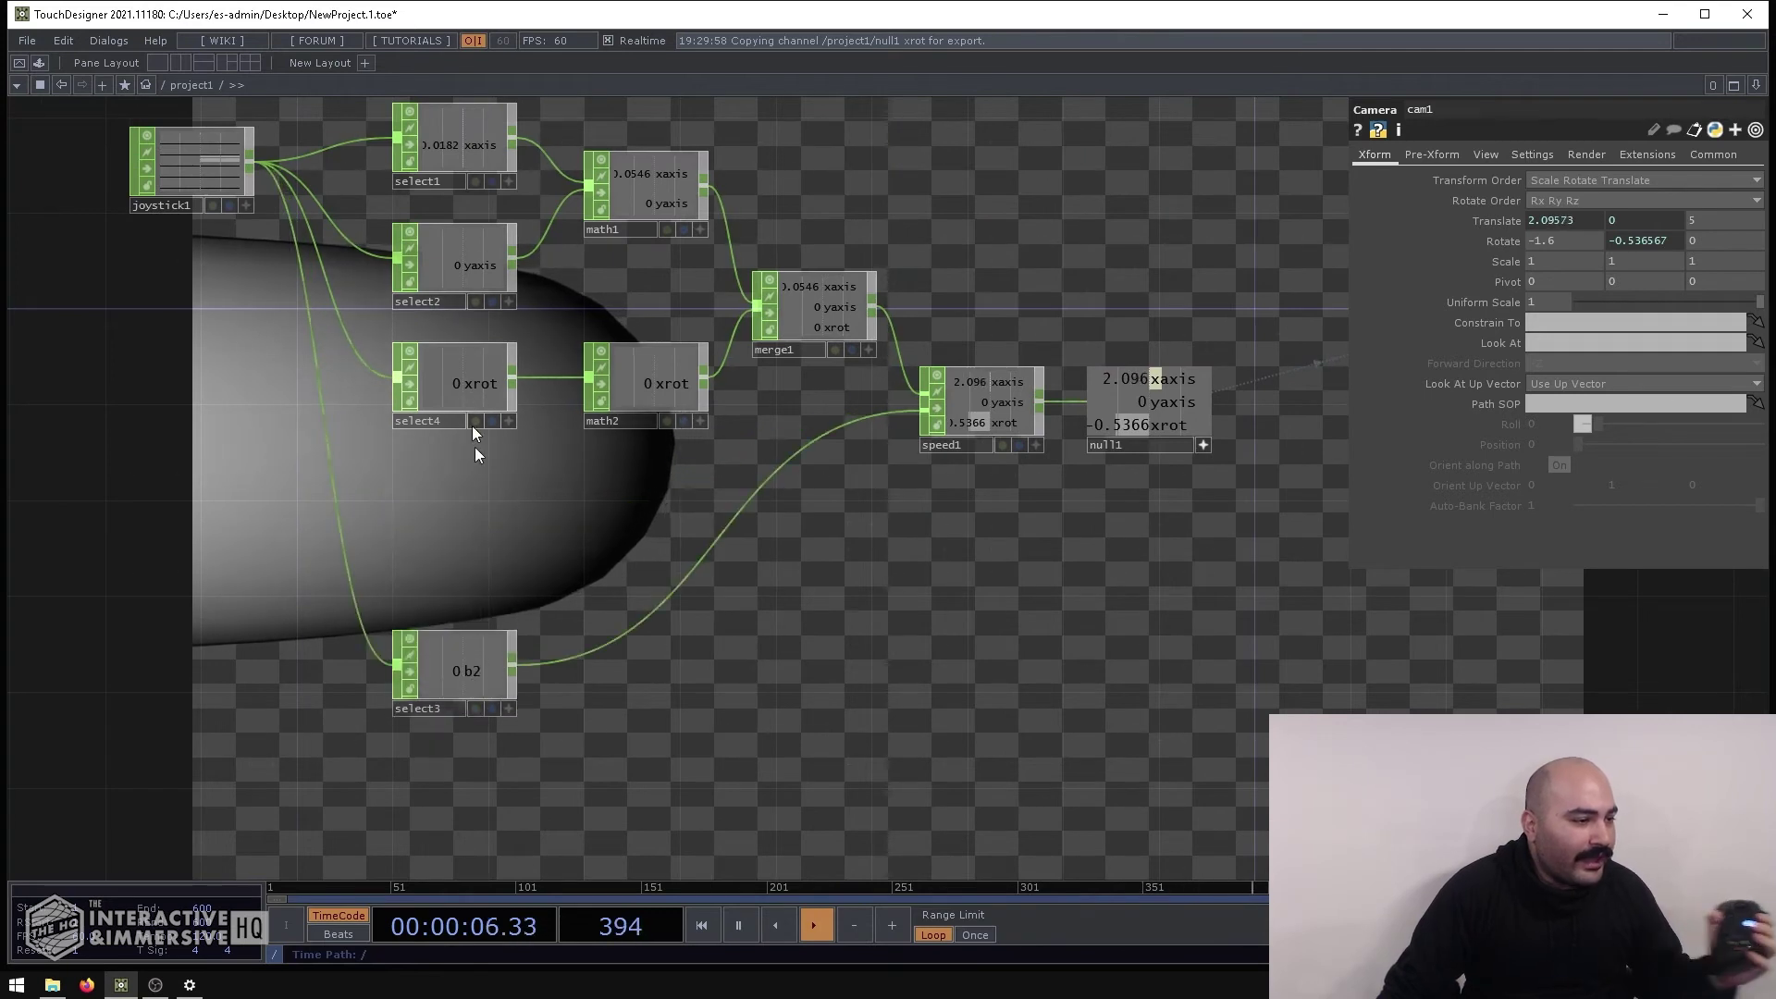
pyautogui.click(468, 365)
pyautogui.hotkey('ctrl', 'c')
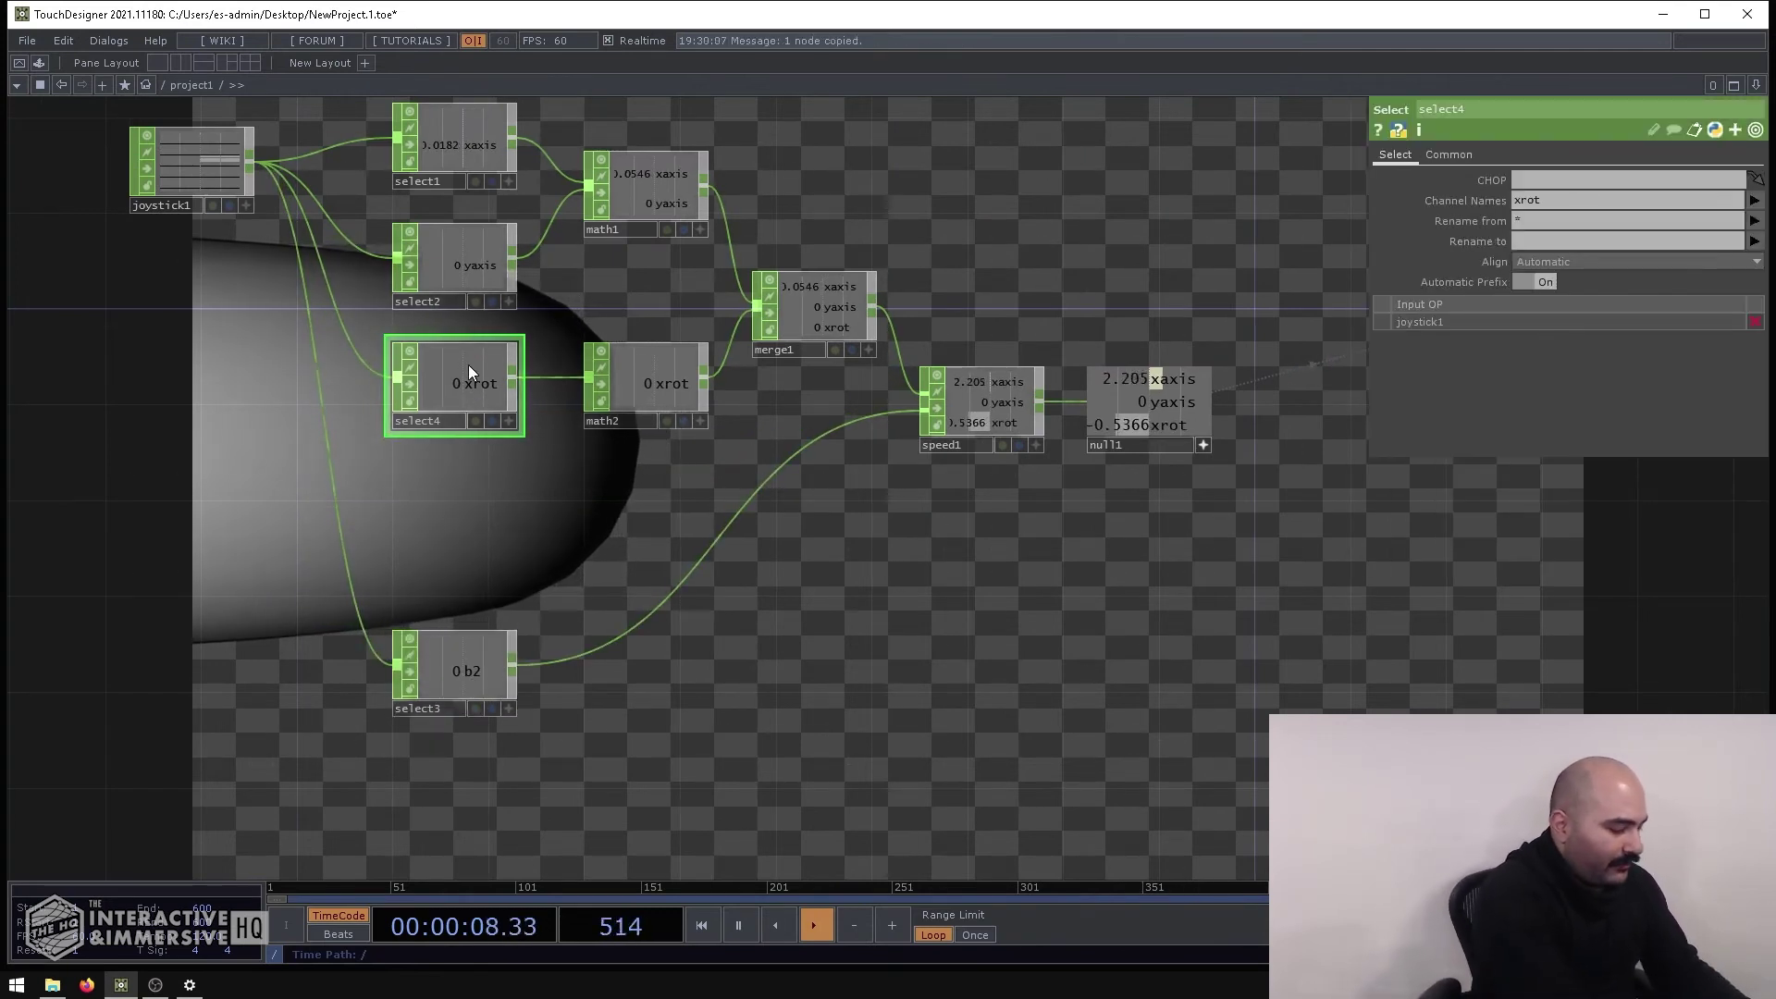
pyautogui.hotkey('ctrl', 'v')
pyautogui.click(1681, 200)
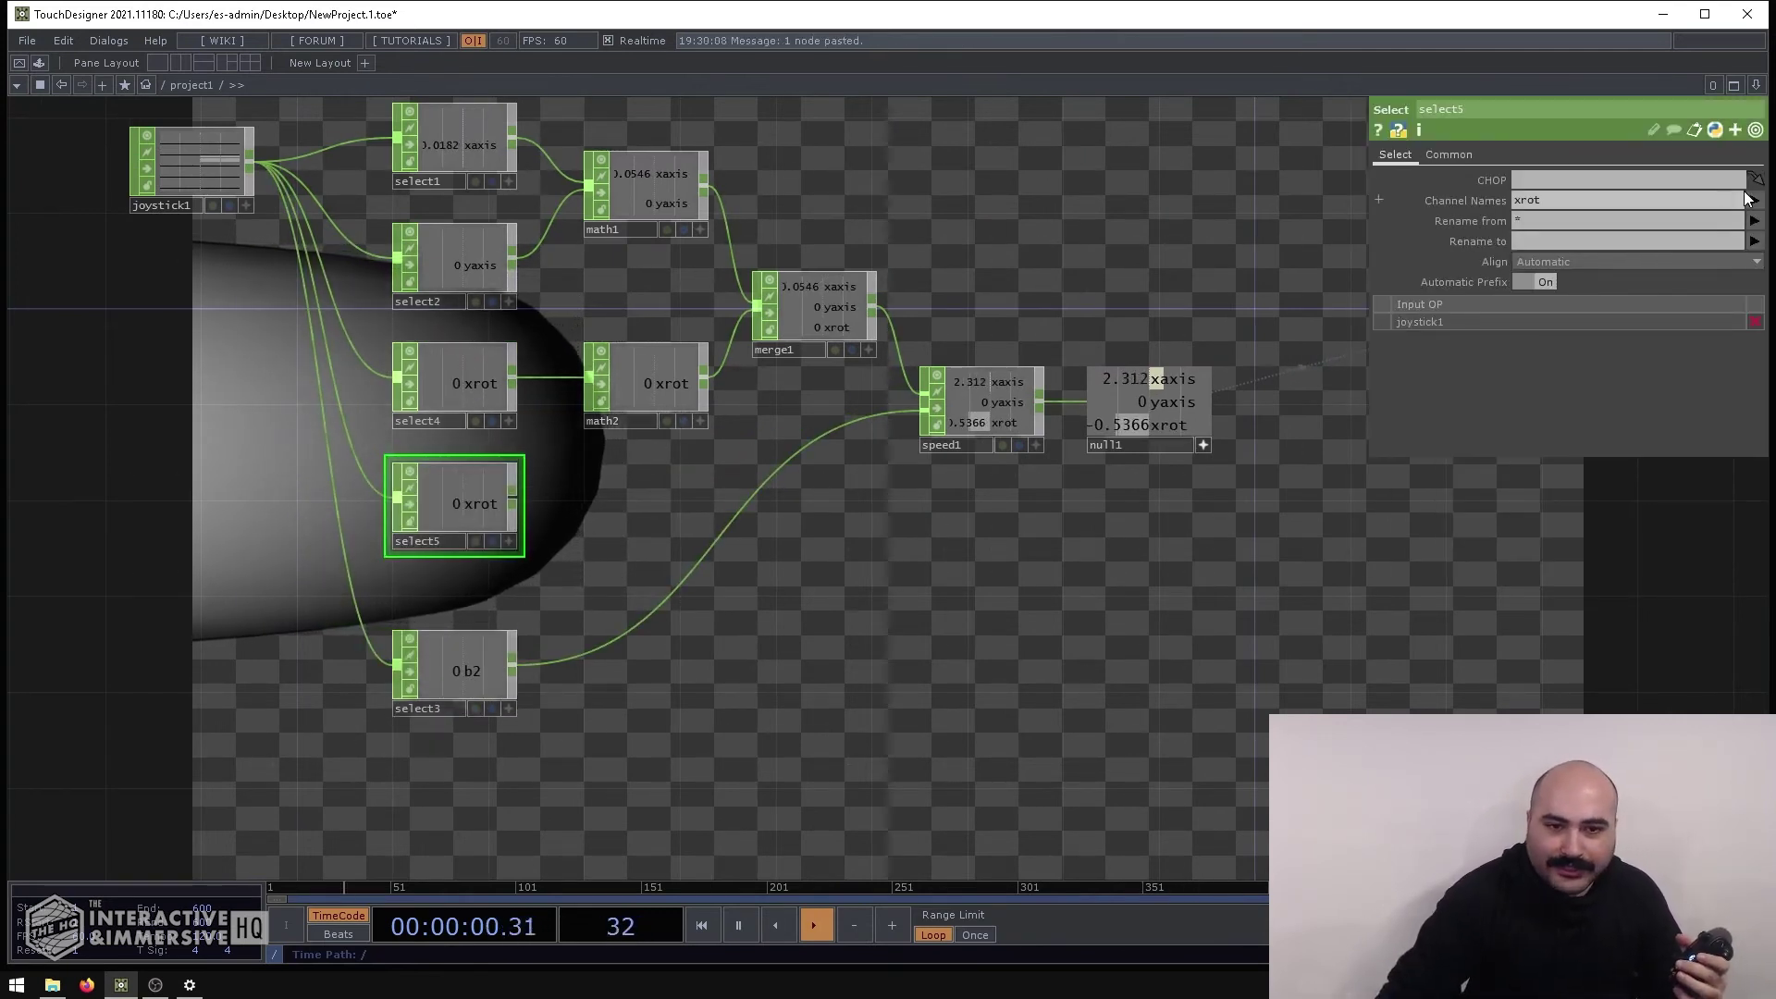
pyautogui.press('BackSpace')
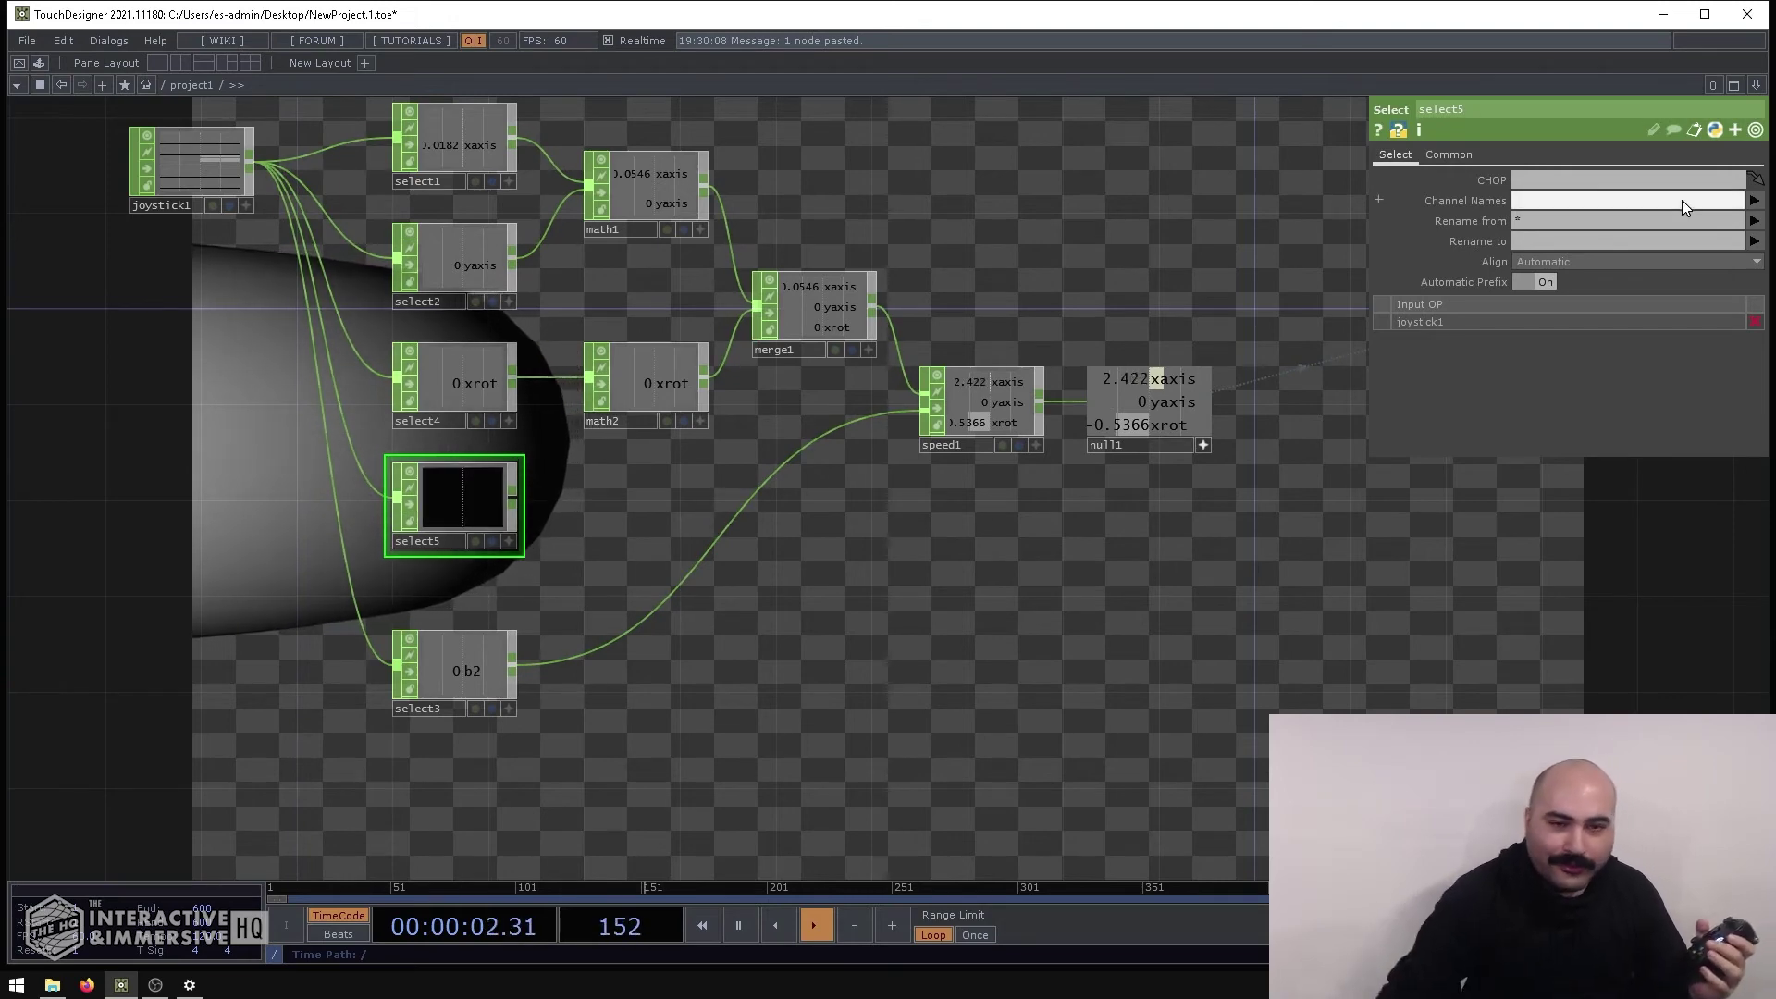
pyautogui.click(1753, 200)
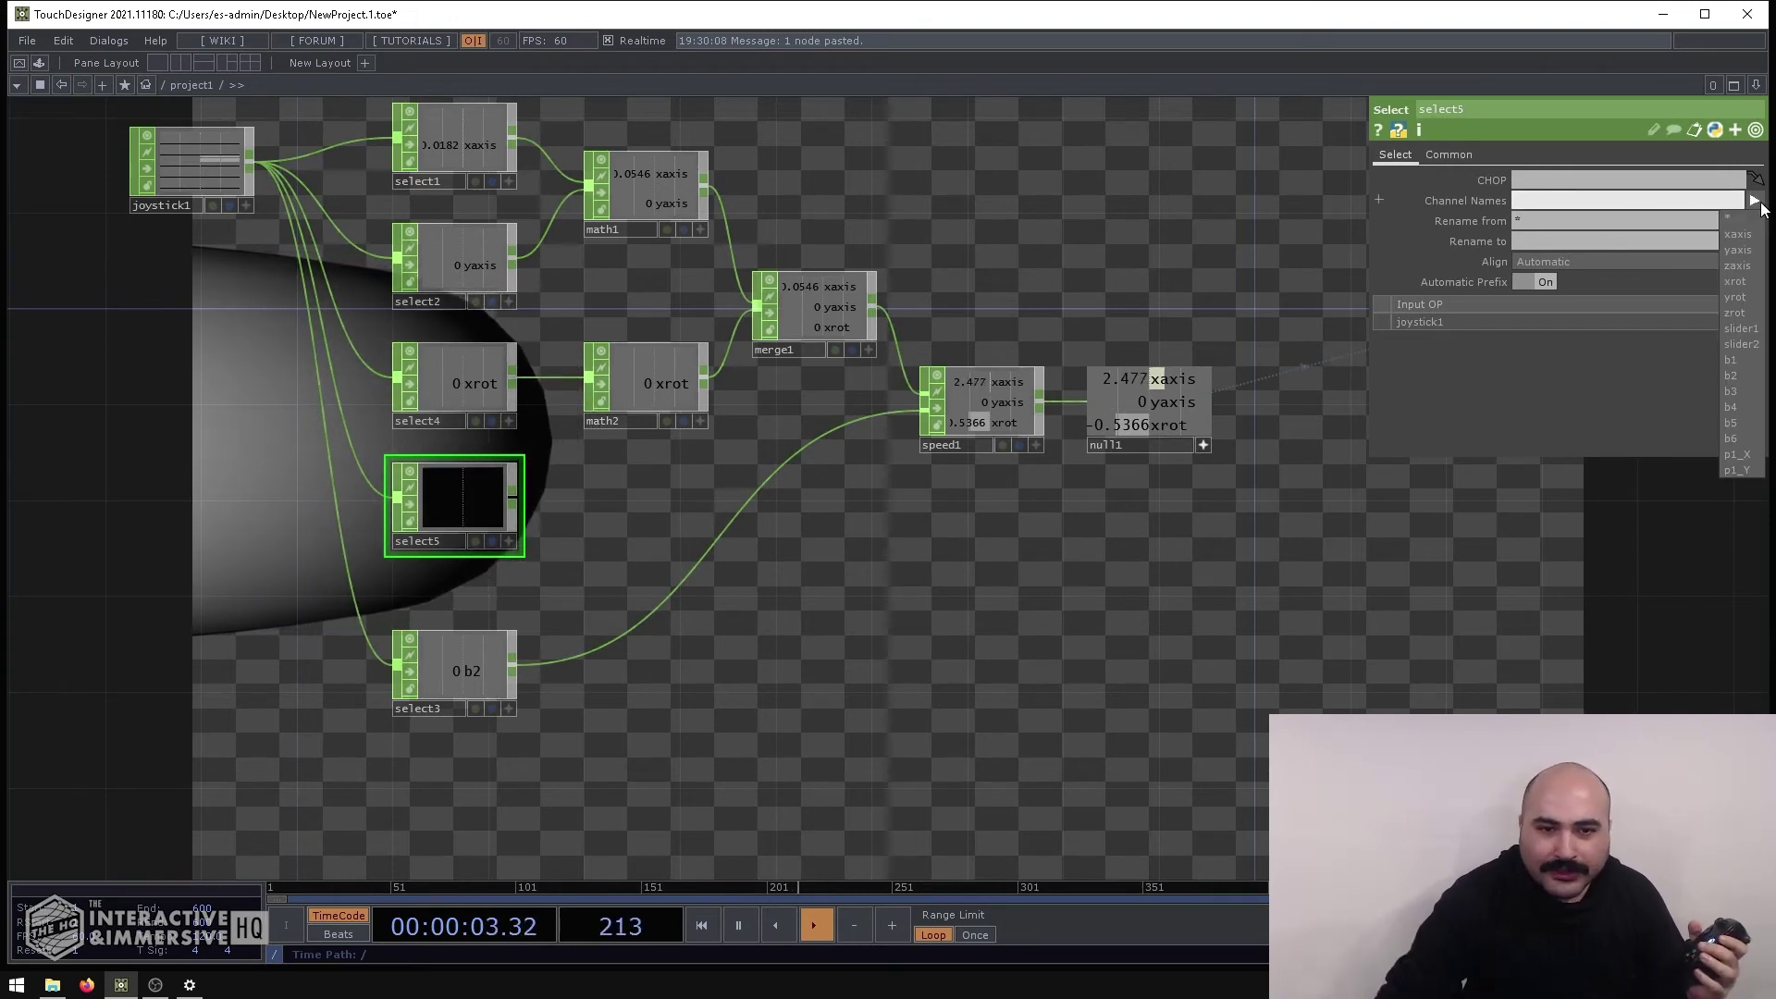
pyautogui.click(1735, 297)
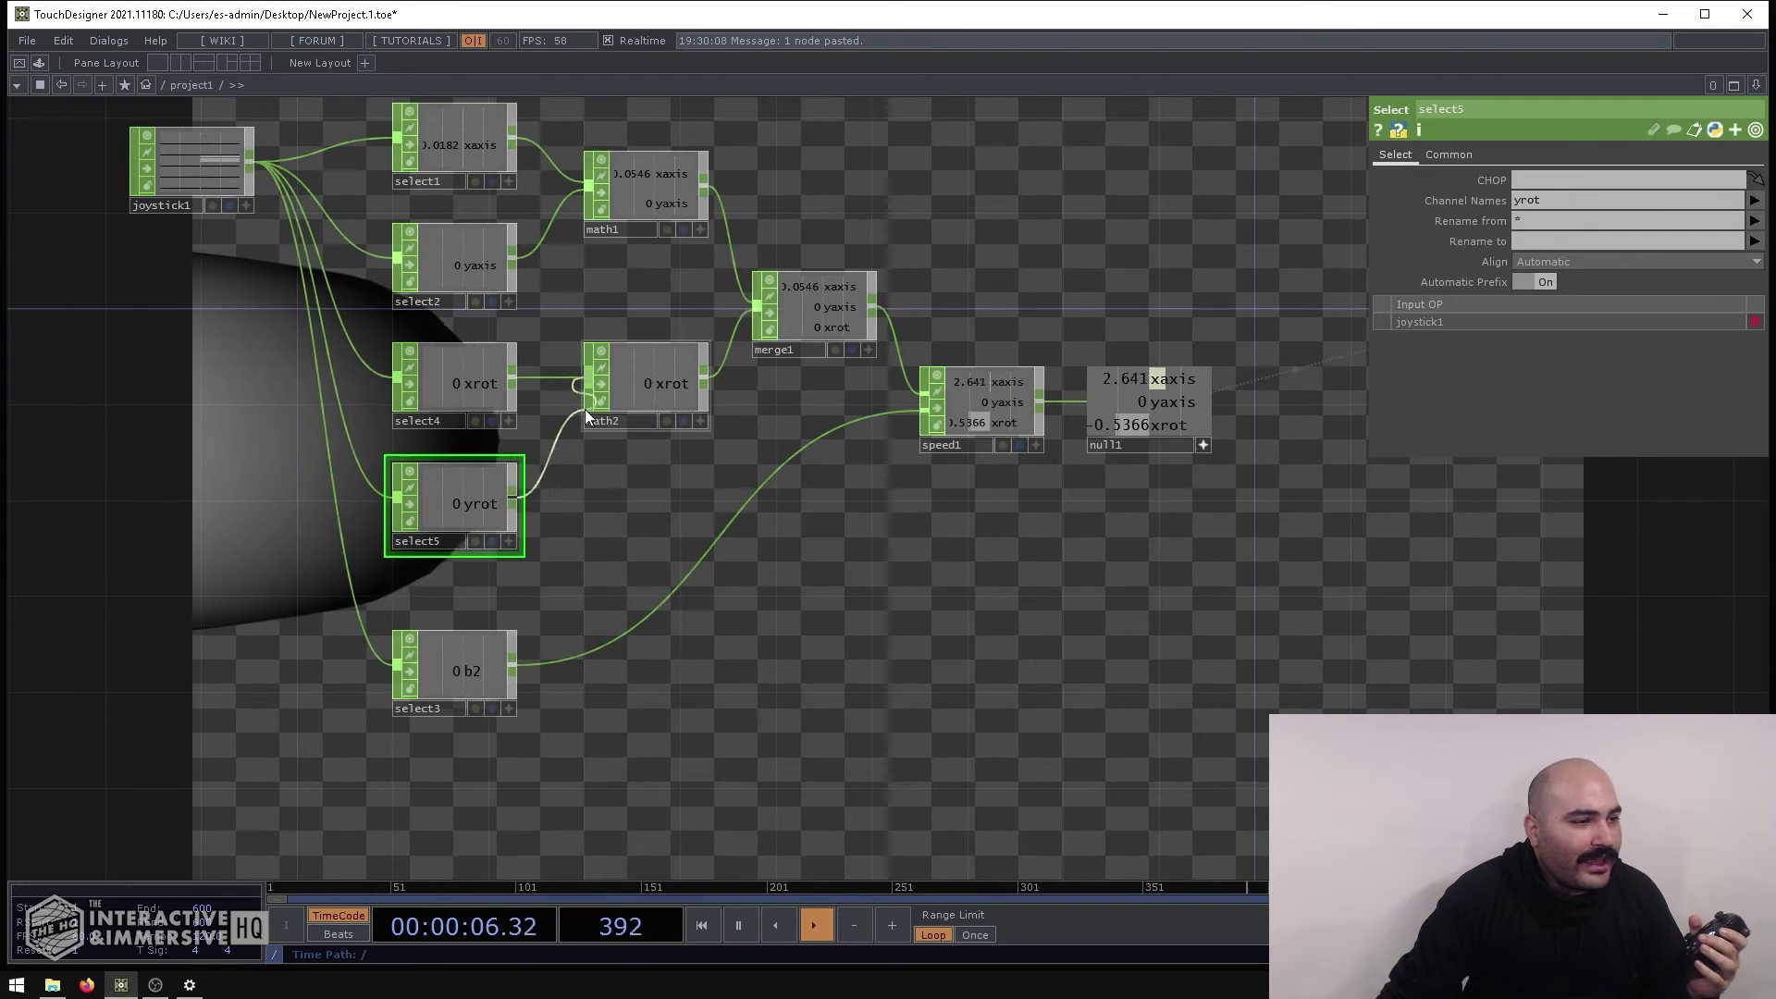
# Connect the yrot Select to the second Math CHOP and move that Math CHOP midway between the two rotation Selects
pyautogui.moveTo(592, 396); pyautogui.dragTo(652, 426)
pyautogui.click(646, 485)
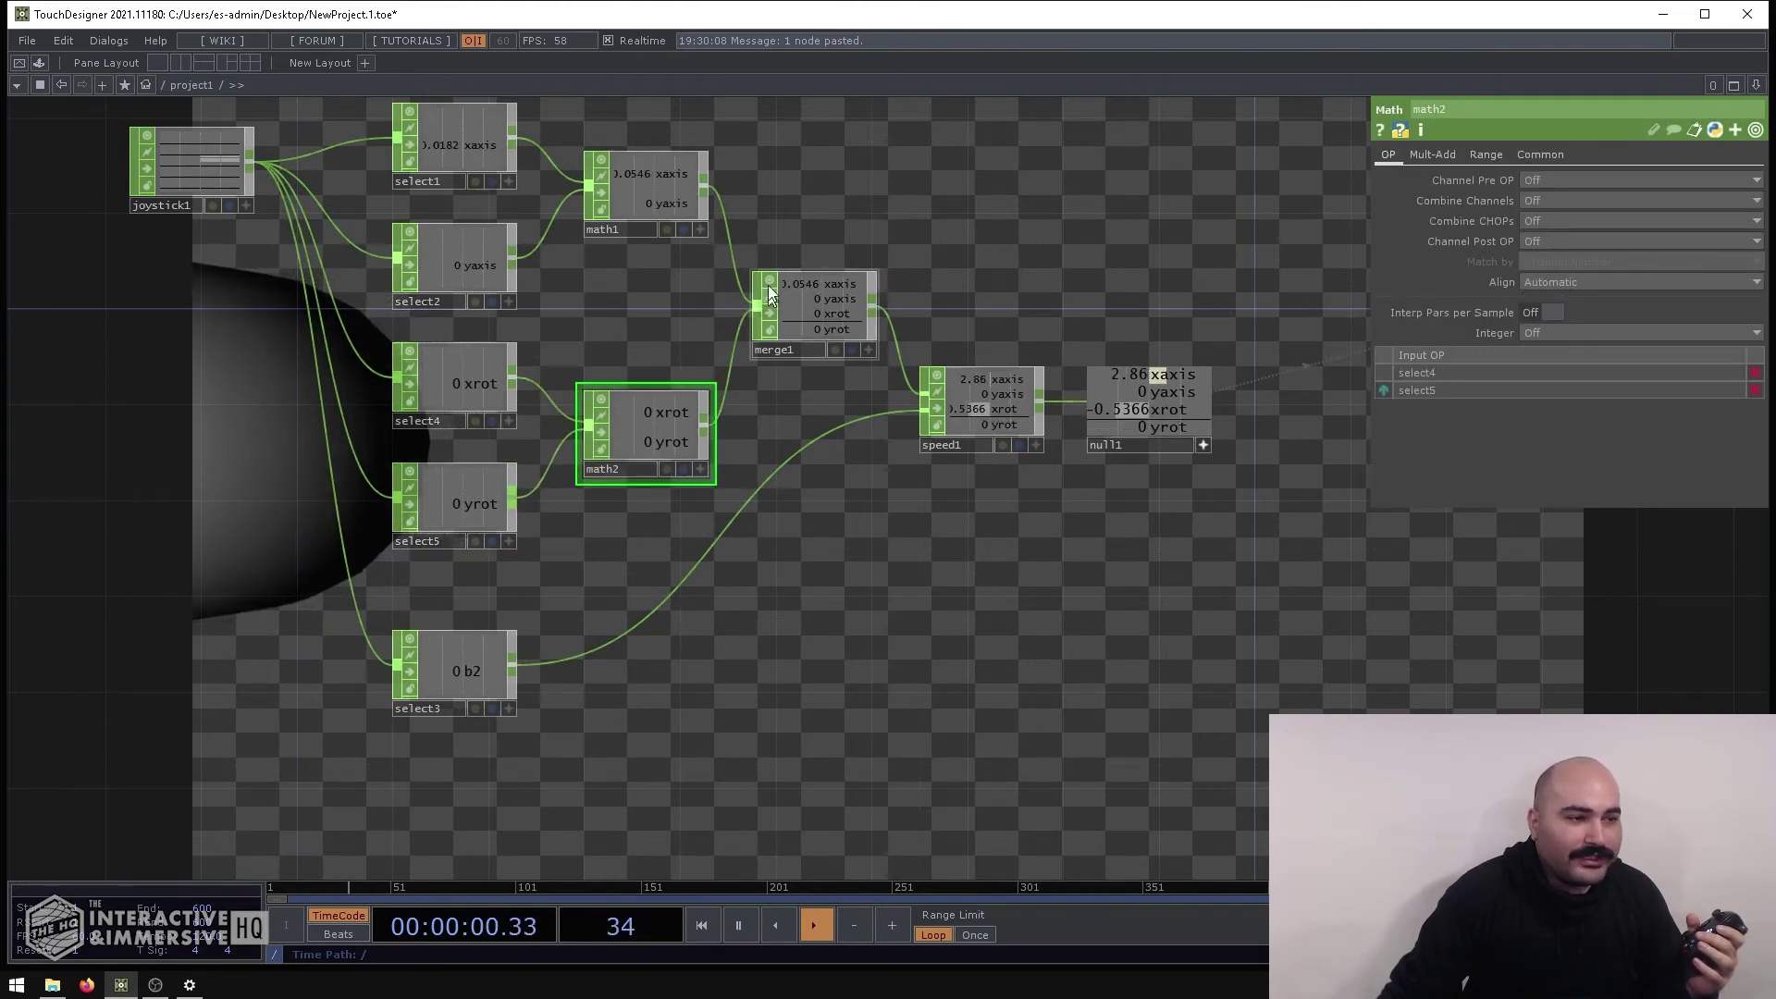
pyautogui.click(837, 325)
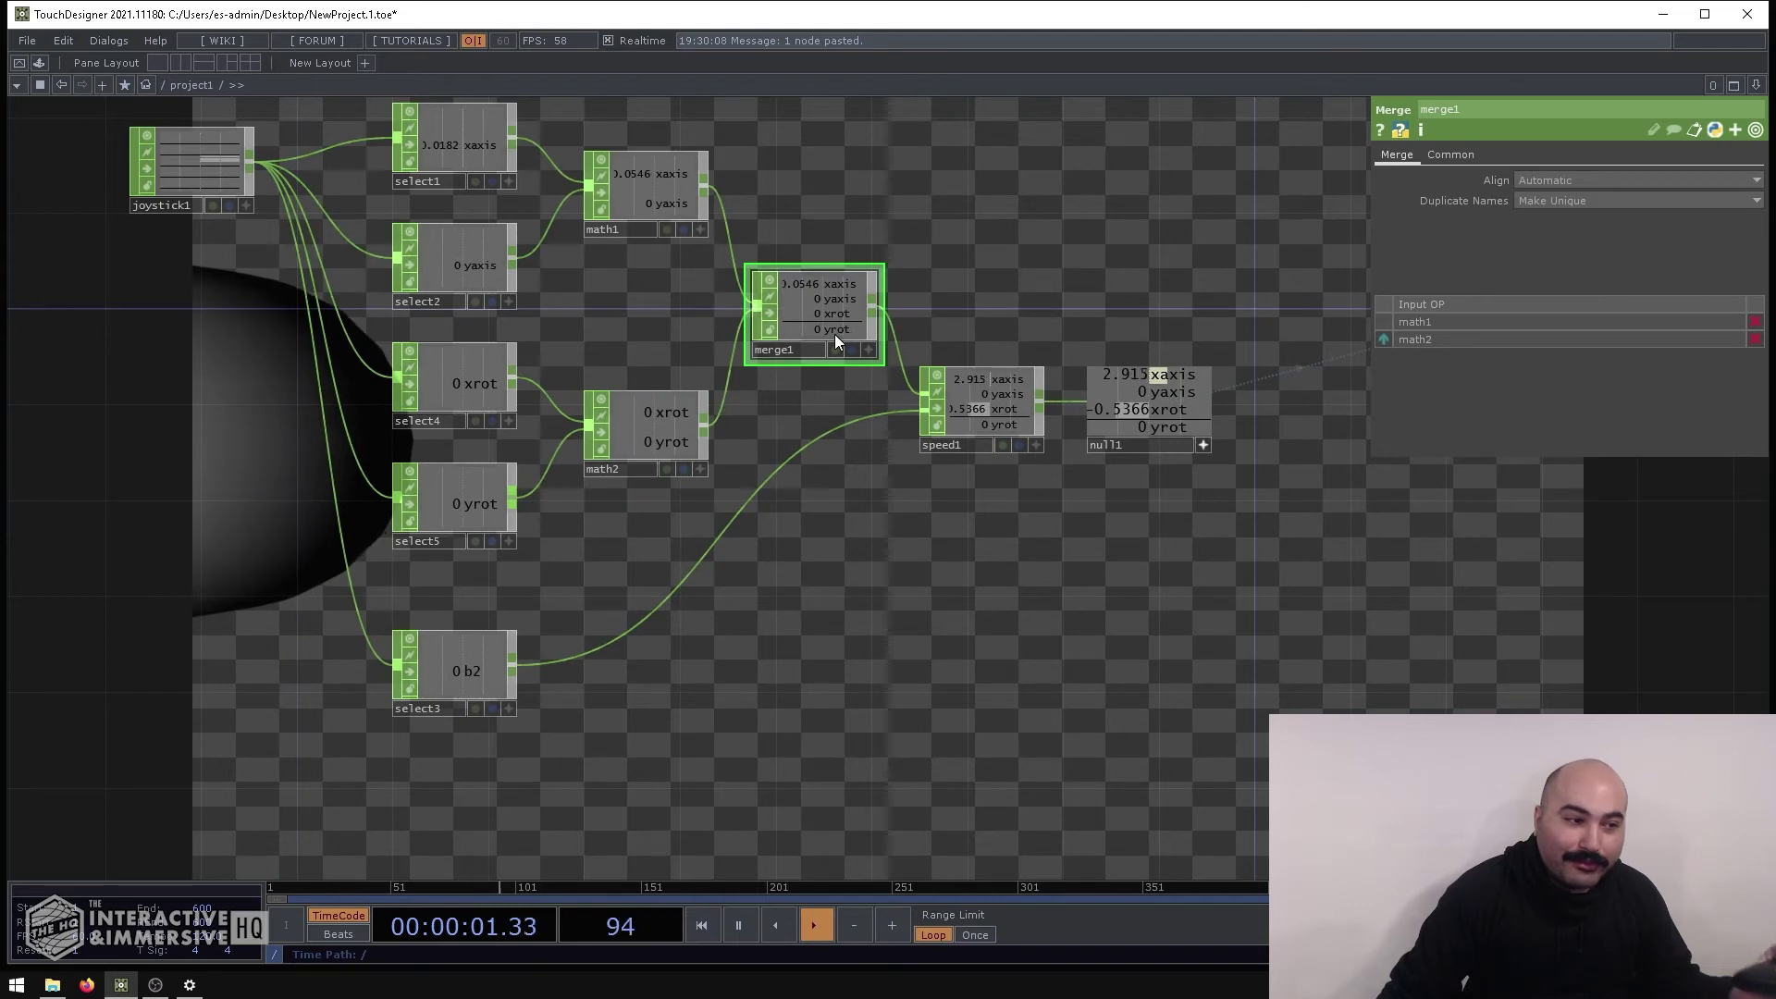
pyautogui.click(973, 407)
# Link the Null CHOP's yrot channel to the camera's Rotate X value as a CHOP Reference
pyautogui.moveTo(1099, 541); pyautogui.dragTo(925, 426)
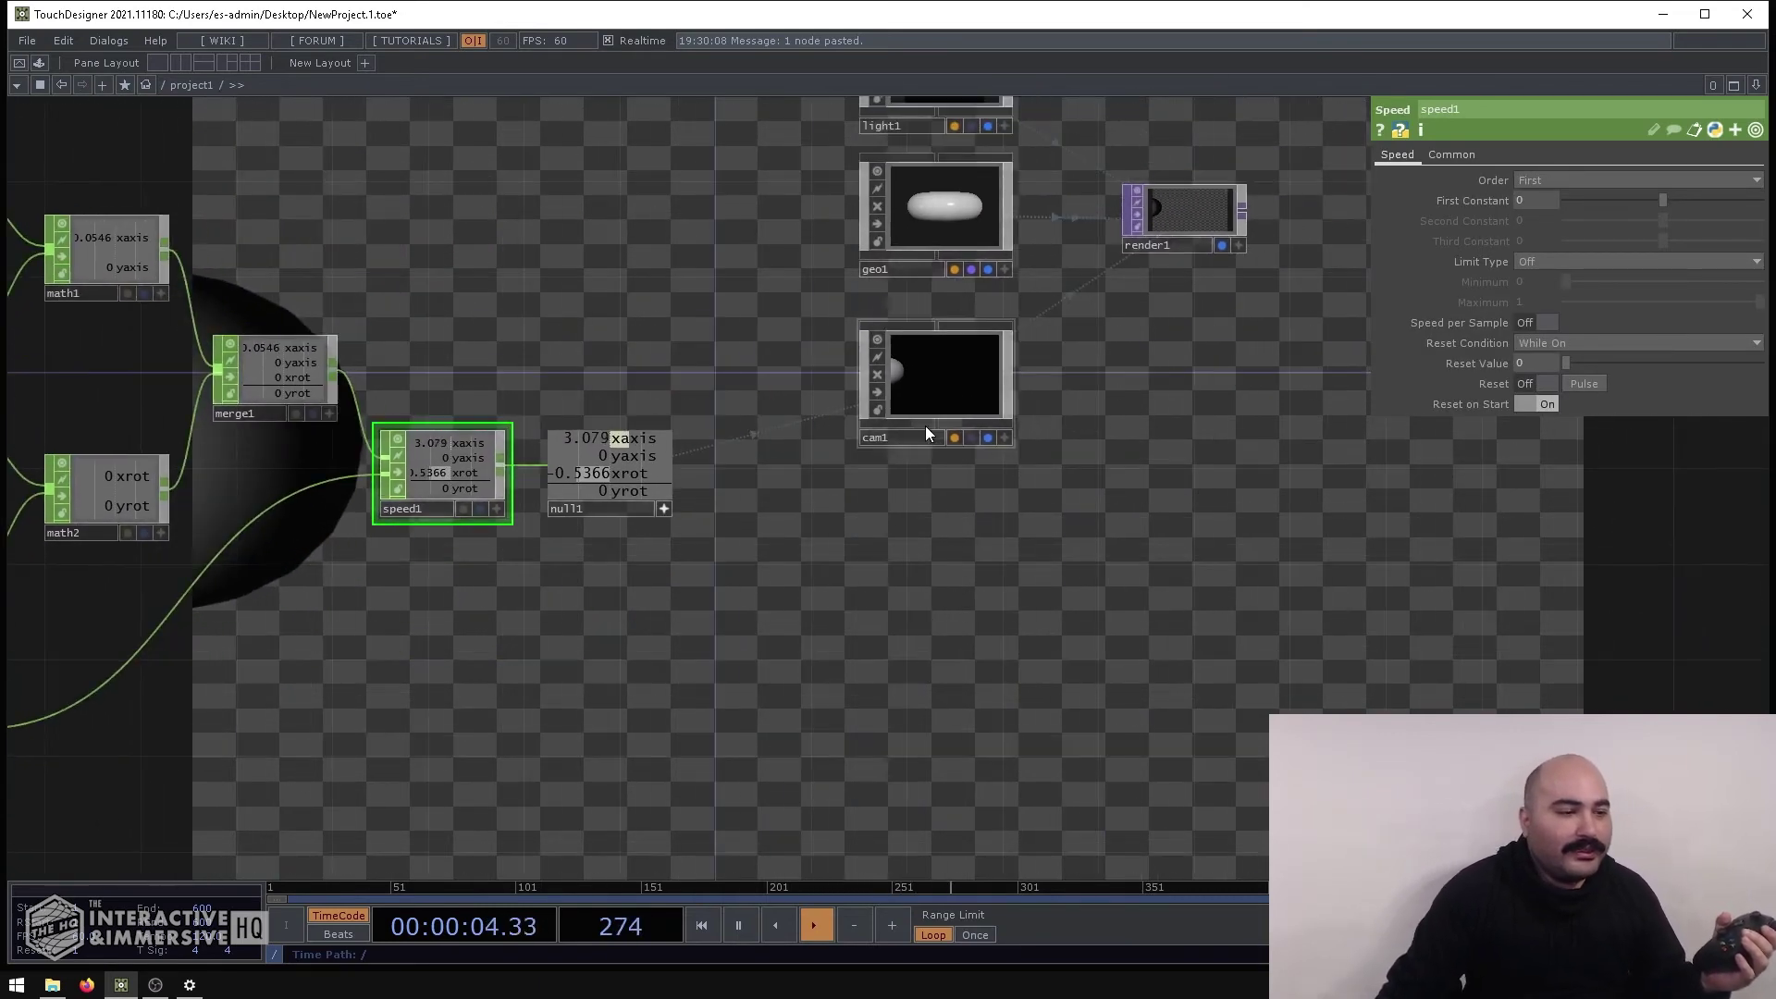
pyautogui.click(936, 393)
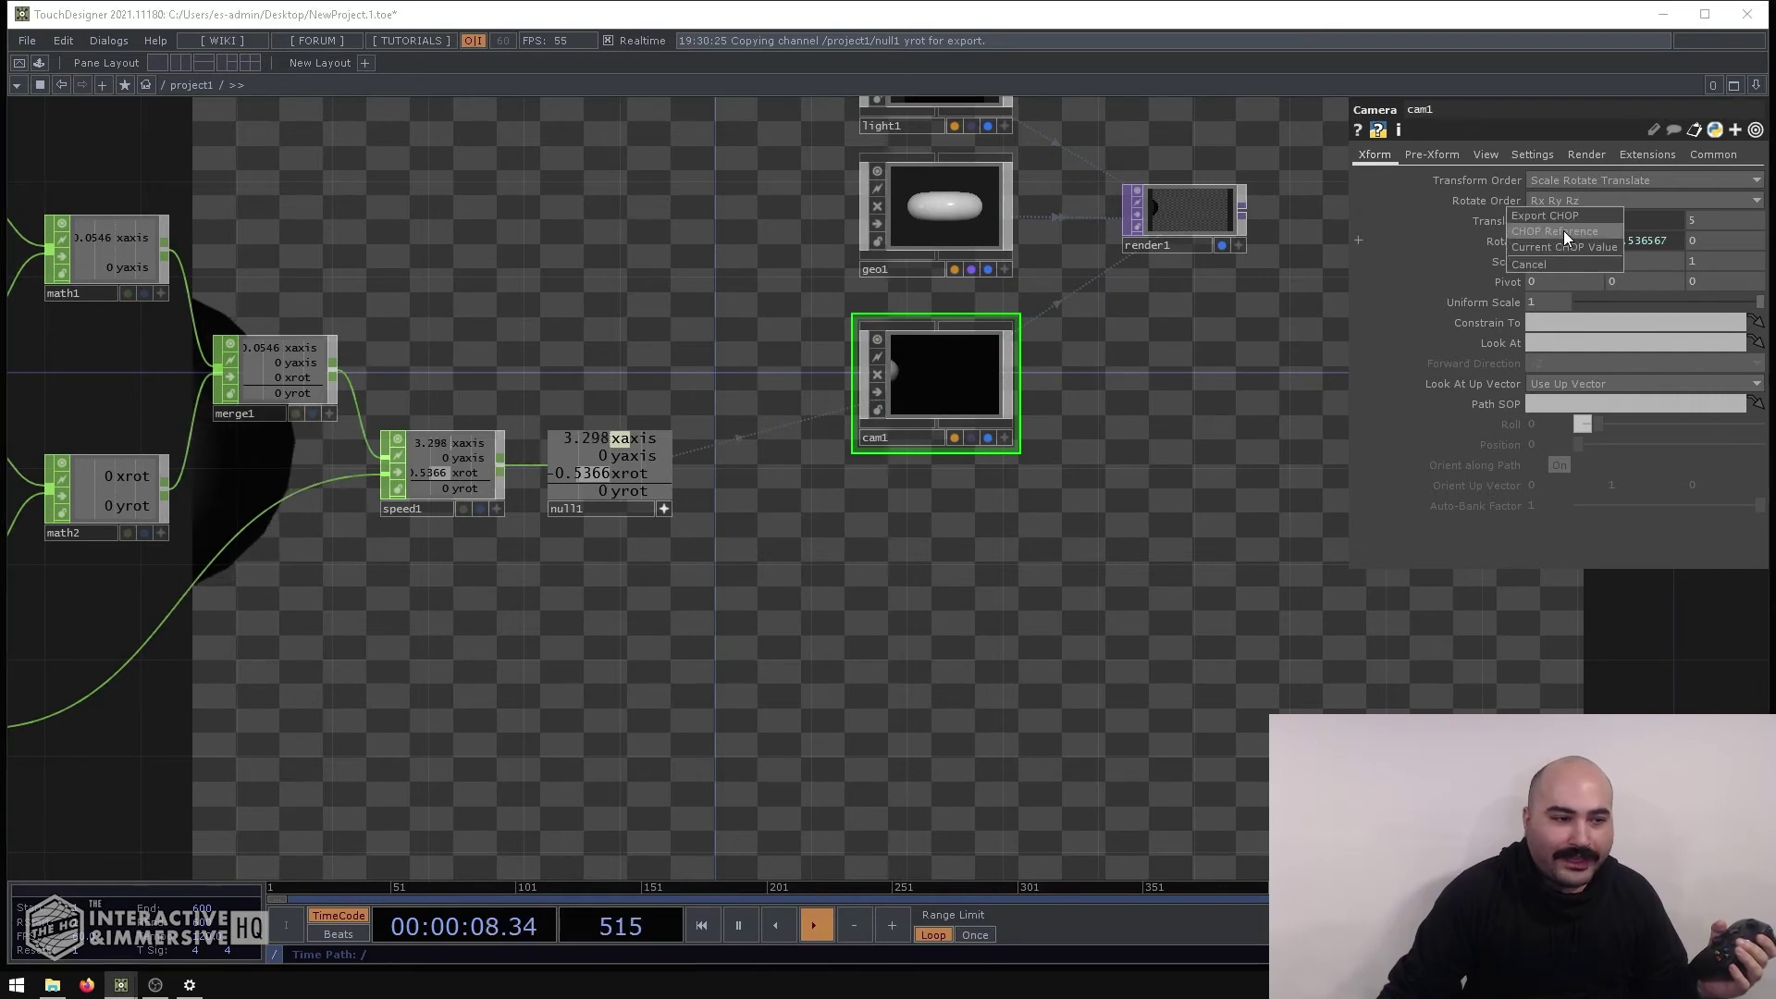
pyautogui.click(1563, 231)
pyautogui.moveTo(904, 566); pyautogui.dragTo(1010, 586)
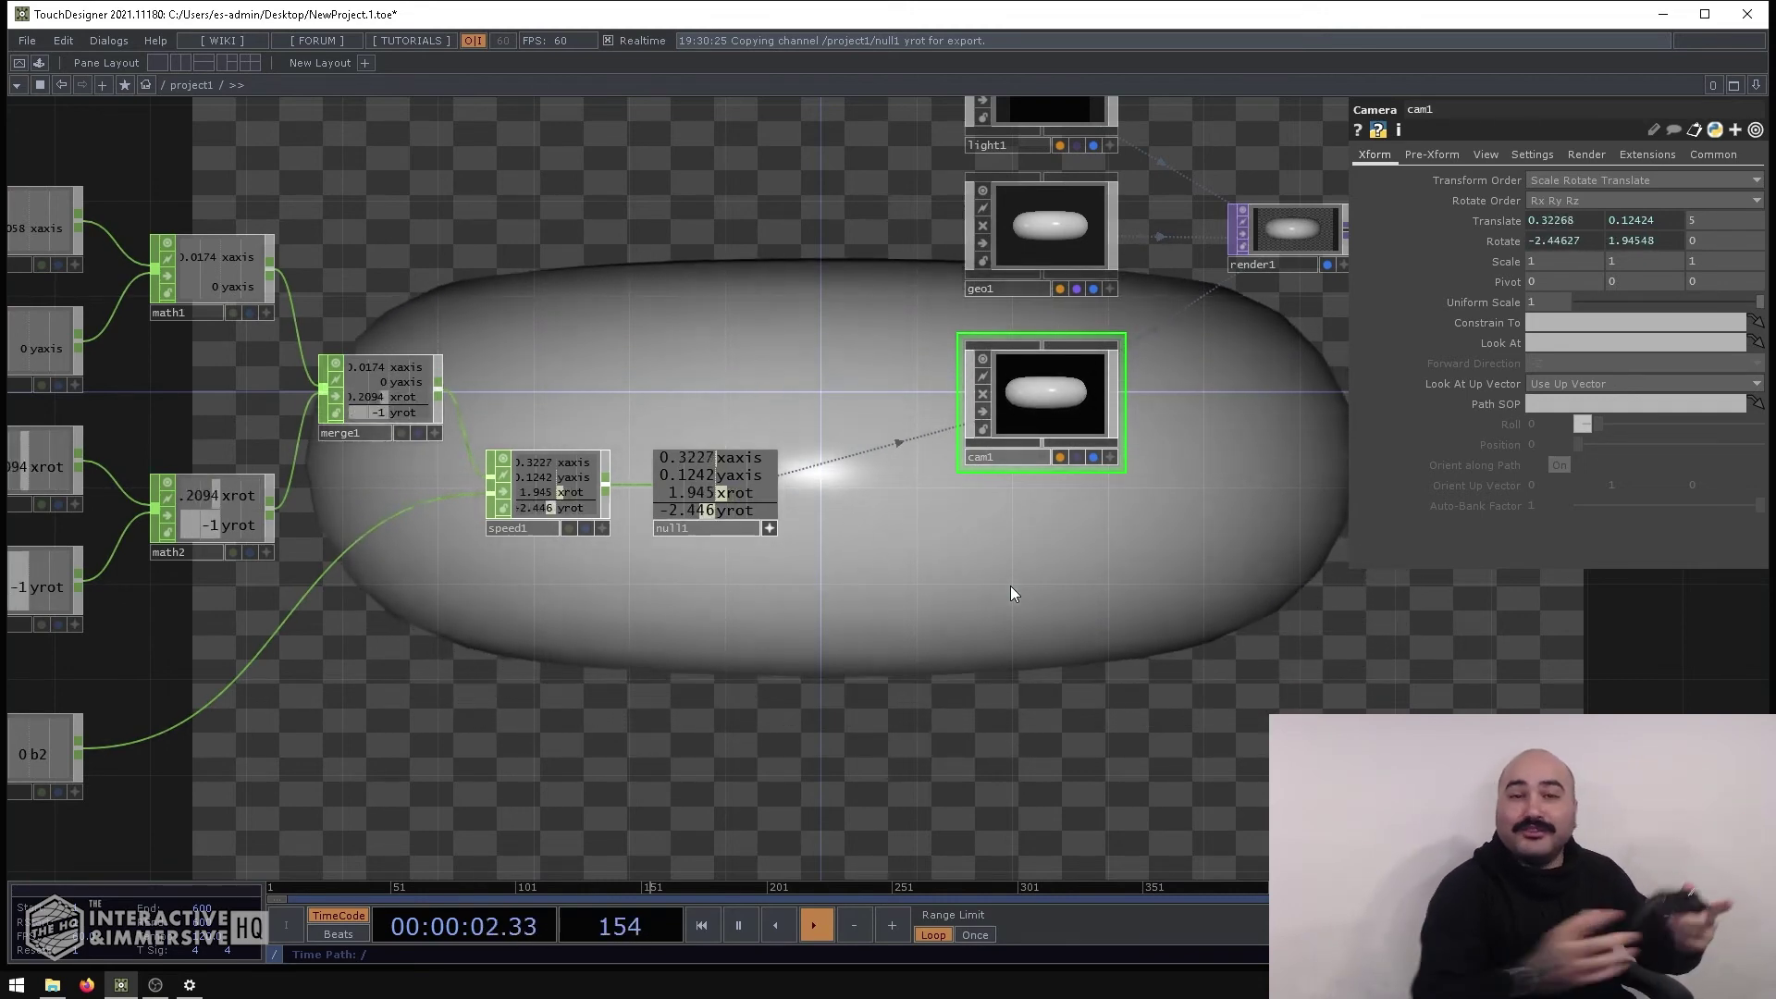
# Set the Multiply value of the second Math CHOP, the one combining the rotation channels, to 20
pyautogui.moveTo(817, 684); pyautogui.dragTo(1160, 654)
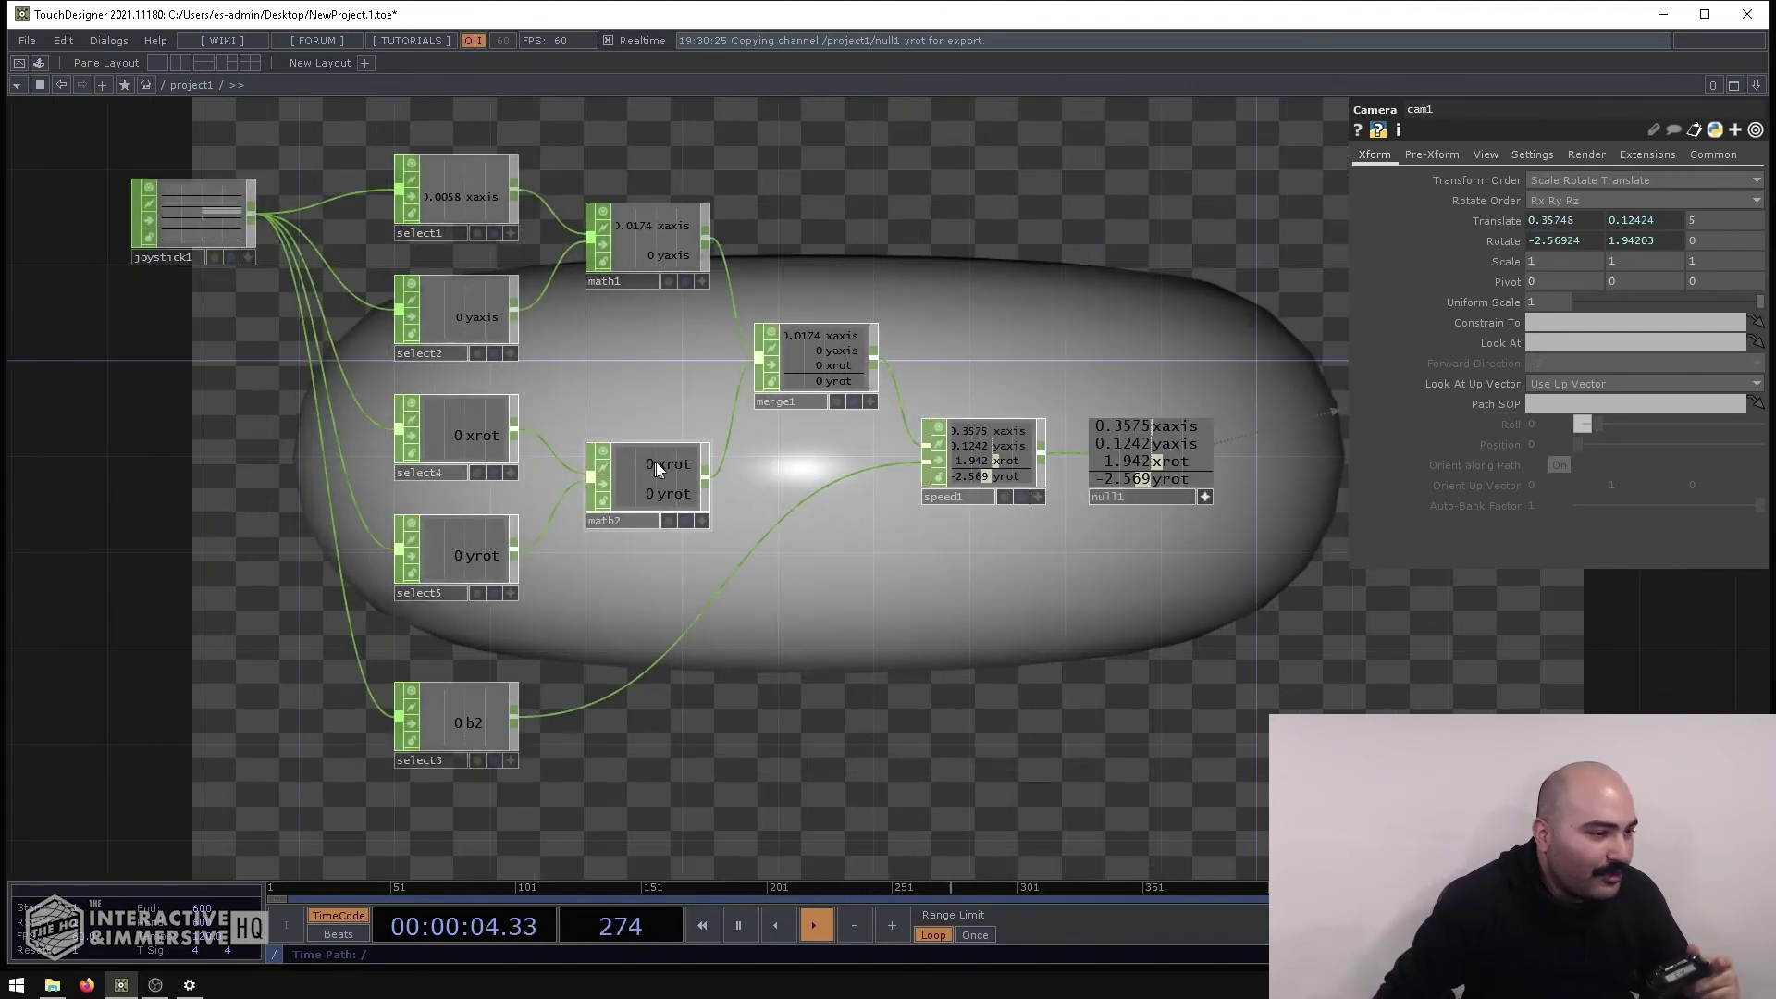
pyautogui.click(658, 470)
pyautogui.moveTo(1339, 231); pyautogui.dragTo(1214, 243)
pyautogui.click(1433, 155)
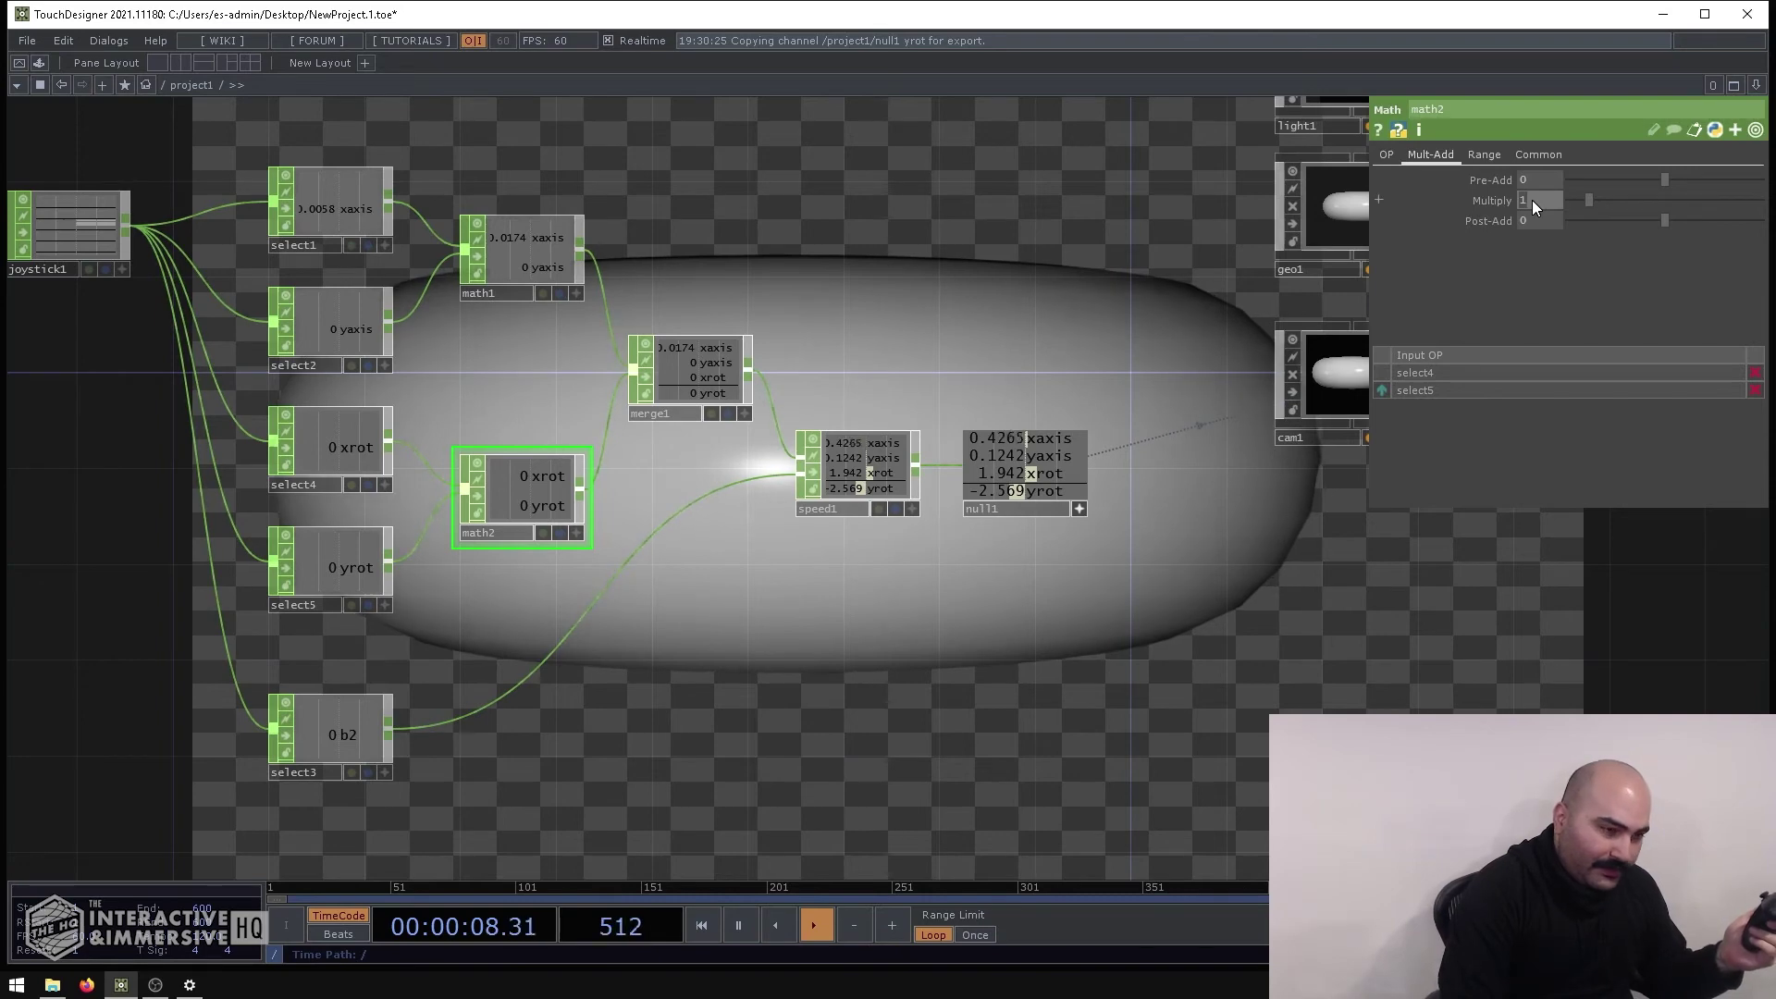
pyautogui.write('20')
pyautogui.press('Return')
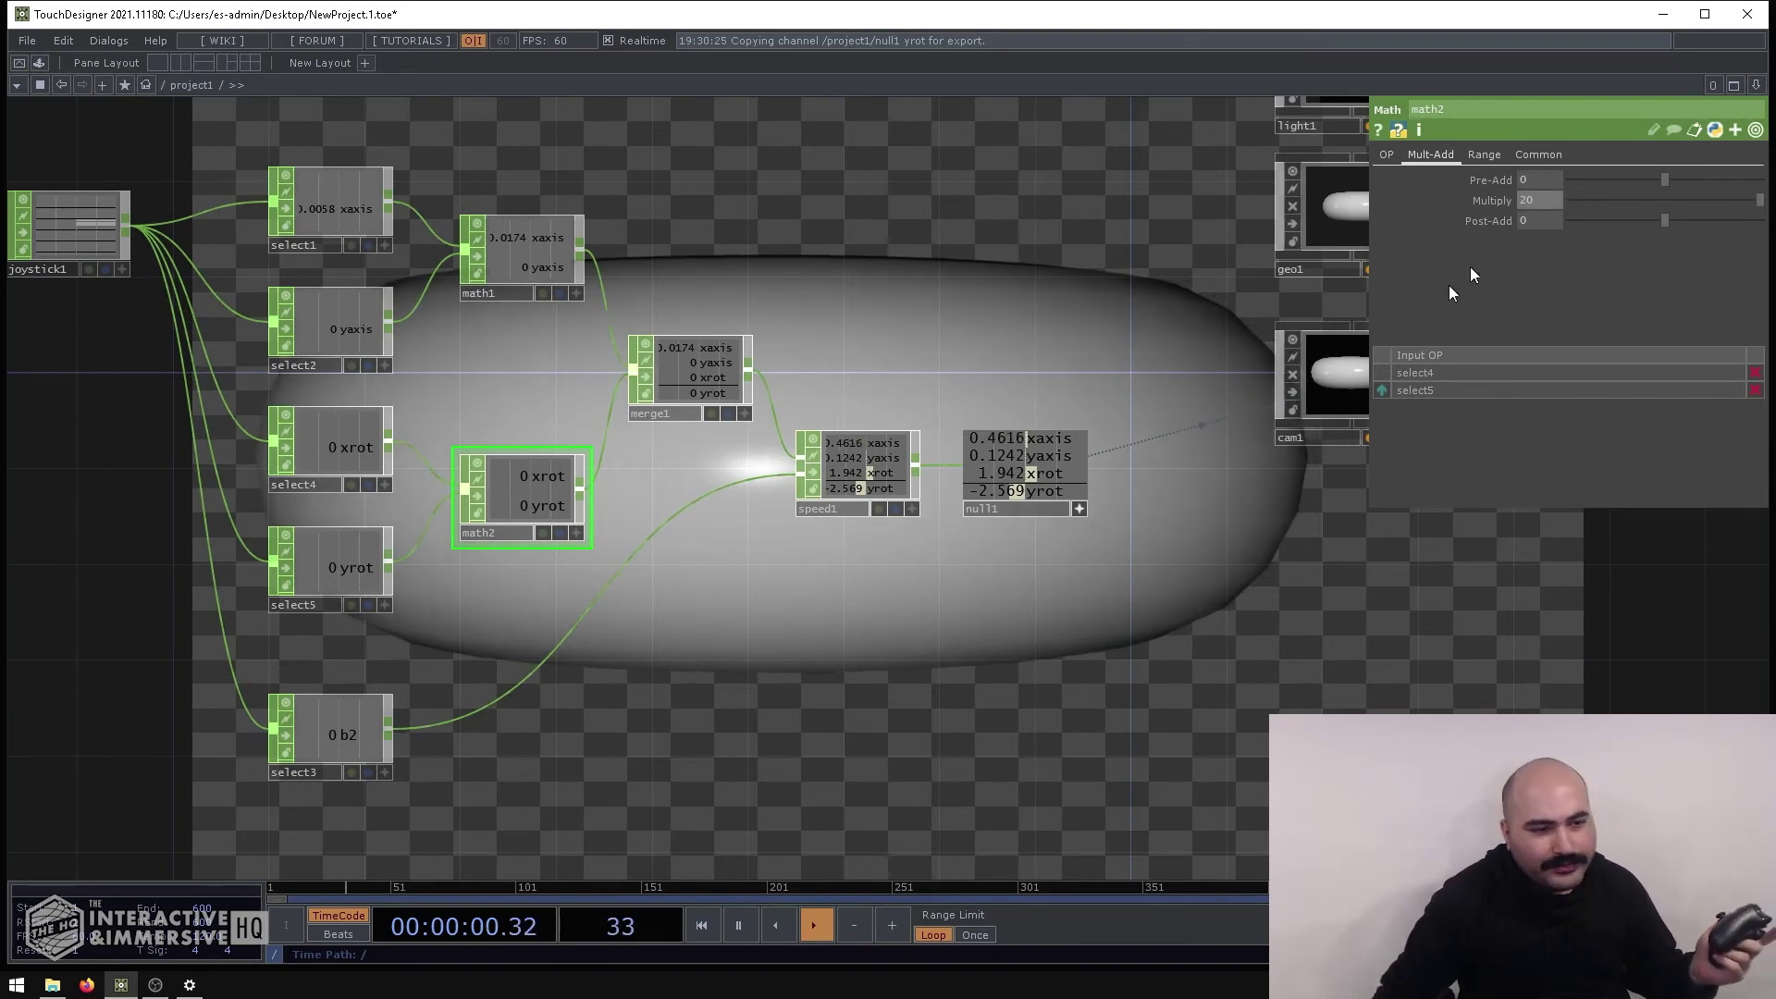
# Move both Math CHOPs, the Merge, Speed and Null together farther from the Selects, and deactivate the Null's interactive viewer
pyautogui.moveTo(1276, 573); pyautogui.dragTo(913, 625)
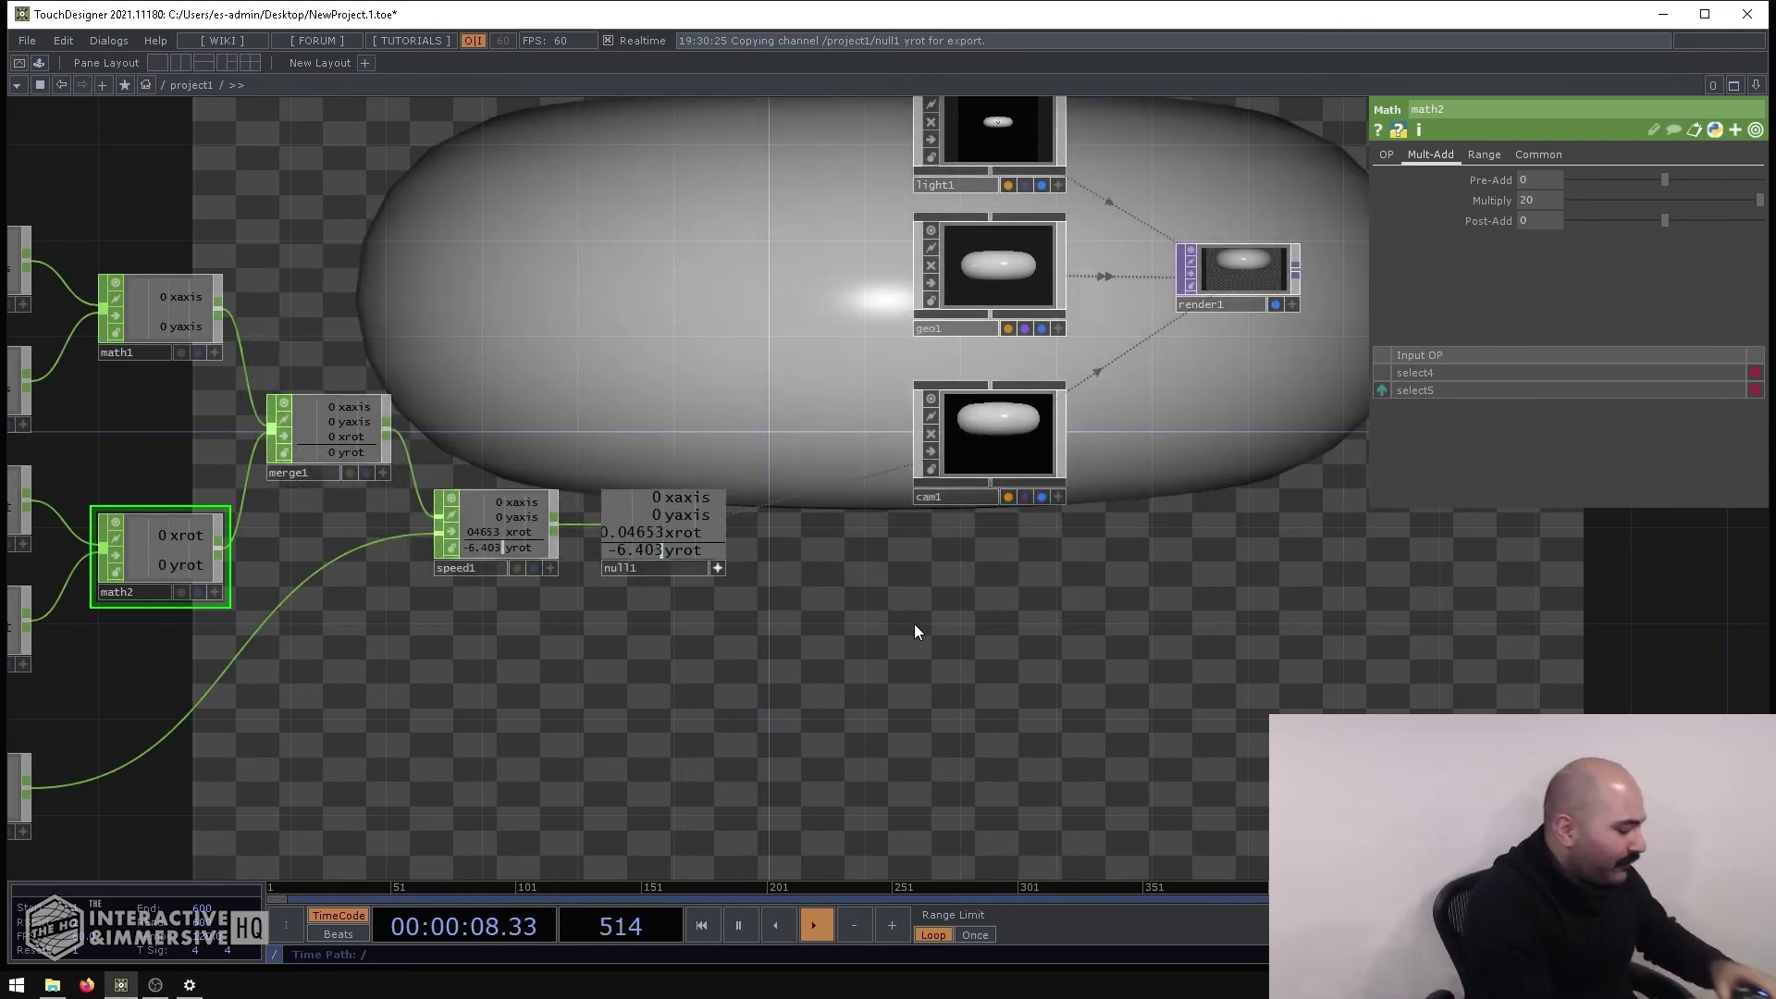
pyautogui.moveTo(800, 707); pyautogui.dragTo(1007, 720)
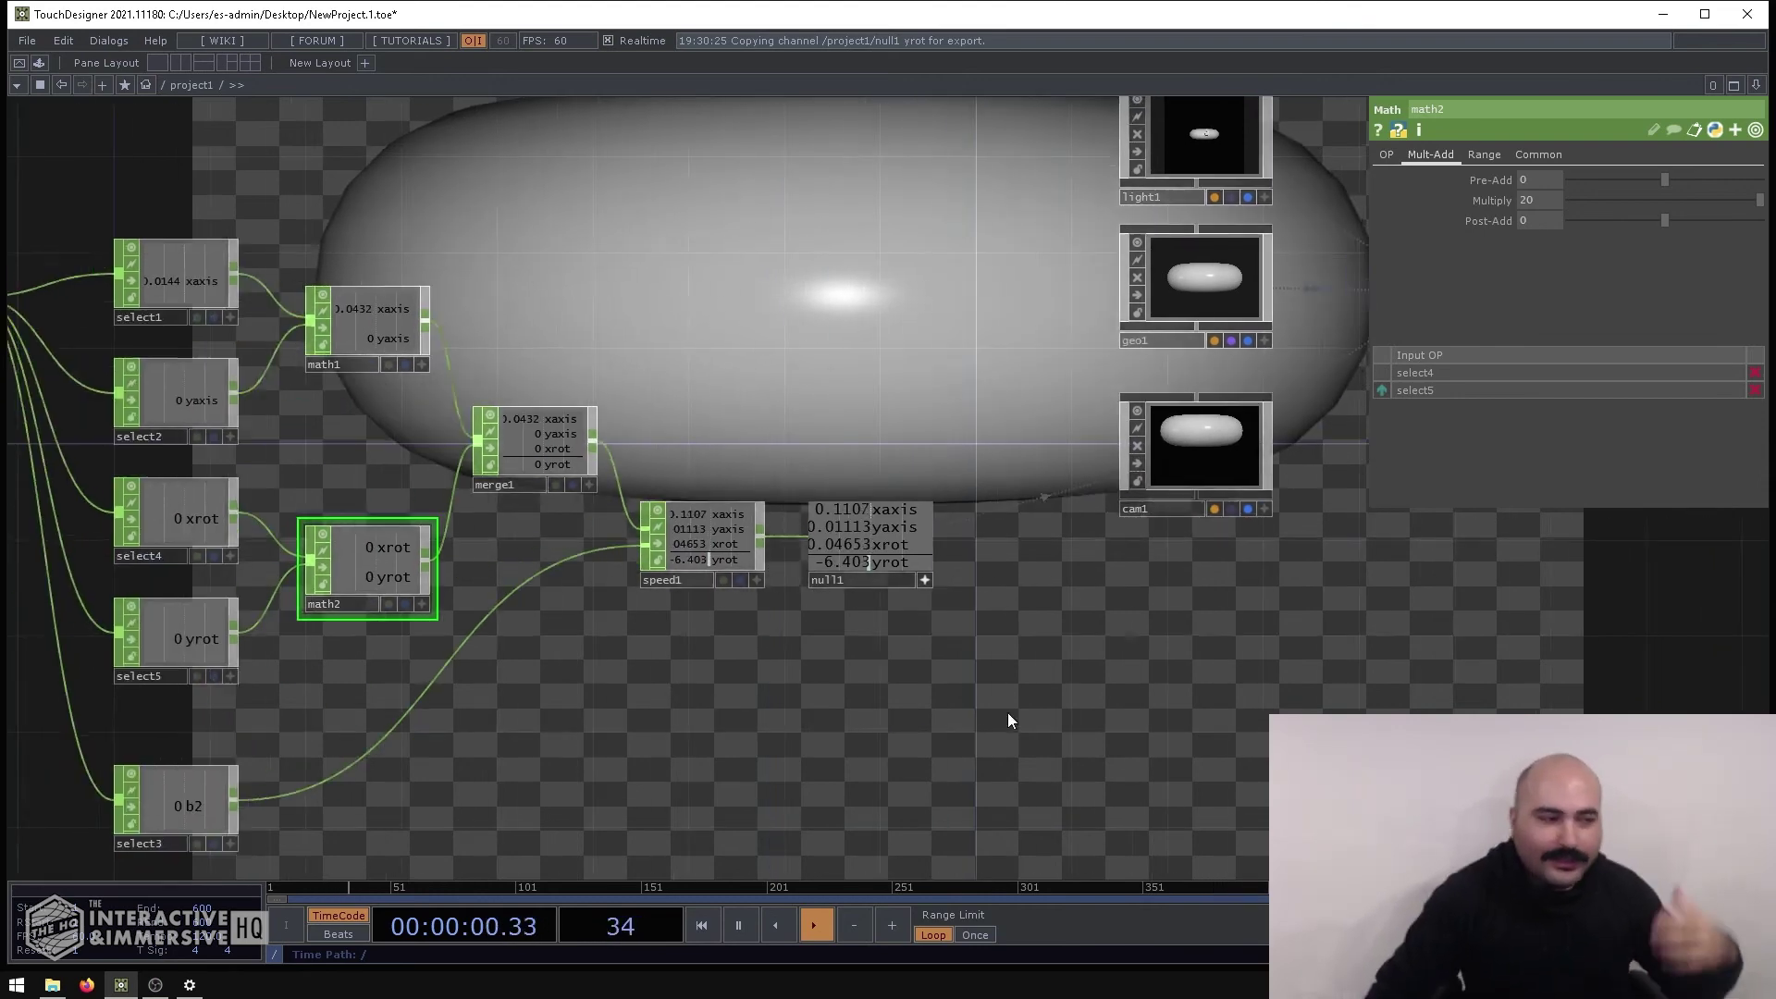
pyautogui.scroll(-3, 1008, 721)
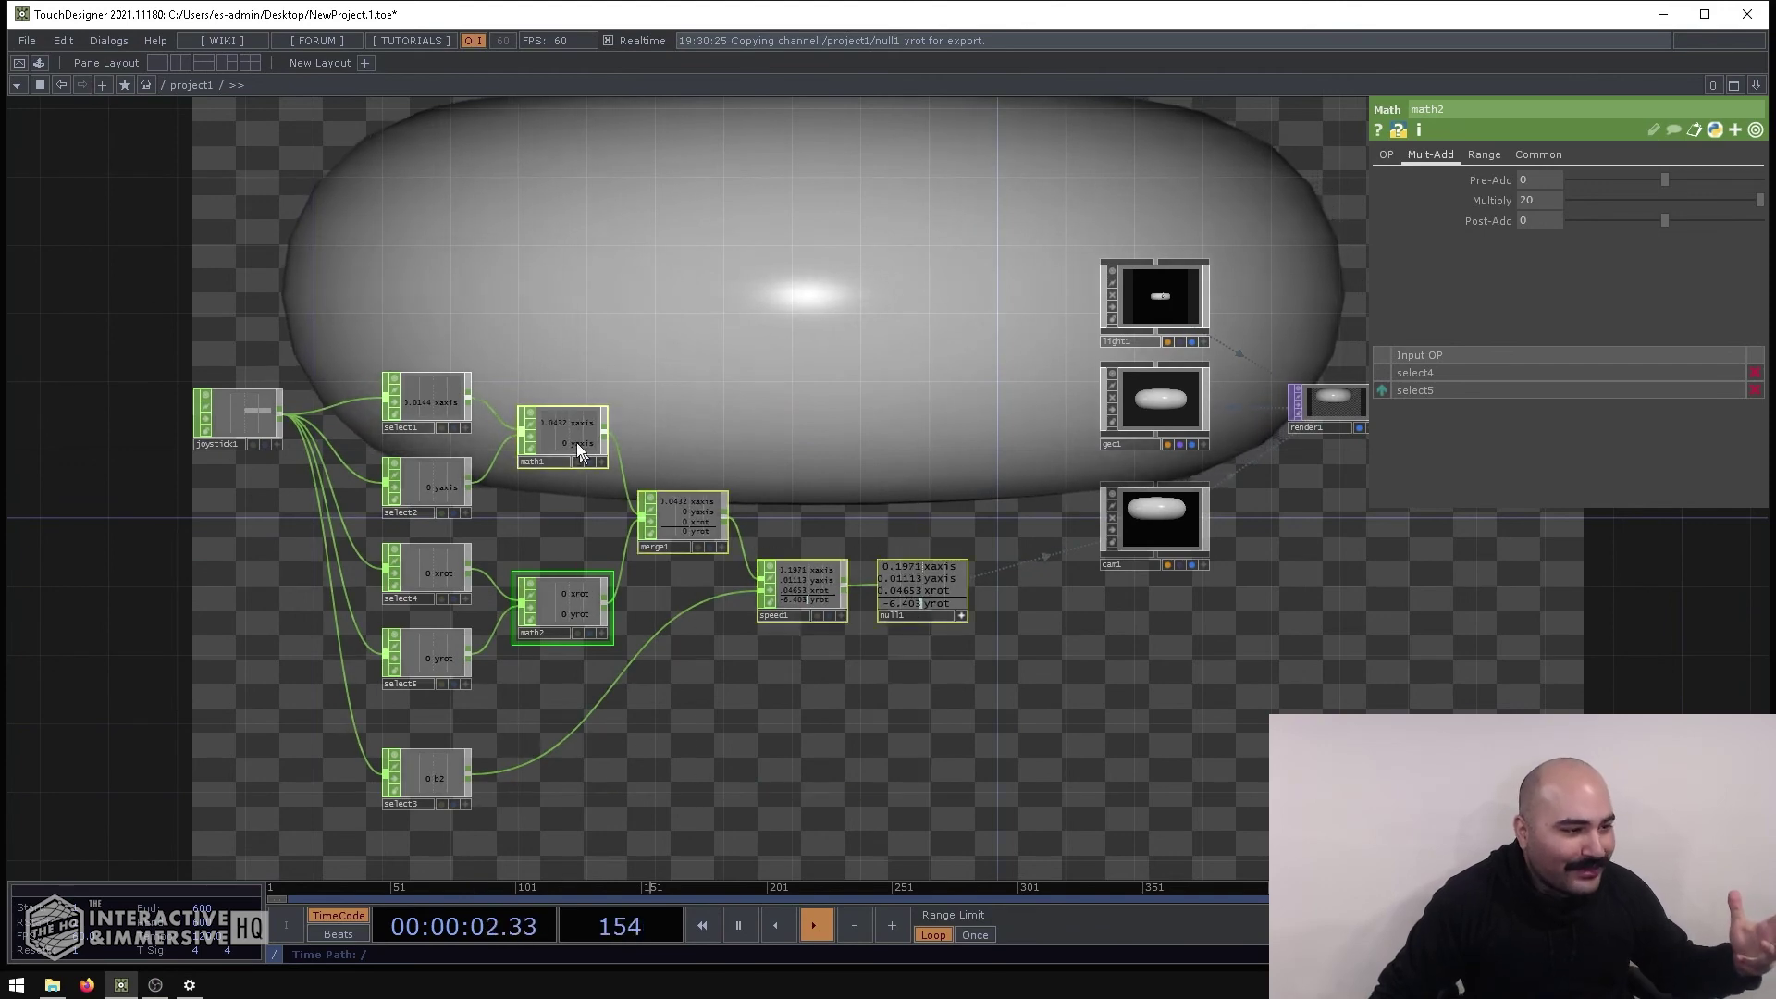
pyautogui.moveTo(575, 442); pyautogui.dragTo(644, 443)
pyautogui.click(1032, 707)
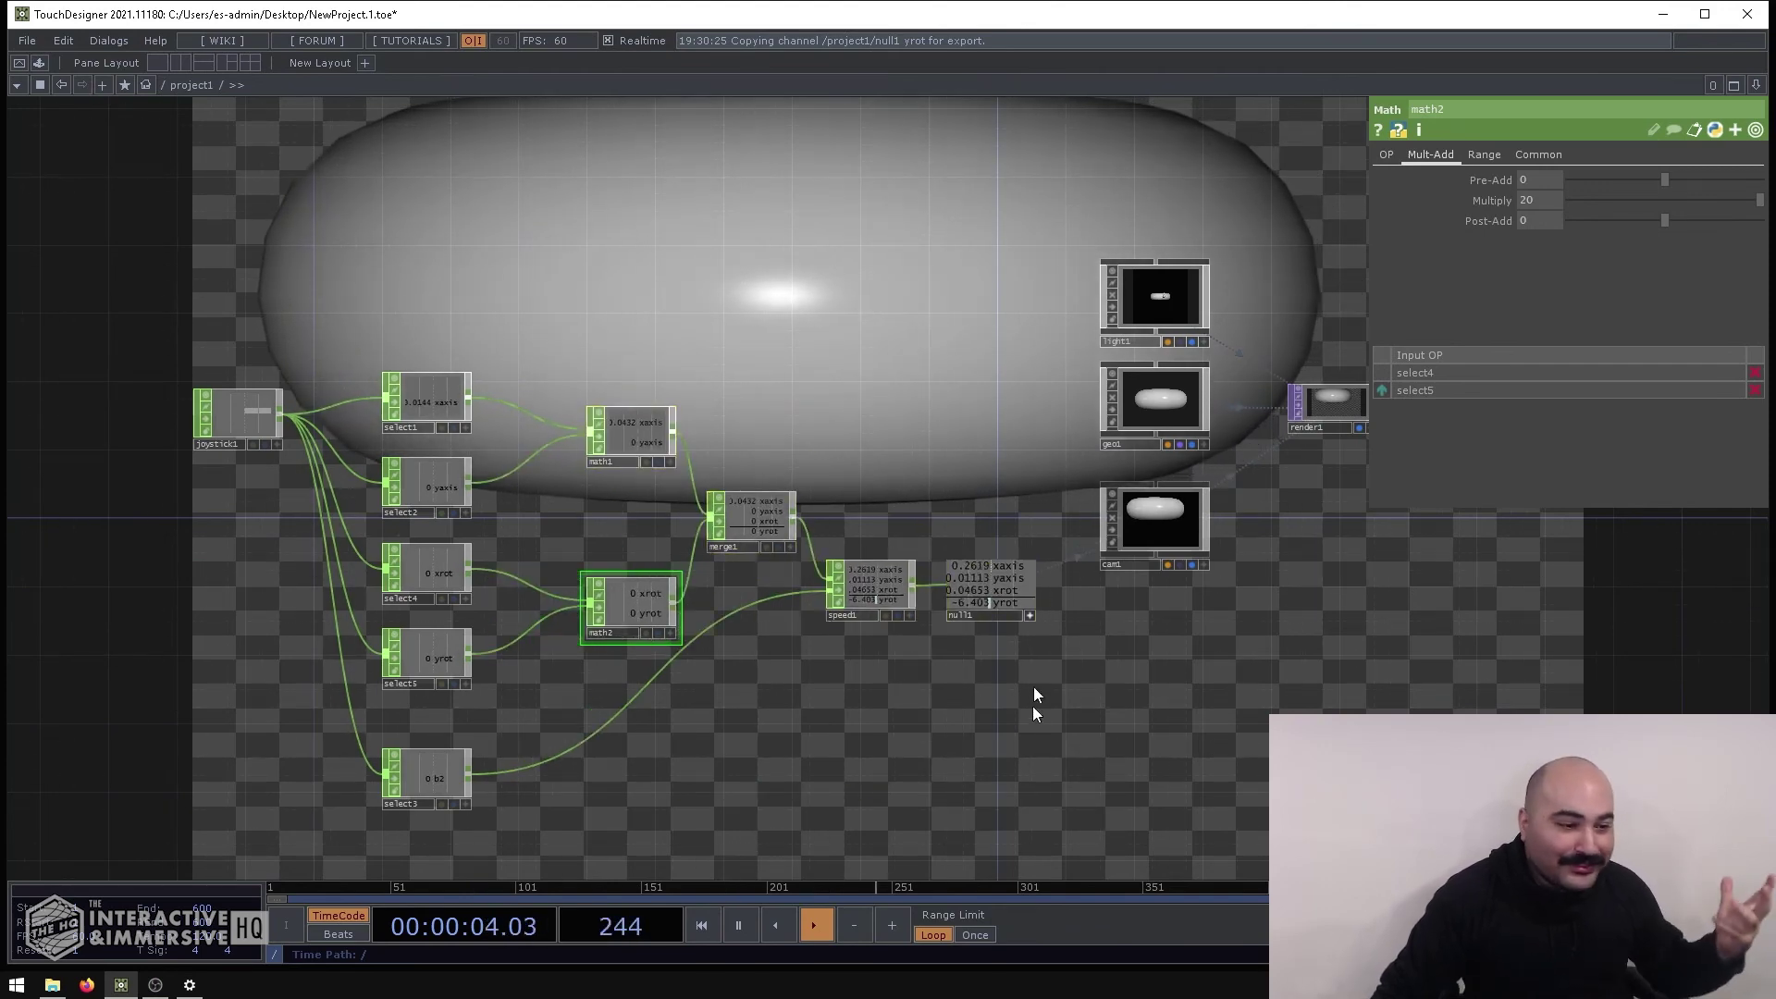
pyautogui.click(1029, 616)
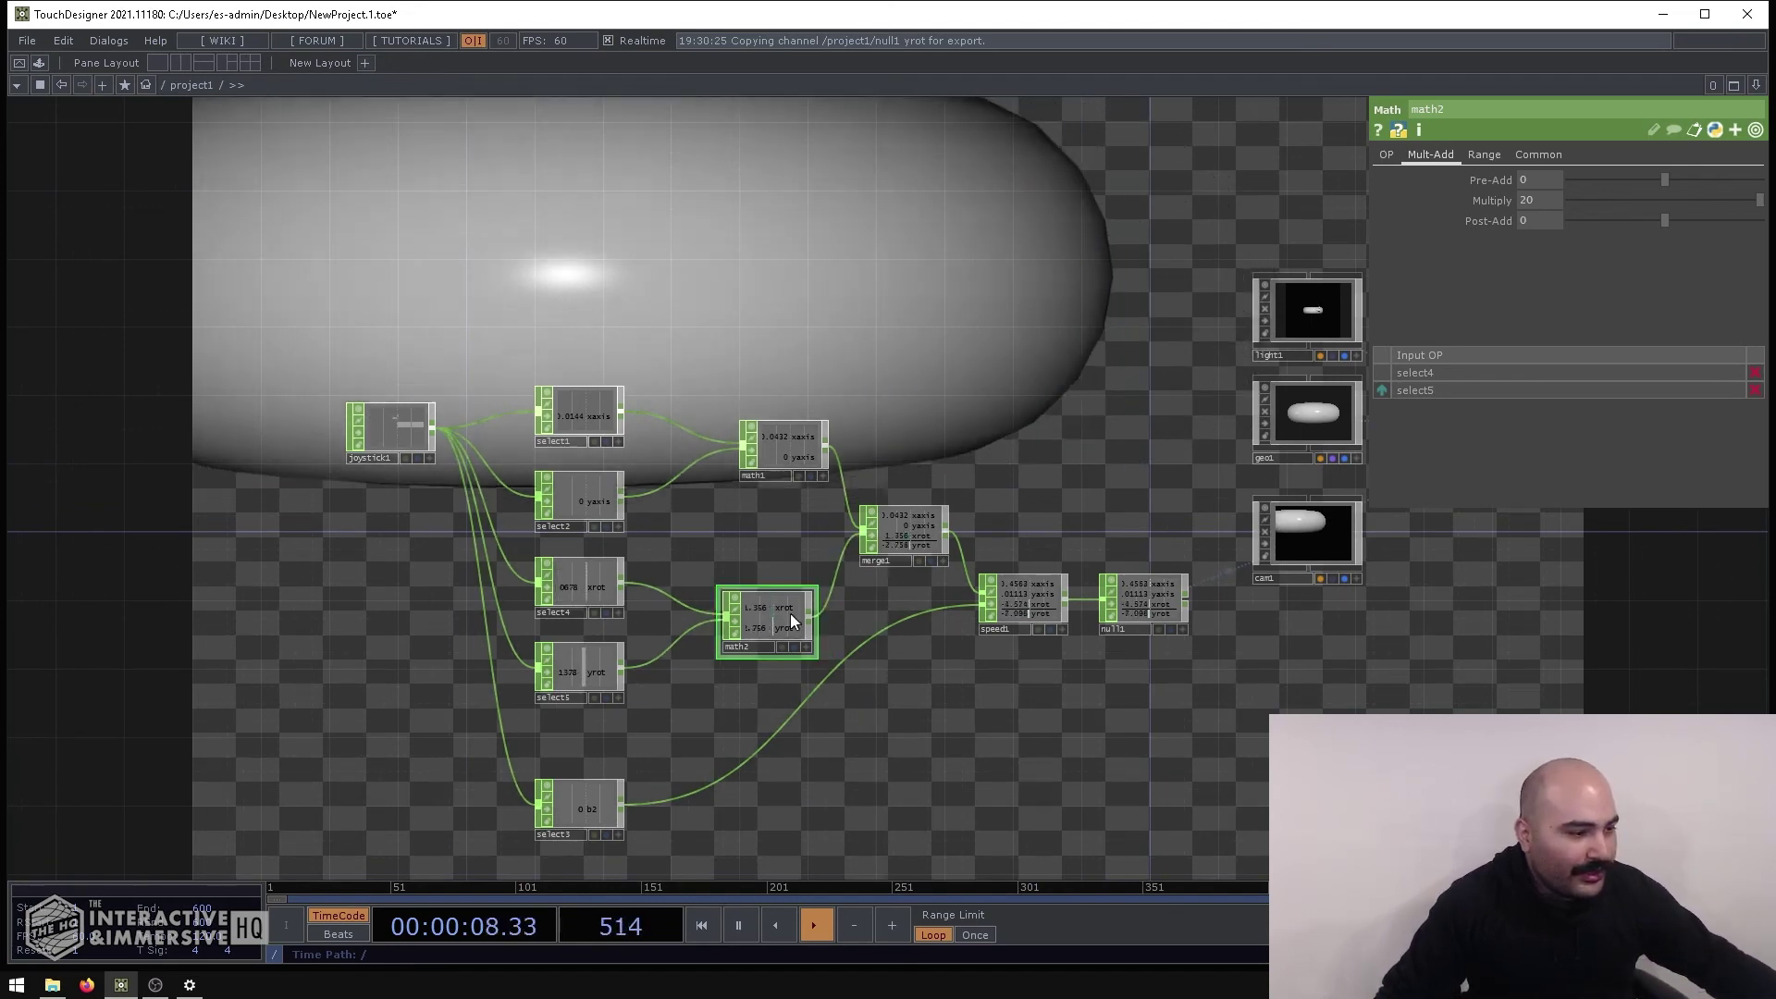
# Shift the rotation Math CHOP farther from the Selects and insert a new Math CHOP between it and the xrot Select
pyautogui.scroll(2, 790, 613)
pyautogui.scroll(3, 564, 582)
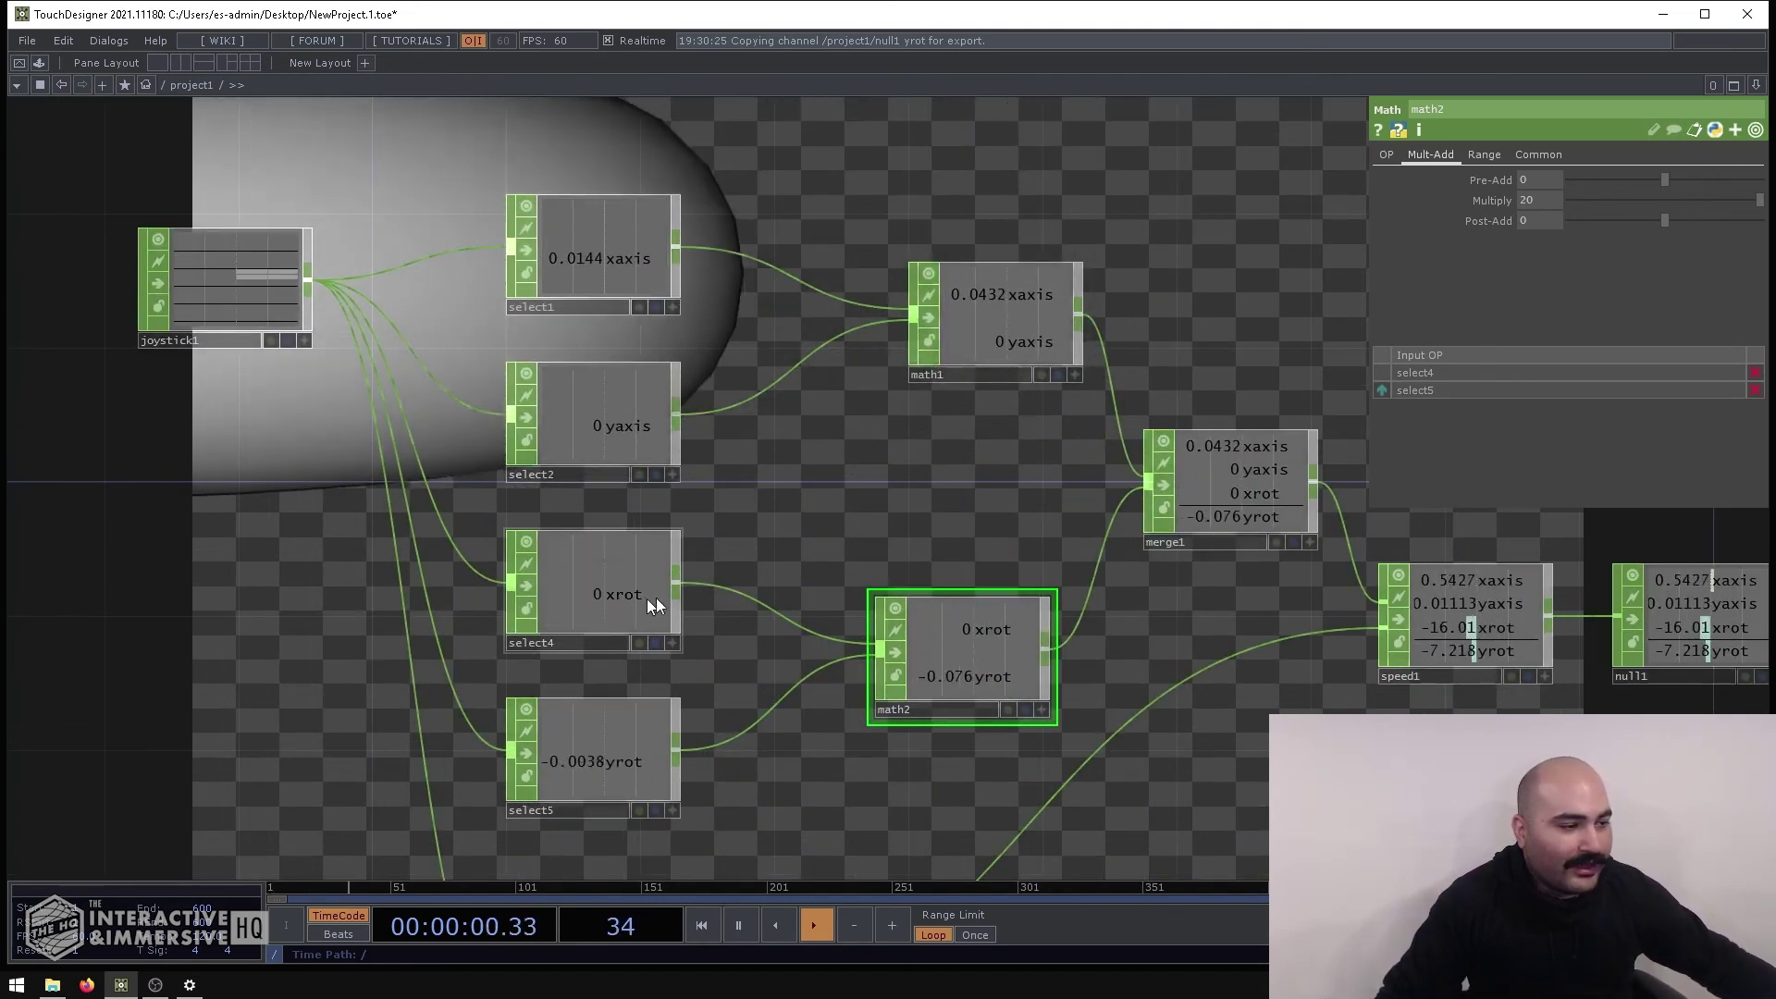
pyautogui.moveTo(994, 649); pyautogui.dragTo(1061, 647)
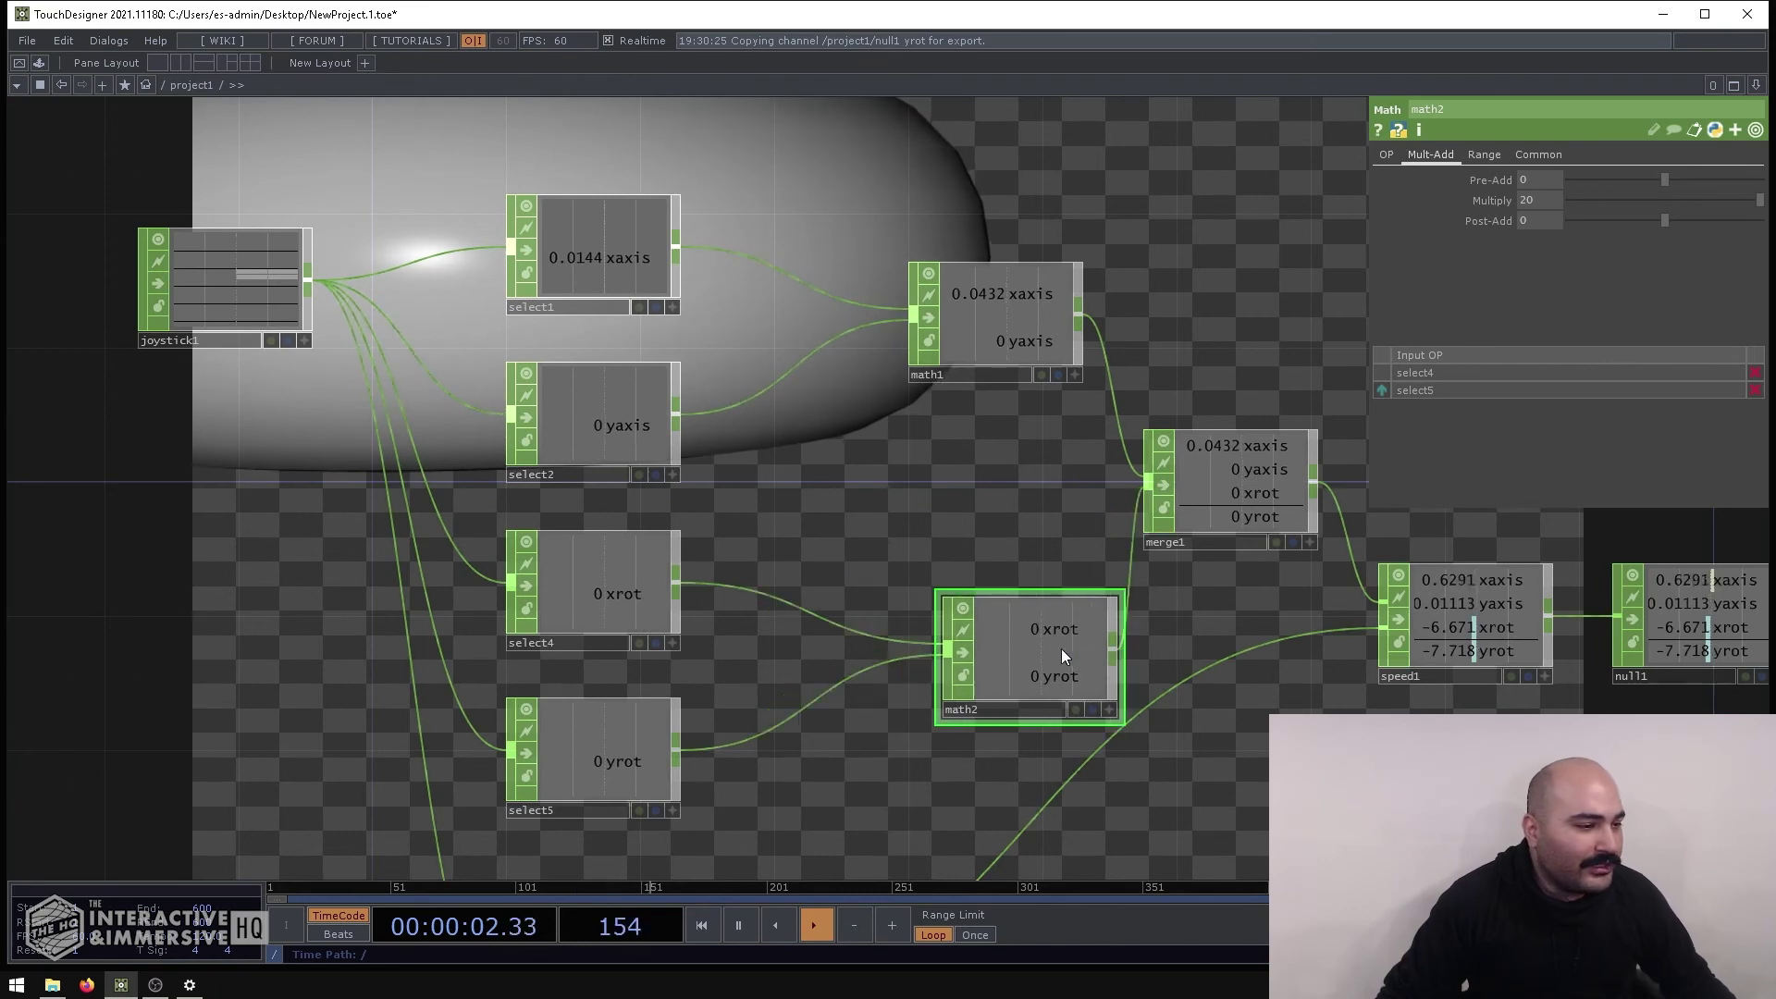
pyautogui.rightClick(677, 584)
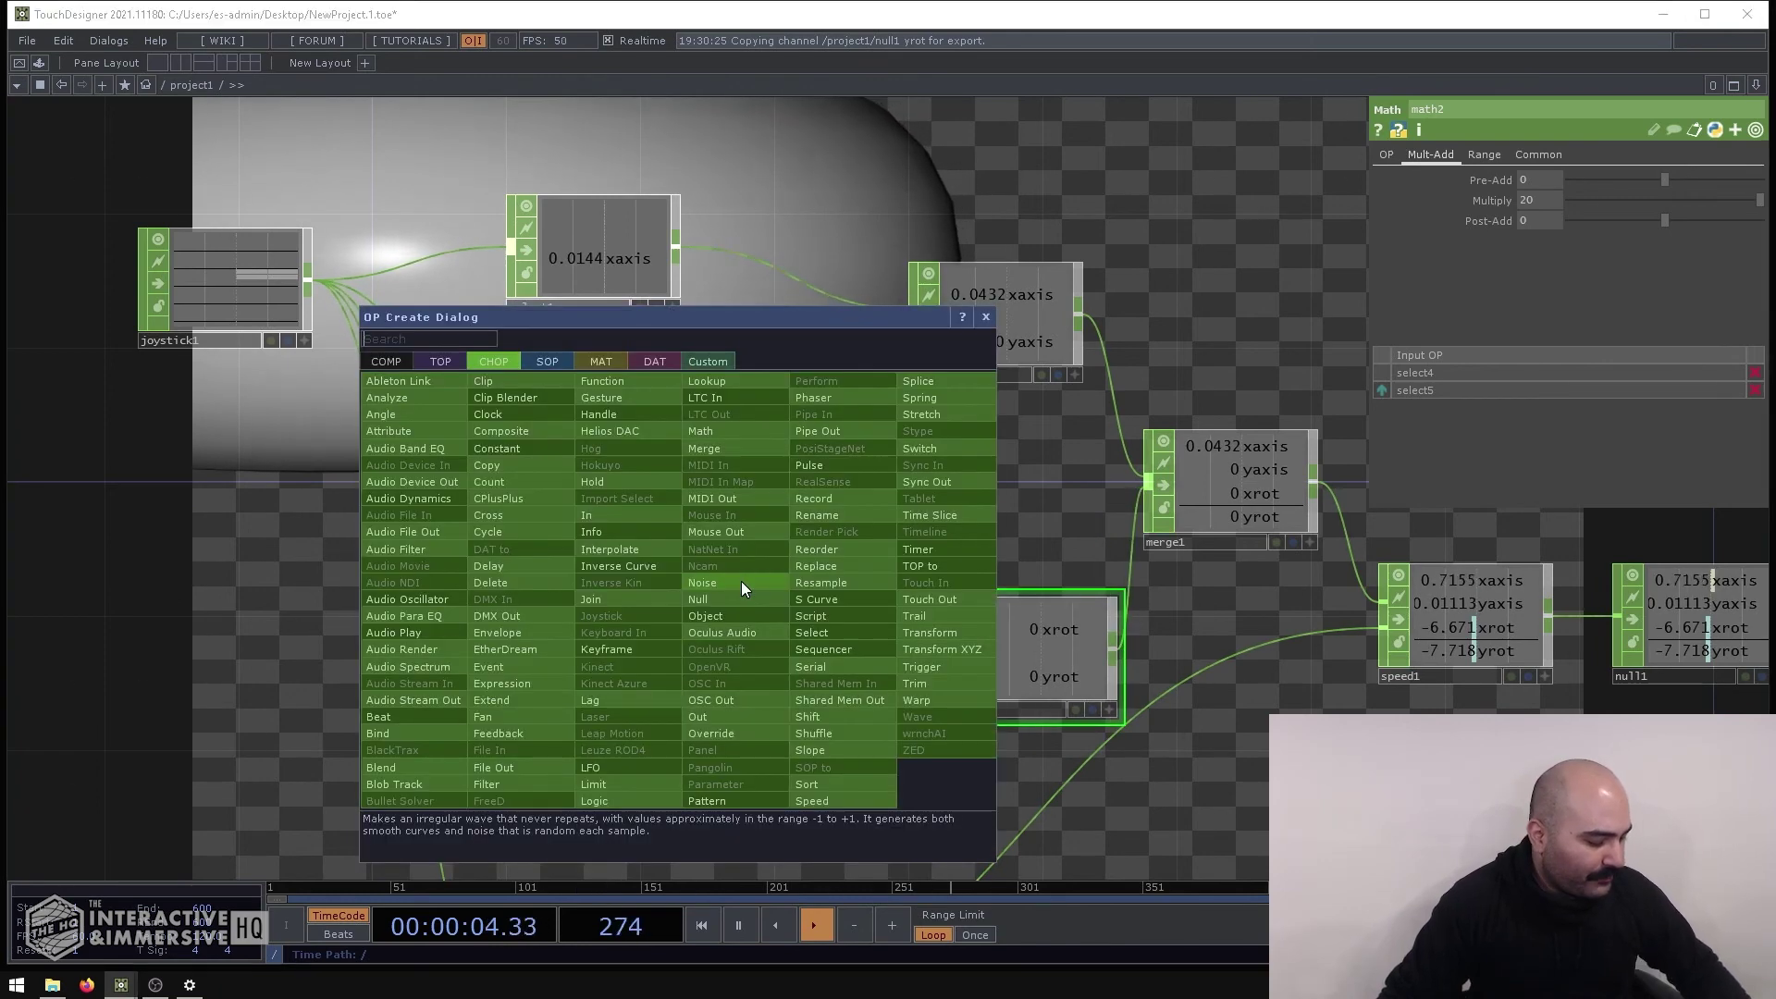
pyautogui.click(731, 431)
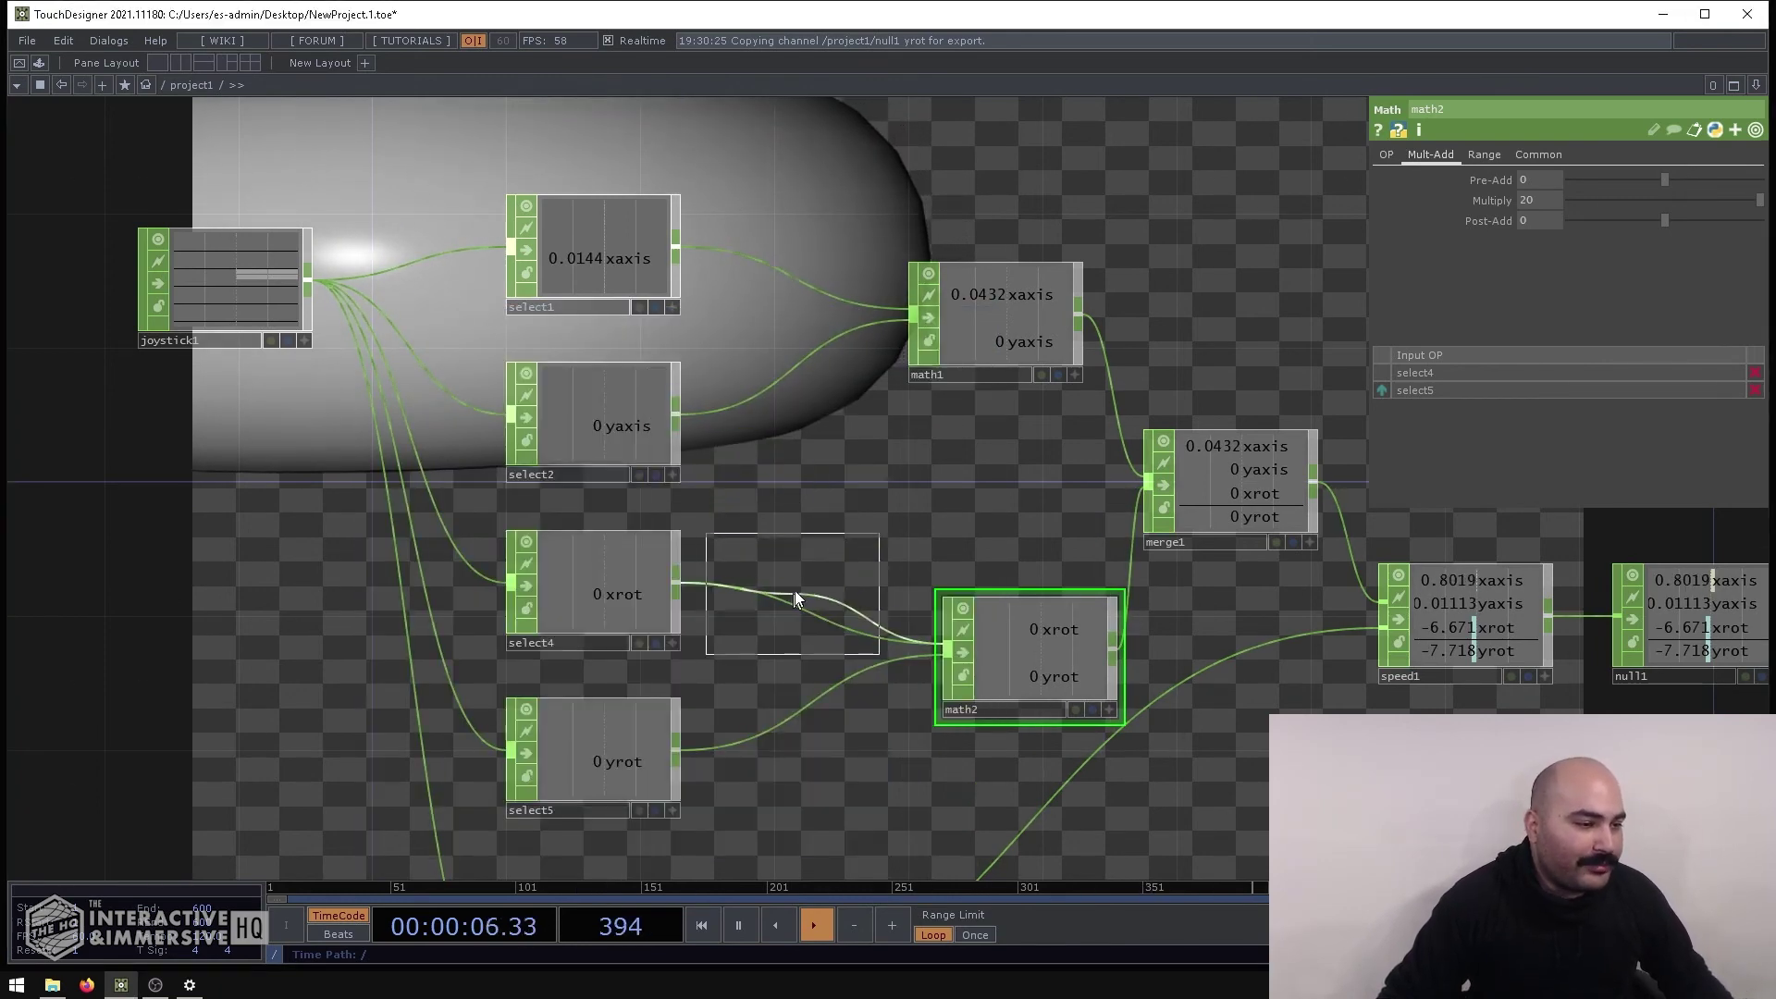
pyautogui.click(801, 583)
# Invert the xrot channel in the new Math CHOP by starting its From Range at -1 and setting its To Range to 1 and -1
pyautogui.click(1440, 162)
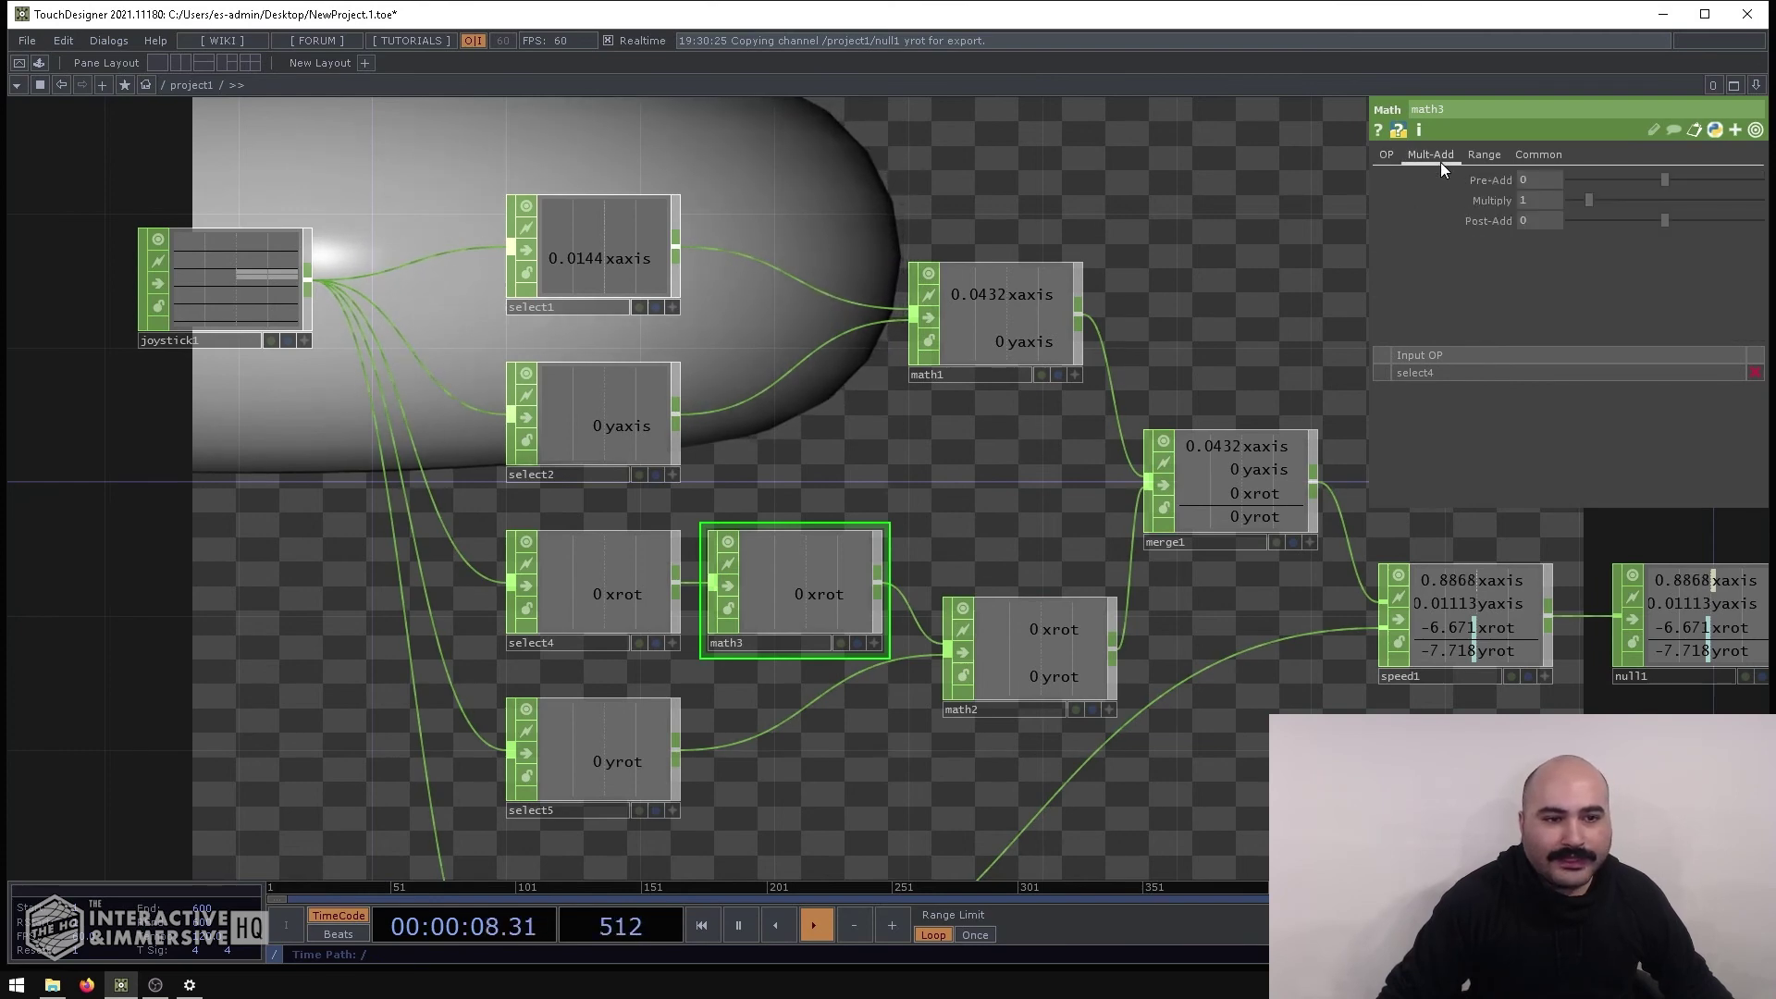
pyautogui.click(1483, 154)
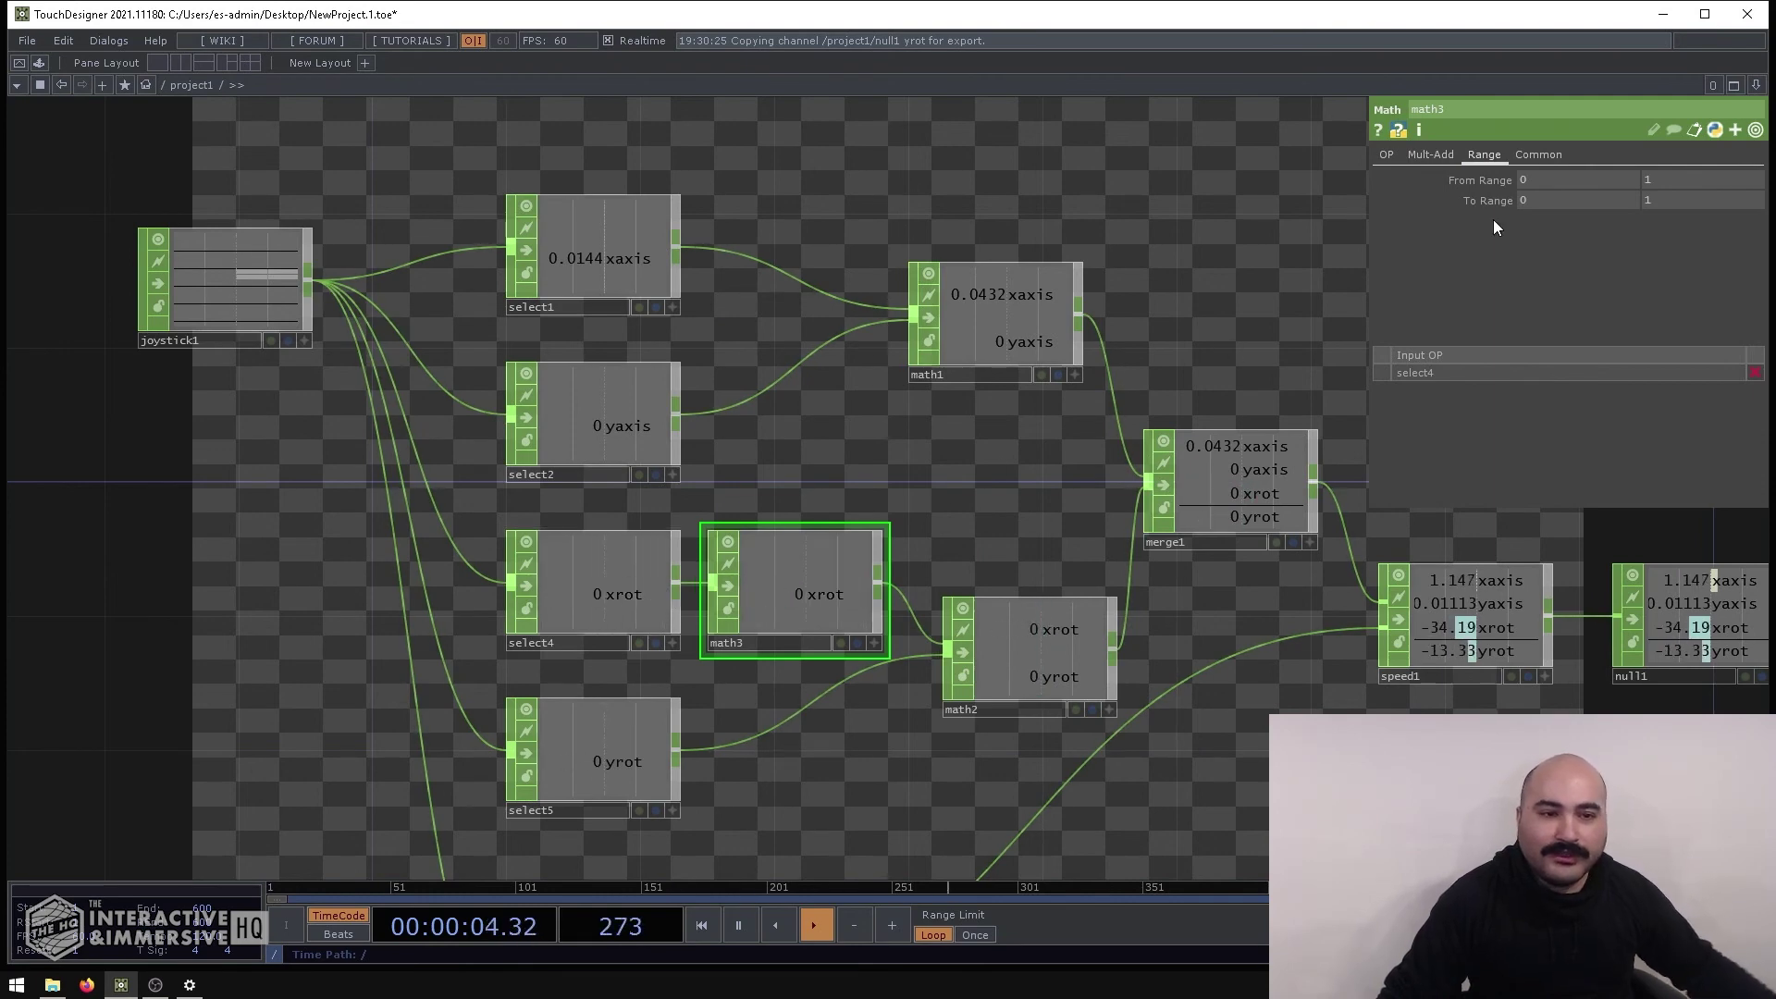
pyautogui.click(1563, 178)
pyautogui.write('-')
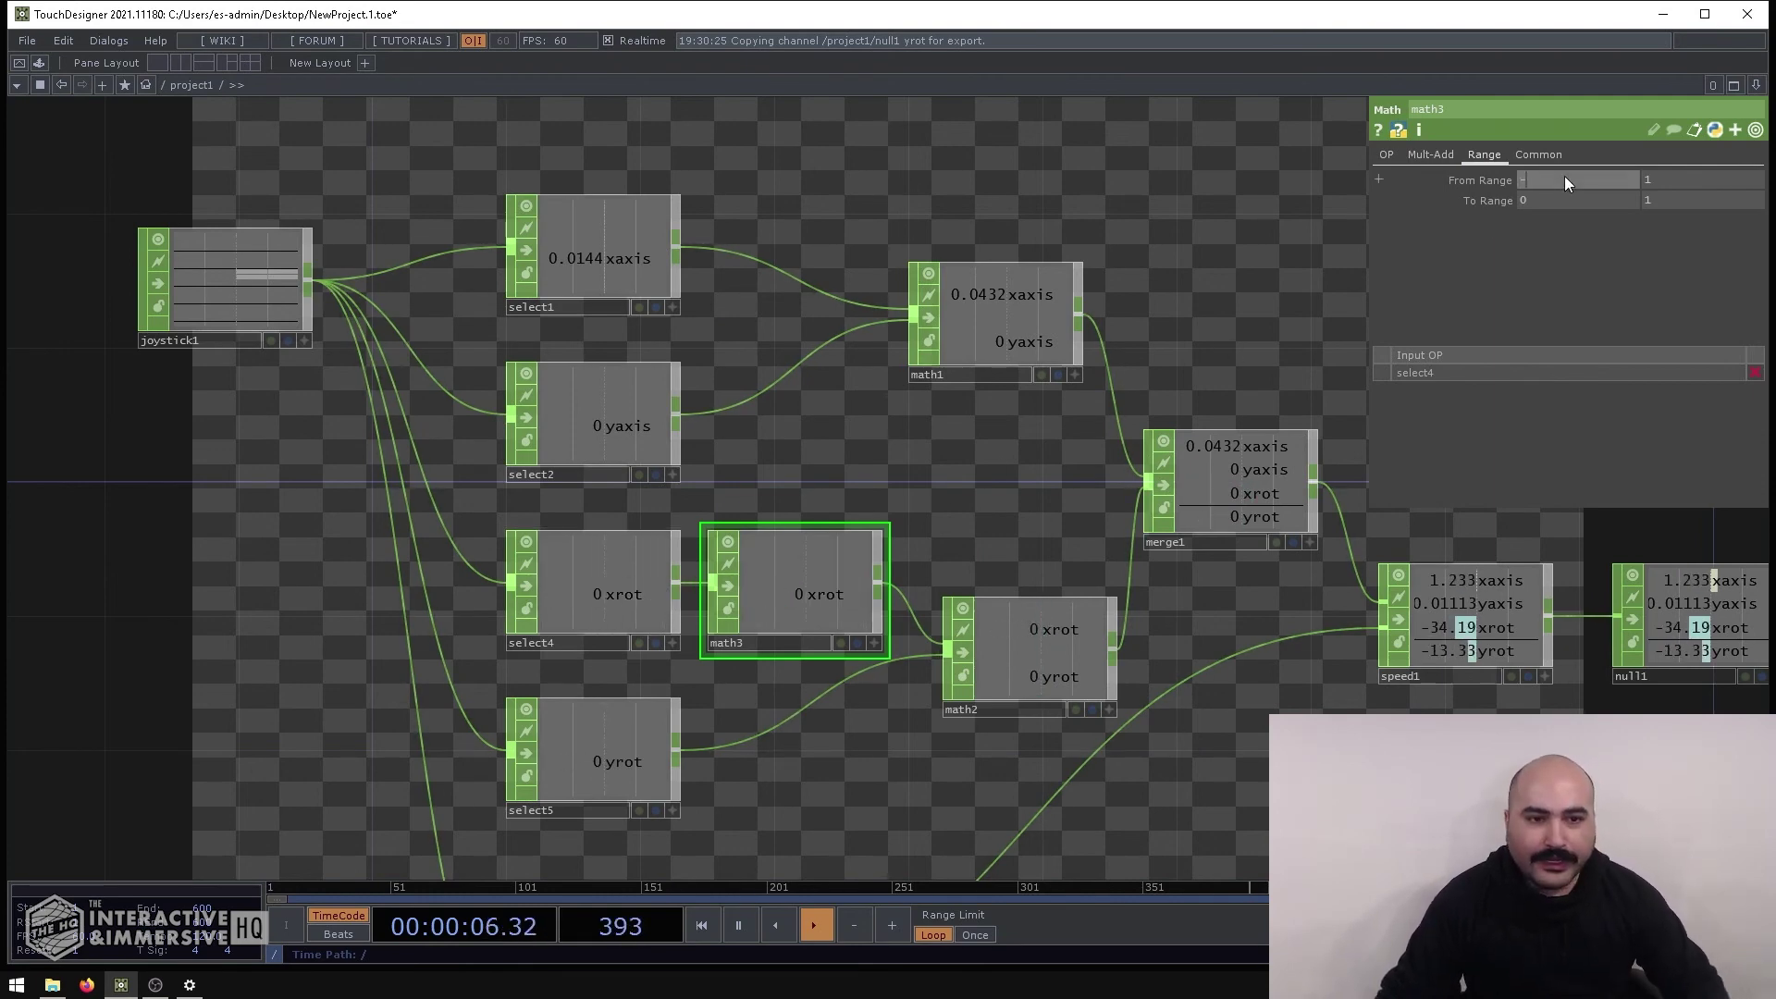
pyautogui.write('1')
pyautogui.press('Return')
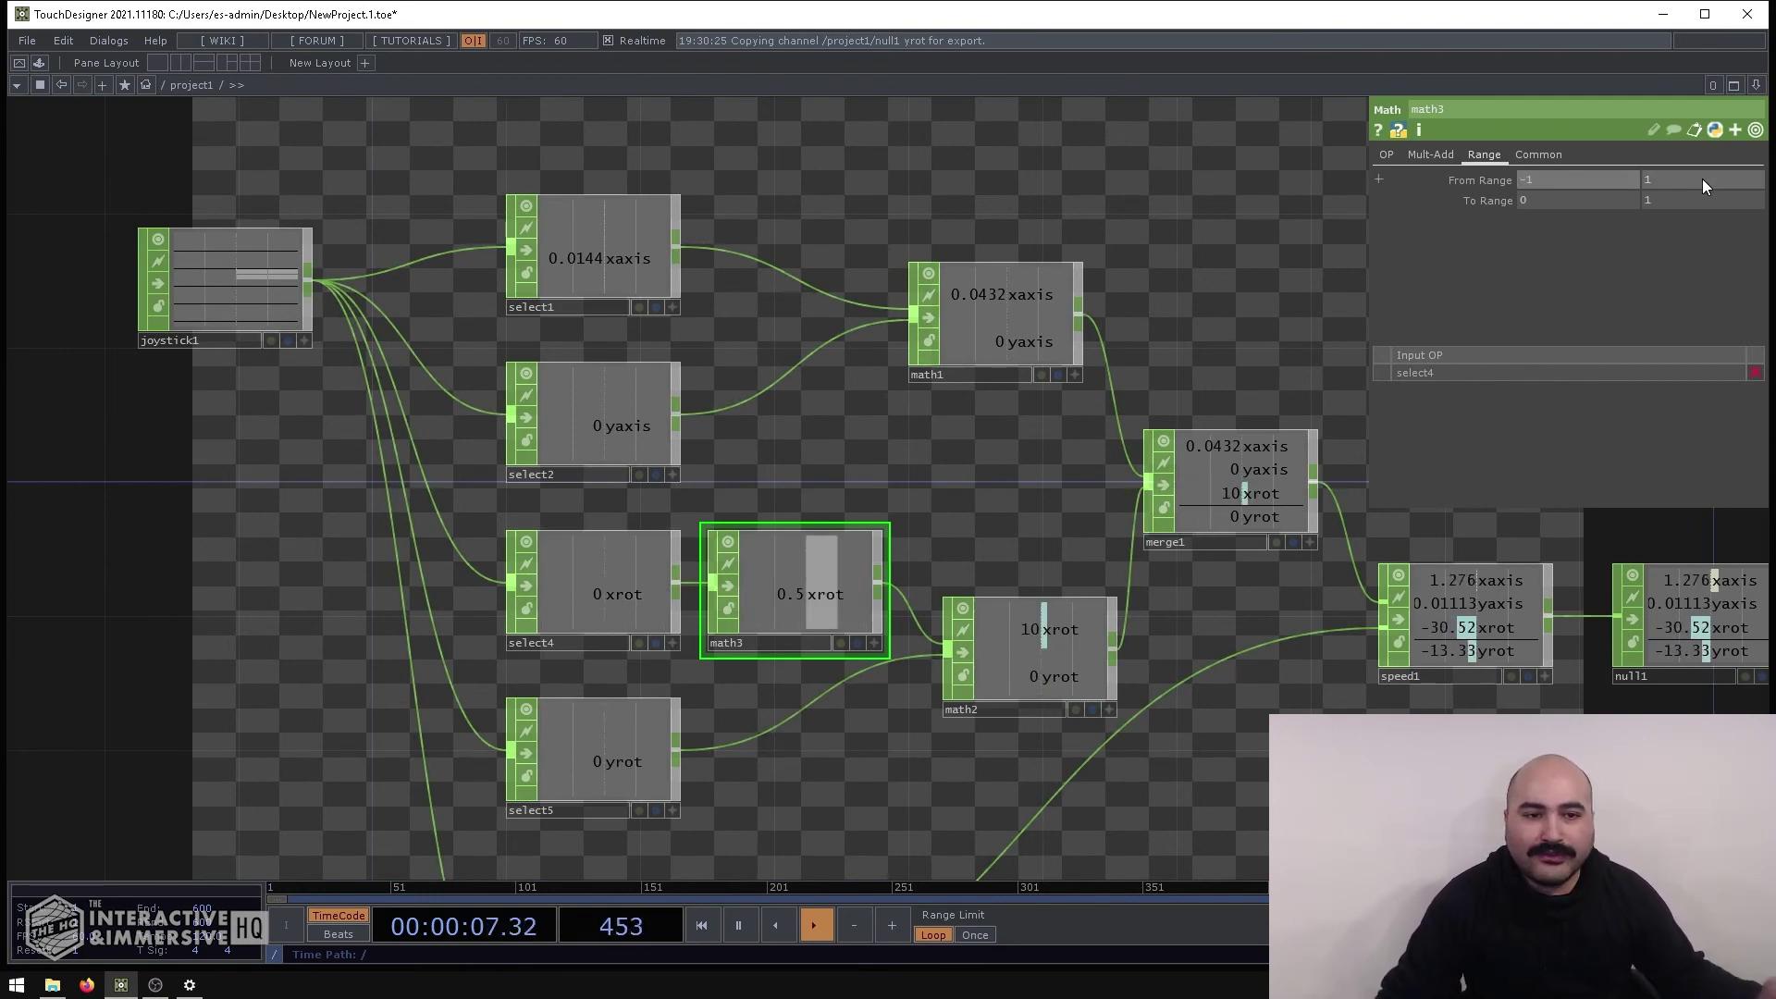
pyautogui.click(1546, 200)
pyautogui.write('1')
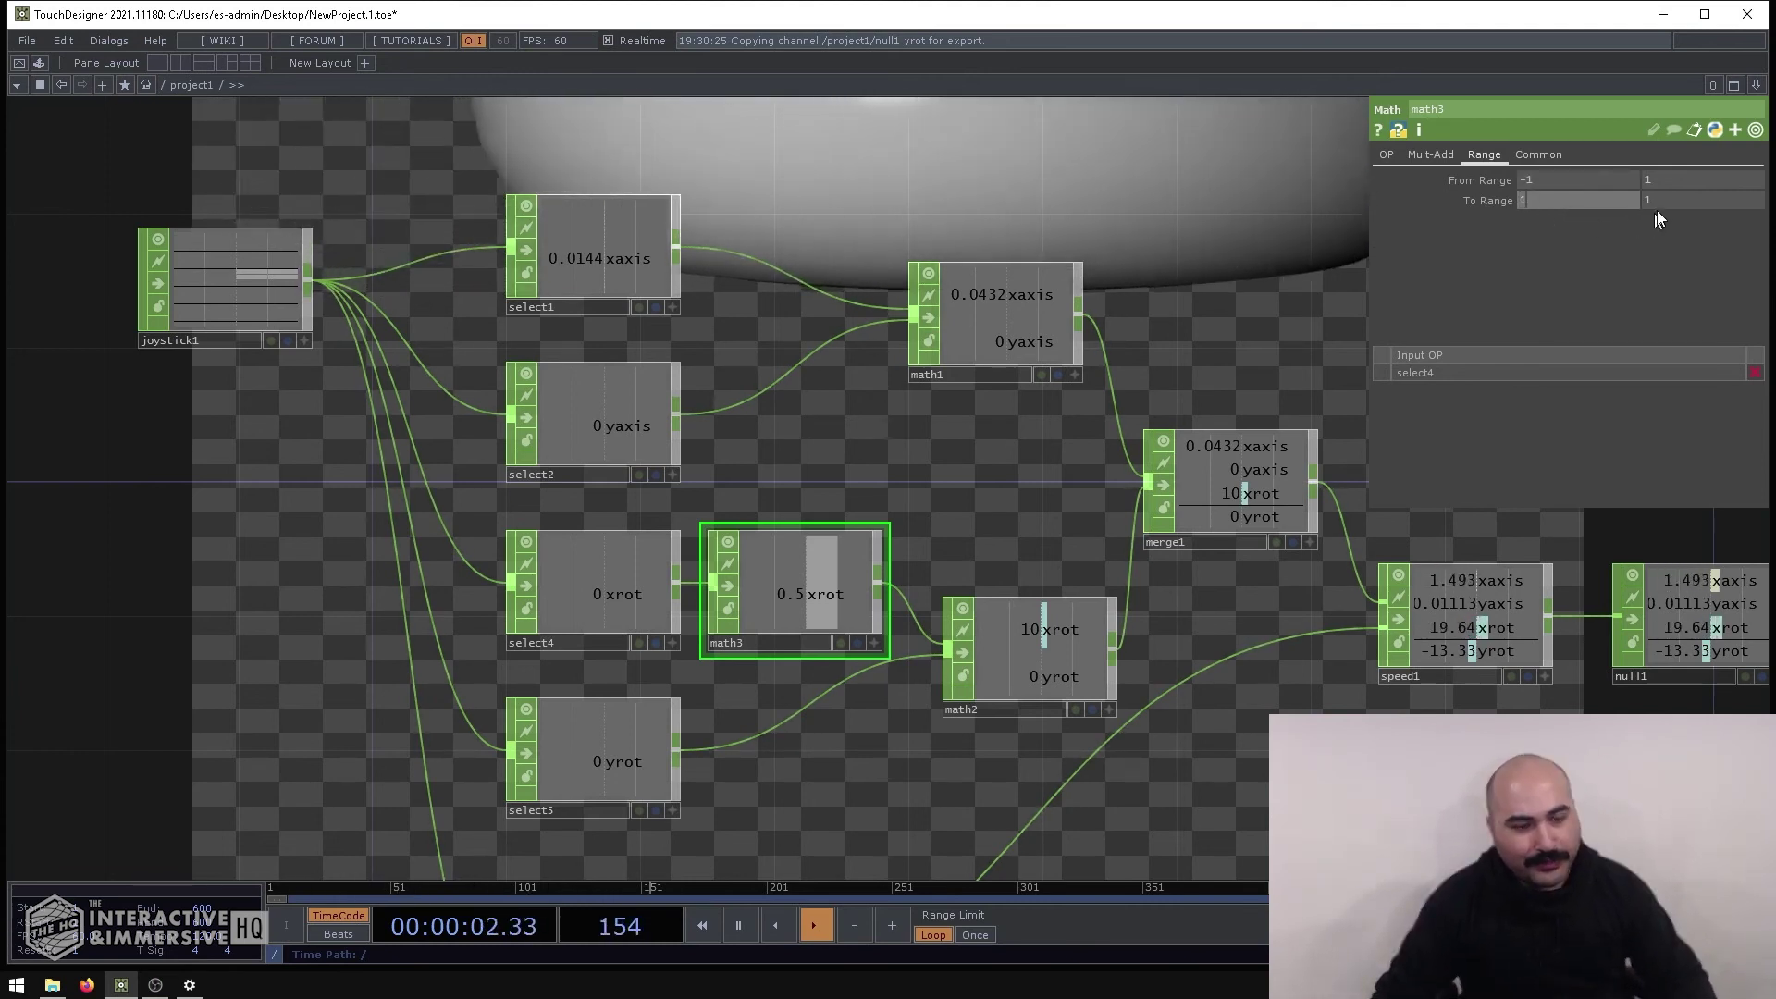
pyautogui.click(1661, 208)
pyautogui.write('-1')
pyautogui.press('Return')
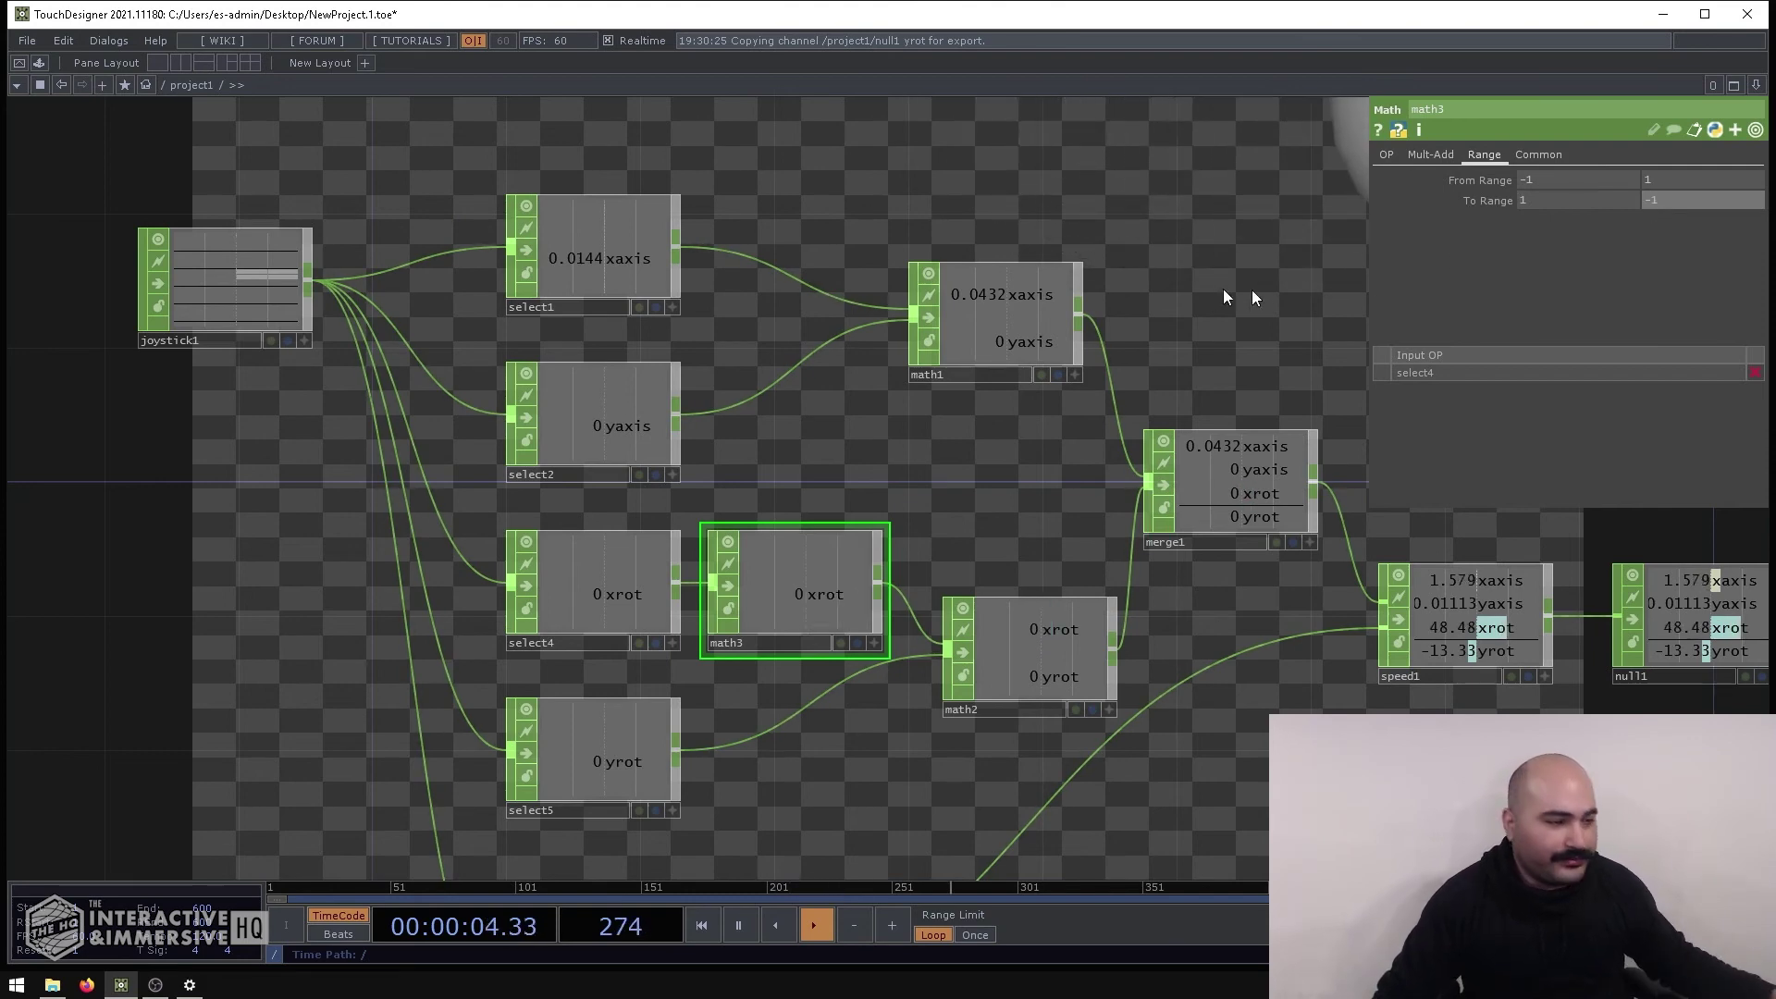
# Examine the camera's Translate channel references and the channels available on the Joystick CHOP
pyautogui.moveTo(1252, 292); pyautogui.dragTo(1101, 284)
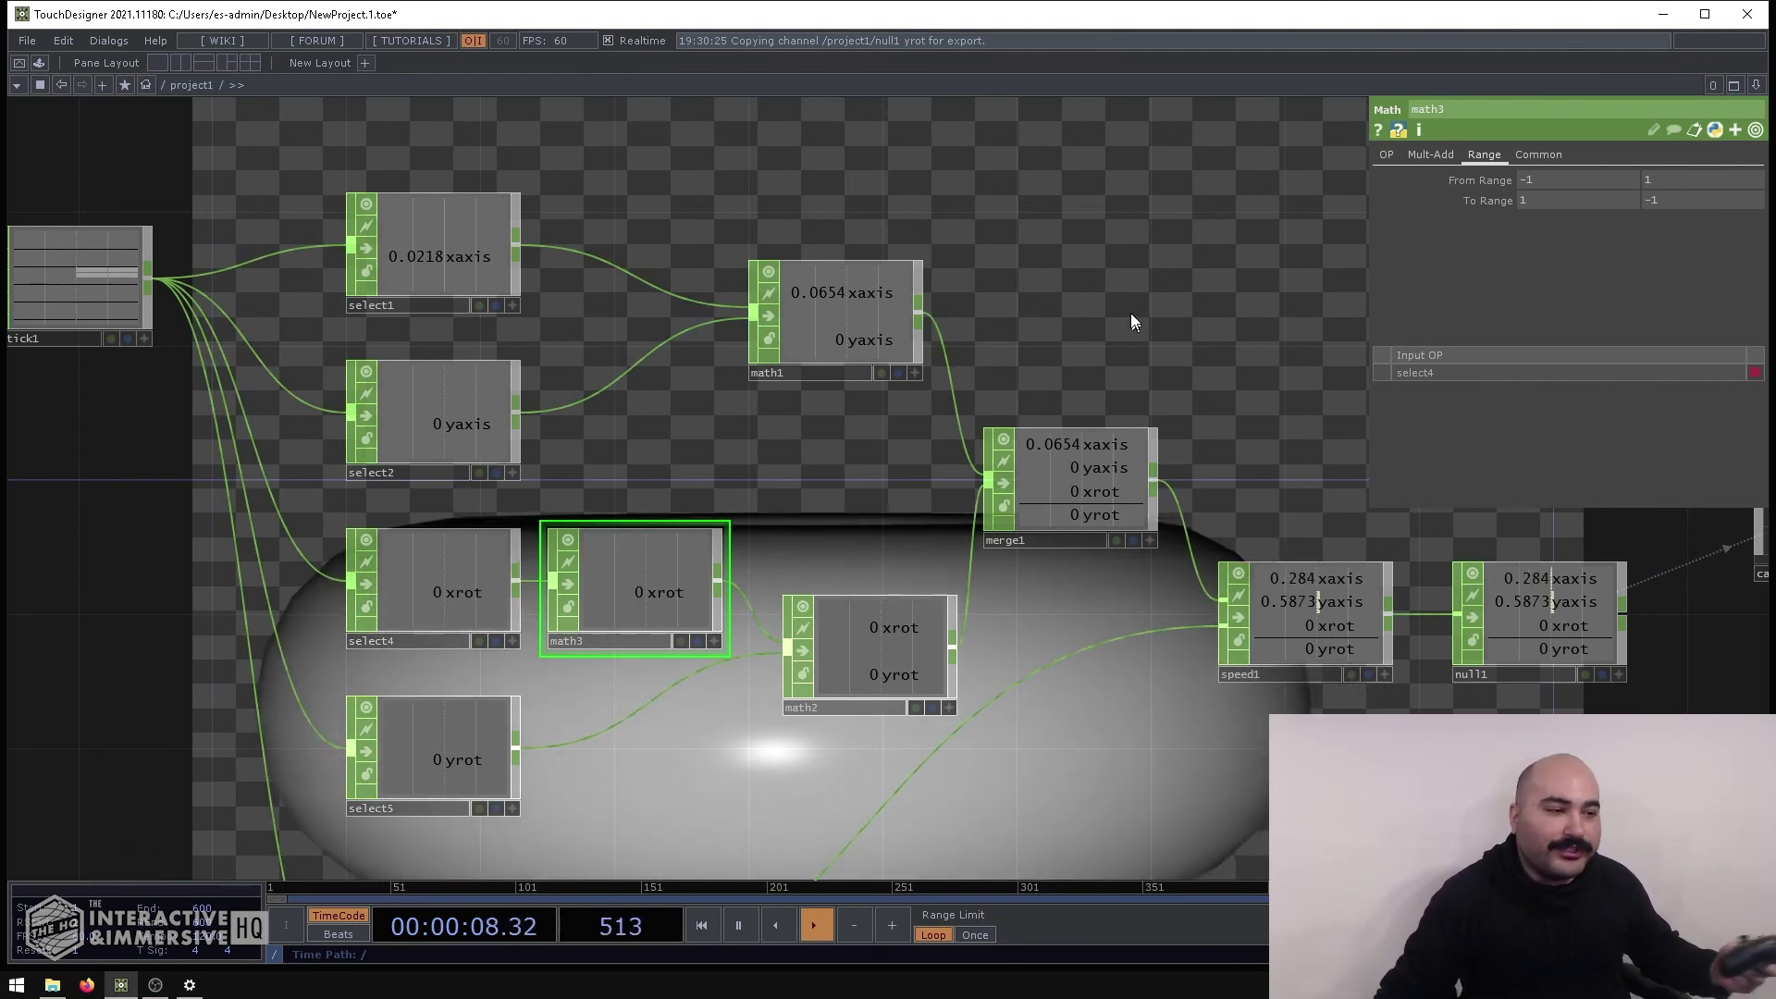
pyautogui.moveTo(1130, 313); pyautogui.dragTo(951, 174)
pyautogui.moveTo(1106, 245); pyautogui.dragTo(913, 282)
pyautogui.scroll(-5, 913, 282)
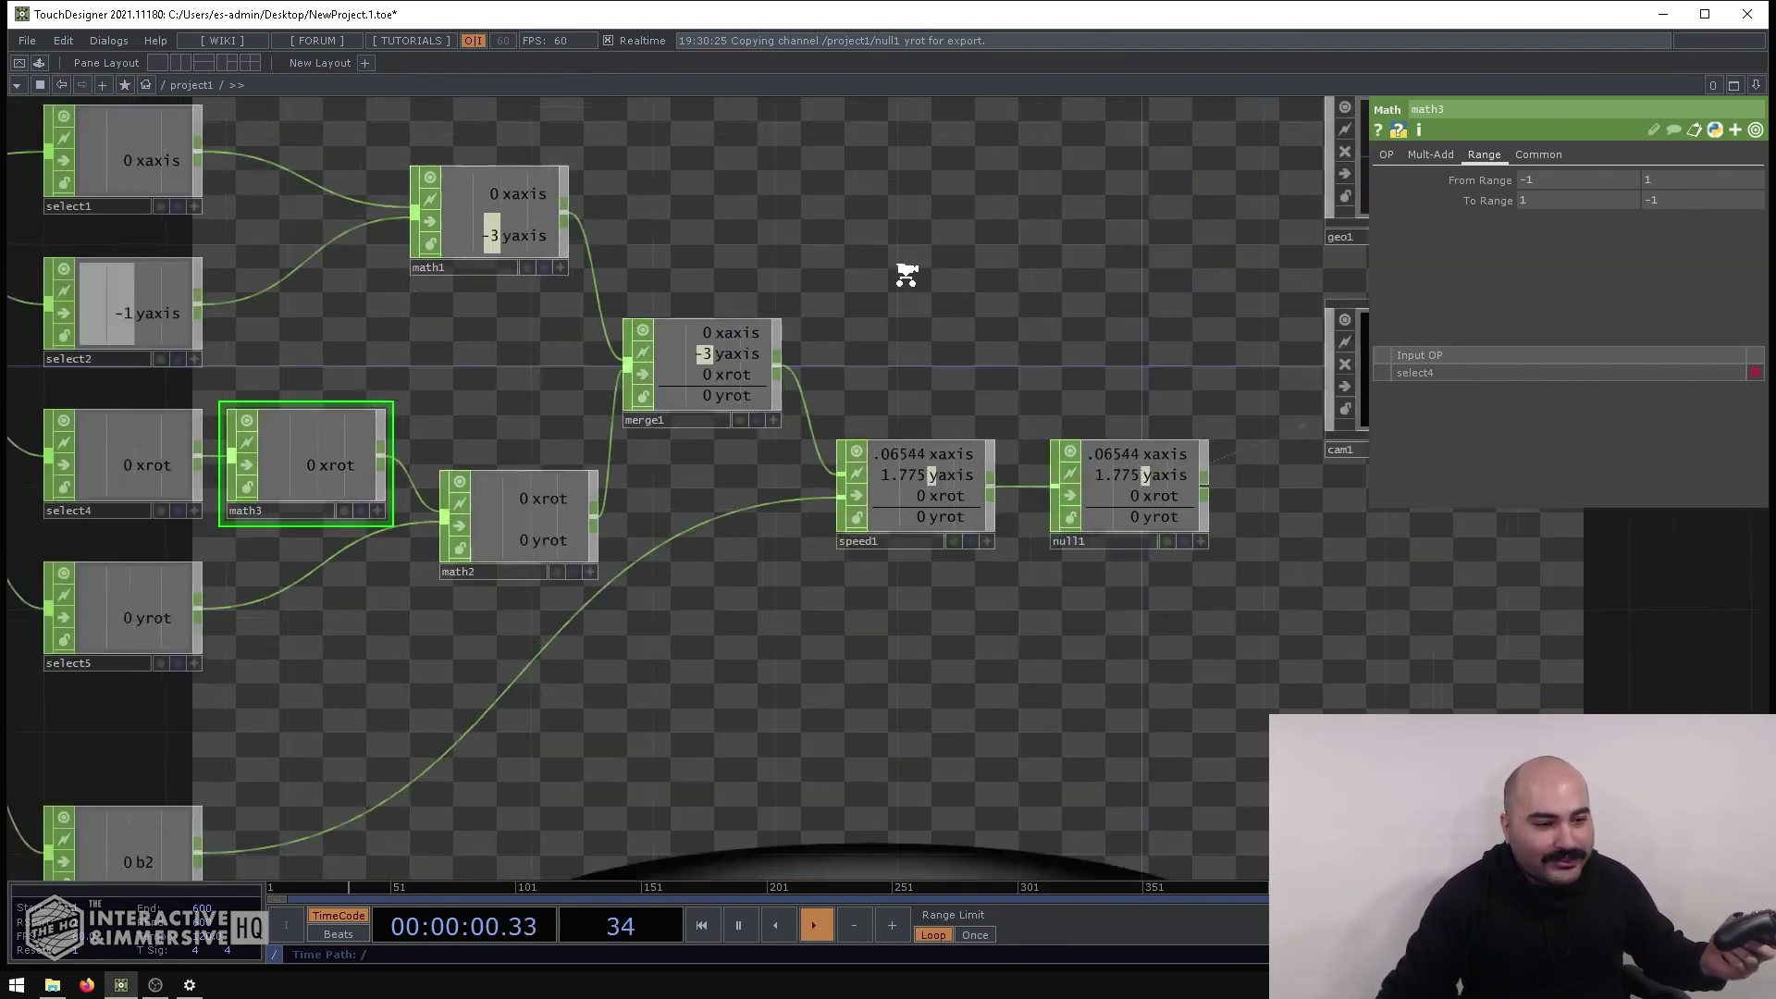
pyautogui.click(1219, 322)
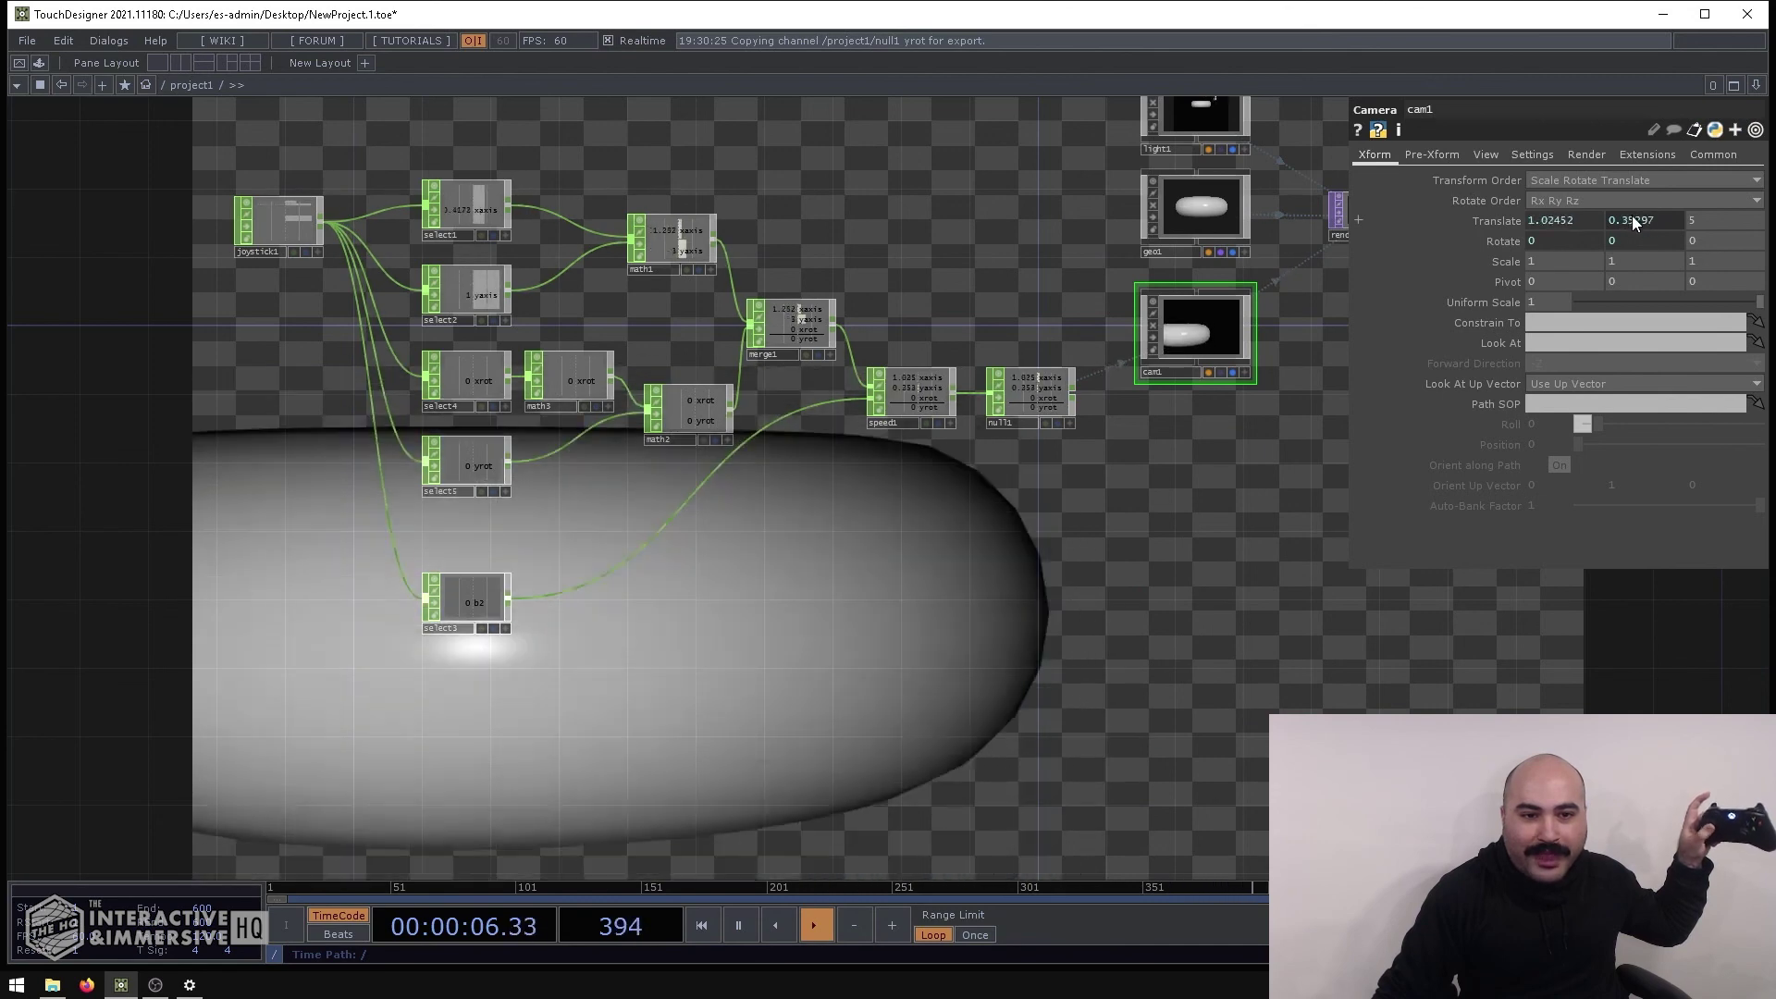
pyautogui.click(1480, 219)
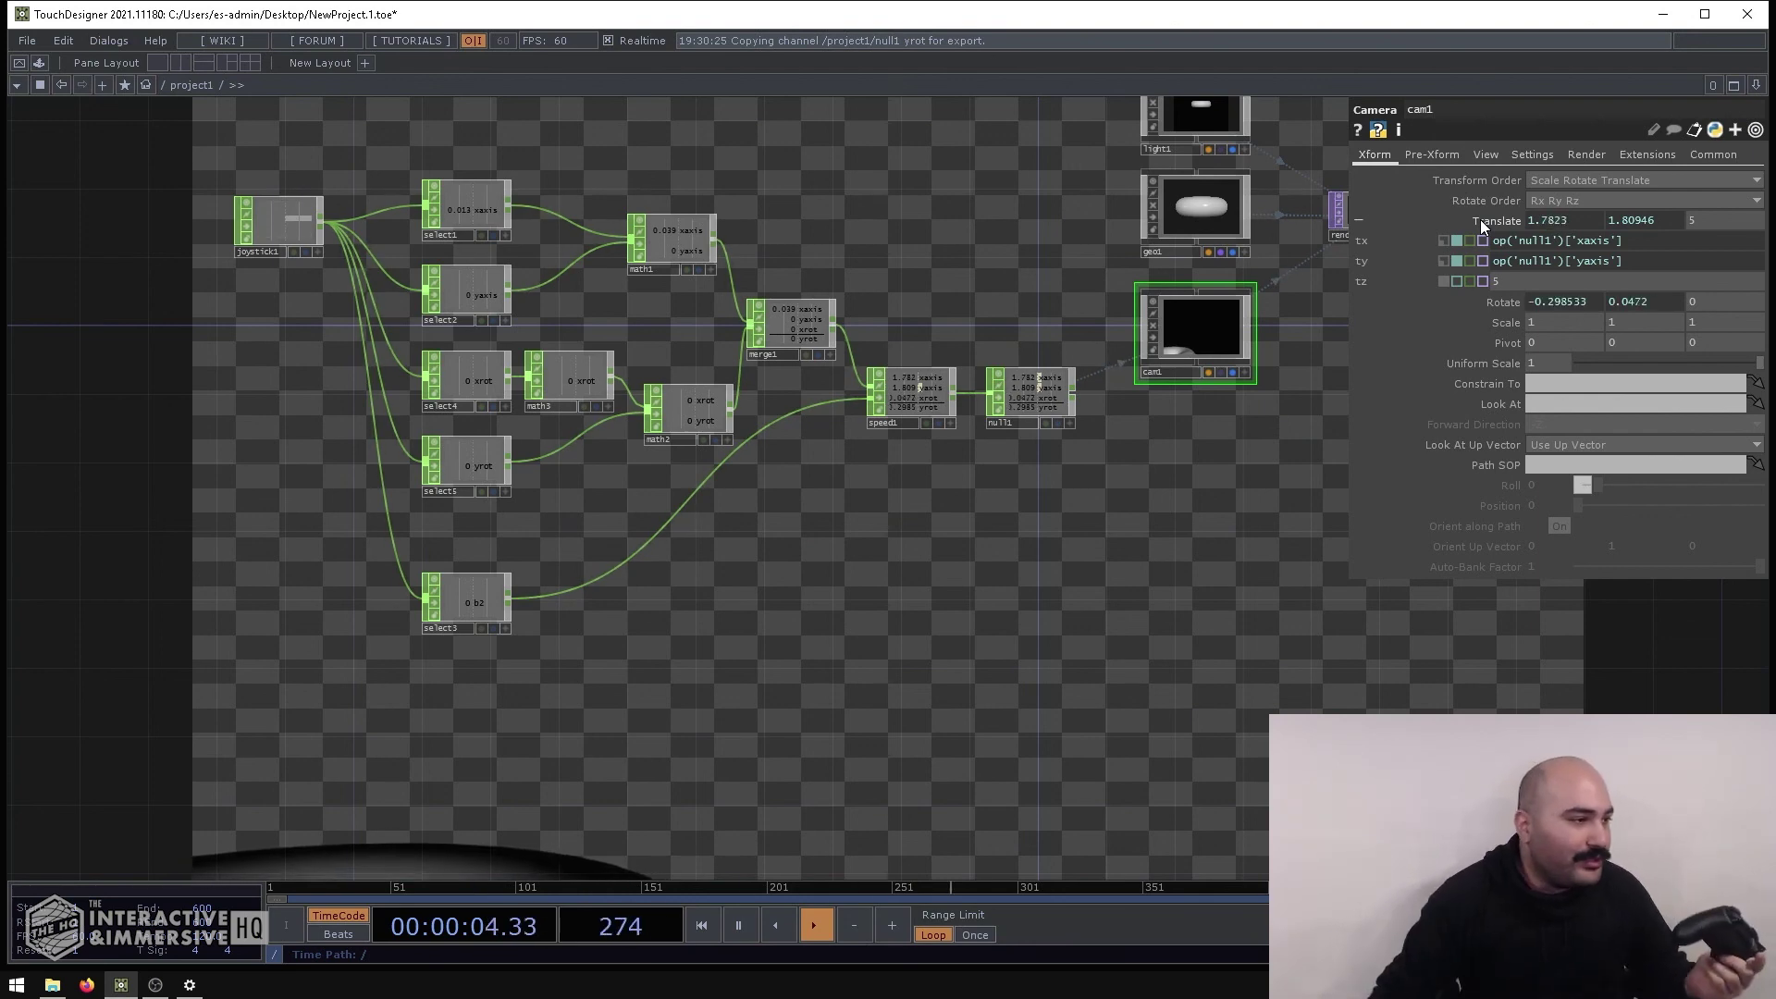
pyautogui.scroll(10, 229, 205)
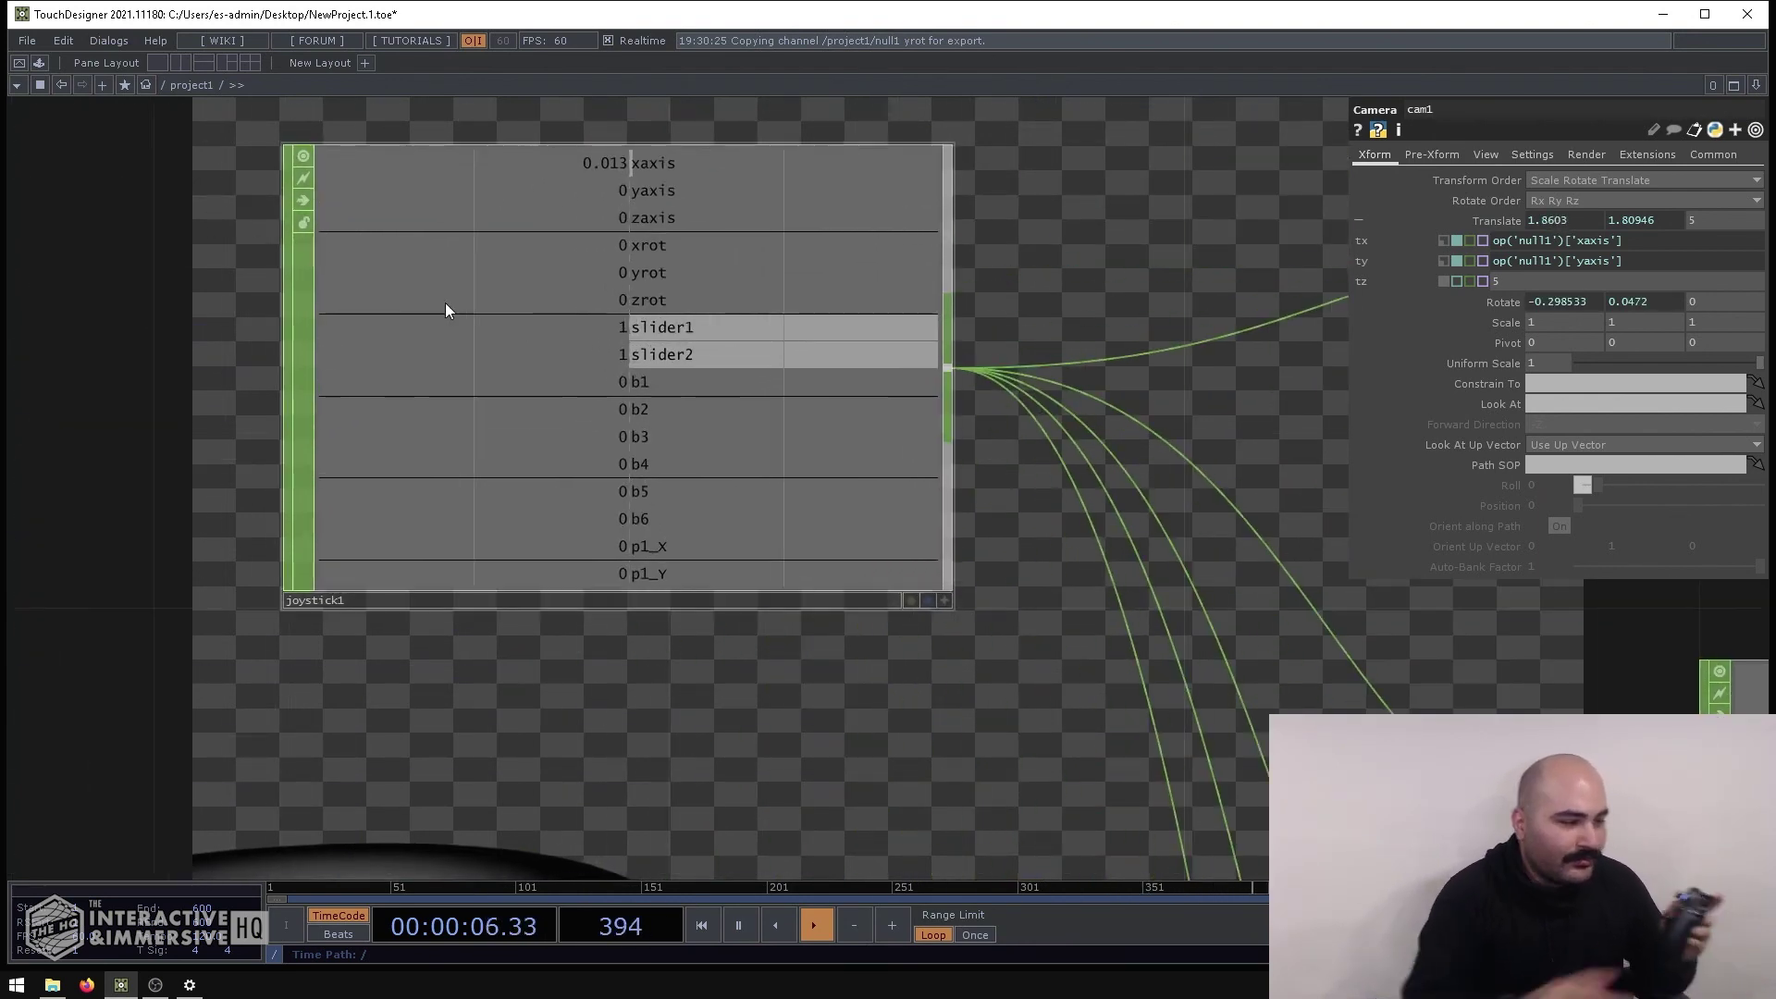